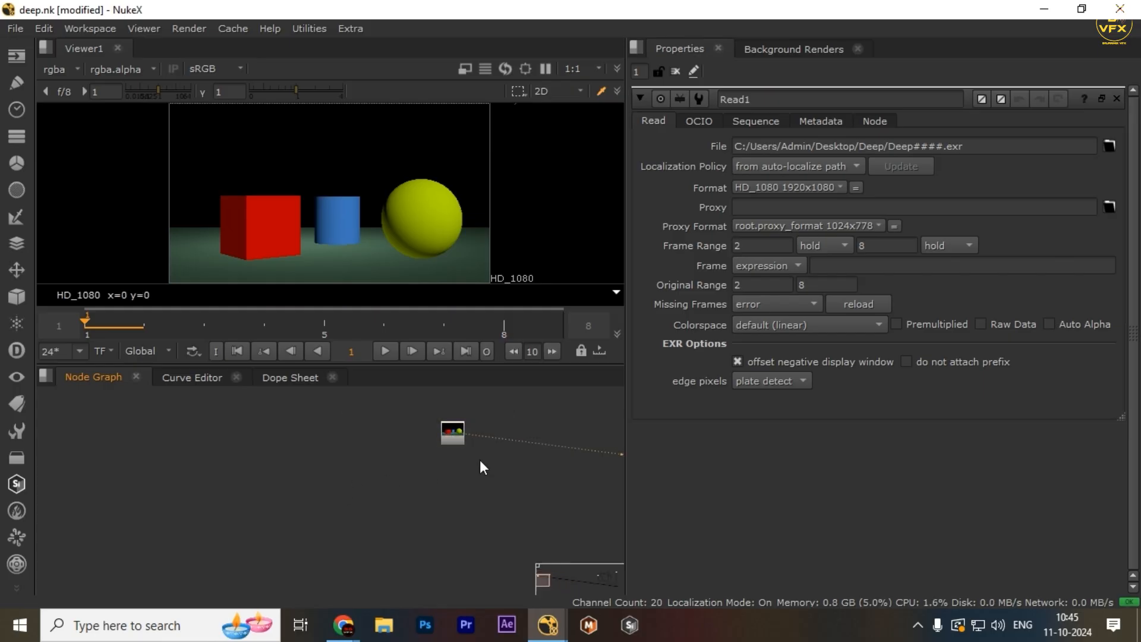
Step: Examine the Read1 node's thumbnail, file label and channel colour indicators in the node graph
{"action": "middle_click_drag", "start_coordinate": [482, 467], "coordinate": [391, 490]}
{"action": "left_click_drag", "start_coordinate": [466, 438], "coordinate": [300, 508]}
{"action": "scroll", "coordinate": [369, 456], "scroll_direction": "up", "scroll_amount": 4}
{"action": "left_click_drag", "start_coordinate": [274, 439], "coordinate": [525, 540]}
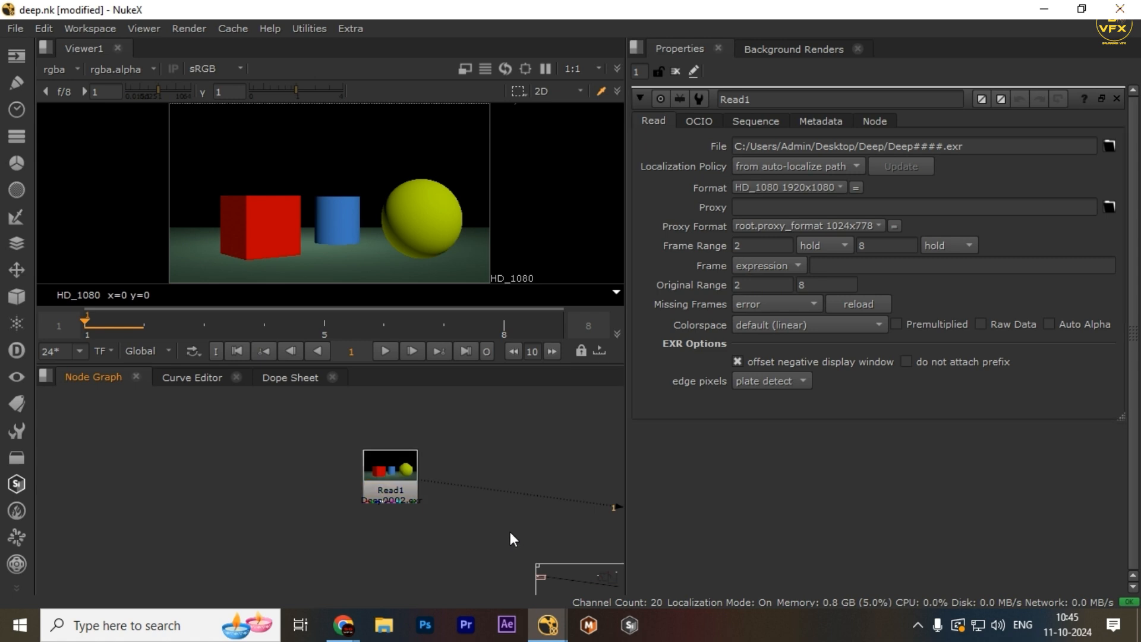
{"action": "left_click_drag", "start_coordinate": [516, 414], "coordinate": [313, 512]}
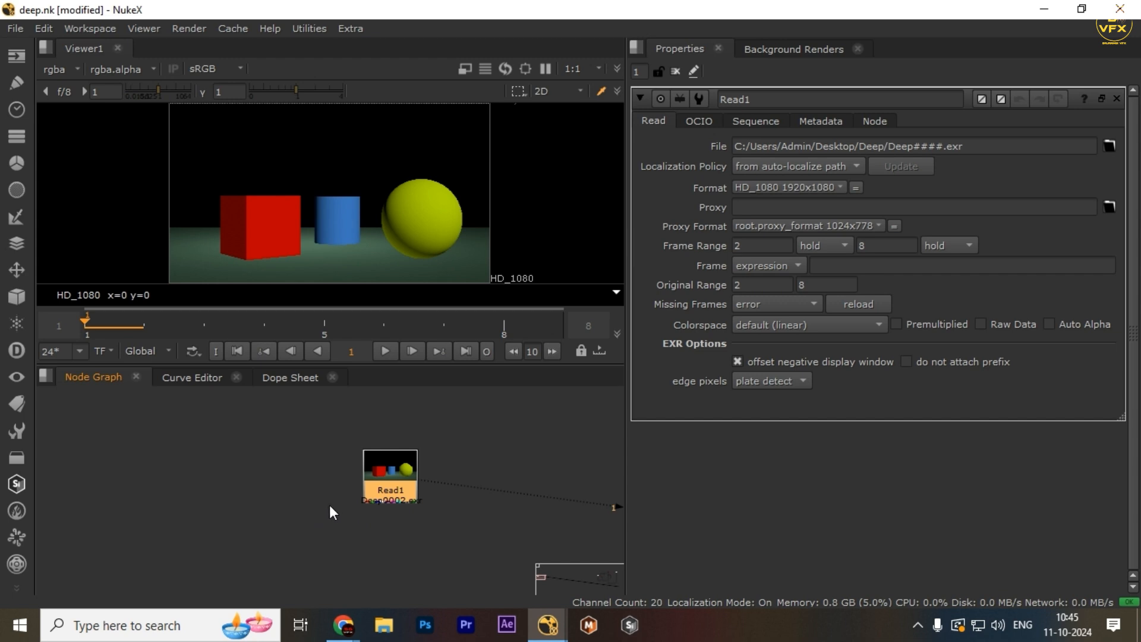
{"action": "left_click", "coordinate": [298, 415]}
{"action": "scroll", "coordinate": [401, 497], "scroll_direction": "up", "scroll_amount": 3}
{"action": "scroll", "coordinate": [397, 476], "scroll_direction": "up", "scroll_amount": 3}
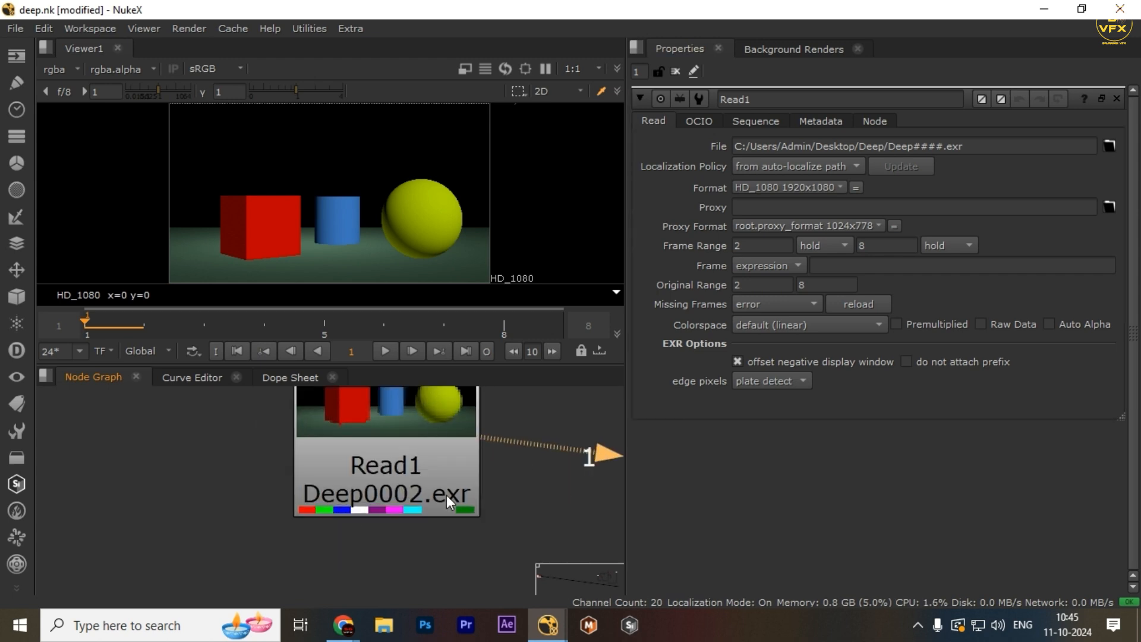
{"action": "scroll", "coordinate": [285, 498], "scroll_direction": "down", "scroll_amount": 2}
{"action": "scroll", "coordinate": [360, 530], "scroll_direction": "up", "scroll_amount": 3}
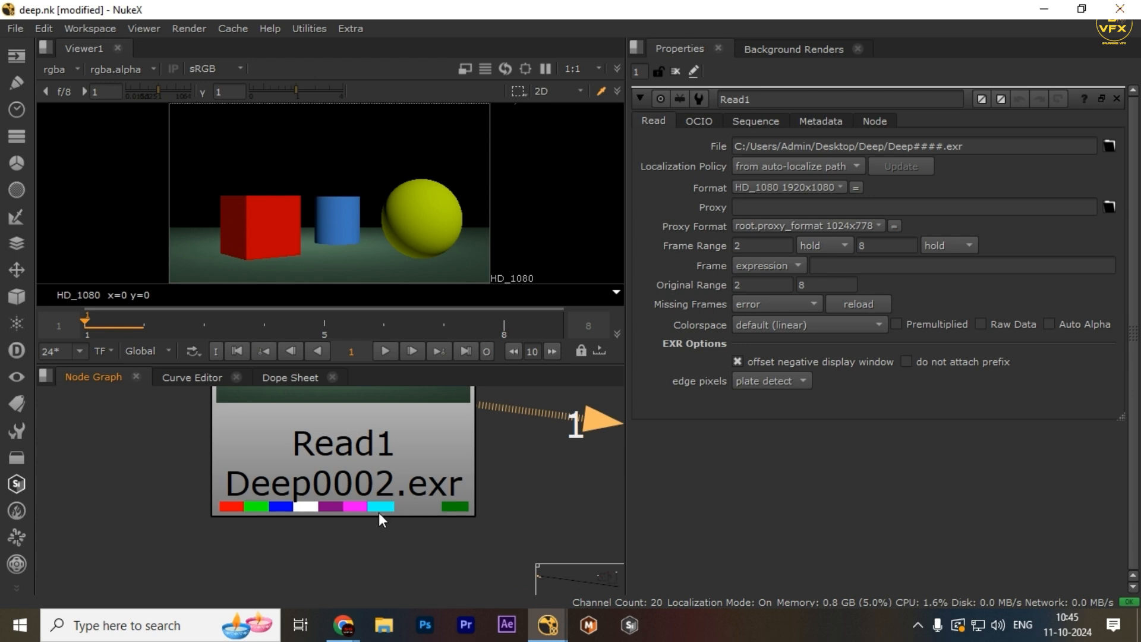
{"action": "scroll", "coordinate": [343, 508], "scroll_direction": "up", "scroll_amount": 2}
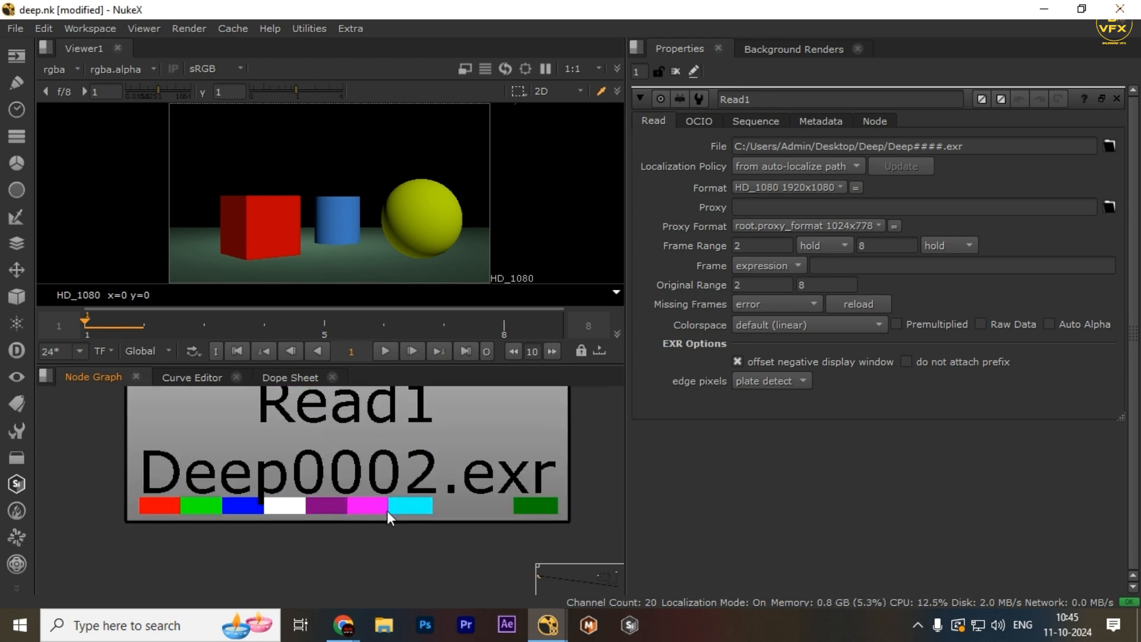
{"action": "scroll", "coordinate": [336, 529], "scroll_direction": "down", "scroll_amount": 3}
{"action": "scroll", "coordinate": [321, 523], "scroll_direction": "down", "scroll_amount": 3}
{"action": "left_click_drag", "start_coordinate": [224, 393], "coordinate": [489, 543]}
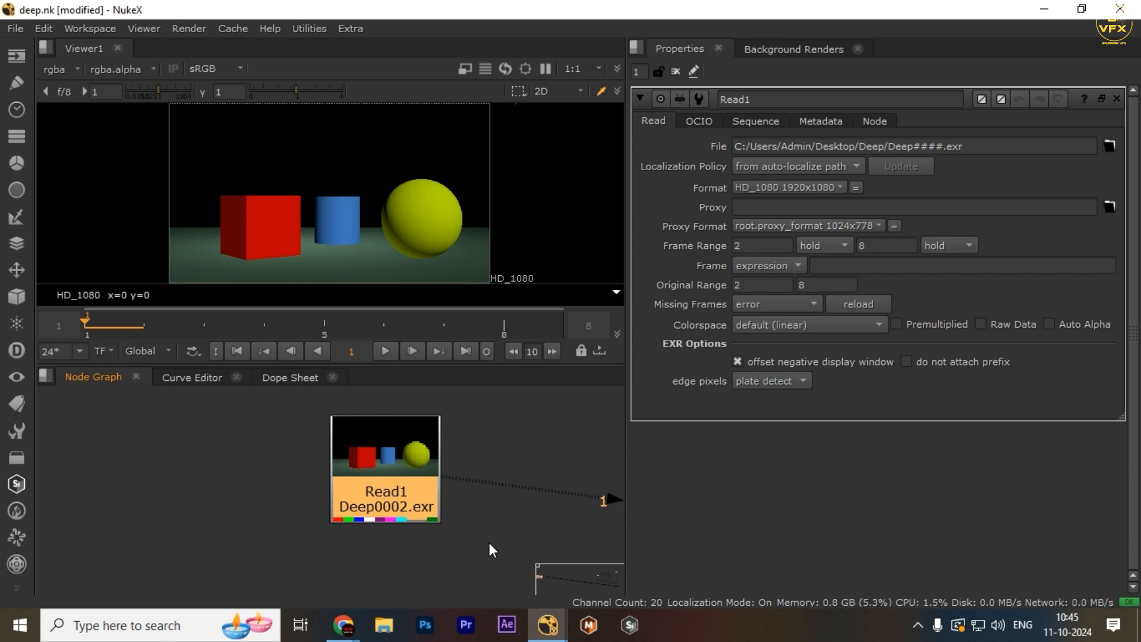
{"action": "left_click_drag", "start_coordinate": [535, 406], "coordinate": [242, 527]}
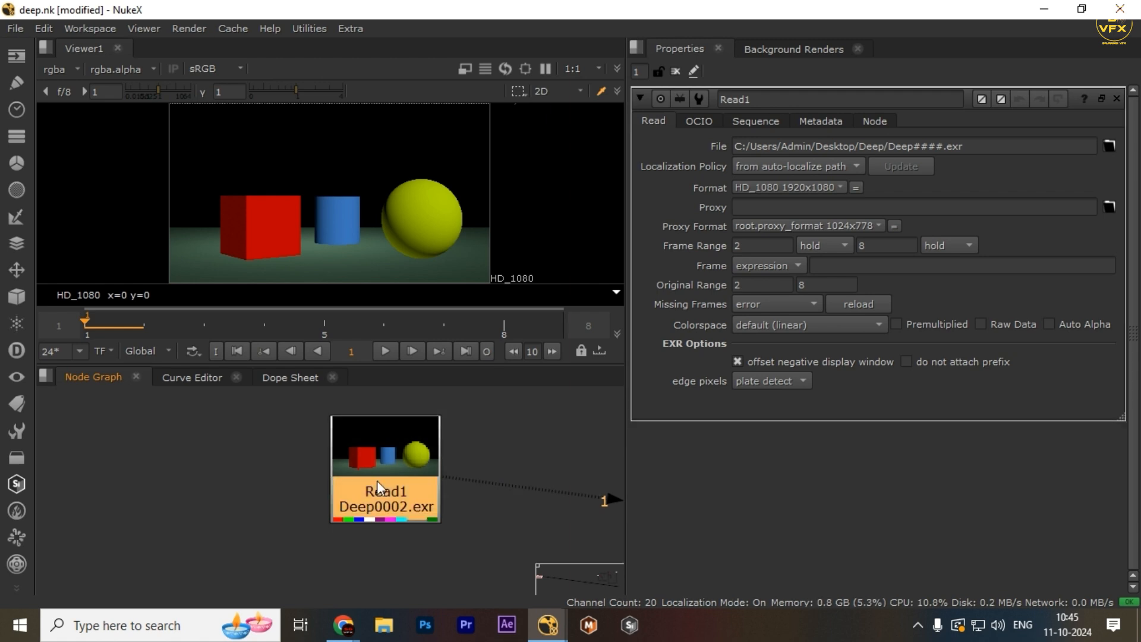
Step: Check which layers, such as depth, the viewer's channel list offers for the Read1 render
{"action": "left_click", "coordinate": [57, 66]}
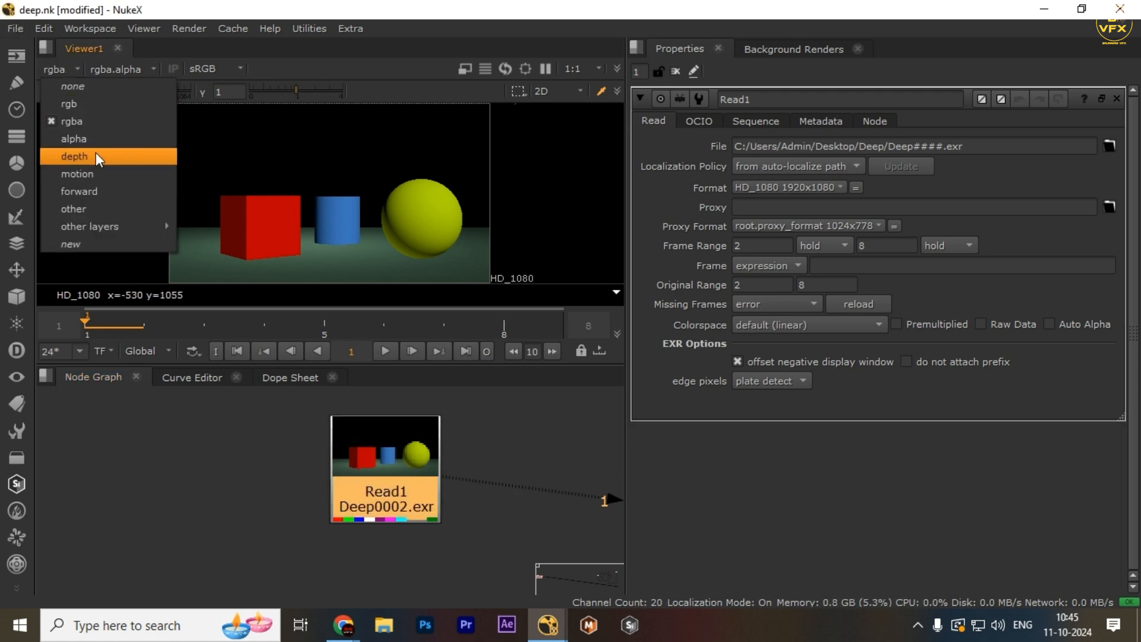
{"action": "left_click", "coordinate": [248, 480]}
{"action": "scroll", "coordinate": [247, 480], "scroll_direction": "down", "scroll_amount": 5}
{"action": "left_click", "coordinate": [68, 65]}
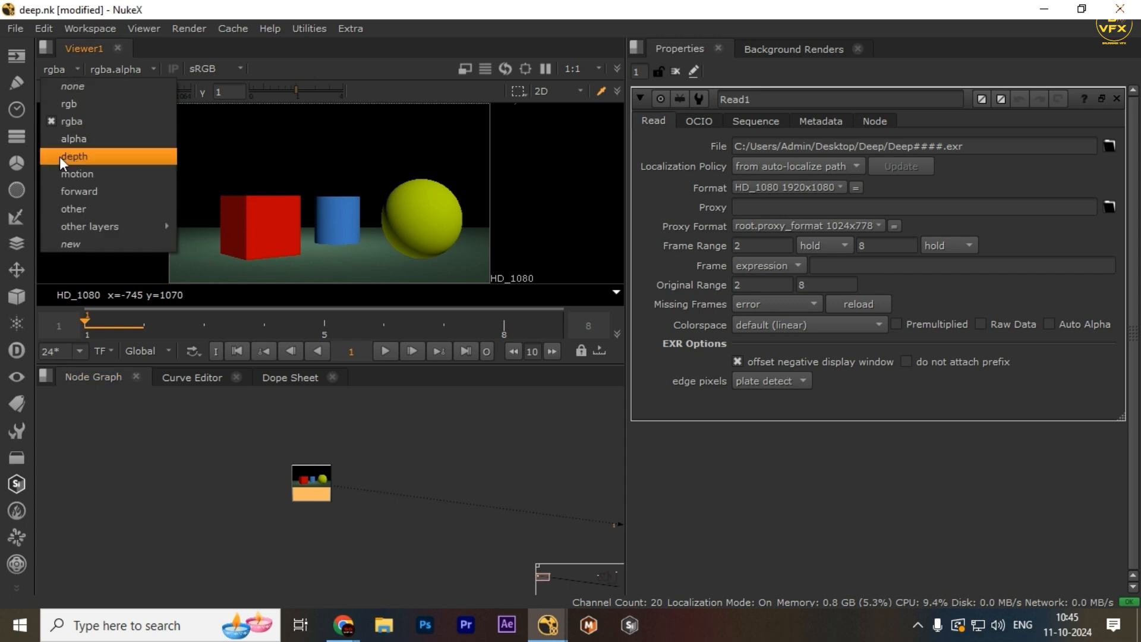
{"action": "left_click", "coordinate": [335, 505]}
{"action": "scroll", "coordinate": [335, 505], "scroll_direction": "up", "scroll_amount": 5}
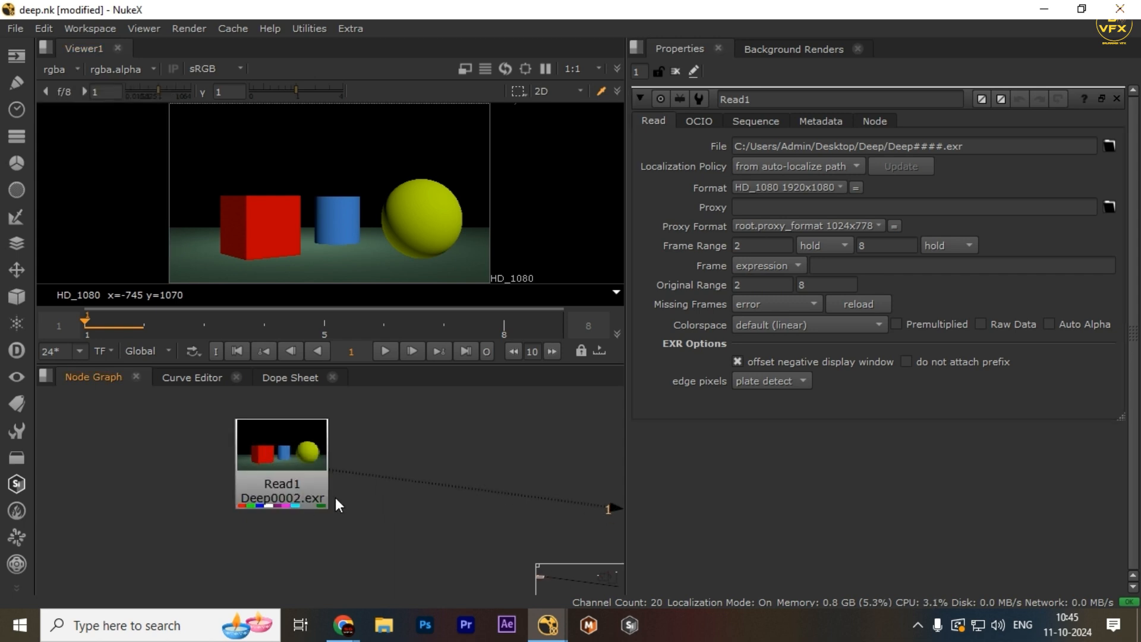
Step: Inspect the Read1 node up close again and select it in the node graph
{"action": "left_click_drag", "start_coordinate": [206, 468], "coordinate": [373, 516]}
{"action": "middle_click_drag", "start_coordinate": [282, 500], "coordinate": [405, 491]}
{"action": "scroll", "coordinate": [406, 491], "scroll_direction": "up", "scroll_amount": 3}
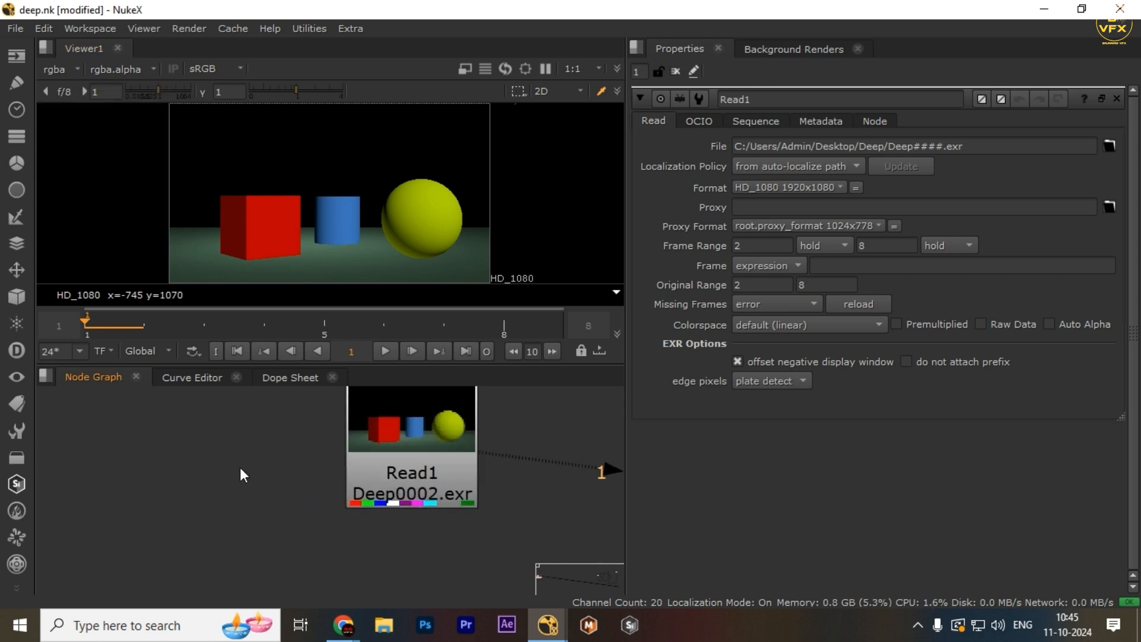
{"action": "left_click_drag", "start_coordinate": [240, 467], "coordinate": [524, 517]}
{"action": "scroll", "coordinate": [437, 498], "scroll_direction": "up", "scroll_amount": 1}
{"action": "scroll", "coordinate": [436, 498], "scroll_direction": "up", "scroll_amount": 2}
{"action": "scroll", "coordinate": [426, 491], "scroll_direction": "down", "scroll_amount": 3}
{"action": "left_click_drag", "start_coordinate": [532, 432], "coordinate": [388, 493]}
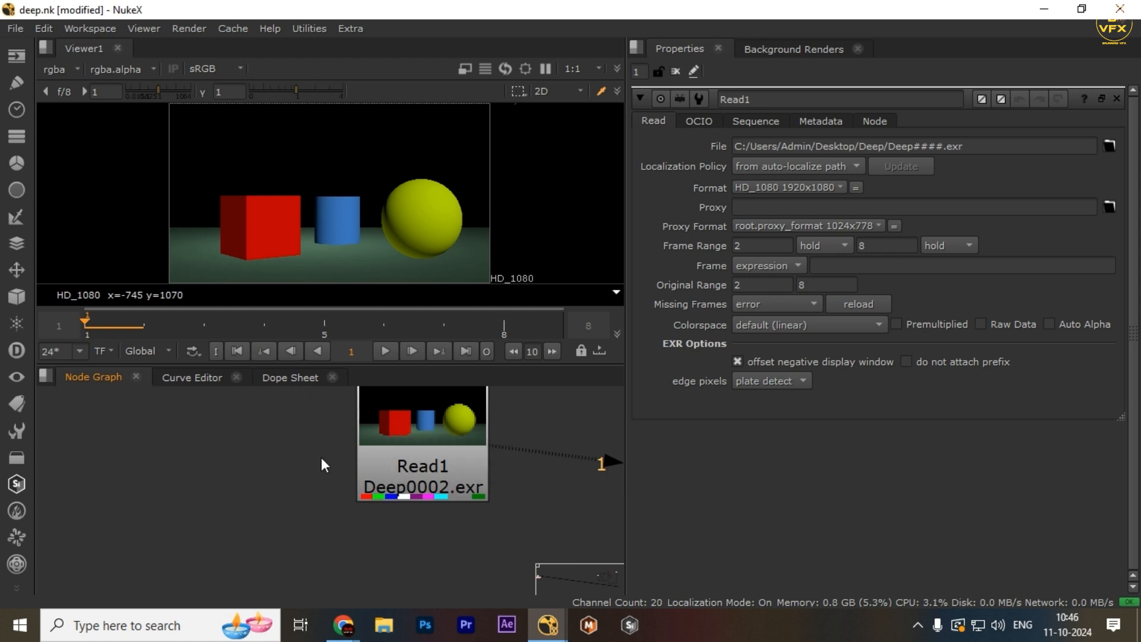
{"action": "scroll", "coordinate": [503, 481], "scroll_direction": "up", "scroll_amount": 2}
{"action": "left_click_drag", "start_coordinate": [527, 471], "coordinate": [298, 551]}
{"action": "scroll", "coordinate": [298, 545], "scroll_direction": "down", "scroll_amount": 5}
{"action": "scroll", "coordinate": [389, 546], "scroll_direction": "down", "scroll_amount": 2}
{"action": "middle_click_drag", "start_coordinate": [381, 544], "coordinate": [472, 497]}
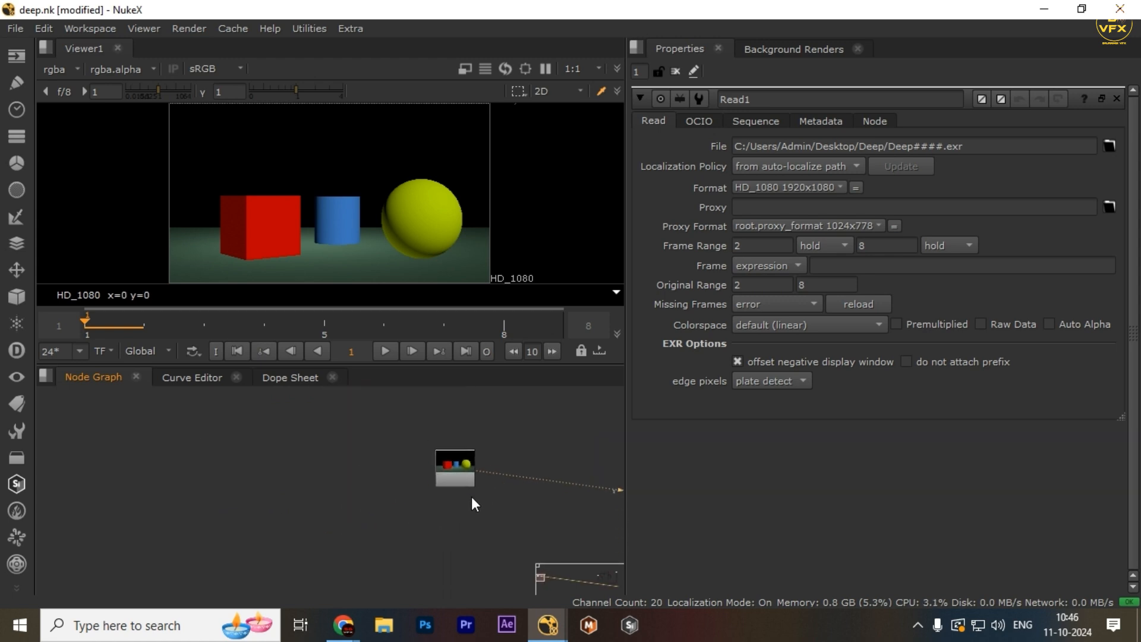
{"action": "scroll", "coordinate": [470, 498], "scroll_direction": "up", "scroll_amount": 1}
{"action": "left_click_drag", "start_coordinate": [365, 525], "coordinate": [439, 477]}
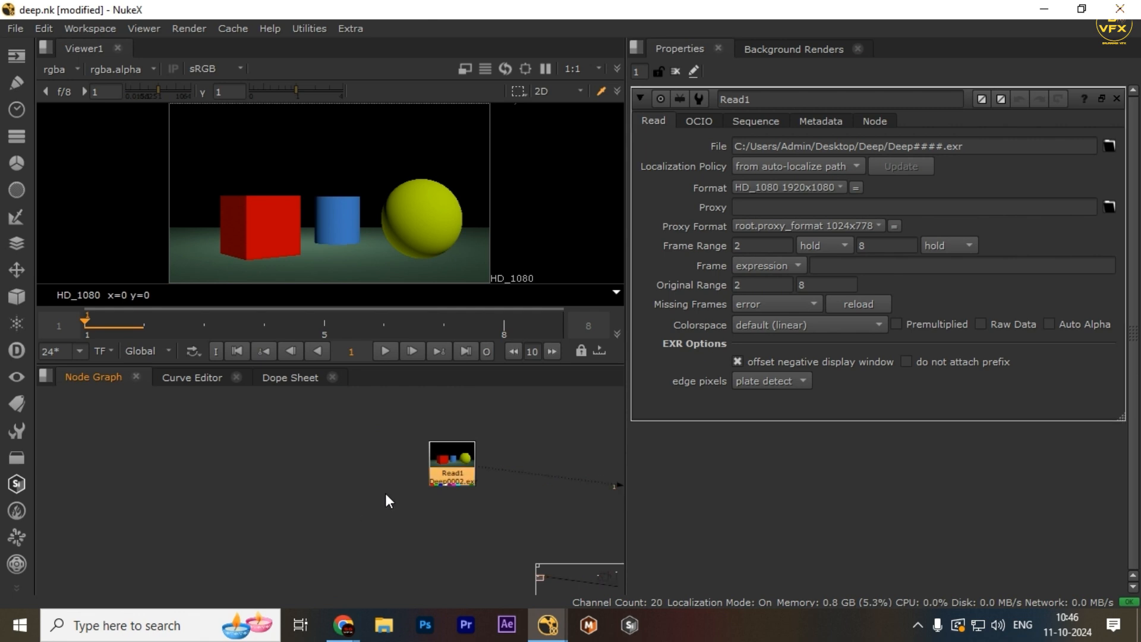
{"action": "key", "text": "r"}
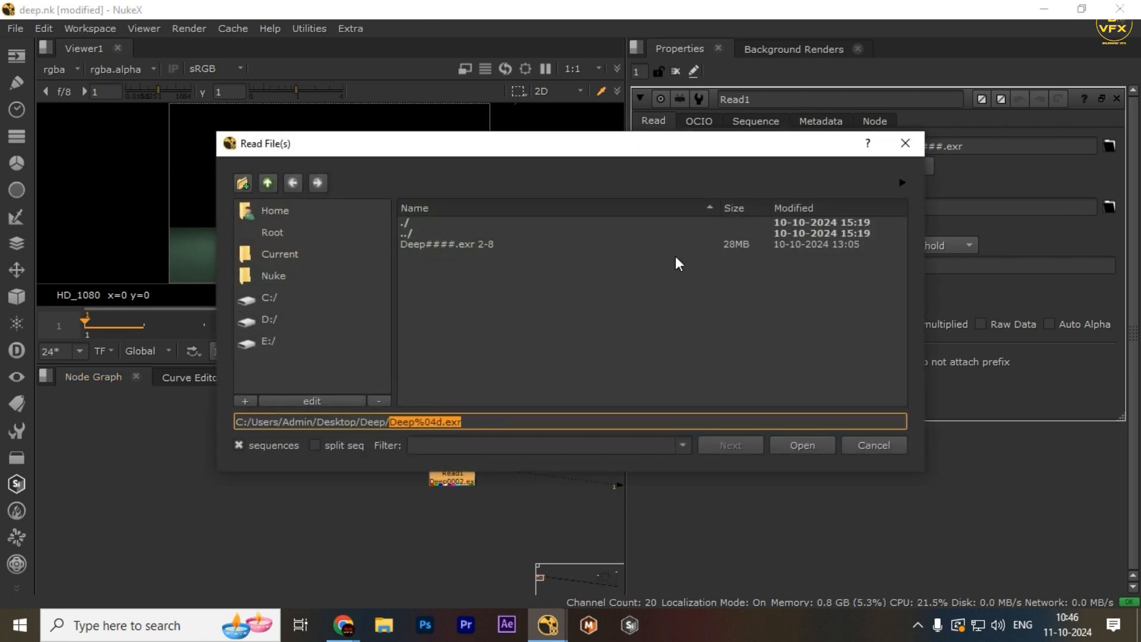
{"action": "left_click", "coordinate": [873, 447]}
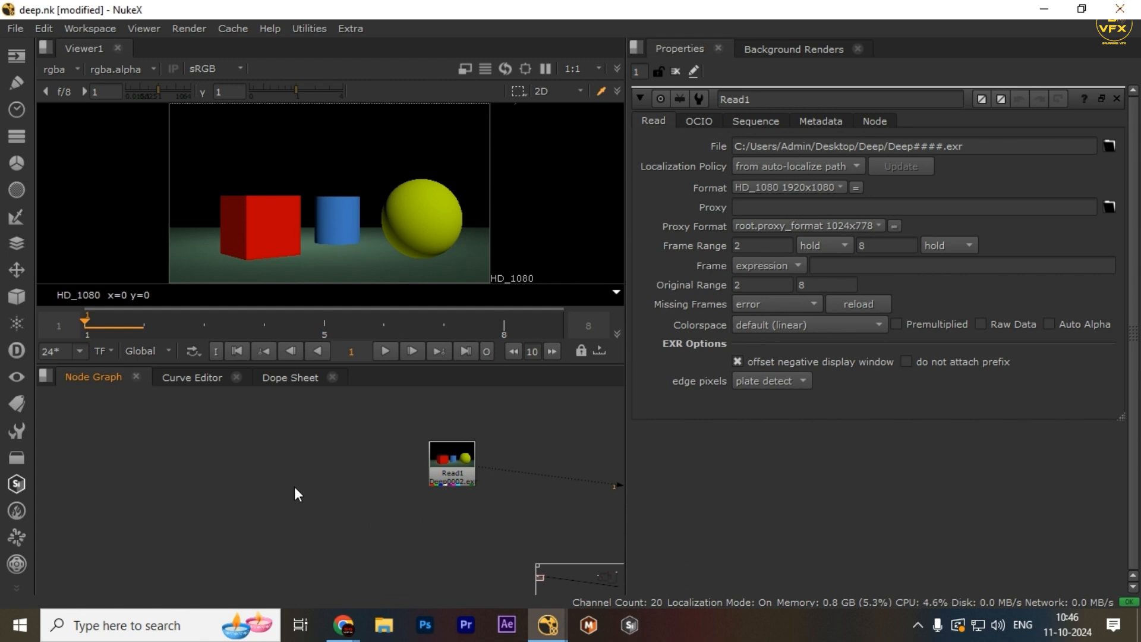
{"action": "key", "text": "Tab"}
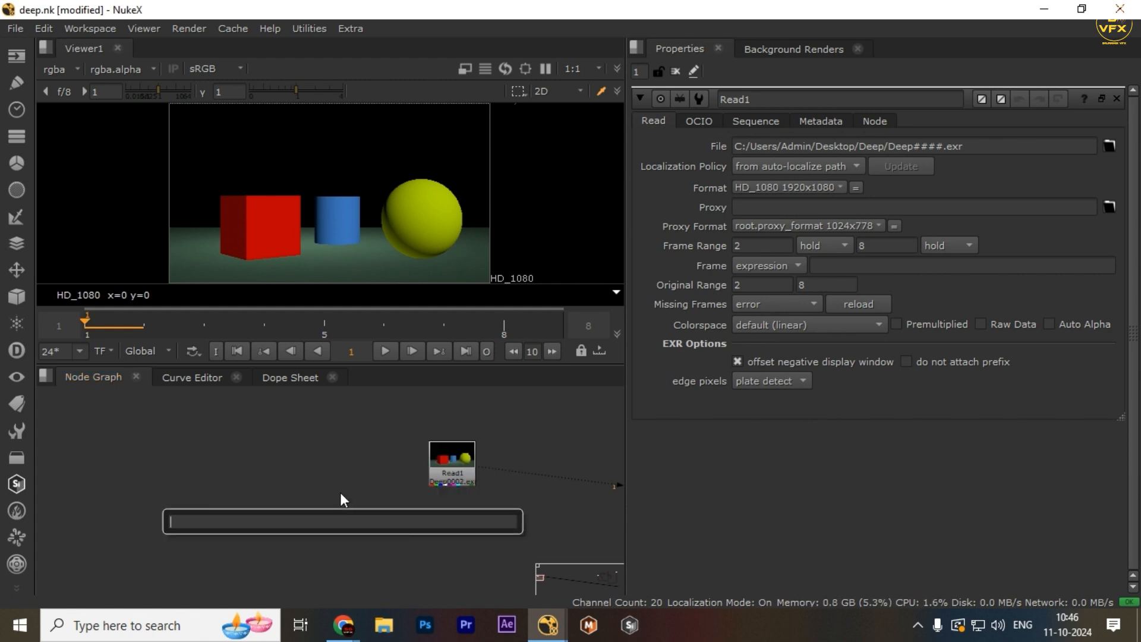
{"action": "key", "text": "Escape"}
Step: Examine the channel colour bars under the Read1 node's Deep0002.exr label
{"action": "scroll", "coordinate": [453, 479], "scroll_direction": "up", "scroll_amount": 5}
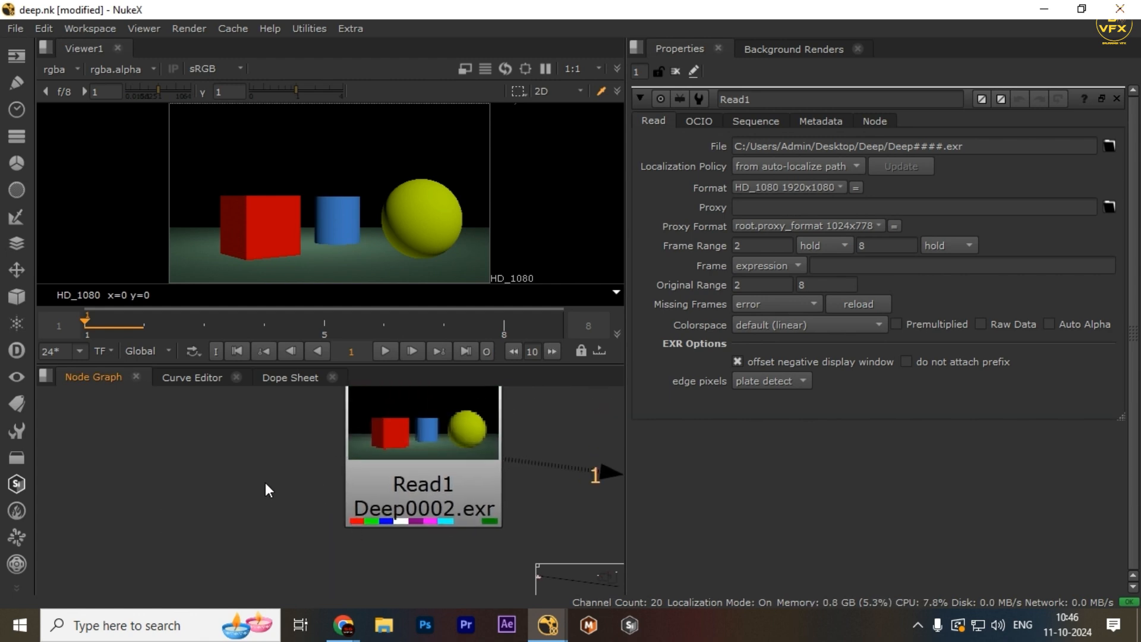
{"action": "left_click_drag", "start_coordinate": [206, 473], "coordinate": [527, 513]}
{"action": "scroll", "coordinate": [356, 515], "scroll_direction": "up", "scroll_amount": 2}
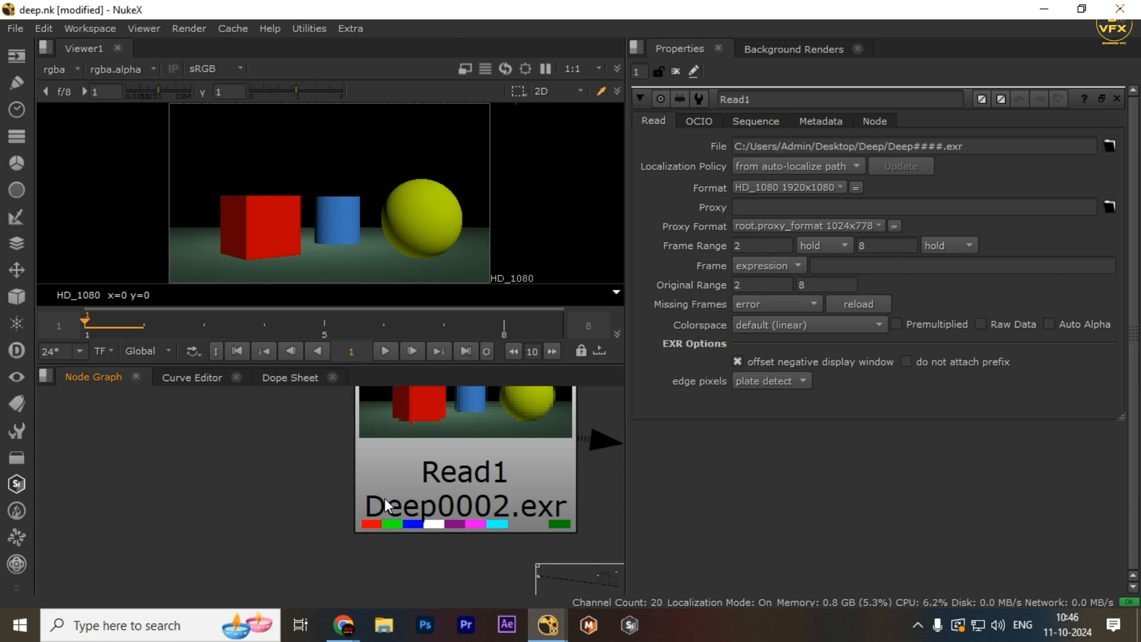
{"action": "scroll", "coordinate": [451, 491], "scroll_direction": "down", "scroll_amount": 3}
{"action": "scroll", "coordinate": [455, 497], "scroll_direction": "up", "scroll_amount": 3}
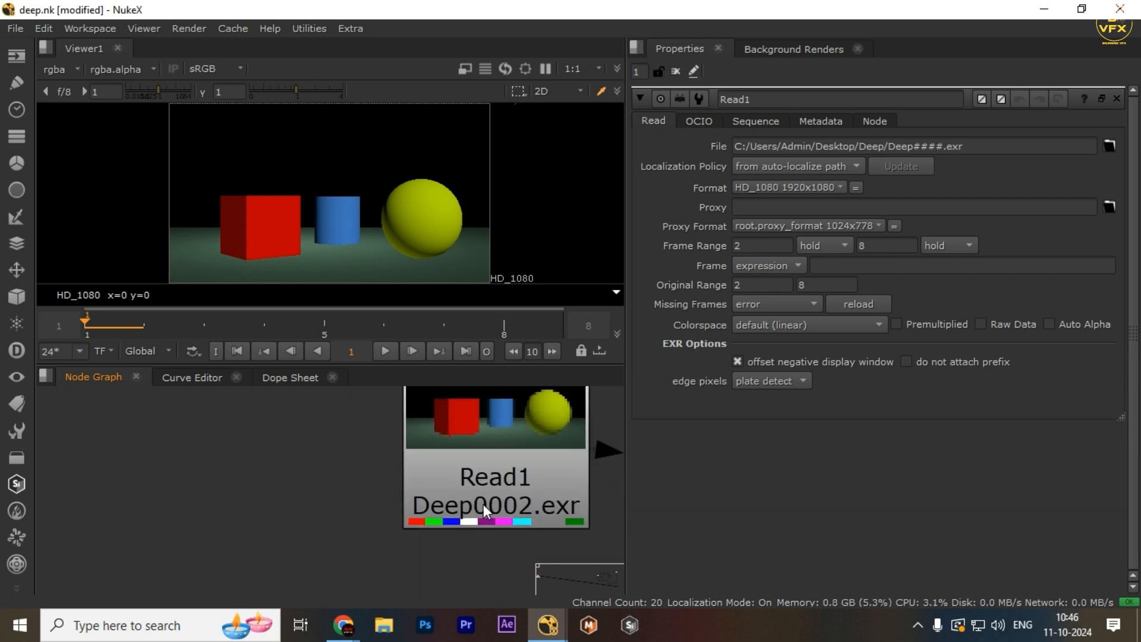
{"action": "scroll", "coordinate": [393, 511], "scroll_direction": "down", "scroll_amount": 2}
{"action": "scroll", "coordinate": [394, 512], "scroll_direction": "down", "scroll_amount": 3}
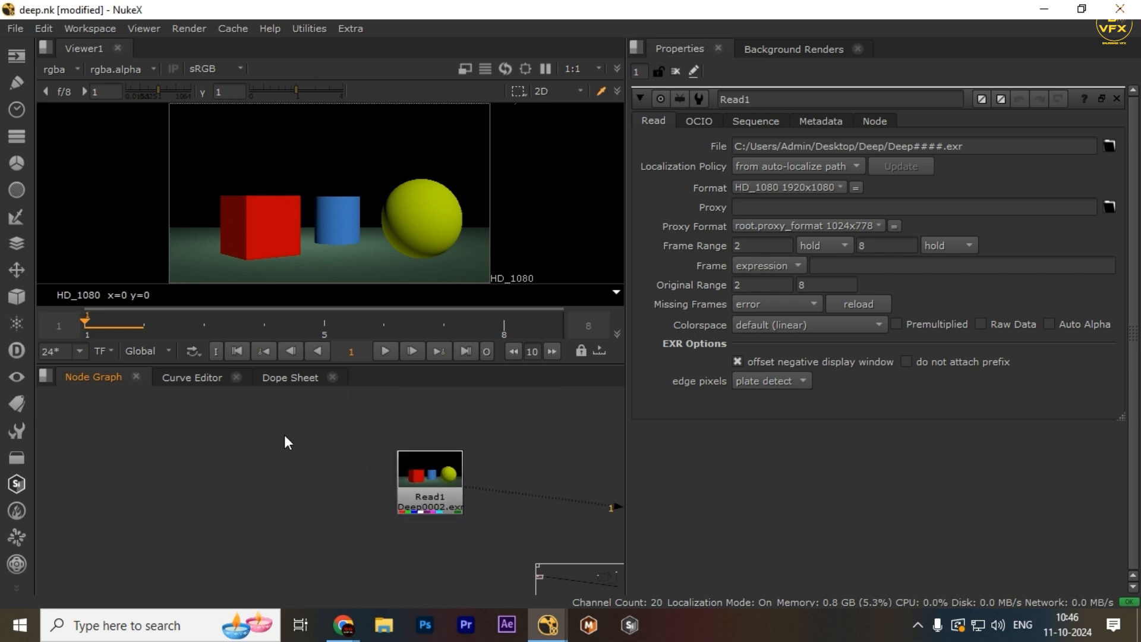
{"action": "left_click_drag", "start_coordinate": [281, 435], "coordinate": [534, 523]}
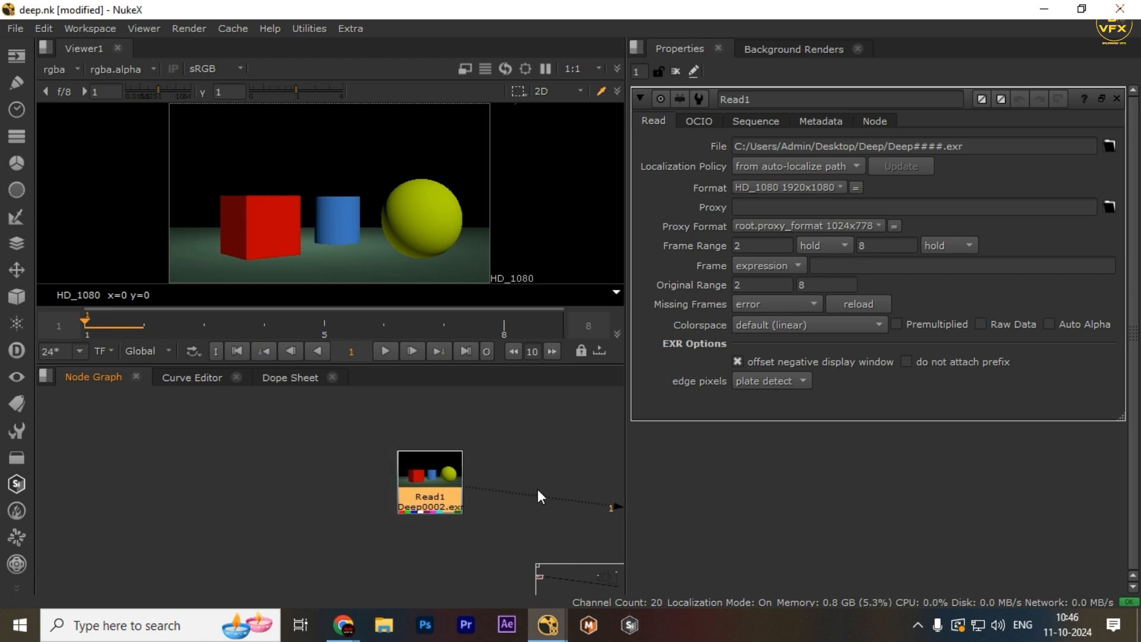
{"action": "scroll", "coordinate": [472, 481], "scroll_direction": "down", "scroll_amount": 3}
{"action": "left_click", "coordinate": [387, 520]}
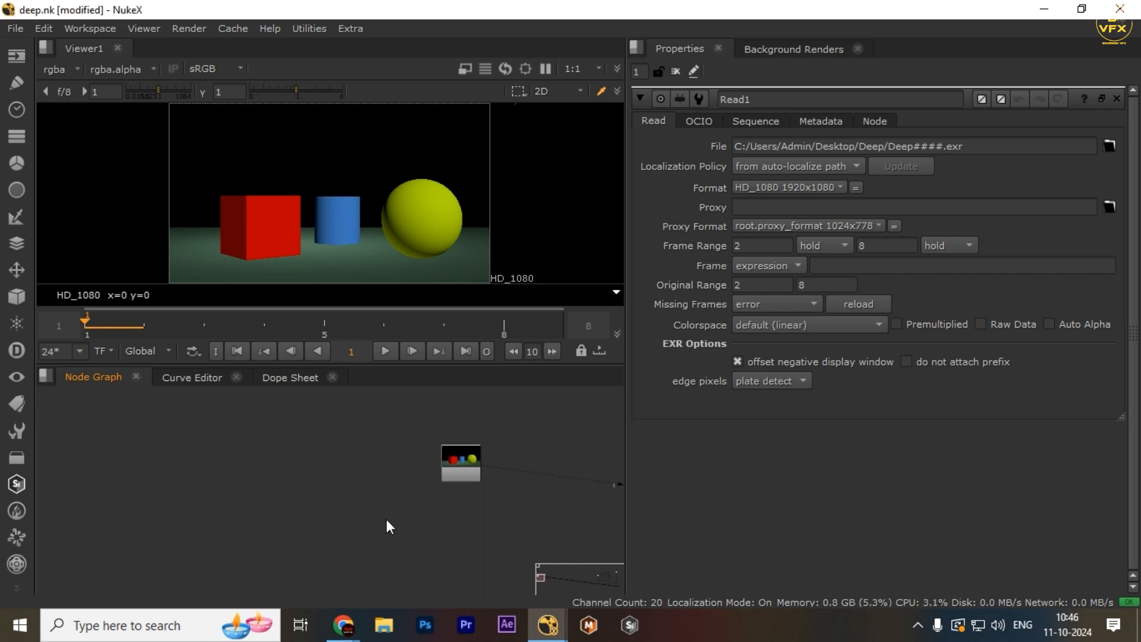
{"action": "key", "text": "Tab"}
{"action": "left_click", "coordinate": [368, 573]}
Step: Add a Reformat node connected to Read1 and move it slightly further below the Read node
{"action": "left_click", "coordinate": [466, 461]}
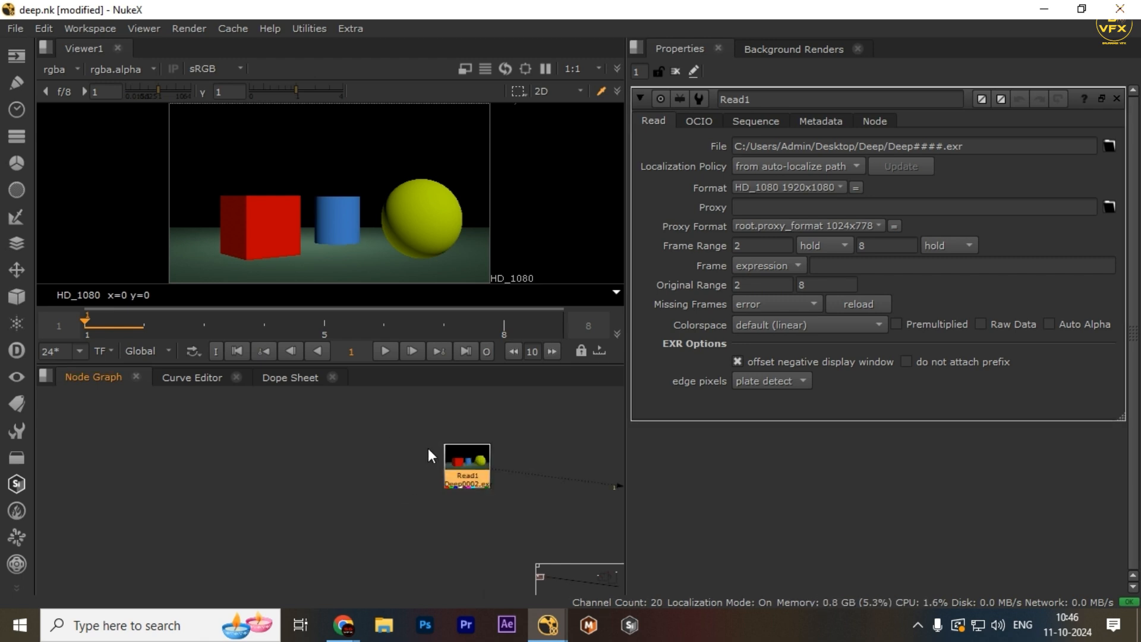
{"action": "scroll", "coordinate": [429, 455], "scroll_direction": "up", "scroll_amount": 2}
{"action": "key", "text": "Tab"}
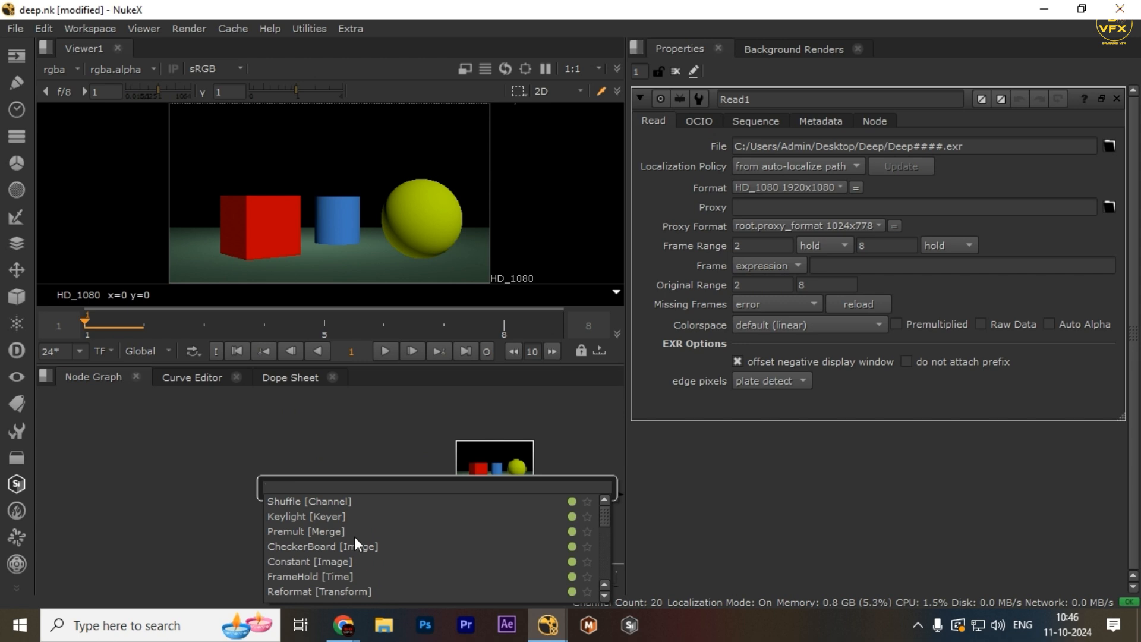
{"action": "type", "text": "ref"}
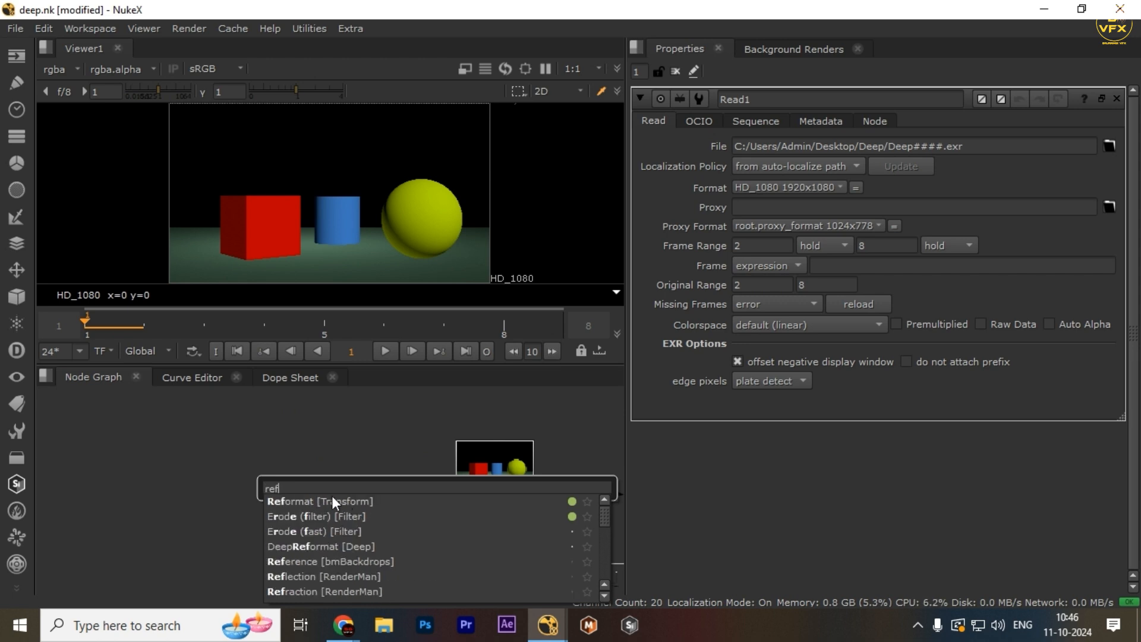
{"action": "key", "text": "Return"}
{"action": "scroll", "coordinate": [495, 511], "scroll_direction": "down", "scroll_amount": 1}
{"action": "middle_click_drag", "start_coordinate": [494, 511], "coordinate": [449, 448]}
{"action": "scroll", "coordinate": [448, 449], "scroll_direction": "up", "scroll_amount": 1}
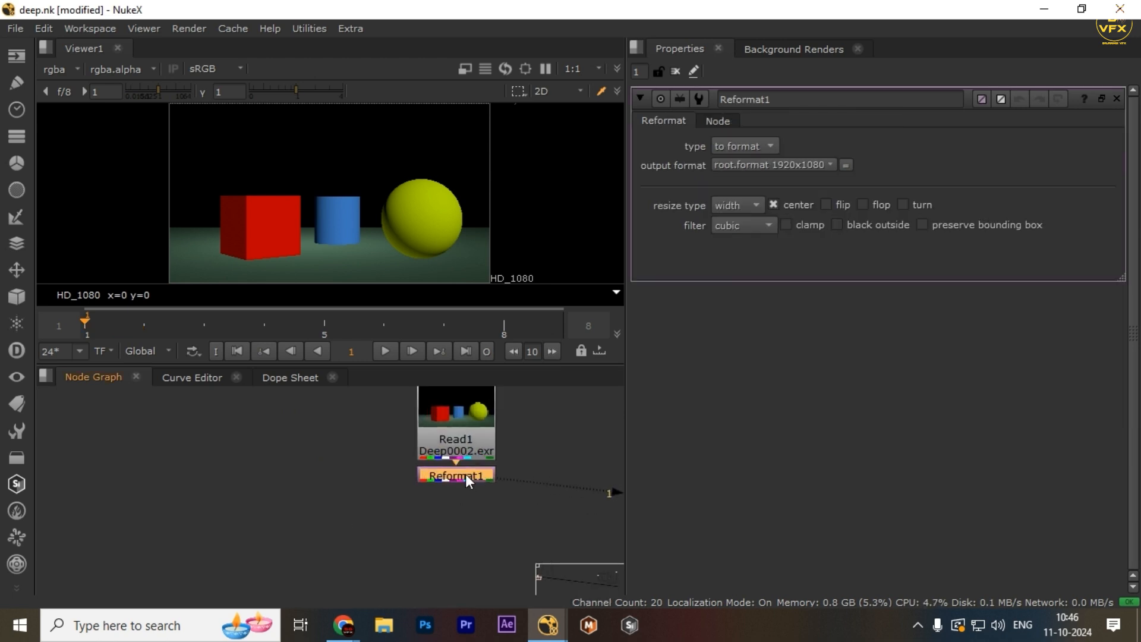
{"action": "left_click_drag", "start_coordinate": [466, 474], "coordinate": [465, 502]}
Step: Review the connection between the Read1 and Reformat nodes in the node graph
{"action": "left_click_drag", "start_coordinate": [542, 469], "coordinate": [324, 576]}
{"action": "scroll", "coordinate": [495, 475], "scroll_direction": "down", "scroll_amount": 3}
{"action": "scroll", "coordinate": [499, 470], "scroll_direction": "up", "scroll_amount": 2}
{"action": "left_click_drag", "start_coordinate": [553, 461], "coordinate": [245, 575]}
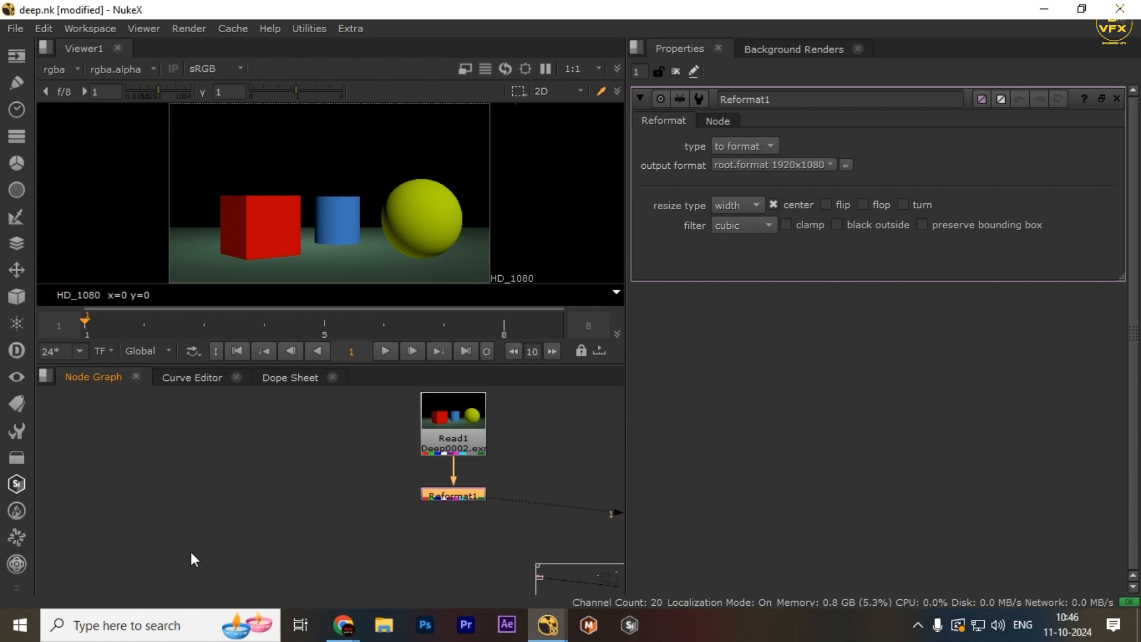
{"action": "mouse_move", "coordinate": [529, 467]}
{"action": "left_mouse_down"}
{"action": "mouse_move", "coordinate": [378, 514]}
{"action": "mouse_move", "coordinate": [433, 505]}
{"action": "mouse_move", "coordinate": [433, 522]}
{"action": "left_mouse_up"}
{"action": "left_click_drag", "start_coordinate": [290, 488], "coordinate": [593, 529]}
{"action": "scroll", "coordinate": [455, 447], "scroll_direction": "down", "scroll_amount": 4}
{"action": "left_click", "coordinate": [514, 472]}
{"action": "left_click", "coordinate": [459, 477]}
{"action": "scroll", "coordinate": [458, 481], "scroll_direction": "up", "scroll_amount": 3}
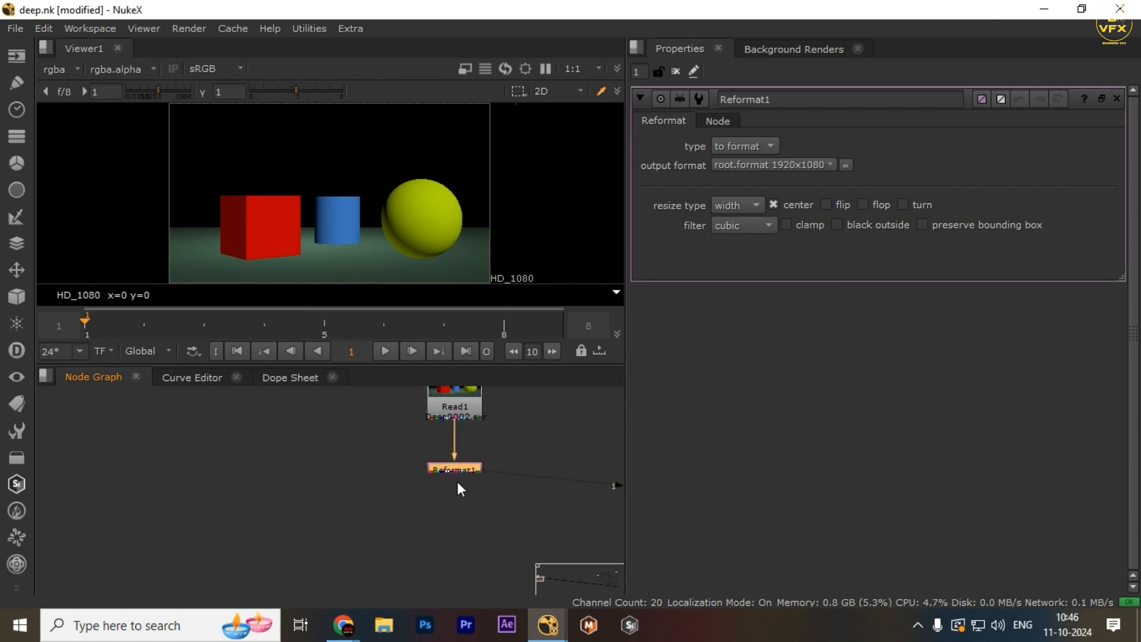
{"action": "middle_click_drag", "start_coordinate": [516, 413], "coordinate": [486, 501]}
{"action": "scroll", "coordinate": [486, 500], "scroll_direction": "down", "scroll_amount": 1}
{"action": "left_click_drag", "start_coordinate": [498, 431], "coordinate": [349, 500]}
{"action": "key", "text": "r"}
{"action": "left_click", "coordinate": [438, 220]}
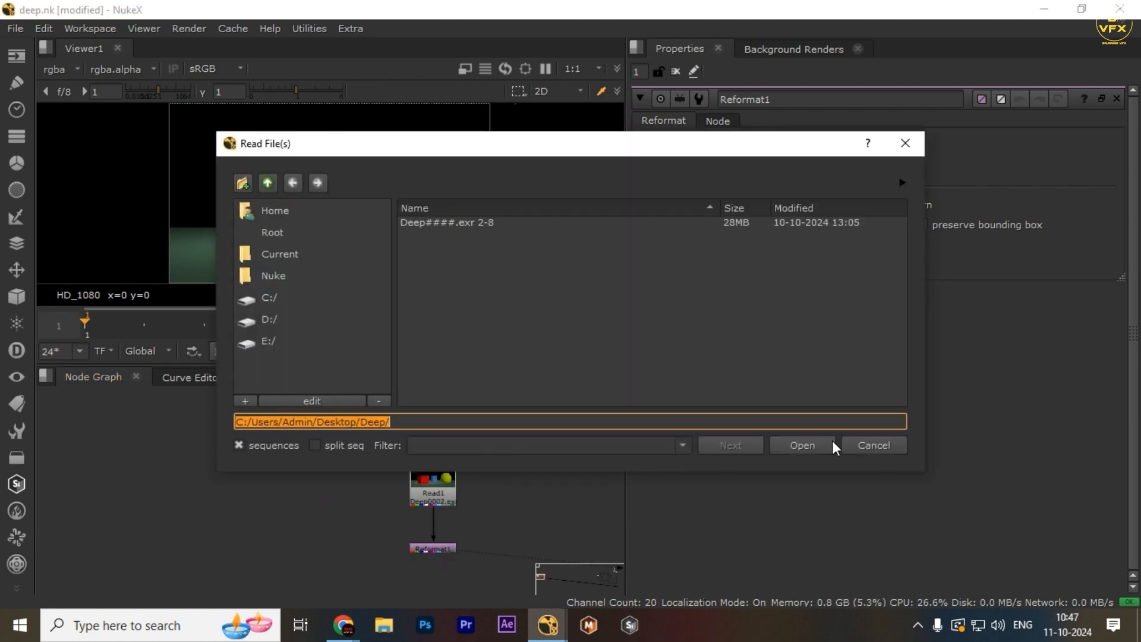
{"action": "left_click", "coordinate": [831, 446]}
Step: Add an unconnected DeepReformat node beside the regular Reformat node in the node graph
{"action": "left_click_drag", "start_coordinate": [480, 516], "coordinate": [345, 537]}
{"action": "scroll", "coordinate": [345, 536], "scroll_direction": "down", "scroll_amount": 3}
{"action": "middle_click_drag", "start_coordinate": [346, 518], "coordinate": [415, 454]}
{"action": "key", "text": "Tab"}
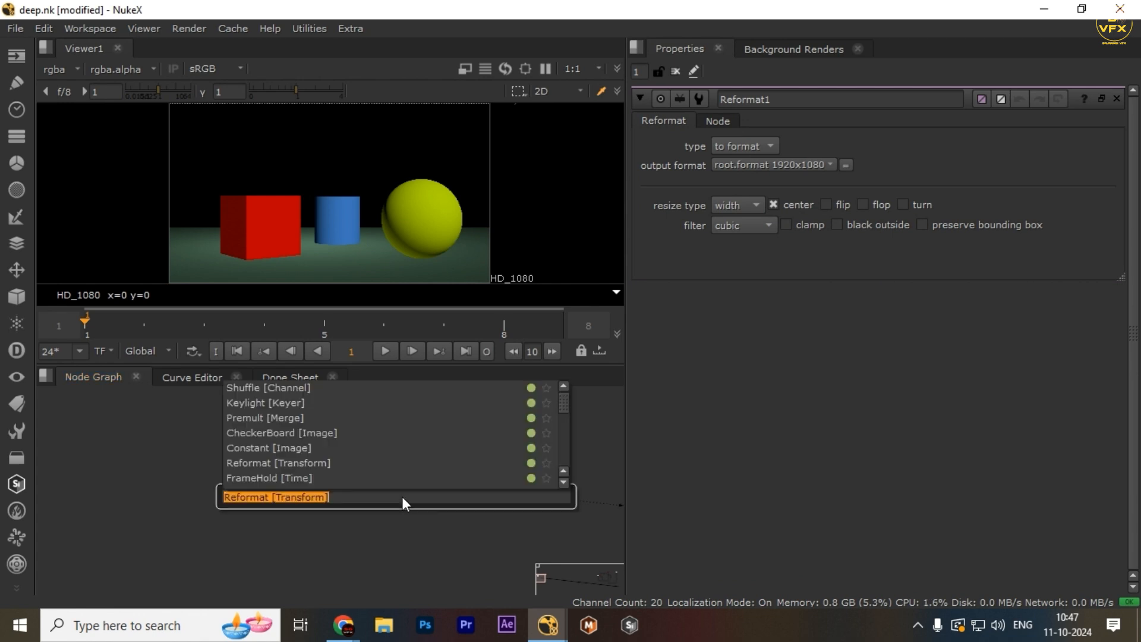
{"action": "type", "text": "deepre"}
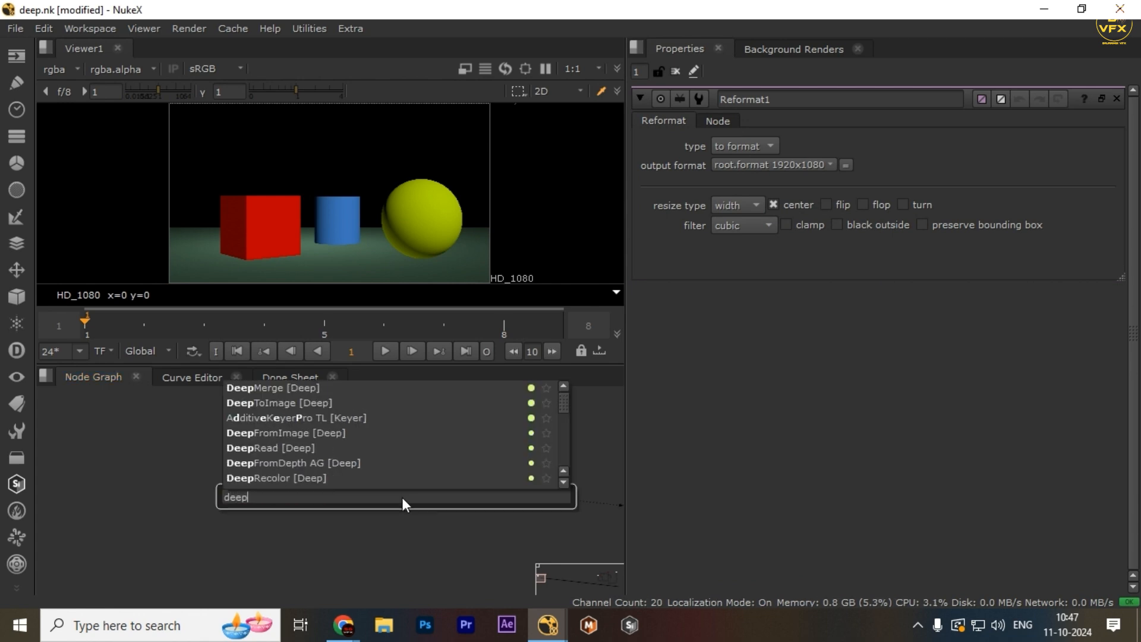
{"action": "key", "text": "Down"}
{"action": "key", "text": "Down"}
{"action": "key", "text": "Down"}
{"action": "key", "text": "Down"}
{"action": "key", "text": "Down"}
{"action": "key", "text": "Down"}
{"action": "key", "text": "Return"}
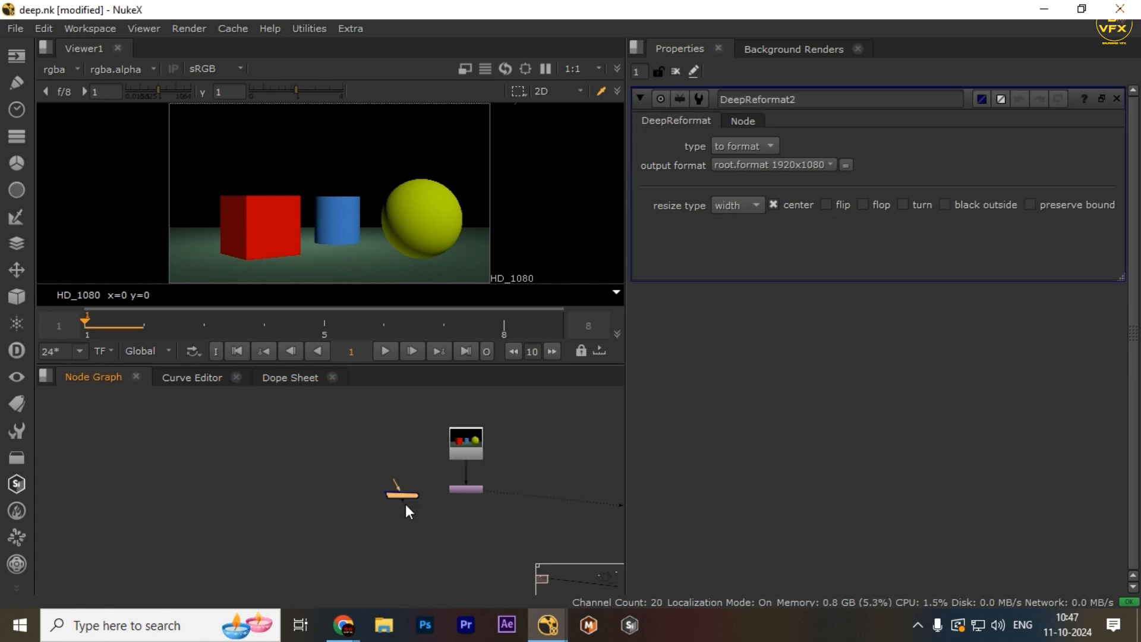
{"action": "scroll", "coordinate": [410, 499], "scroll_direction": "up", "scroll_amount": 2}
{"action": "left_click", "coordinate": [294, 483]}
{"action": "scroll", "coordinate": [458, 478], "scroll_direction": "up", "scroll_amount": 3}
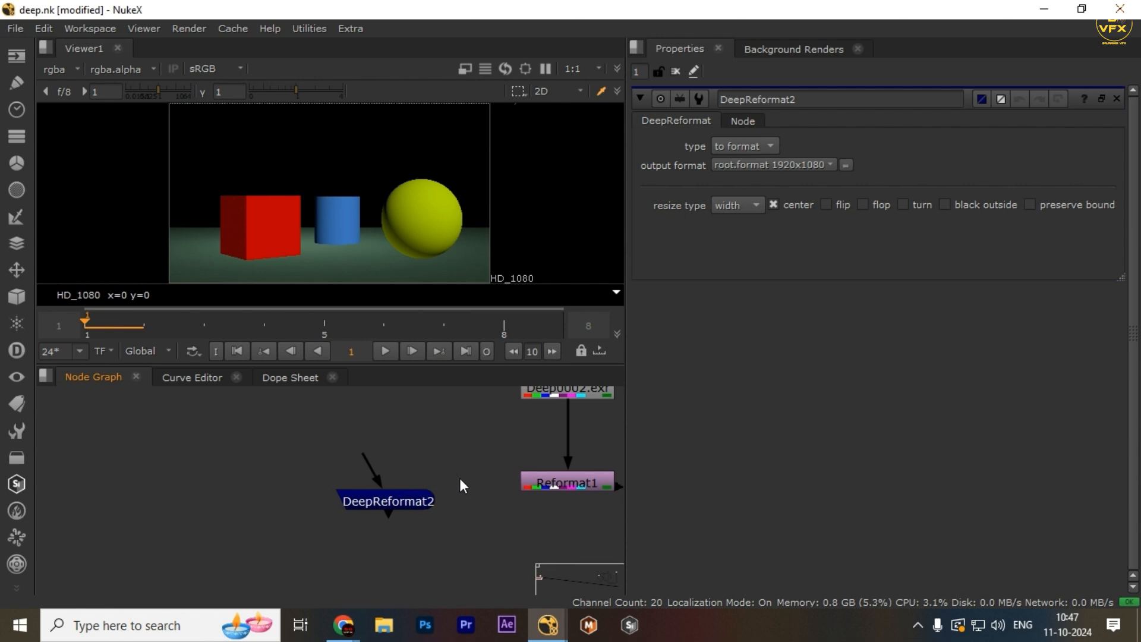
{"action": "scroll", "coordinate": [453, 473], "scroll_direction": "down", "scroll_amount": 2}
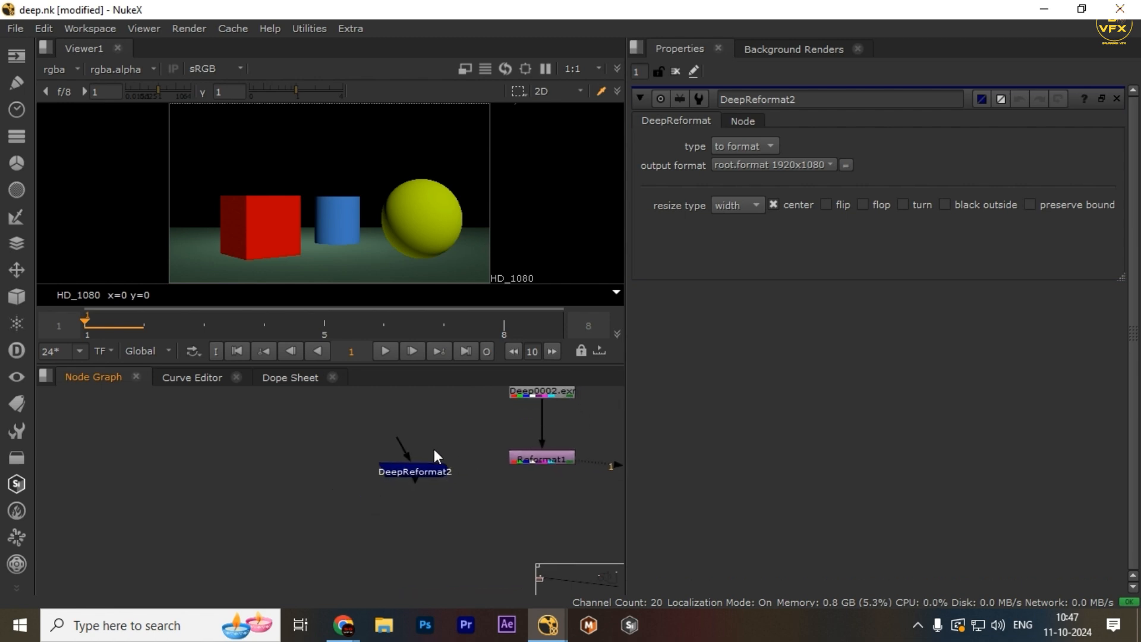
Step: Examine the DeepReformat2 node's shape and its input arrow up close in the node graph
{"action": "scroll", "coordinate": [438, 463], "scroll_direction": "up", "scroll_amount": 3}
{"action": "left_click_drag", "start_coordinate": [442, 469], "coordinate": [371, 483]}
{"action": "left_click_drag", "start_coordinate": [454, 442], "coordinate": [183, 526]}
{"action": "scroll", "coordinate": [205, 515], "scroll_direction": "down", "scroll_amount": 1}
{"action": "left_click", "coordinate": [231, 504]}
{"action": "scroll", "coordinate": [280, 476], "scroll_direction": "up", "scroll_amount": 2}
{"action": "scroll", "coordinate": [440, 479], "scroll_direction": "up", "scroll_amount": 1}
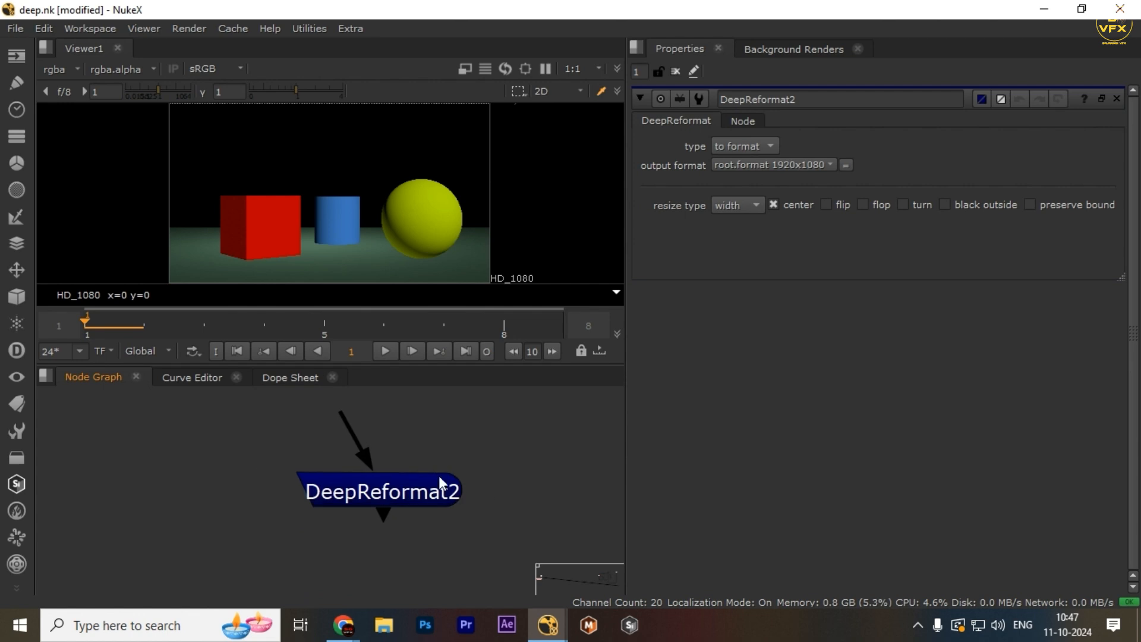
{"action": "scroll", "coordinate": [306, 481], "scroll_direction": "down", "scroll_amount": 2}
{"action": "scroll", "coordinate": [307, 480], "scroll_direction": "up", "scroll_amount": 3}
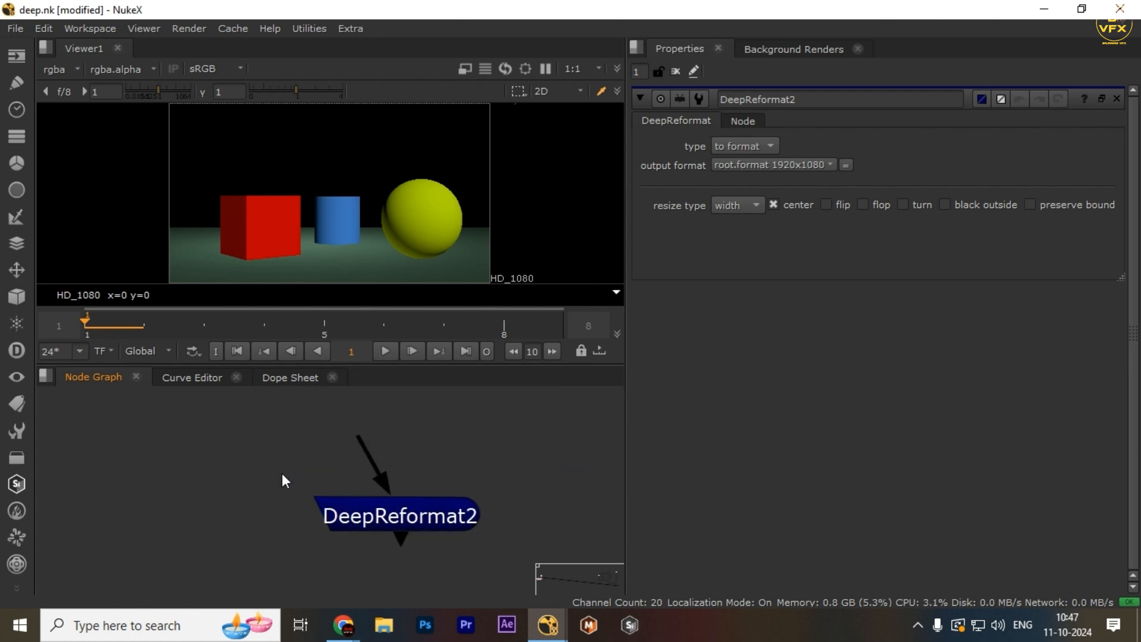
Step: Compare the look of the DeepReformat2 node with the regular Reformat1 node under Read1
{"action": "left_click_drag", "start_coordinate": [276, 467], "coordinate": [512, 544]}
{"action": "scroll", "coordinate": [520, 513], "scroll_direction": "down", "scroll_amount": 3}
{"action": "middle_click_drag", "start_coordinate": [522, 510], "coordinate": [456, 505]}
{"action": "left_click", "coordinate": [469, 459]}
{"action": "left_click_drag", "start_coordinate": [488, 433], "coordinate": [198, 550]}
{"action": "middle_click_drag", "start_coordinate": [500, 480], "coordinate": [323, 451]}
{"action": "left_click_drag", "start_coordinate": [328, 416], "coordinate": [501, 472]}
{"action": "middle_click_drag", "start_coordinate": [408, 470], "coordinate": [394, 502]}
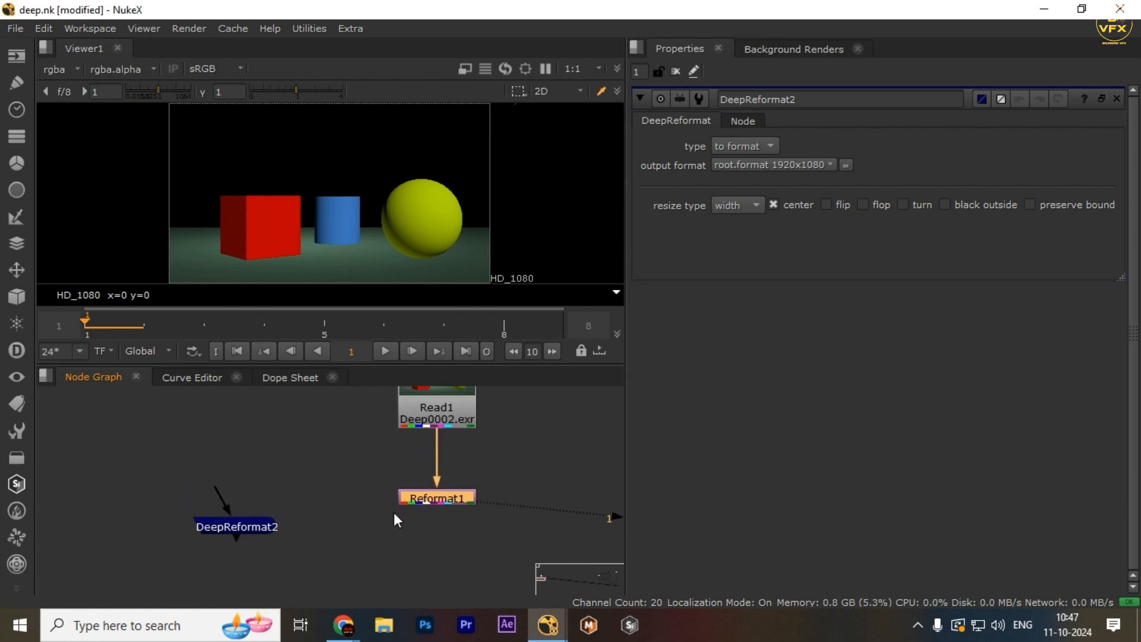
Step: Open the Reformat1 properties and the DeepReformat2 properties to compare their available options
{"action": "scroll", "coordinate": [395, 508], "scroll_direction": "up", "scroll_amount": 3}
{"action": "double_click", "coordinate": [490, 485]}
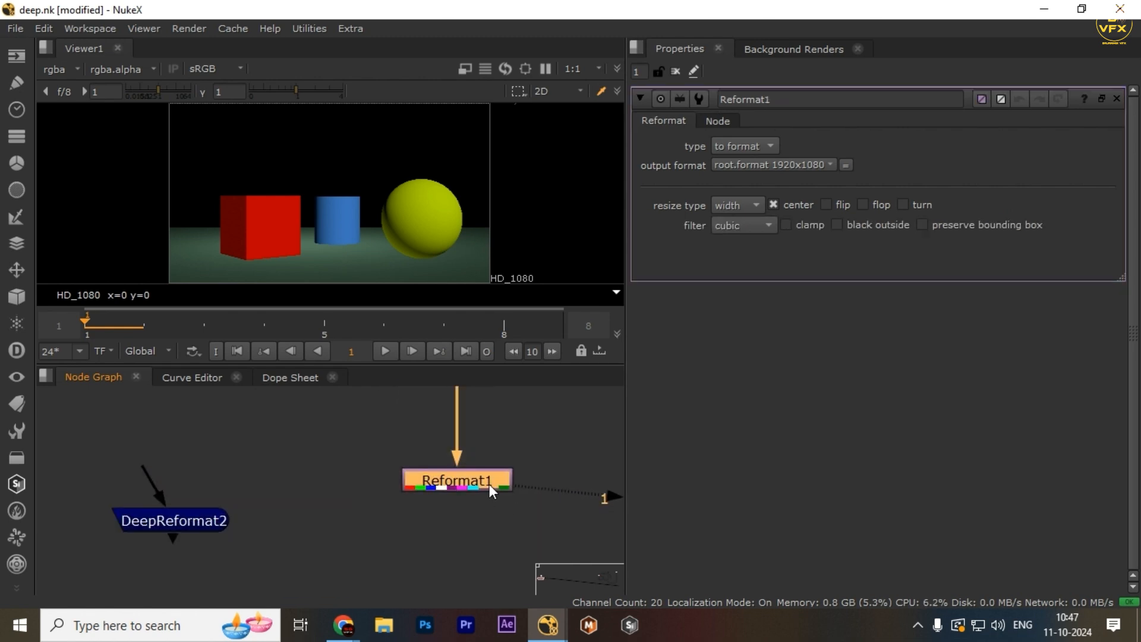
{"action": "left_click", "coordinate": [772, 205]}
{"action": "double_click", "coordinate": [200, 513]}
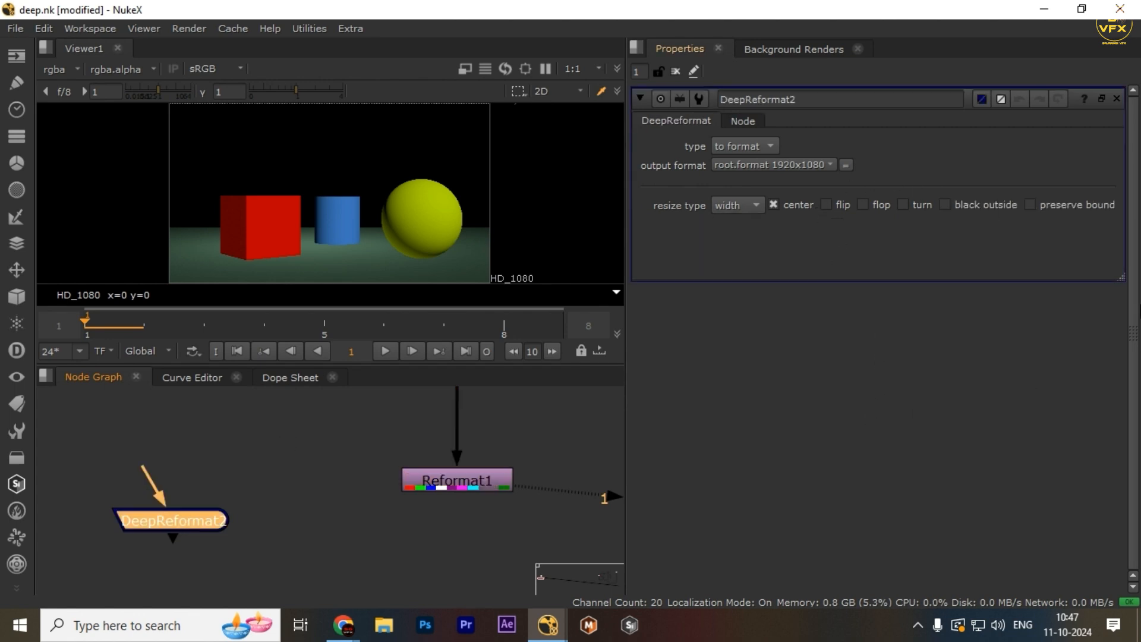
{"action": "left_click", "coordinate": [192, 377]}
{"action": "left_click", "coordinate": [116, 379]}
Step: Review the unconnected DeepReformat2 node alongside the Read1 and Reformat1 chain in the node graph
{"action": "scroll", "coordinate": [350, 494], "scroll_direction": "down", "scroll_amount": 3}
{"action": "middle_click_drag", "start_coordinate": [366, 498], "coordinate": [400, 528]}
{"action": "left_click_drag", "start_coordinate": [333, 478], "coordinate": [525, 547]}
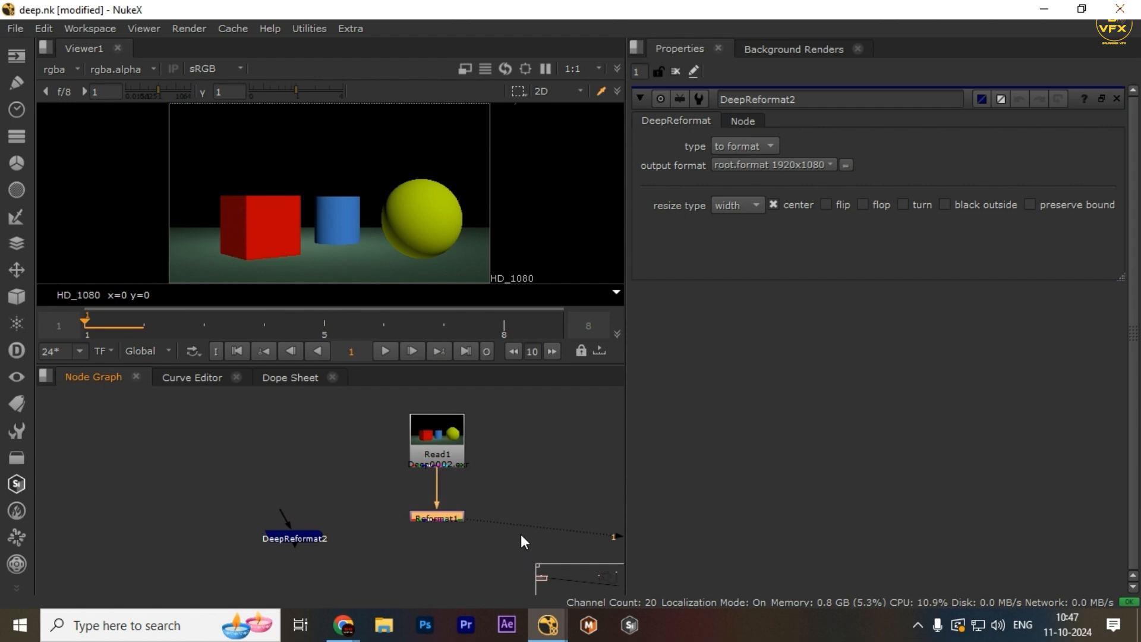
{"action": "left_click_drag", "start_coordinate": [523, 496], "coordinate": [351, 569]}
{"action": "left_click_drag", "start_coordinate": [197, 505], "coordinate": [499, 556]}
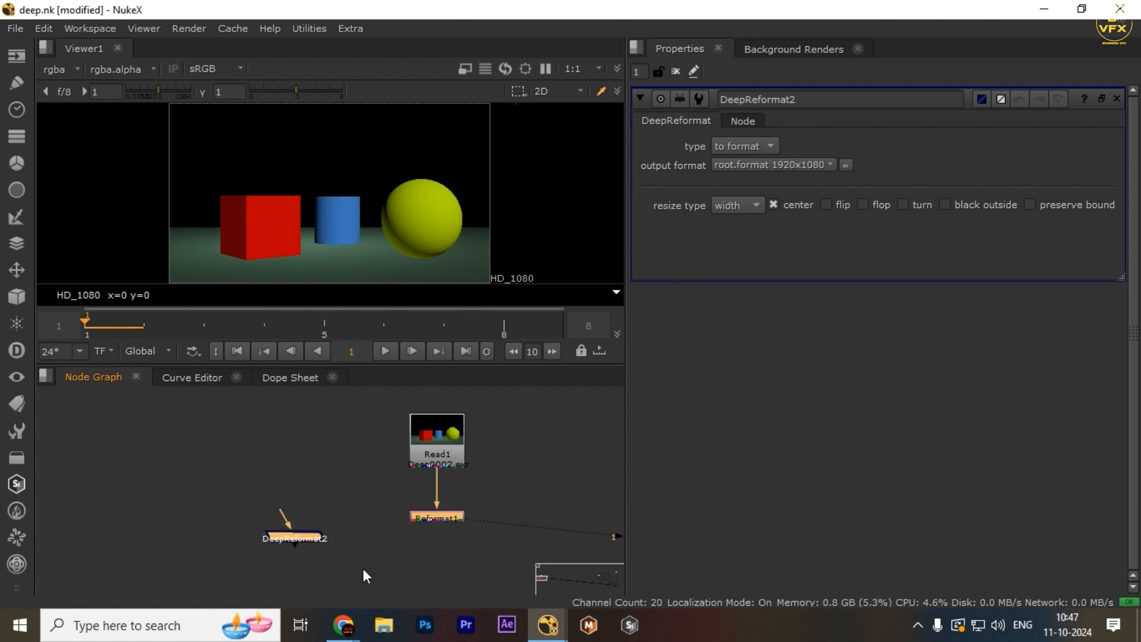
{"action": "left_click", "coordinate": [363, 569]}
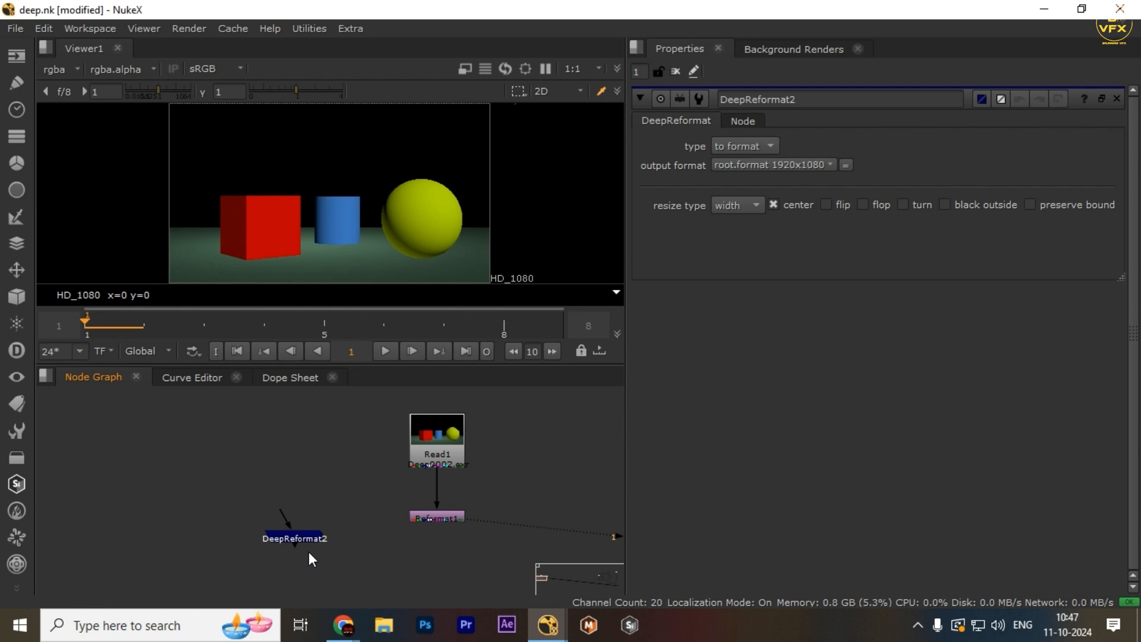
{"action": "scroll", "coordinate": [308, 558], "scroll_direction": "up", "scroll_amount": 2}
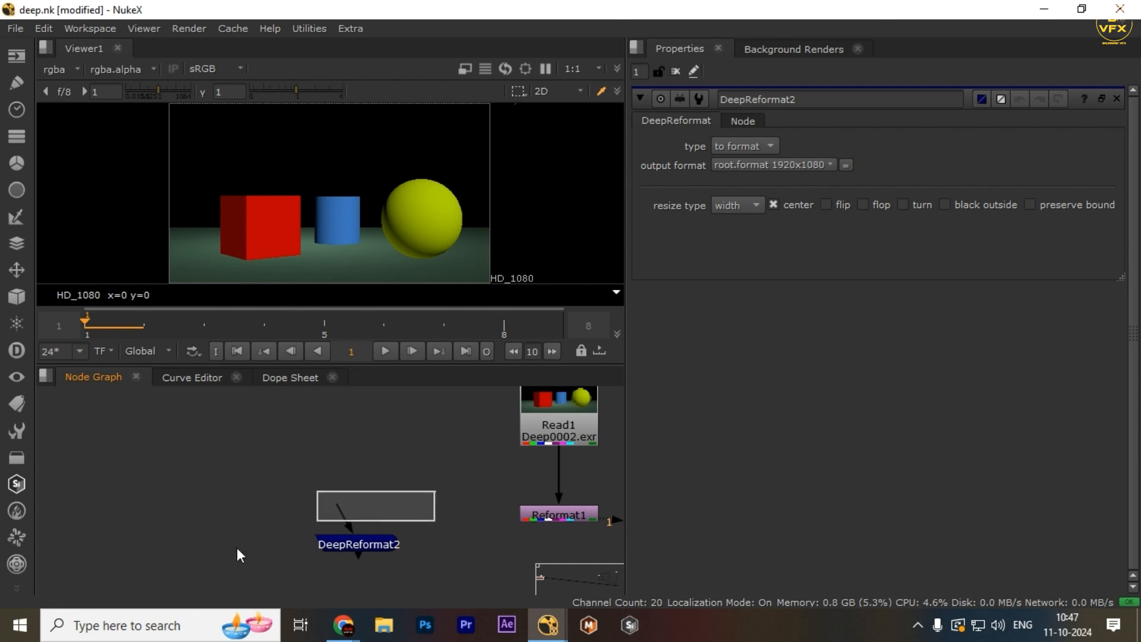
{"action": "left_click_drag", "start_coordinate": [338, 510], "coordinate": [231, 521]}
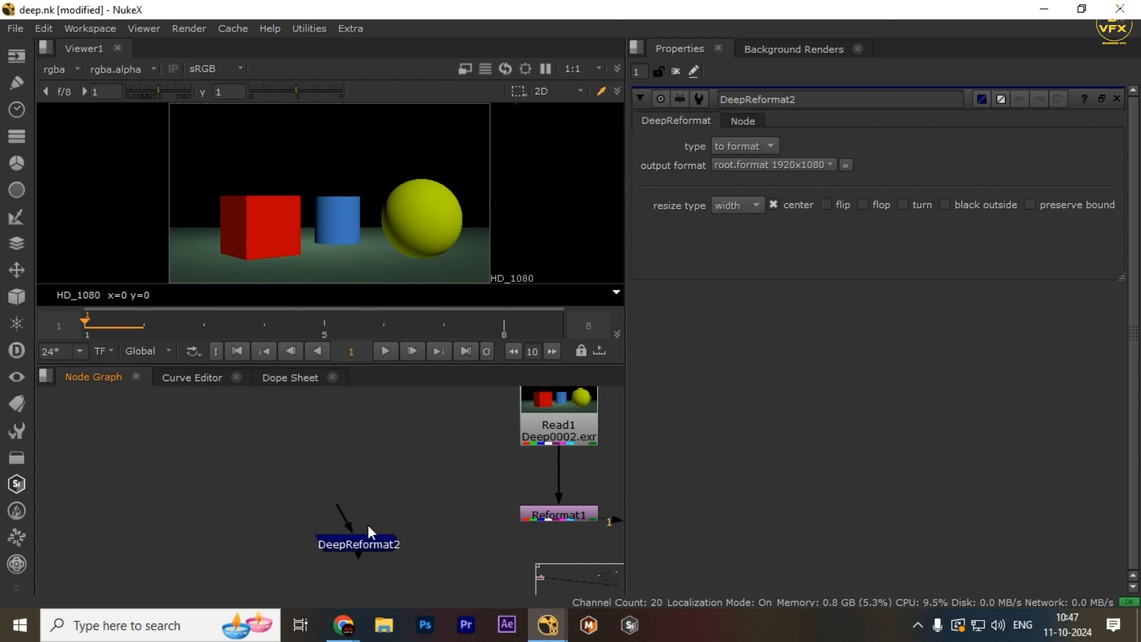
{"action": "left_click_drag", "start_coordinate": [368, 526], "coordinate": [308, 513]}
Step: Delete the DeepReformat2 node from the node graph
{"action": "left_click_drag", "start_coordinate": [244, 428], "coordinate": [479, 592]}
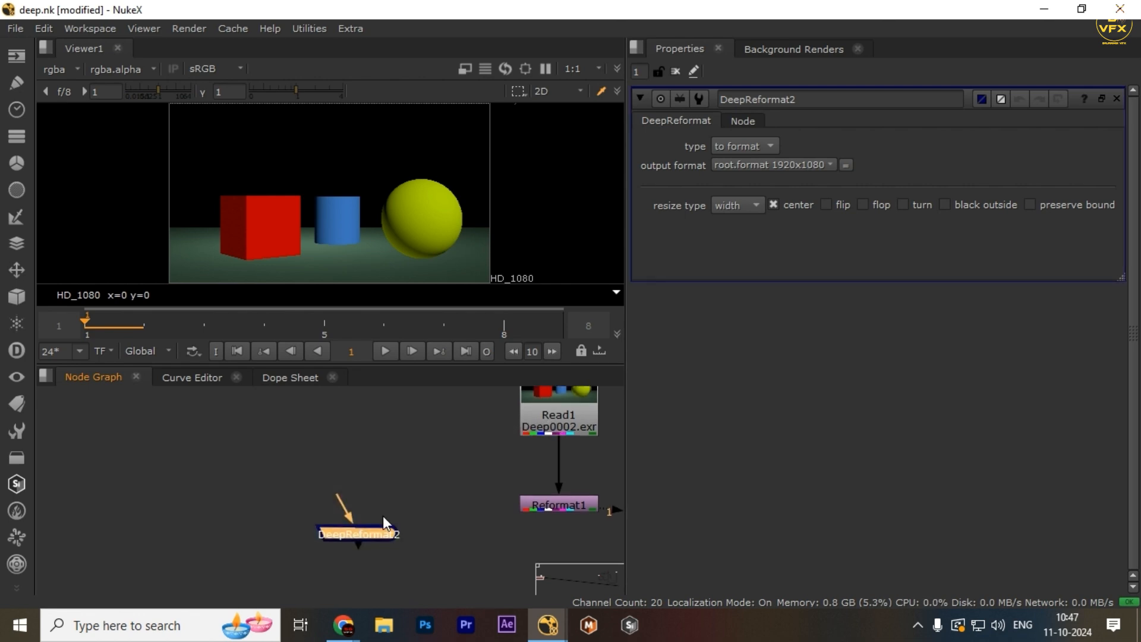
{"action": "left_click_drag", "start_coordinate": [351, 512], "coordinate": [572, 421]}
{"action": "scroll", "coordinate": [241, 480], "scroll_direction": "down", "scroll_amount": 5}
{"action": "key", "text": "Delete"}
{"action": "middle_click_drag", "start_coordinate": [321, 512], "coordinate": [351, 530]}
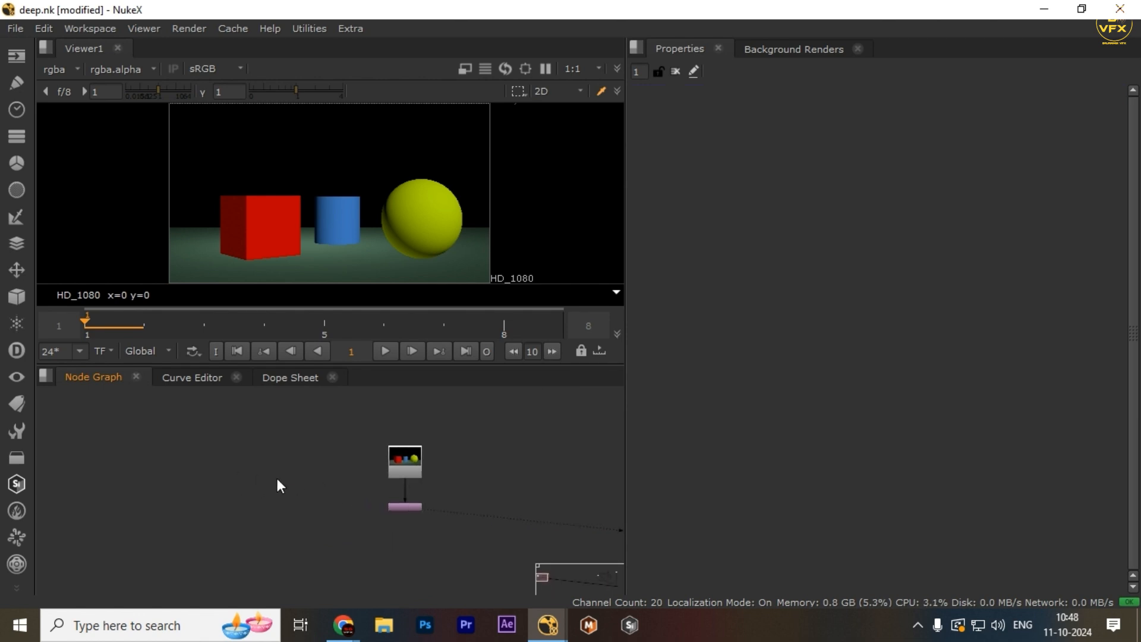
Step: Open the regular Read node's file browser to view the Deep####.exr sequence, and cancel without importing it
{"action": "left_click_drag", "start_coordinate": [276, 476], "coordinate": [602, 523]}
{"action": "scroll", "coordinate": [474, 440], "scroll_direction": "up", "scroll_amount": 2}
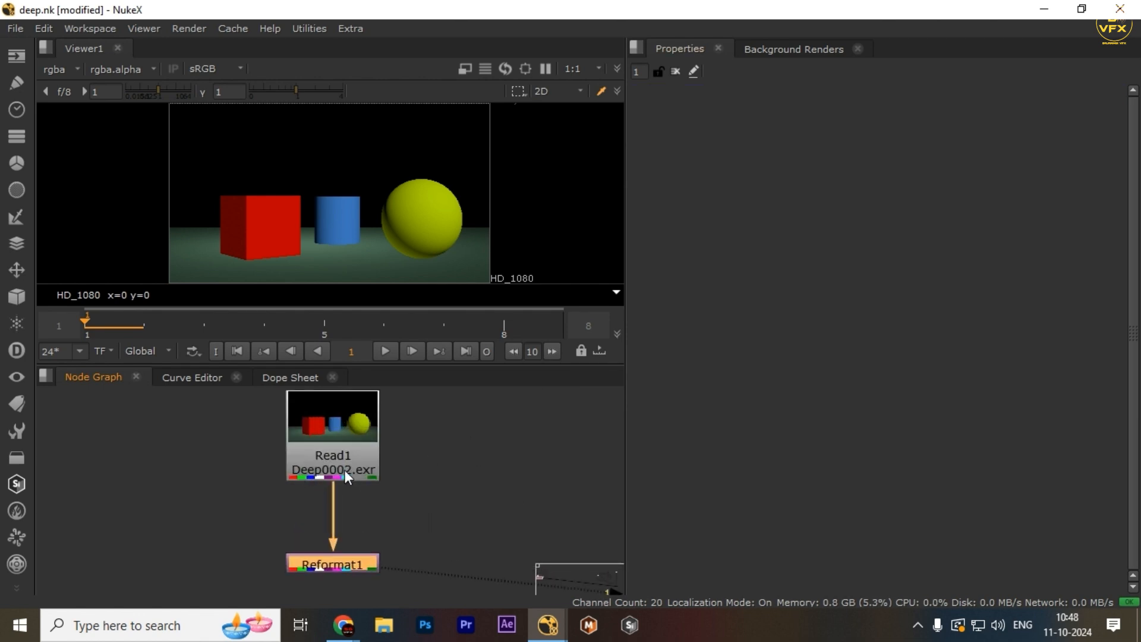
{"action": "left_click", "coordinate": [222, 507]}
{"action": "scroll", "coordinate": [231, 494], "scroll_direction": "down", "scroll_amount": 2}
{"action": "middle_click_drag", "start_coordinate": [293, 513], "coordinate": [318, 510]}
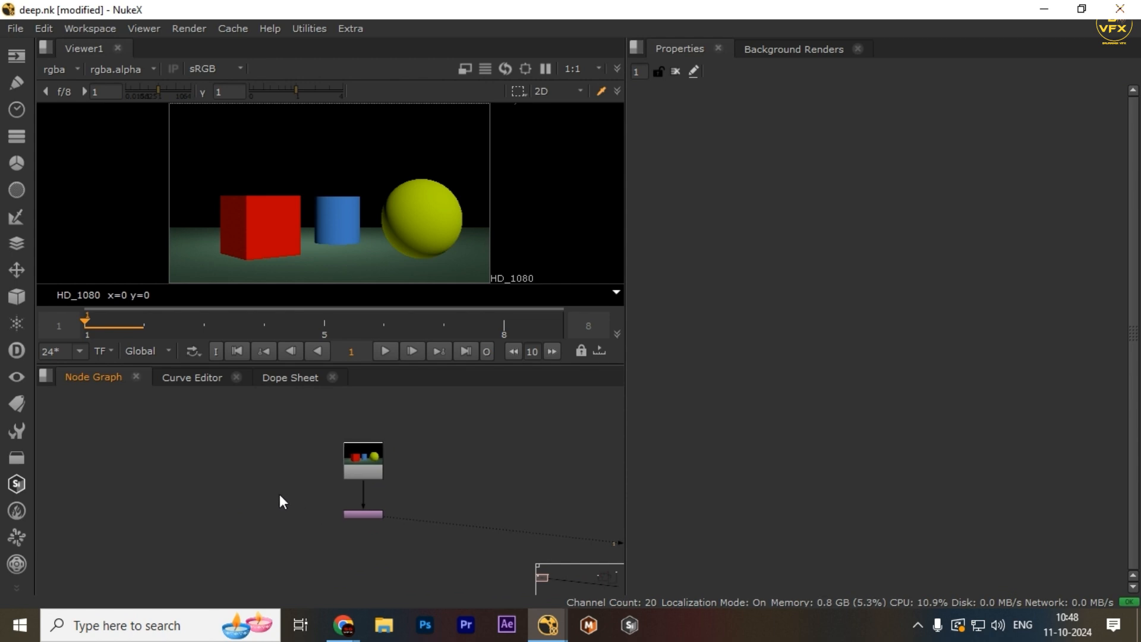
{"action": "key", "text": "r"}
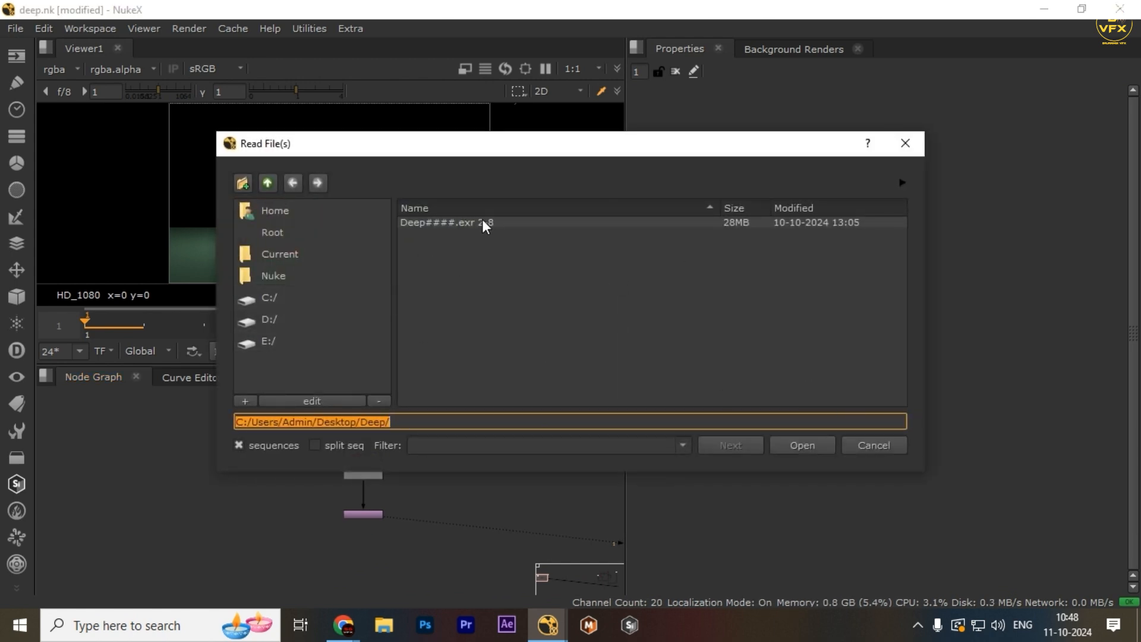
{"action": "left_click", "coordinate": [874, 445]}
Step: Add a DeepRead node beside the regular Read1 node and load the Deep####.exr 2-8 sequence into it
{"action": "middle_click_drag", "start_coordinate": [219, 489], "coordinate": [447, 496]}
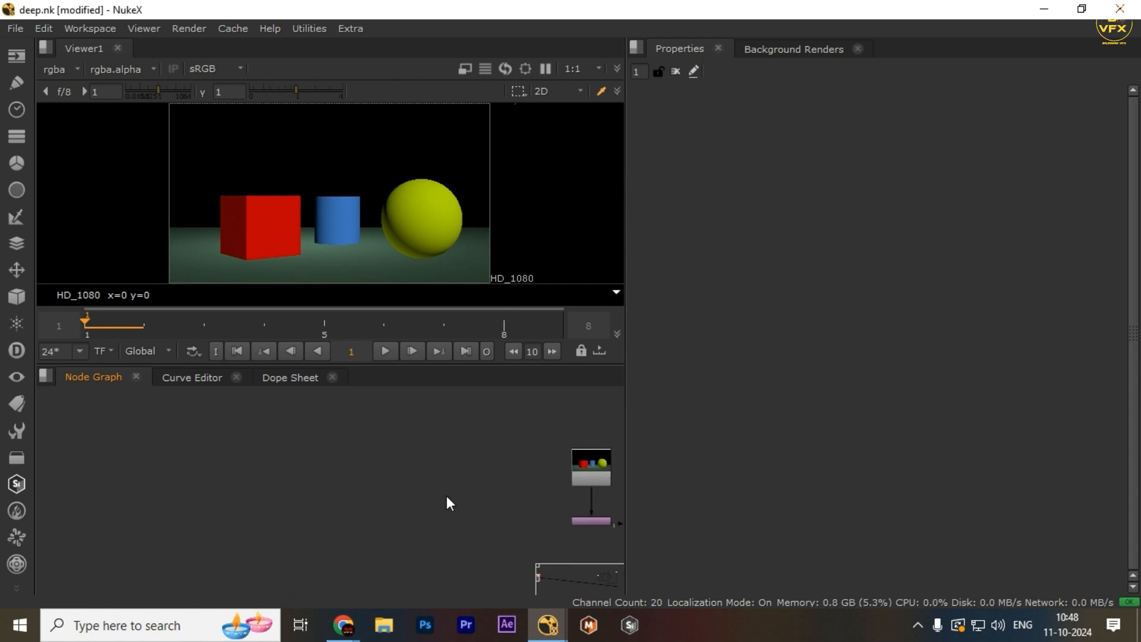
{"action": "key", "text": "Tab"}
{"action": "type", "text": "deepr"}
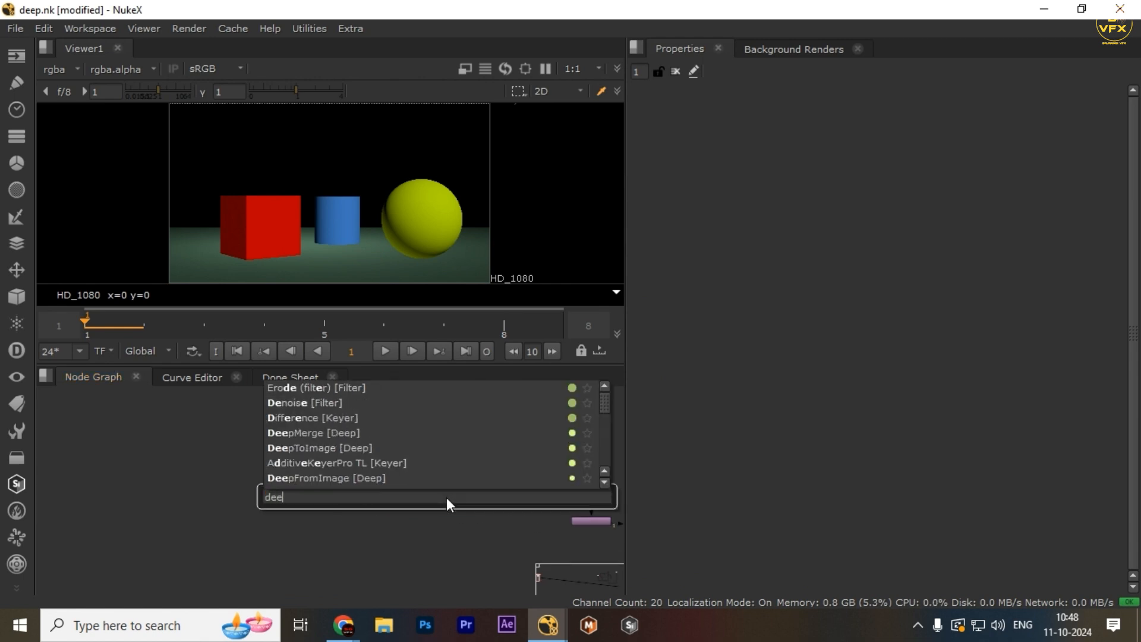
{"action": "key", "text": "Return"}
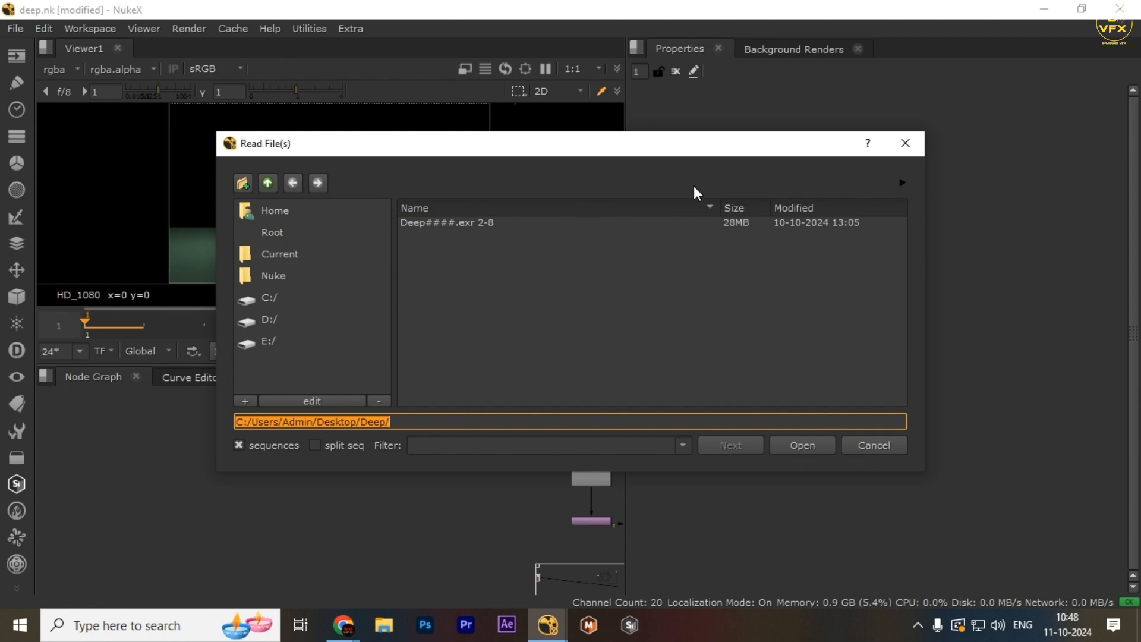
{"action": "left_click", "coordinate": [485, 223]}
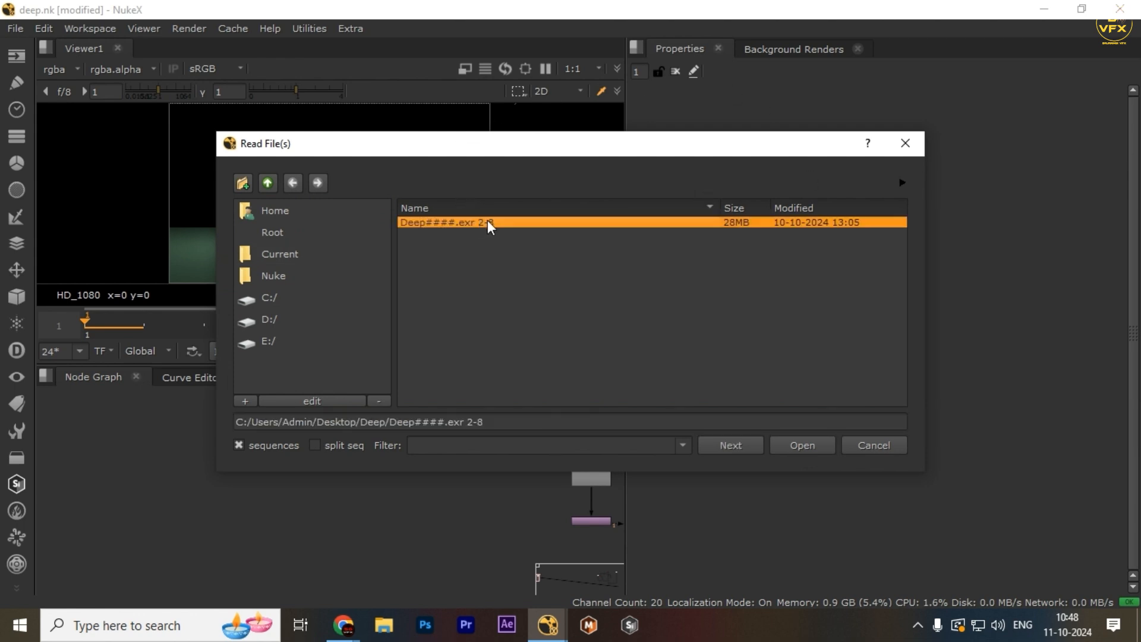
{"action": "left_click", "coordinate": [802, 445]}
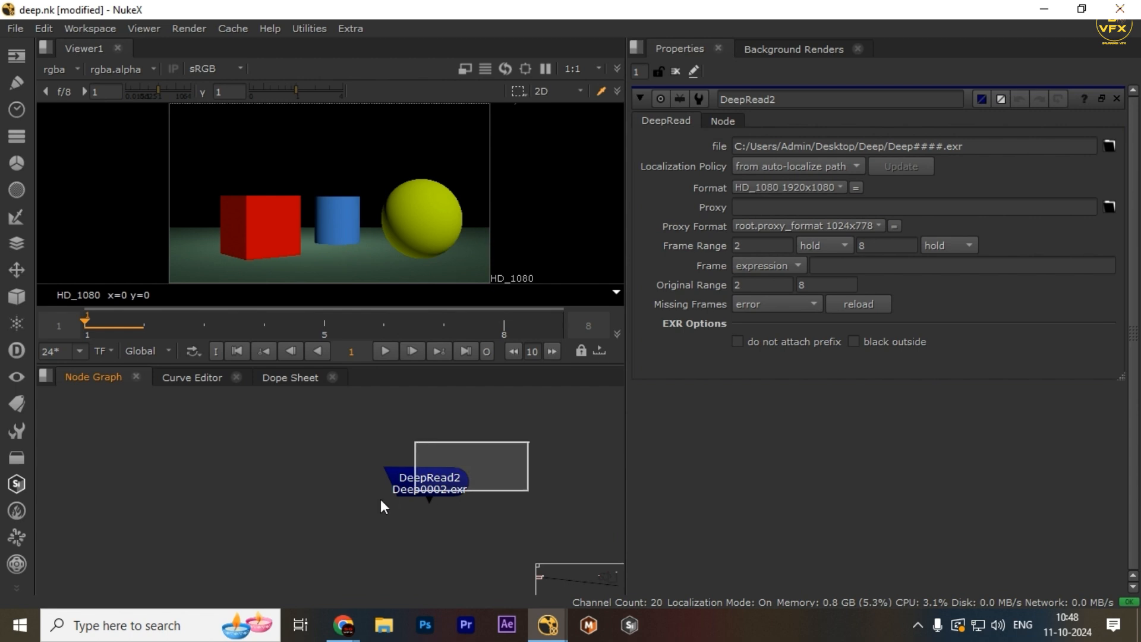
Step: Compare the DeepRead2 node's shape and missing thumbnail with the regular Read1 node
{"action": "left_click_drag", "start_coordinate": [381, 501], "coordinate": [296, 529]}
{"action": "scroll", "coordinate": [356, 516], "scroll_direction": "down", "scroll_amount": 4}
{"action": "middle_click_drag", "start_coordinate": [530, 518], "coordinate": [459, 472]}
{"action": "scroll", "coordinate": [459, 472], "scroll_direction": "up", "scroll_amount": 3}
{"action": "left_click", "coordinate": [480, 423]}
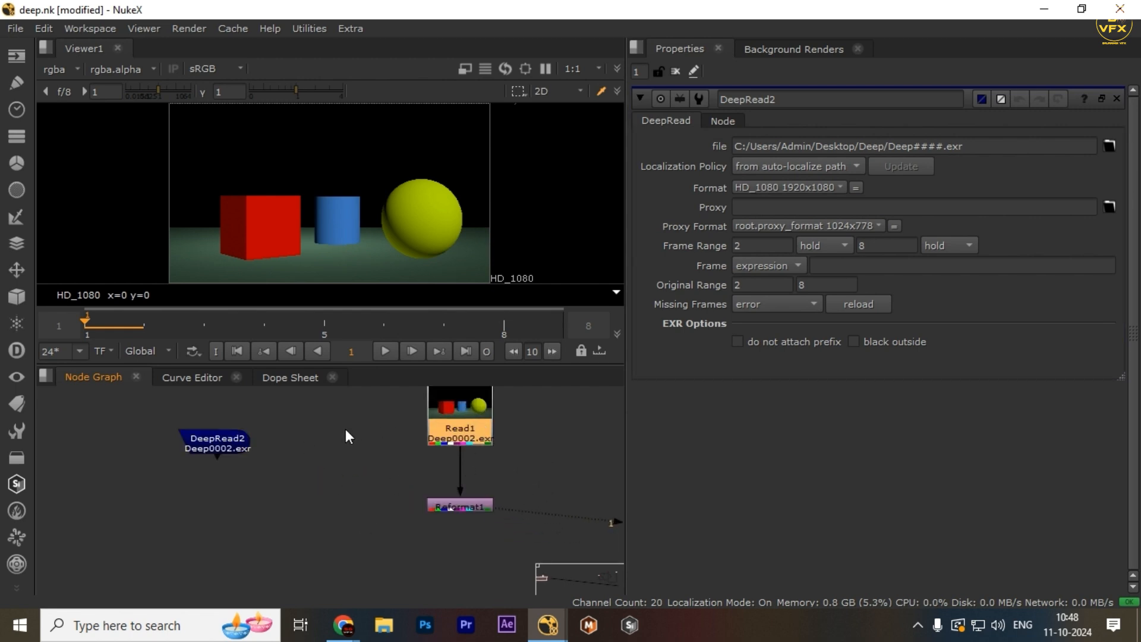
{"action": "scroll", "coordinate": [380, 461], "scroll_direction": "down", "scroll_amount": 2}
{"action": "left_click_drag", "start_coordinate": [397, 427], "coordinate": [259, 502]}
{"action": "scroll", "coordinate": [285, 453], "scroll_direction": "up", "scroll_amount": 4}
{"action": "left_click_drag", "start_coordinate": [259, 445], "coordinate": [543, 546]}
{"action": "scroll", "coordinate": [543, 546], "scroll_direction": "down", "scroll_amount": 3}
{"action": "middle_click_drag", "start_coordinate": [543, 546], "coordinate": [284, 529]}
{"action": "left_click_drag", "start_coordinate": [347, 434], "coordinate": [628, 536]}
{"action": "left_click_drag", "start_coordinate": [286, 453], "coordinate": [85, 534]}
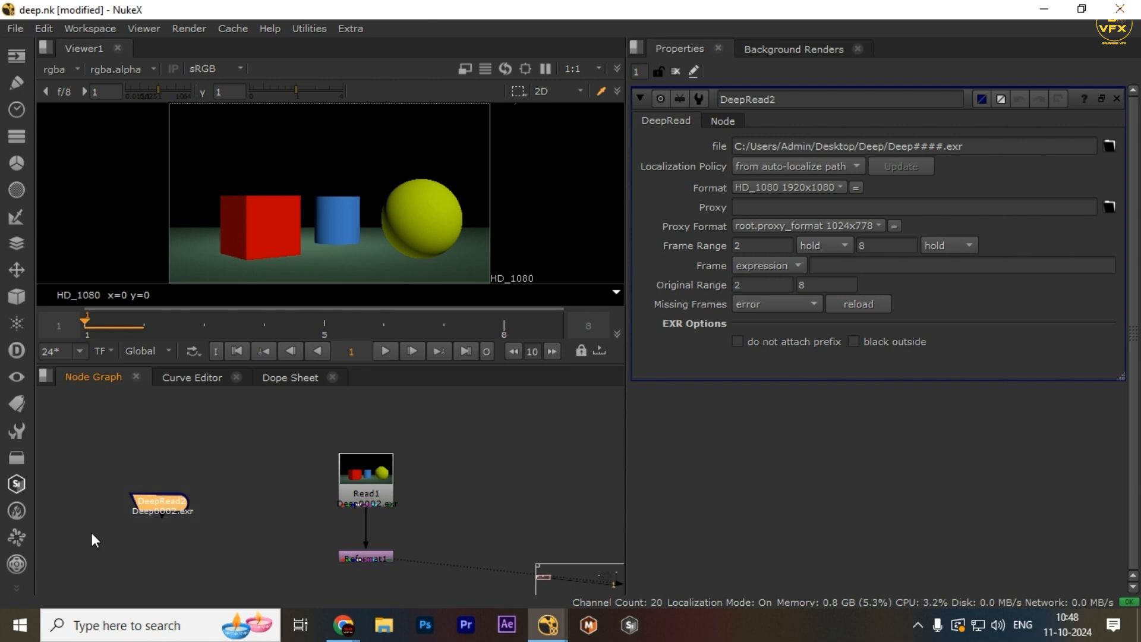
Step: Examine the DeepRead2 node up close, and check the Read1 node's thumbnail and channel bars against it
{"action": "middle_click_drag", "start_coordinate": [149, 503], "coordinate": [395, 506]}
{"action": "scroll", "coordinate": [395, 506], "scroll_direction": "up", "scroll_amount": 3}
{"action": "left_click_drag", "start_coordinate": [500, 446], "coordinate": [316, 530]}
{"action": "scroll", "coordinate": [328, 516], "scroll_direction": "down", "scroll_amount": 3}
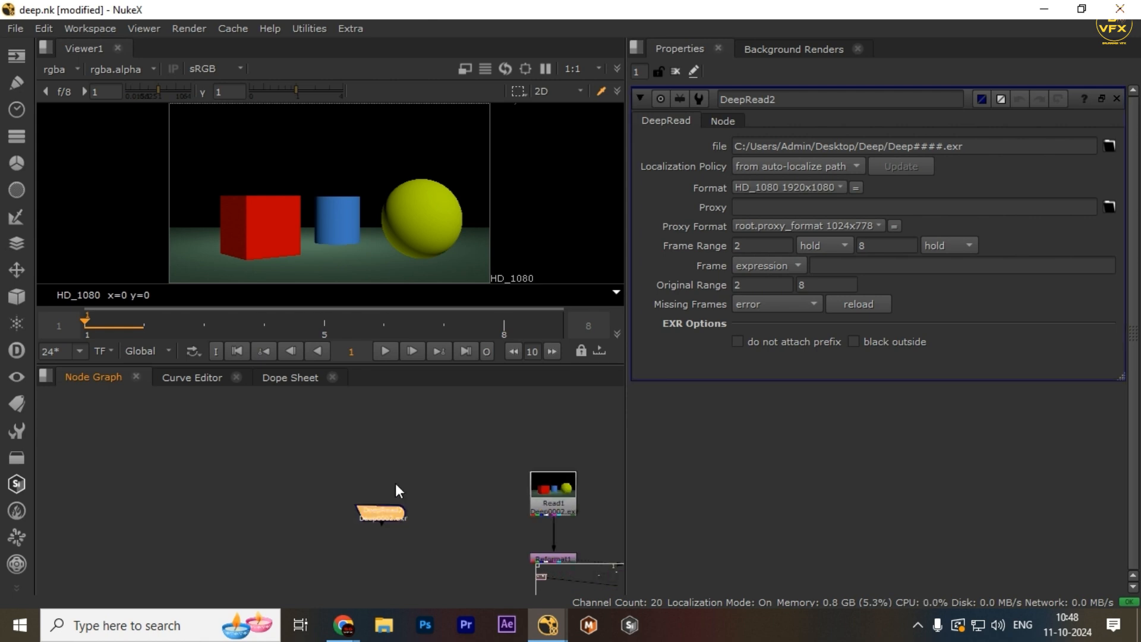
{"action": "middle_click_drag", "start_coordinate": [395, 483], "coordinate": [274, 459]}
{"action": "left_click_drag", "start_coordinate": [335, 421], "coordinate": [501, 504]}
{"action": "scroll", "coordinate": [485, 493], "scroll_direction": "up", "scroll_amount": 2}
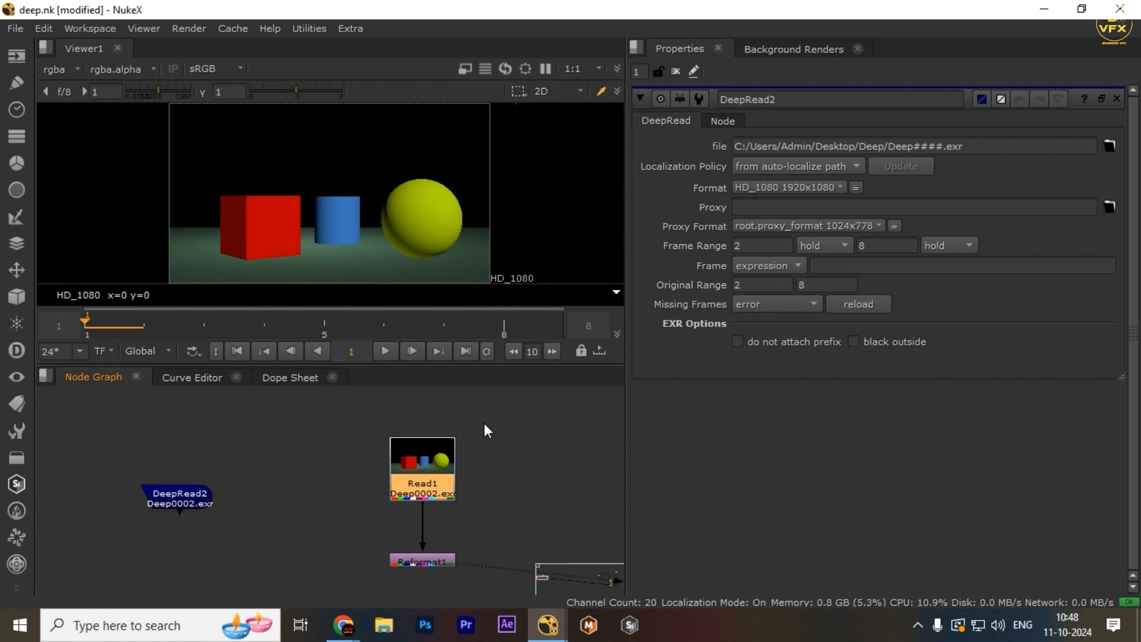
{"action": "left_click_drag", "start_coordinate": [483, 422], "coordinate": [307, 513]}
{"action": "scroll", "coordinate": [315, 494], "scroll_direction": "down", "scroll_amount": 1}
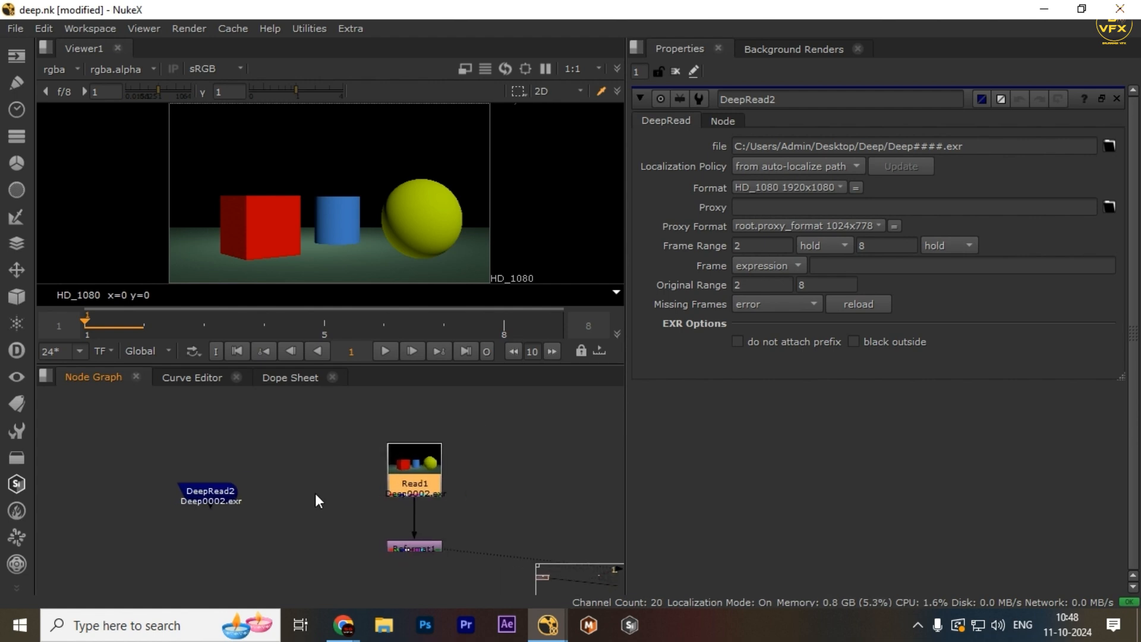
Step: Show the Read1 node in the viewer and switch the viewer to the DeepRead2 node
{"action": "left_click", "coordinate": [255, 482]}
{"action": "left_click_drag", "start_coordinate": [274, 435], "coordinate": [150, 511]}
{"action": "left_click_drag", "start_coordinate": [421, 451], "coordinate": [176, 530]}
{"action": "key", "text": "1"}
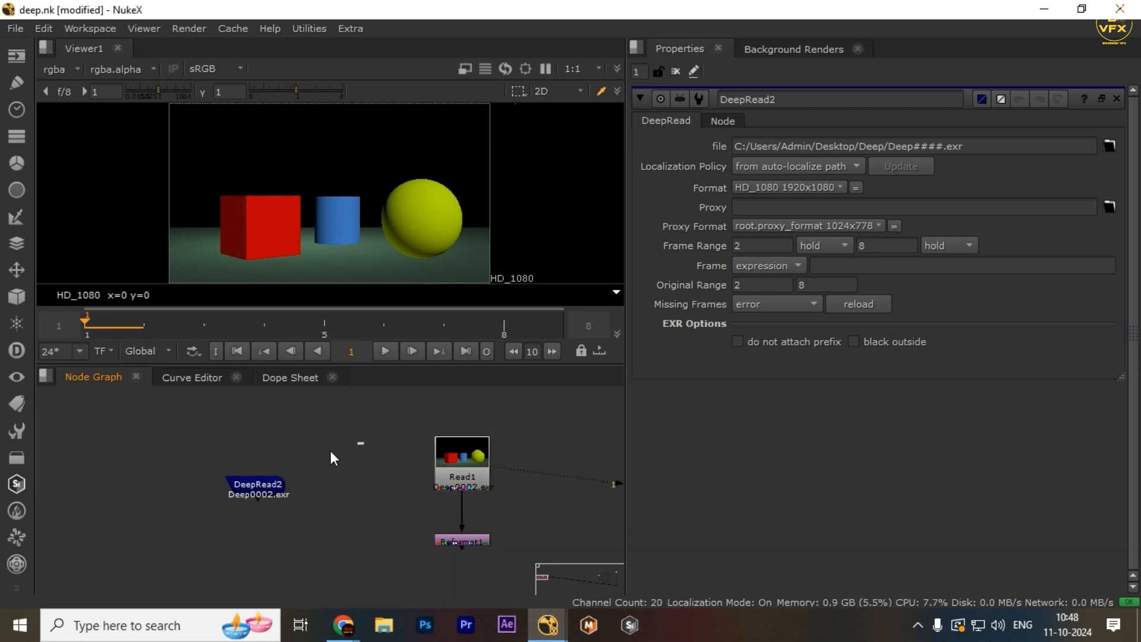
{"action": "scroll", "coordinate": [444, 500], "scroll_direction": "down", "scroll_amount": 3}
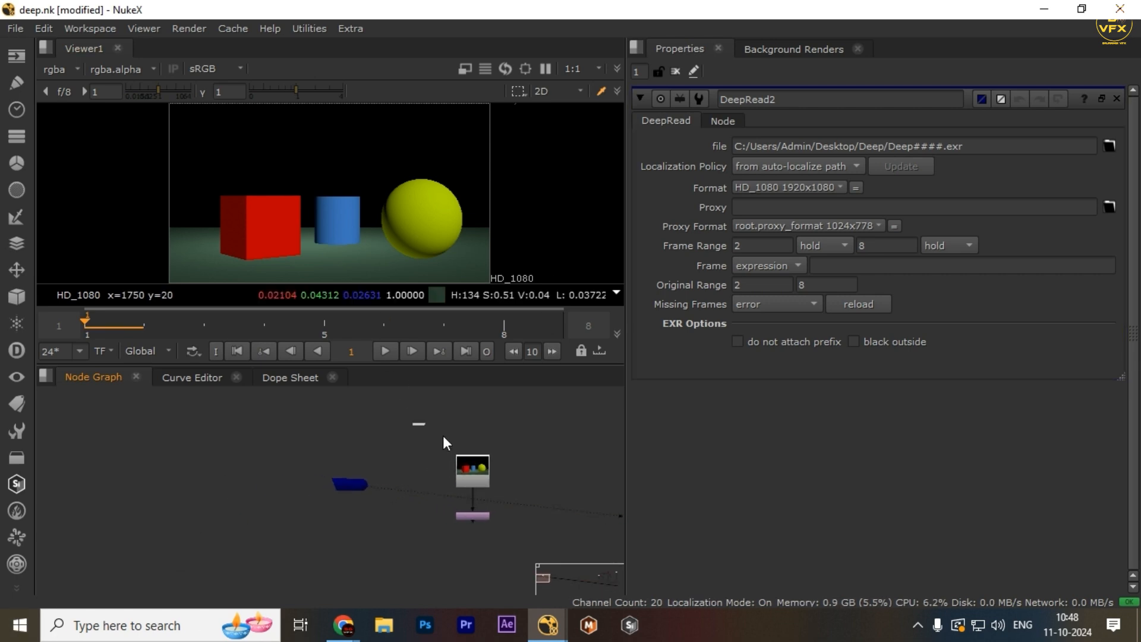
Step: Delete the regular Read1 and Reformat1 nodes from the node graph
{"action": "left_click_drag", "start_coordinate": [416, 423], "coordinate": [558, 538]}
{"action": "key", "text": "l"}
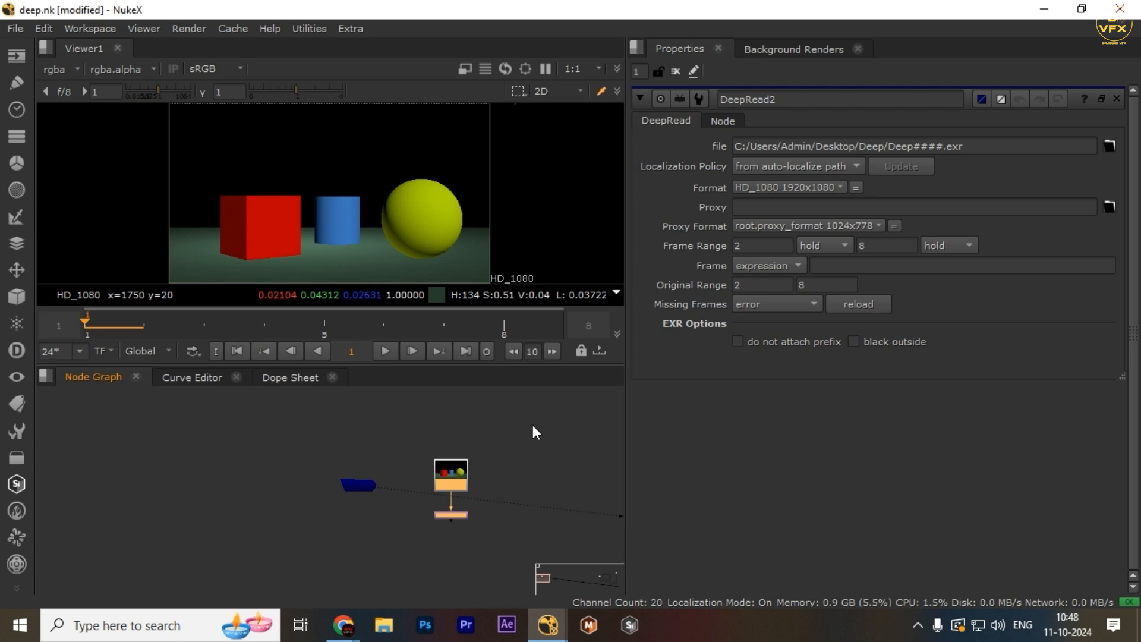
{"action": "left_click_drag", "start_coordinate": [532, 426], "coordinate": [416, 554]}
{"action": "key", "text": "Delete"}
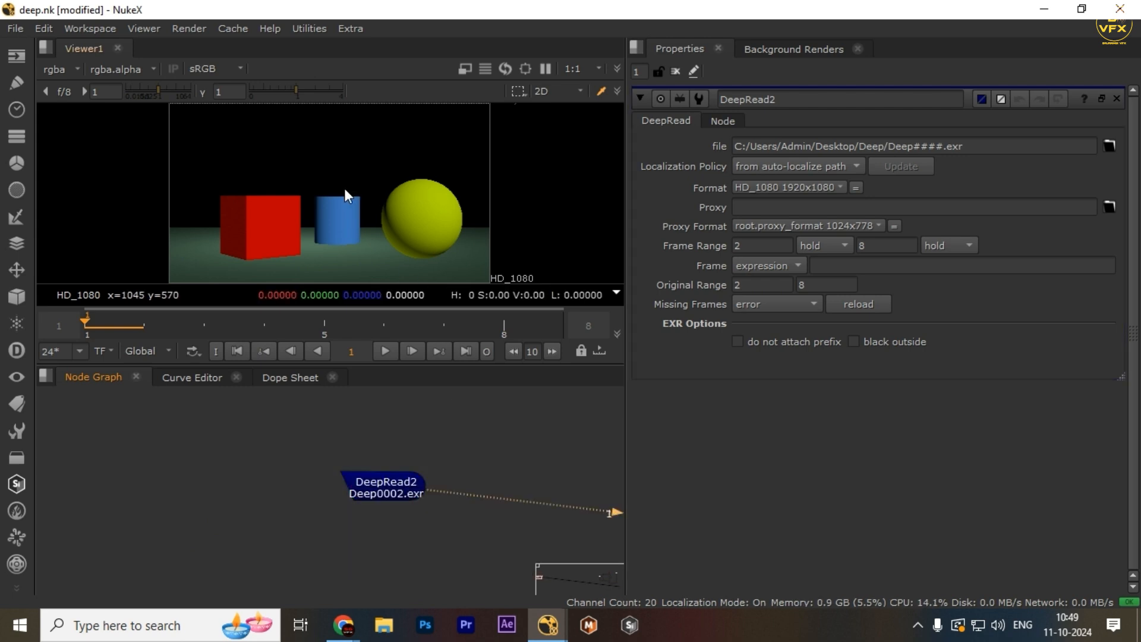
Step: Review the DeepRead2 node, its connection to the viewer and the rendered cube, cylinder and sphere
{"action": "left_click", "coordinate": [374, 494]}
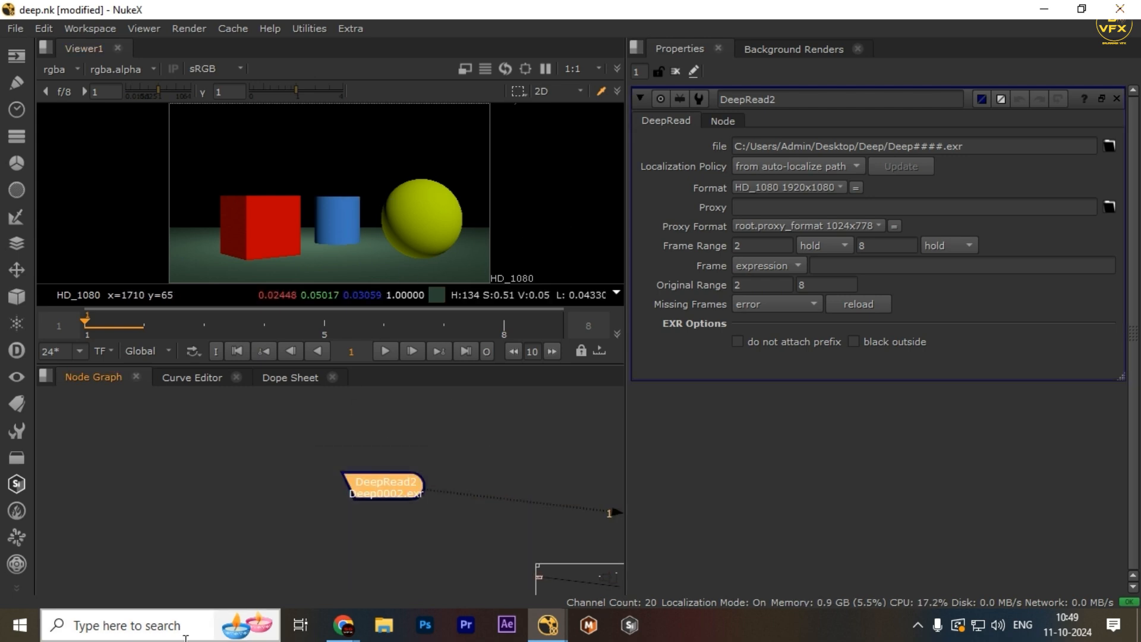
{"action": "left_click", "coordinate": [306, 452]}
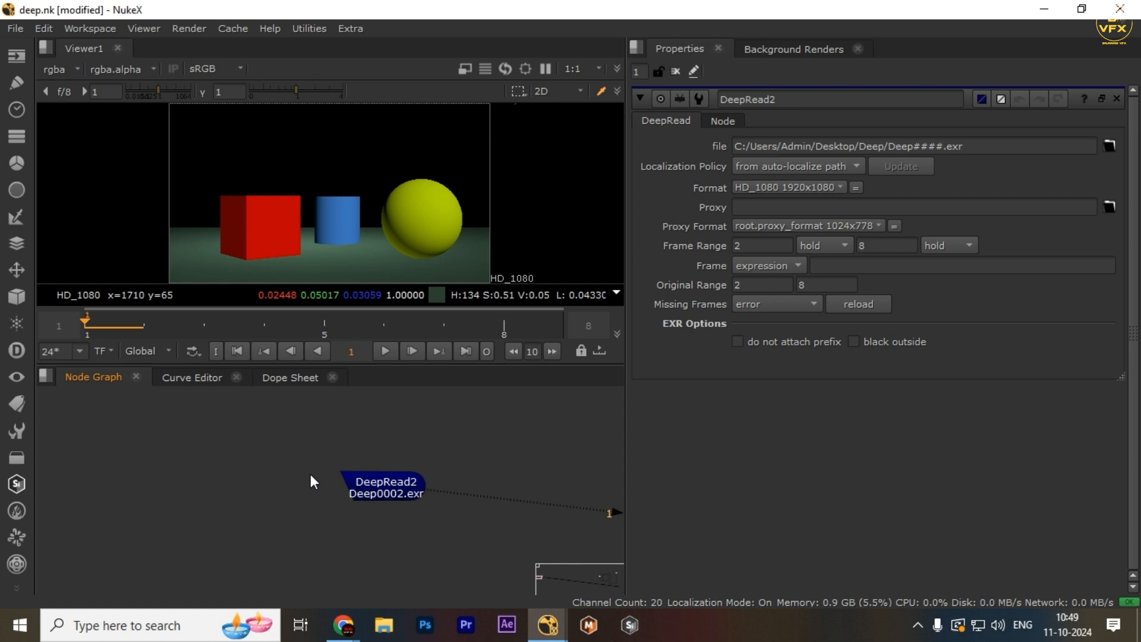
{"action": "left_click_drag", "start_coordinate": [280, 443], "coordinate": [489, 518]}
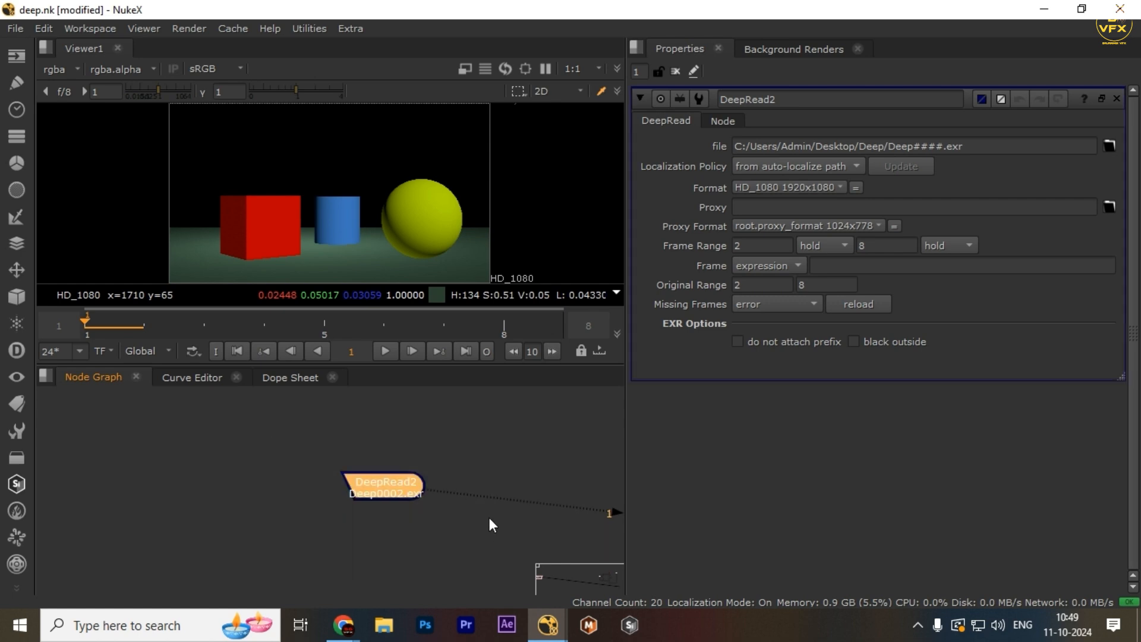
{"action": "left_click_drag", "start_coordinate": [488, 447], "coordinate": [303, 513]}
{"action": "left_click_drag", "start_coordinate": [301, 416], "coordinate": [483, 515]}
{"action": "left_click_drag", "start_coordinate": [476, 444], "coordinate": [274, 524]}
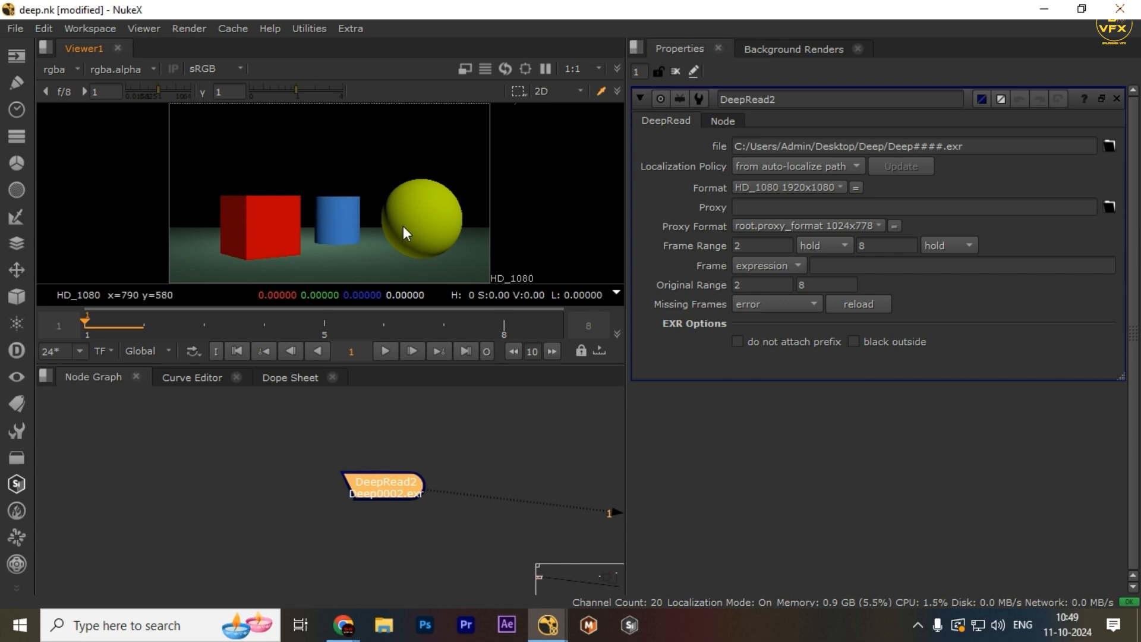
{"action": "left_click_drag", "start_coordinate": [532, 416], "coordinate": [318, 554]}
{"action": "left_click_drag", "start_coordinate": [571, 509], "coordinate": [260, 462]}
{"action": "left_click_drag", "start_coordinate": [565, 505], "coordinate": [291, 494]}
{"action": "left_click_drag", "start_coordinate": [469, 442], "coordinate": [207, 516]}
{"action": "scroll", "coordinate": [291, 483], "scroll_direction": "down", "scroll_amount": 3}
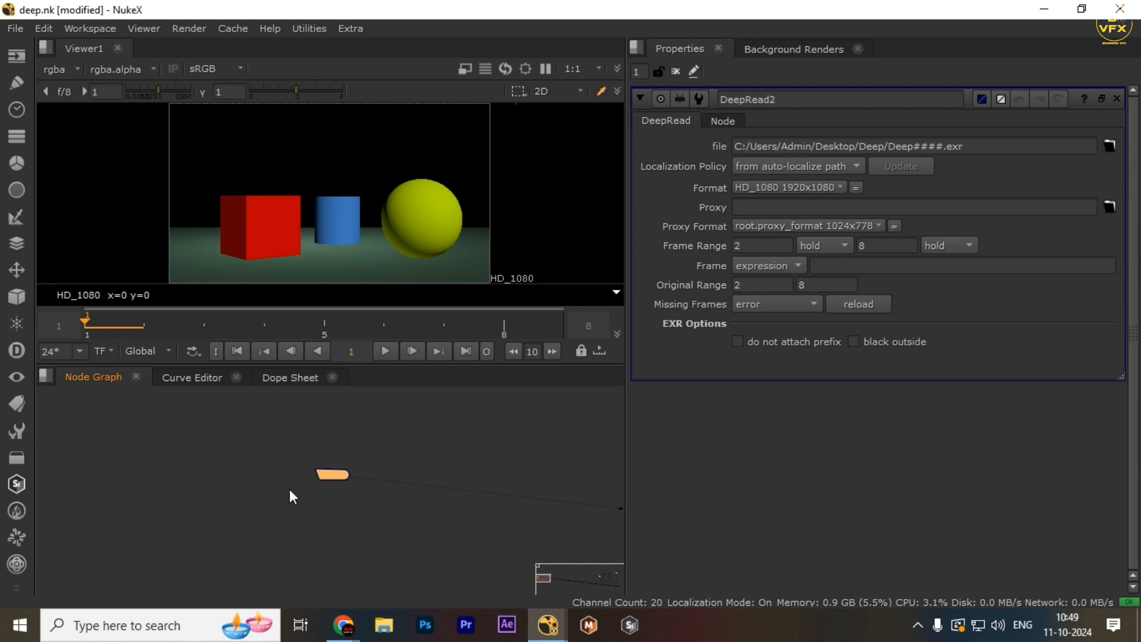
{"action": "left_click_drag", "start_coordinate": [207, 441], "coordinate": [416, 480]}
{"action": "left_click", "coordinate": [413, 441]}
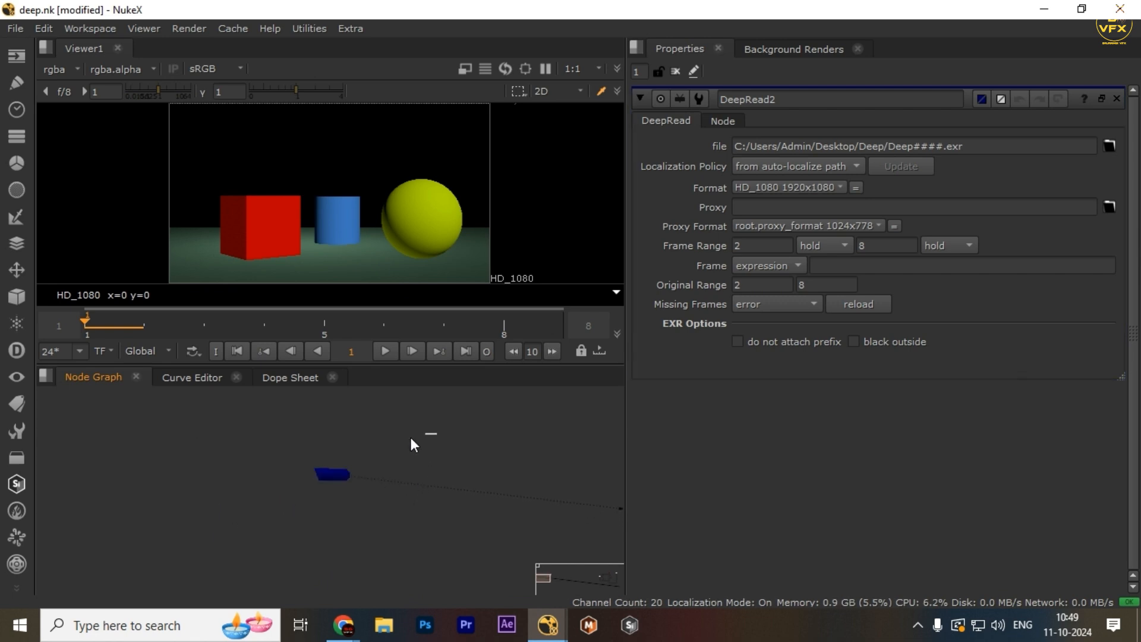
{"action": "left_click_drag", "start_coordinate": [437, 432], "coordinate": [275, 494]}
{"action": "left_click_drag", "start_coordinate": [241, 441], "coordinate": [287, 503]}
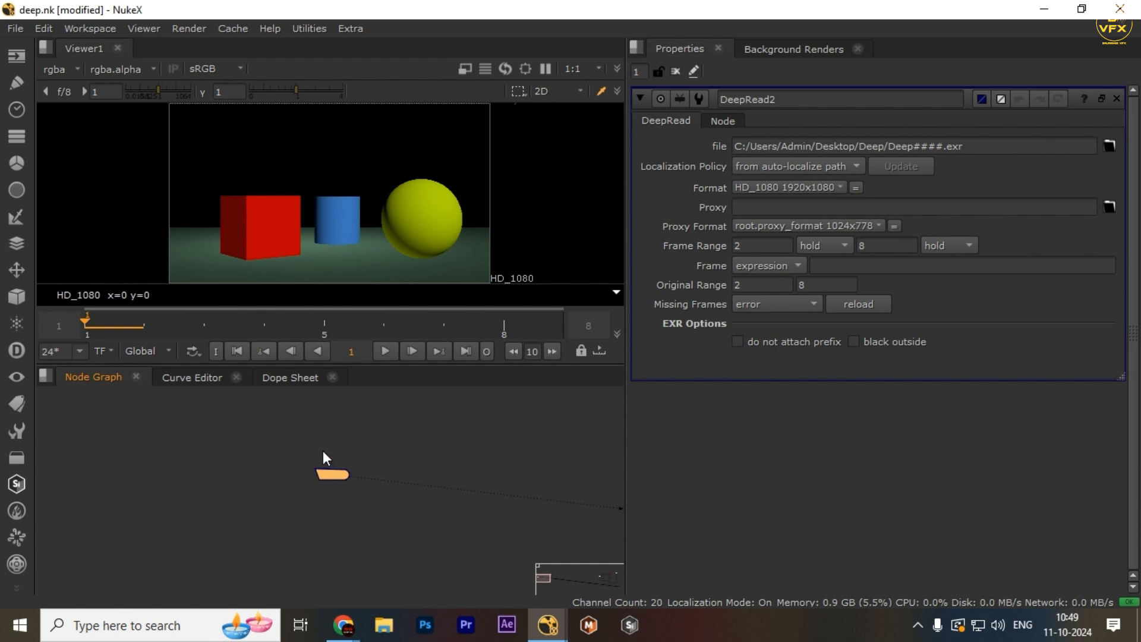
{"action": "left_click_drag", "start_coordinate": [289, 447], "coordinate": [365, 488]}
{"action": "left_click_drag", "start_coordinate": [419, 415], "coordinate": [245, 515]}
{"action": "left_click_drag", "start_coordinate": [285, 454], "coordinate": [367, 488]}
{"action": "left_click_drag", "start_coordinate": [411, 442], "coordinate": [283, 497]}
{"action": "left_click", "coordinate": [286, 512]}
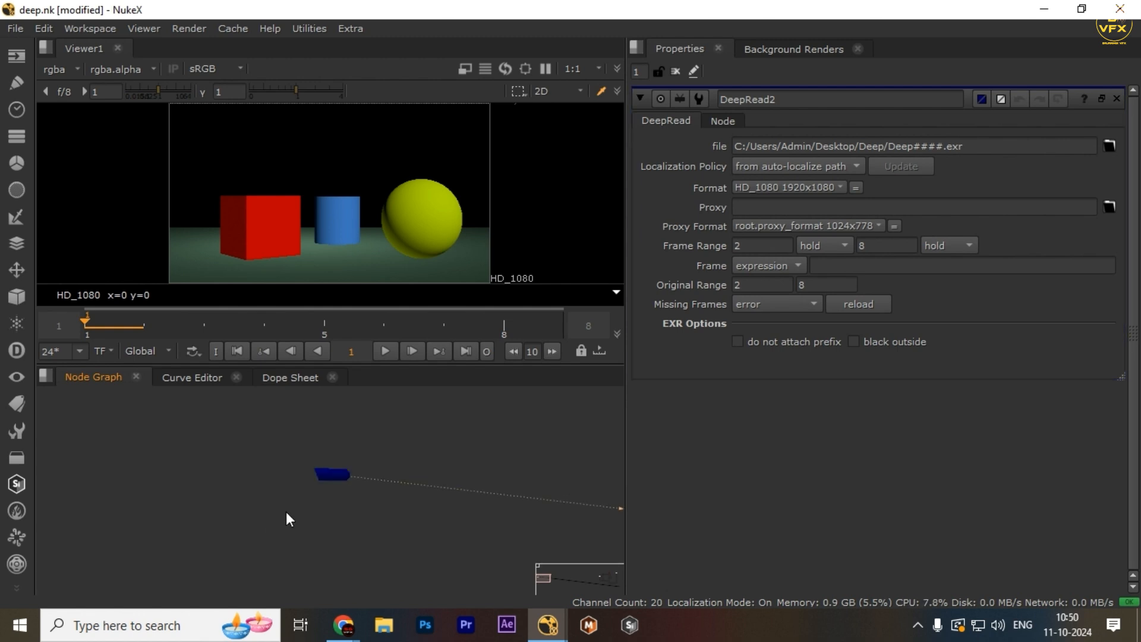
{"action": "left_click", "coordinate": [334, 471]}
{"action": "scroll", "coordinate": [336, 456], "scroll_direction": "up", "scroll_amount": 2}
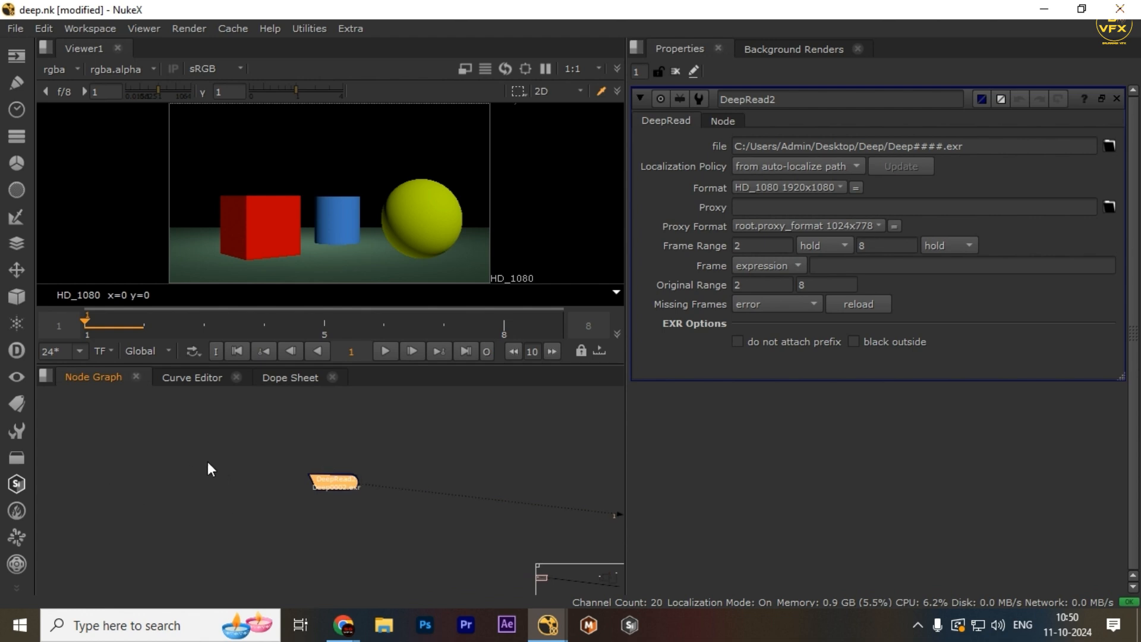
{"action": "left_click", "coordinate": [208, 462]}
{"action": "scroll", "coordinate": [302, 472], "scroll_direction": "up", "scroll_amount": 1}
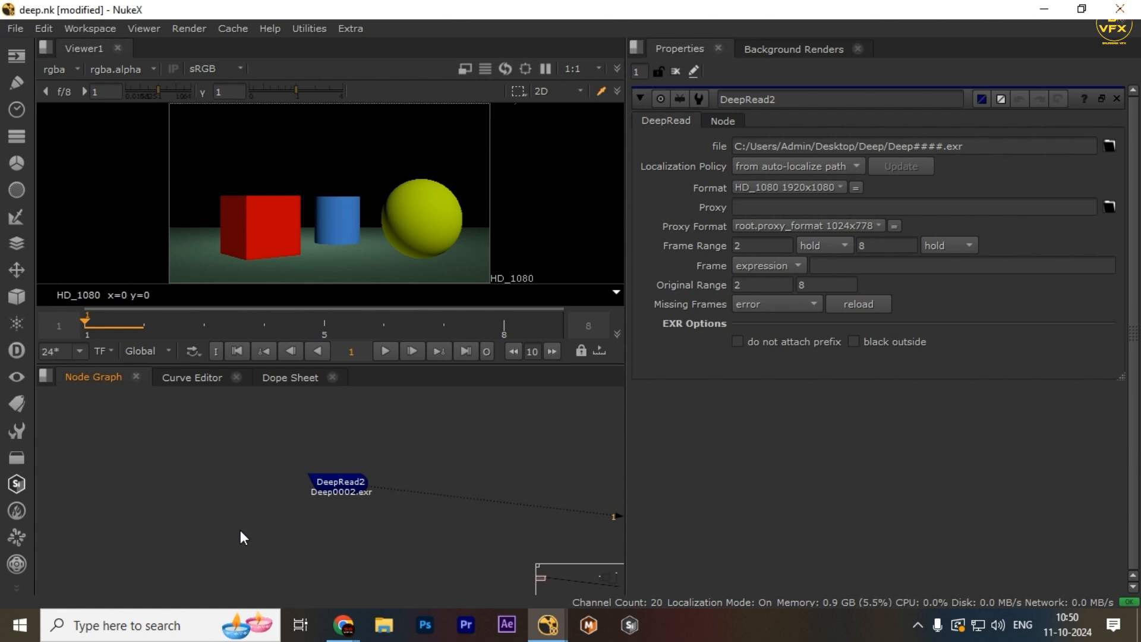
{"action": "left_click_drag", "start_coordinate": [224, 464], "coordinate": [471, 525]}
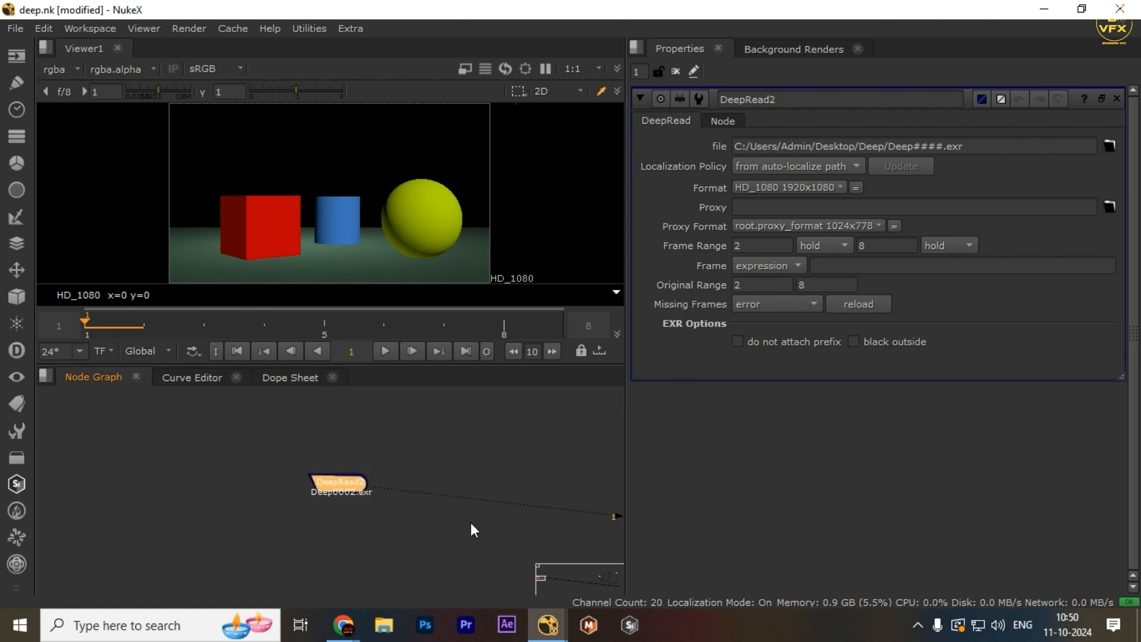
{"action": "left_click_drag", "start_coordinate": [232, 444], "coordinate": [436, 521]}
{"action": "left_click_drag", "start_coordinate": [435, 446], "coordinate": [251, 501]}
{"action": "left_click_drag", "start_coordinate": [233, 438], "coordinate": [437, 518]}
{"action": "left_click_drag", "start_coordinate": [439, 442], "coordinate": [249, 522]}
{"action": "left_click_drag", "start_coordinate": [208, 453], "coordinate": [404, 527]}
{"action": "left_click_drag", "start_coordinate": [373, 466], "coordinate": [181, 530]}
{"action": "left_click_drag", "start_coordinate": [230, 440], "coordinate": [473, 528]}
{"action": "left_click_drag", "start_coordinate": [434, 485], "coordinate": [437, 486]}
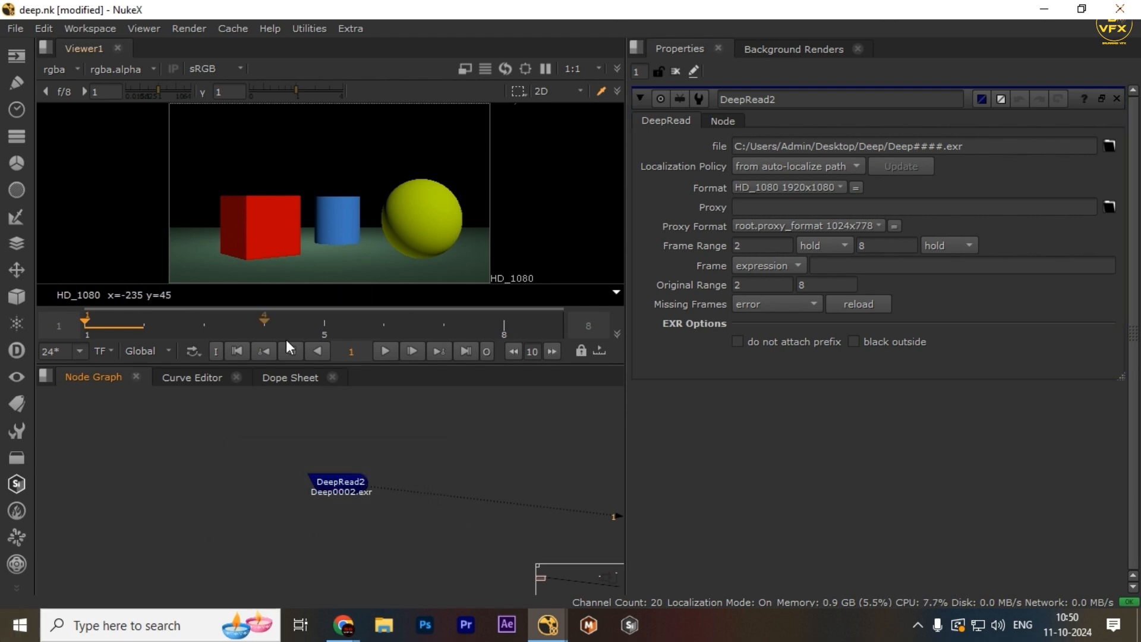
{"action": "scroll", "coordinate": [358, 488], "scroll_direction": "up", "scroll_amount": 3}
{"action": "left_click_drag", "start_coordinate": [526, 434], "coordinate": [212, 521]}
{"action": "left_click", "coordinate": [212, 521]}
{"action": "left_click_drag", "start_coordinate": [133, 433], "coordinate": [541, 538]}
{"action": "scroll", "coordinate": [458, 459], "scroll_direction": "down", "scroll_amount": 2}
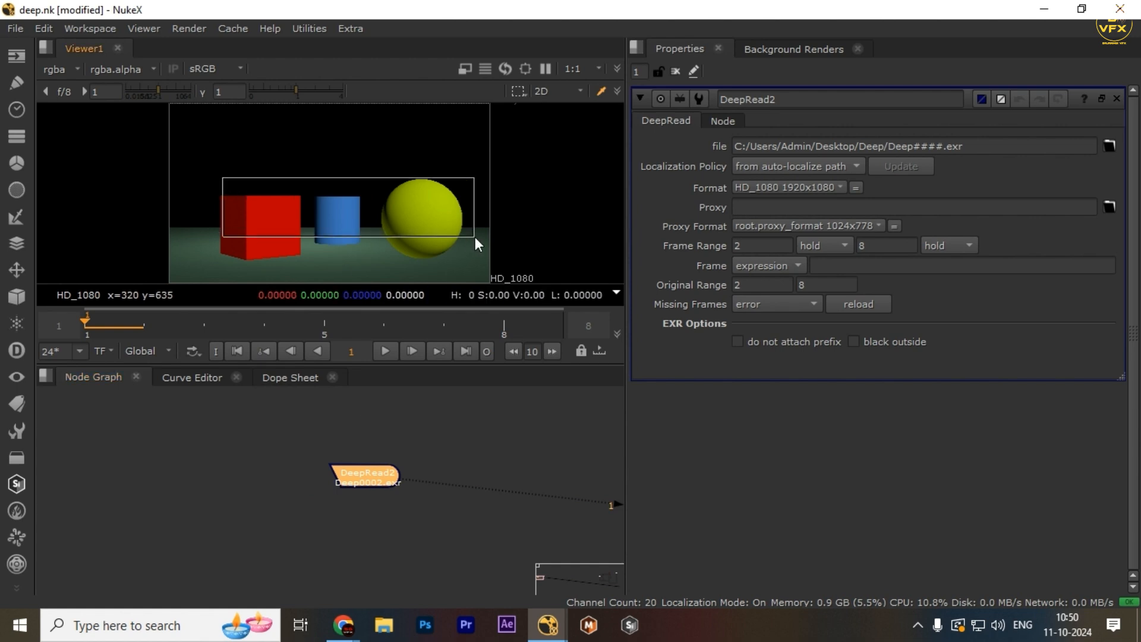
Step: Show the deep channels of DeepRead2 in the enlarged viewer and sample a rectangular region in the middle of the image
{"action": "left_click", "coordinate": [63, 74]}
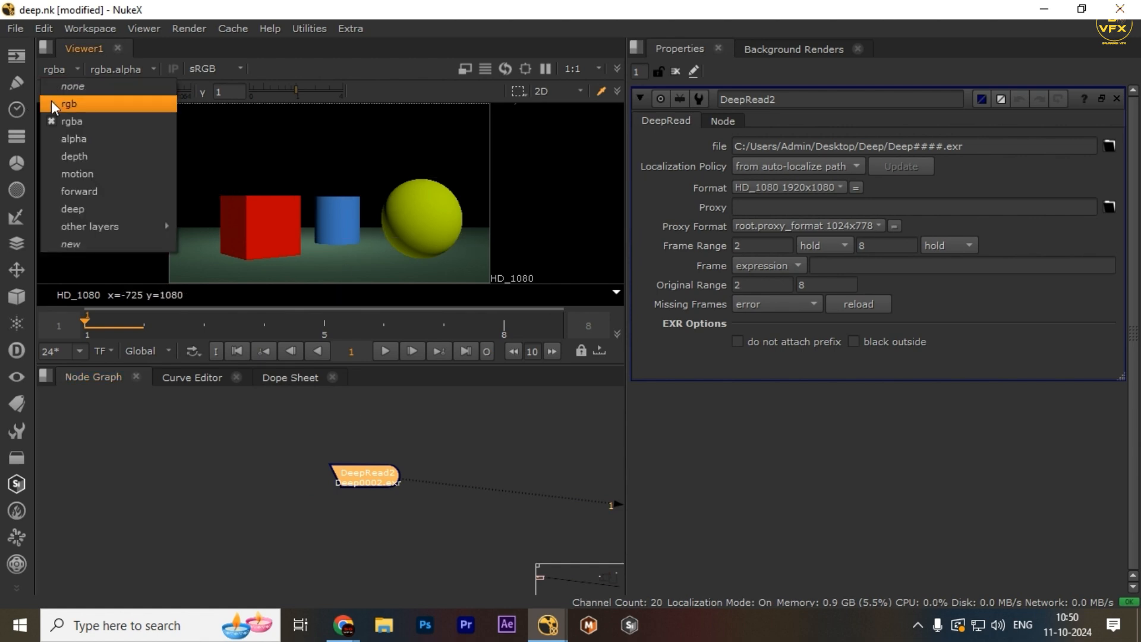
{"action": "left_click", "coordinate": [84, 208]}
{"action": "key", "text": "space"}
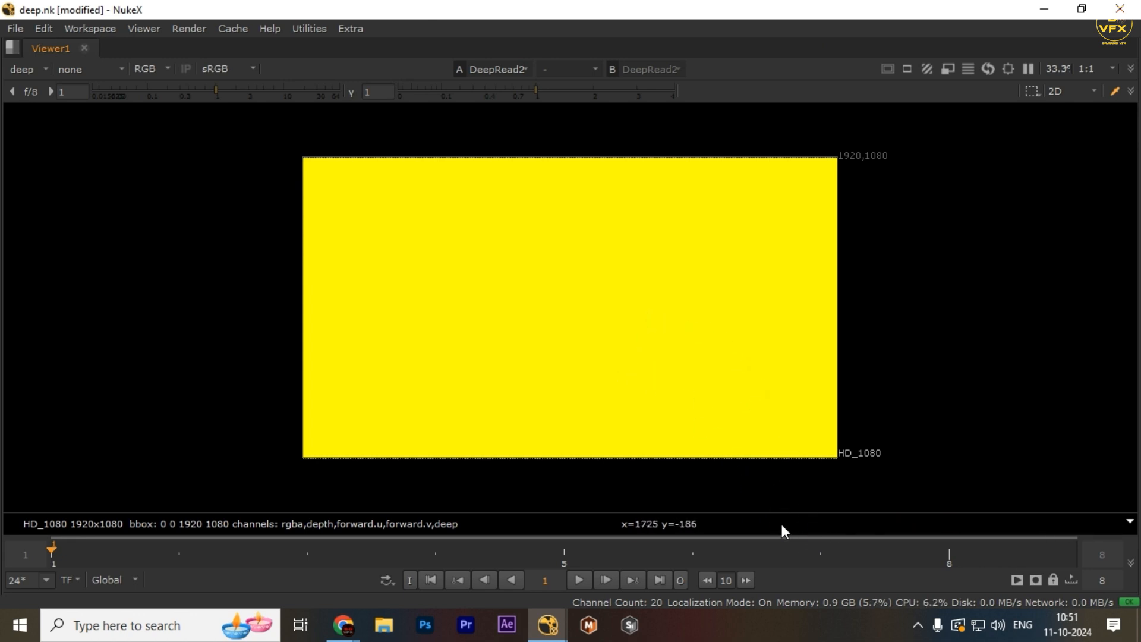
{"action": "left_click_drag", "start_coordinate": [507, 274], "coordinate": [660, 335], "text": "ctrl+shift"}
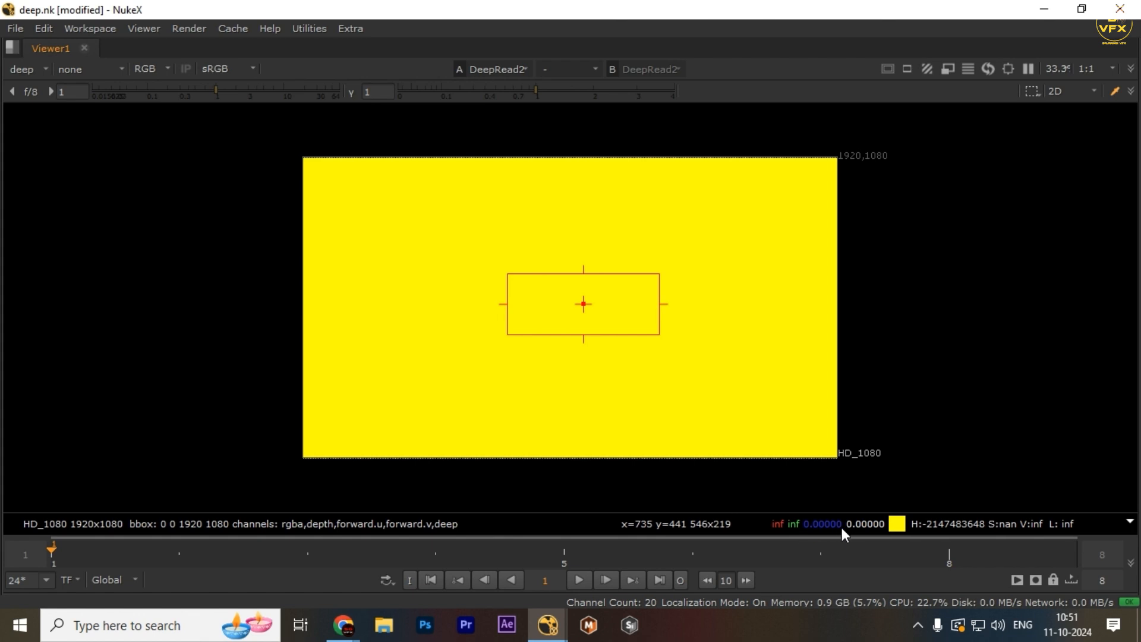
{"action": "right_click", "coordinate": [683, 373], "text": "ctrl"}
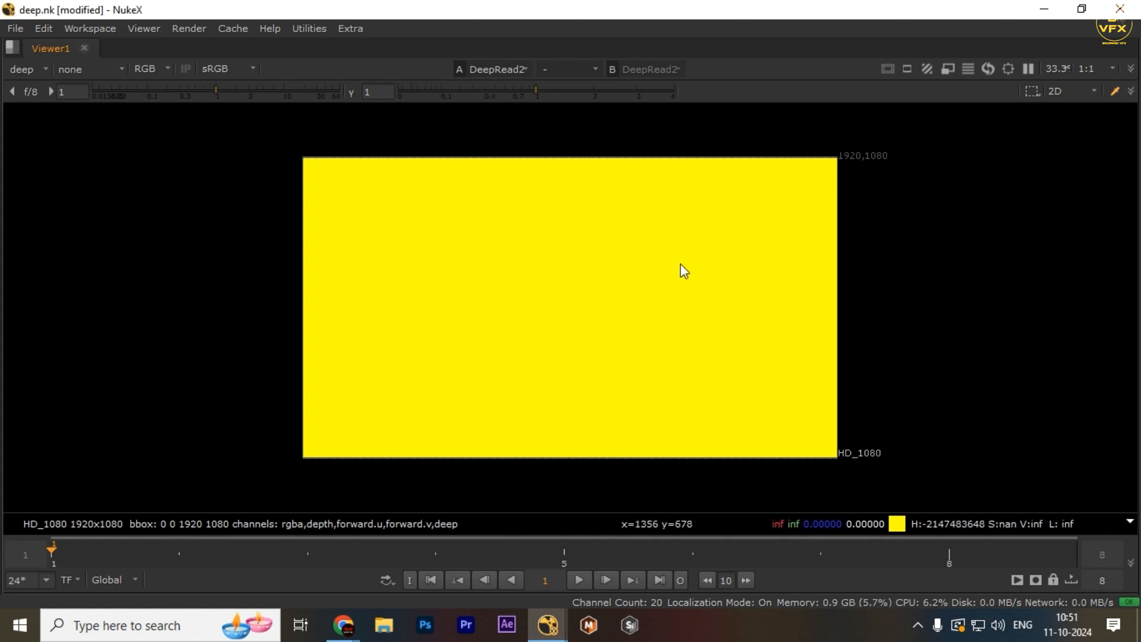
{"action": "left_click_drag", "start_coordinate": [405, 197], "coordinate": [741, 336]}
Step: Restore the full workspace layout and set the viewer's channels back to rgba
{"action": "key", "text": "space"}
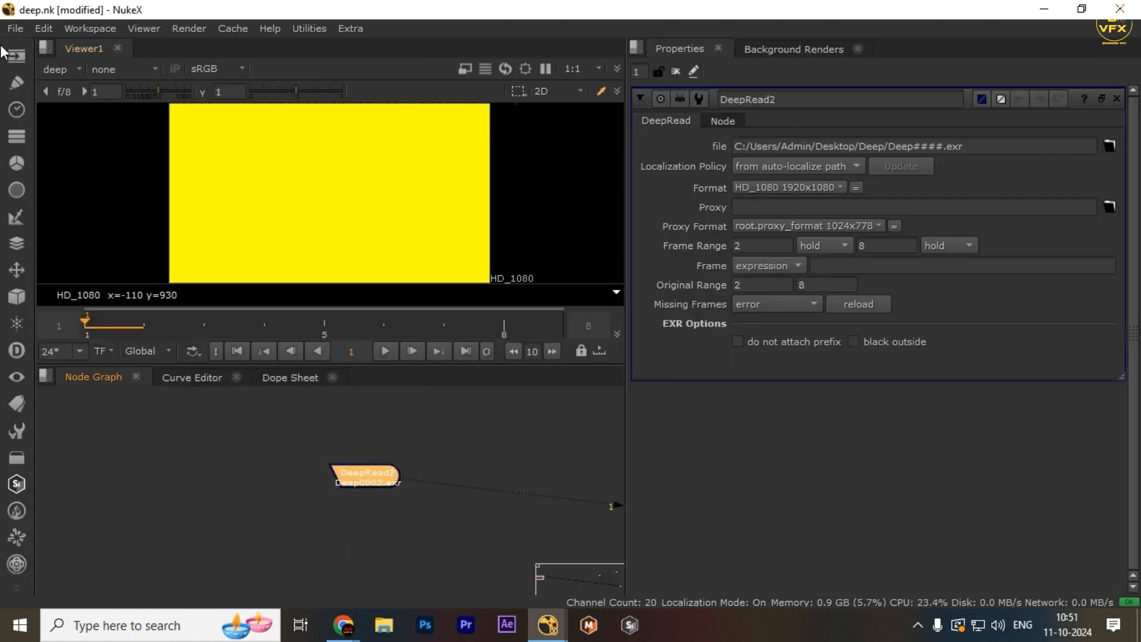
{"action": "left_click", "coordinate": [55, 69]}
{"action": "left_click", "coordinate": [59, 117]}
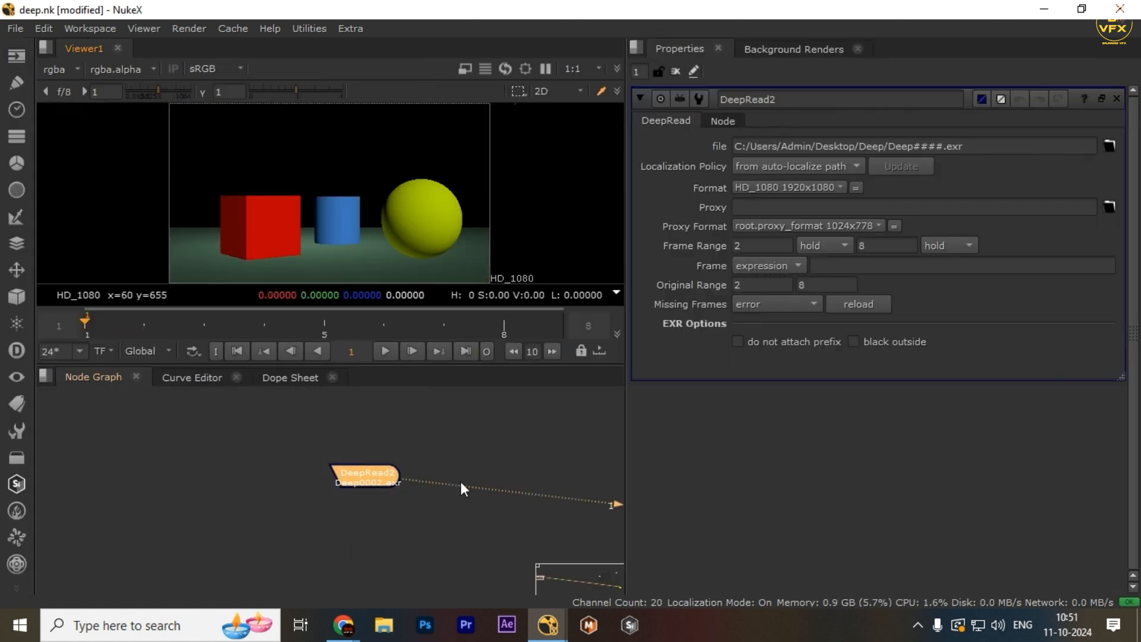
Step: Insert a DeepReformat node after DeepRead2, move it slightly down and delete it
{"action": "left_click_drag", "start_coordinate": [489, 448], "coordinate": [165, 592]}
{"action": "left_click_drag", "start_coordinate": [192, 436], "coordinate": [582, 518]}
{"action": "left_click_drag", "start_coordinate": [476, 441], "coordinate": [319, 515]}
{"action": "left_click", "coordinate": [395, 501]}
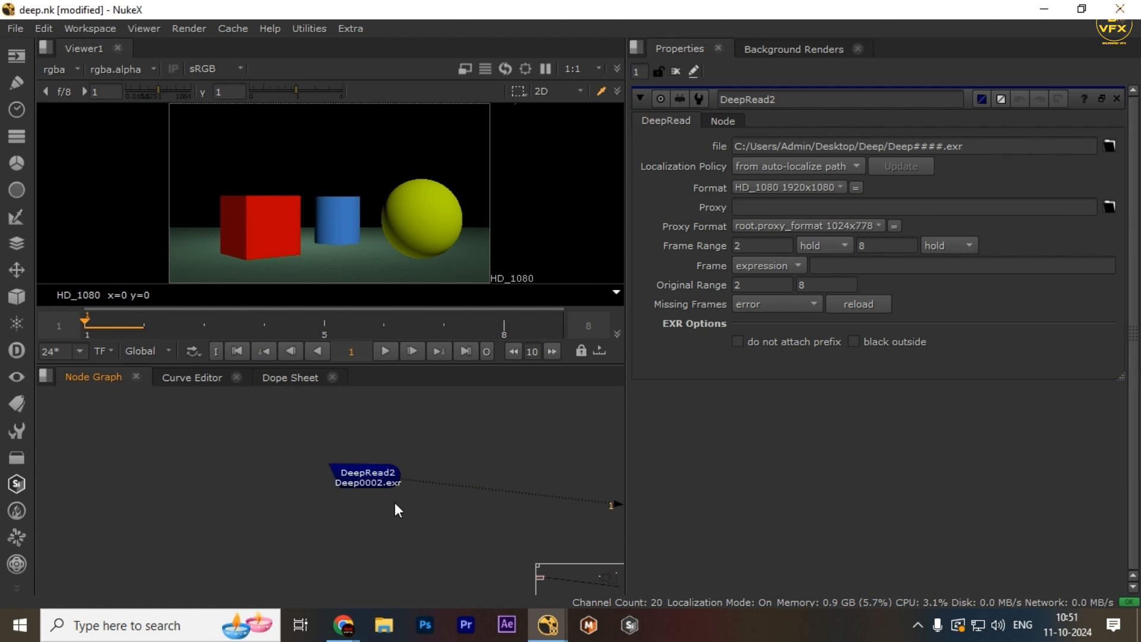
{"action": "left_click_drag", "start_coordinate": [494, 425], "coordinate": [293, 521]}
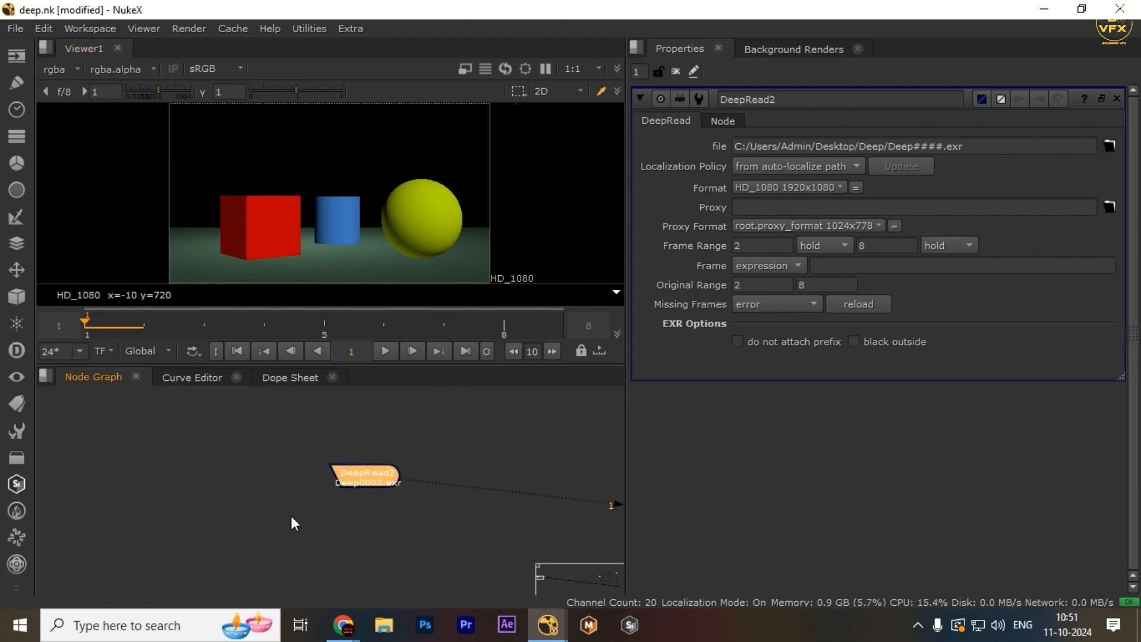
{"action": "key", "text": "Tab"}
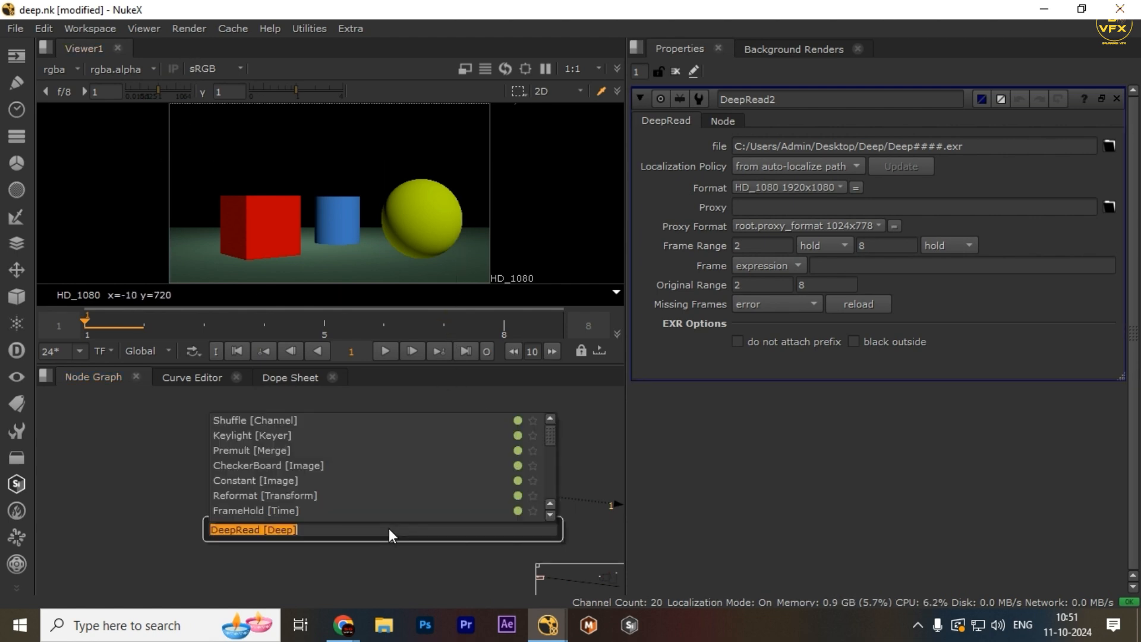
{"action": "type", "text": "deepref"}
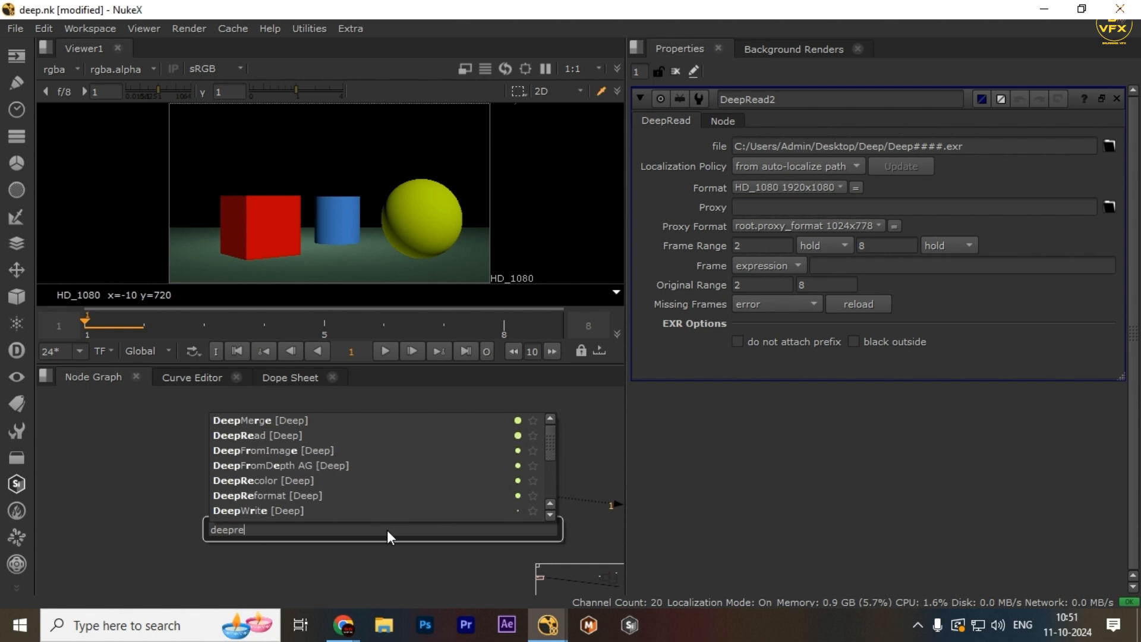
{"action": "key", "text": "Return"}
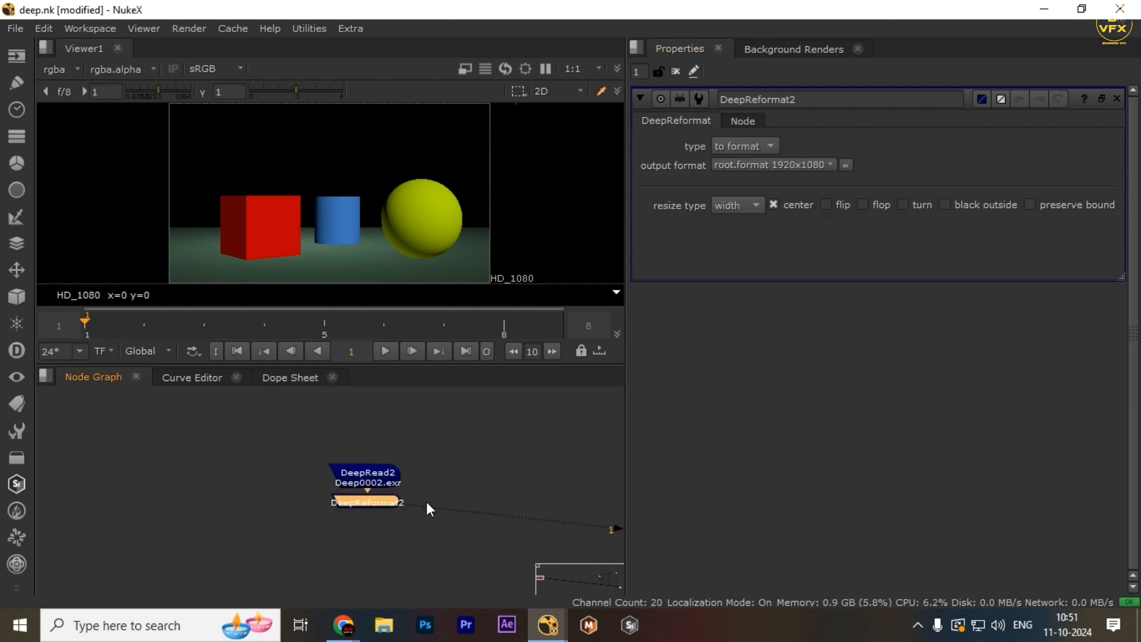
{"action": "left_click_drag", "start_coordinate": [387, 504], "coordinate": [383, 541]}
{"action": "key", "text": "Delete"}
Step: Add a regular ColorCorrect node beside DeepRead2 and try to connect its input to DeepRead2
{"action": "middle_click_drag", "start_coordinate": [279, 551], "coordinate": [229, 473]}
{"action": "scroll", "coordinate": [210, 527], "scroll_direction": "down", "scroll_amount": 2}
{"action": "left_click_drag", "start_coordinate": [405, 422], "coordinate": [211, 508]}
{"action": "middle_click_drag", "start_coordinate": [228, 495], "coordinate": [273, 502]}
{"action": "key", "text": "c"}
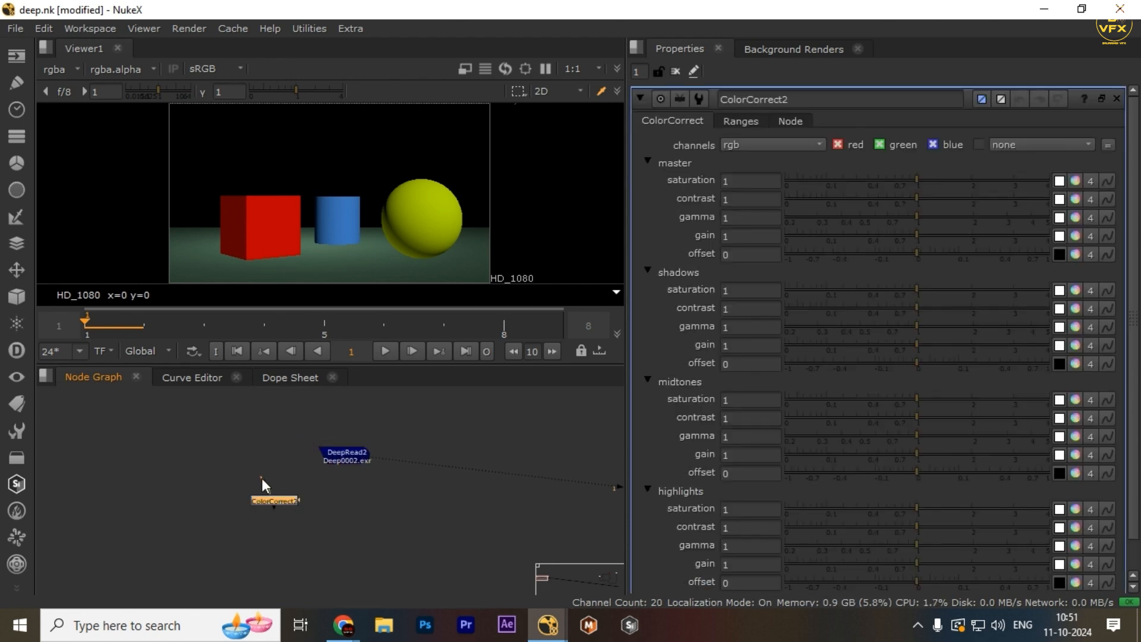
{"action": "left_click_drag", "start_coordinate": [267, 483], "coordinate": [358, 454]}
Step: Add a regular Read node that loads the Deep####.exr sequence, placed beside DeepRead2
{"action": "left_click", "coordinate": [203, 461]}
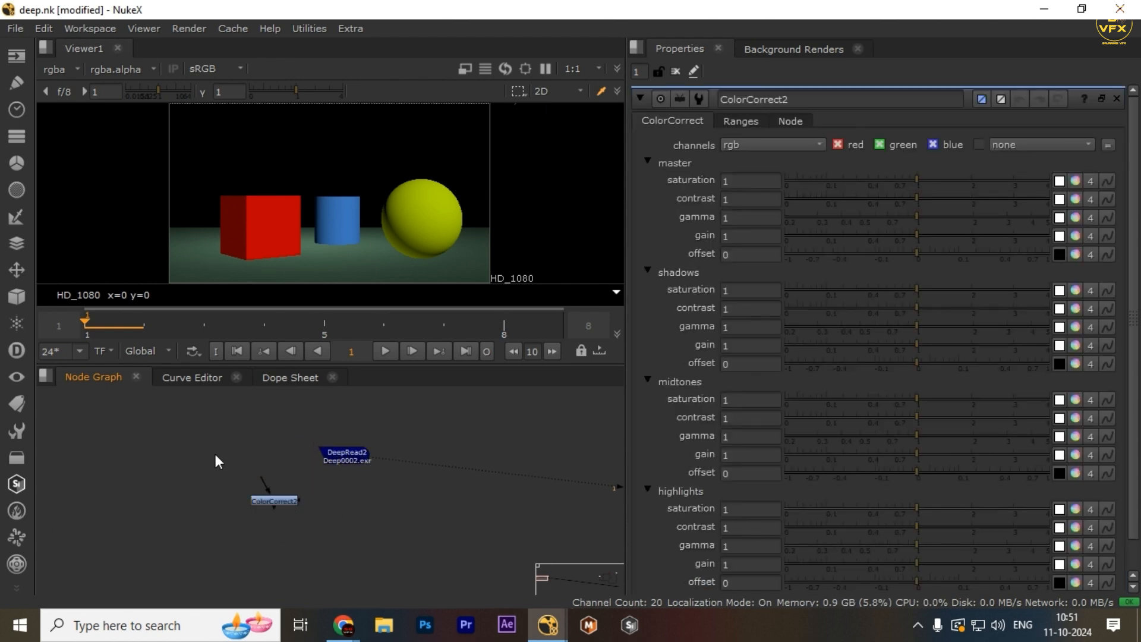
{"action": "key", "text": "r"}
{"action": "left_click", "coordinate": [483, 224]}
{"action": "left_click", "coordinate": [800, 444]}
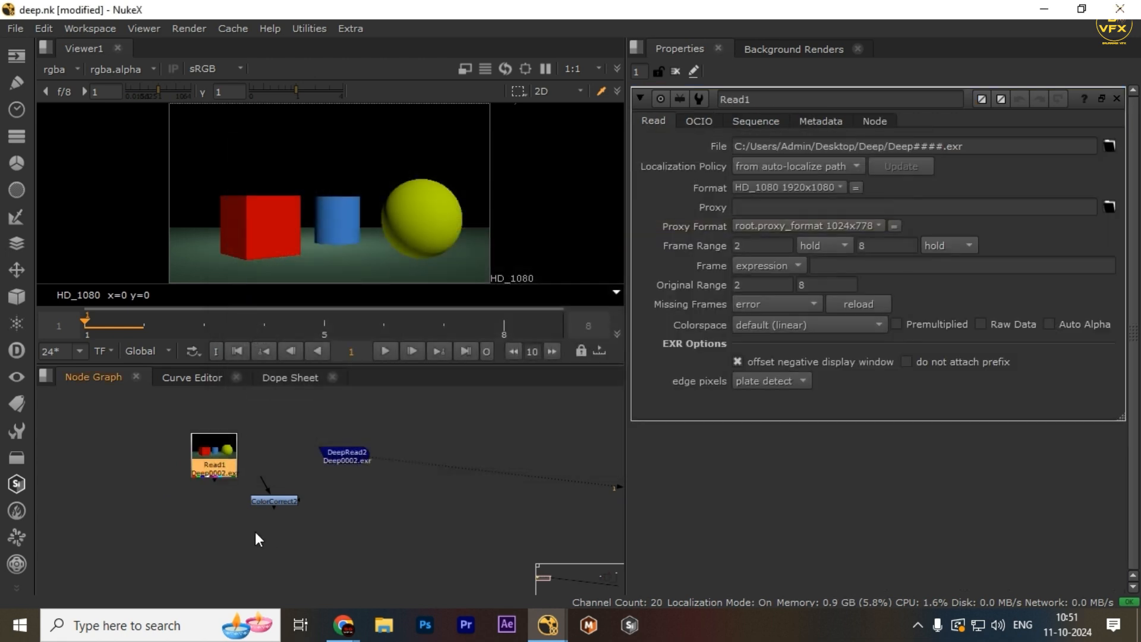
Step: Connect the ColorCorrect node's input to Read1, and delete the ColorCorrect node
{"action": "left_click_drag", "start_coordinate": [267, 485], "coordinate": [217, 451]}
{"action": "left_click_drag", "start_coordinate": [346, 490], "coordinate": [175, 558]}
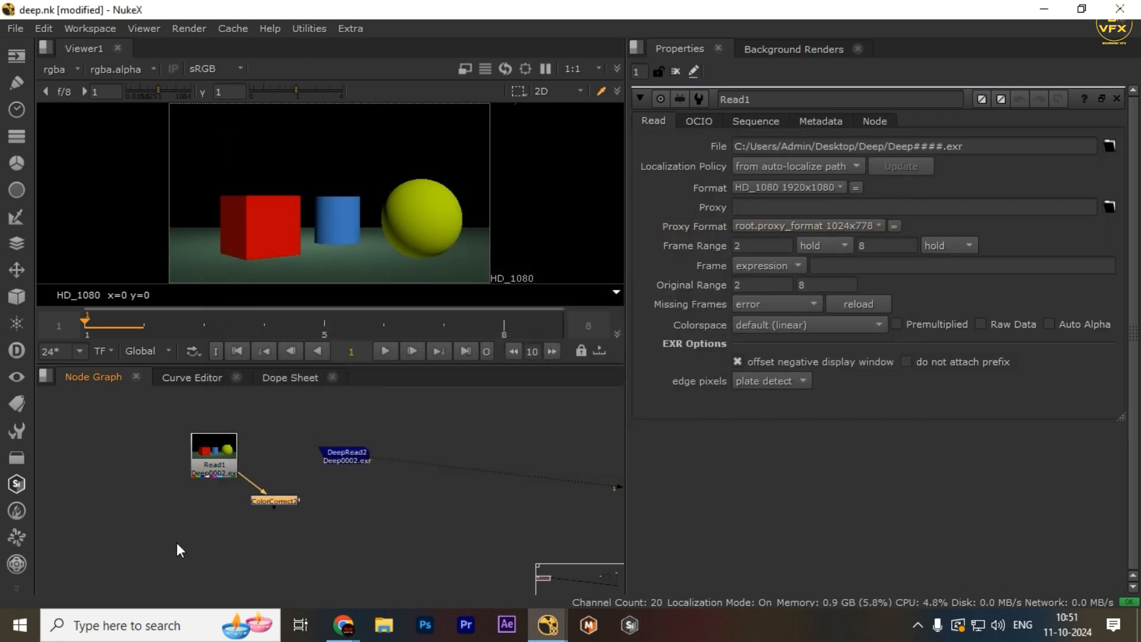
{"action": "key", "text": "Delete"}
Step: Move the DeepRead2 node farther away from Read1 in the node graph
{"action": "scroll", "coordinate": [363, 459], "scroll_direction": "up", "scroll_amount": 3}
{"action": "left_click_drag", "start_coordinate": [364, 464], "coordinate": [459, 463]}
{"action": "scroll", "coordinate": [408, 512], "scroll_direction": "down", "scroll_amount": 5}
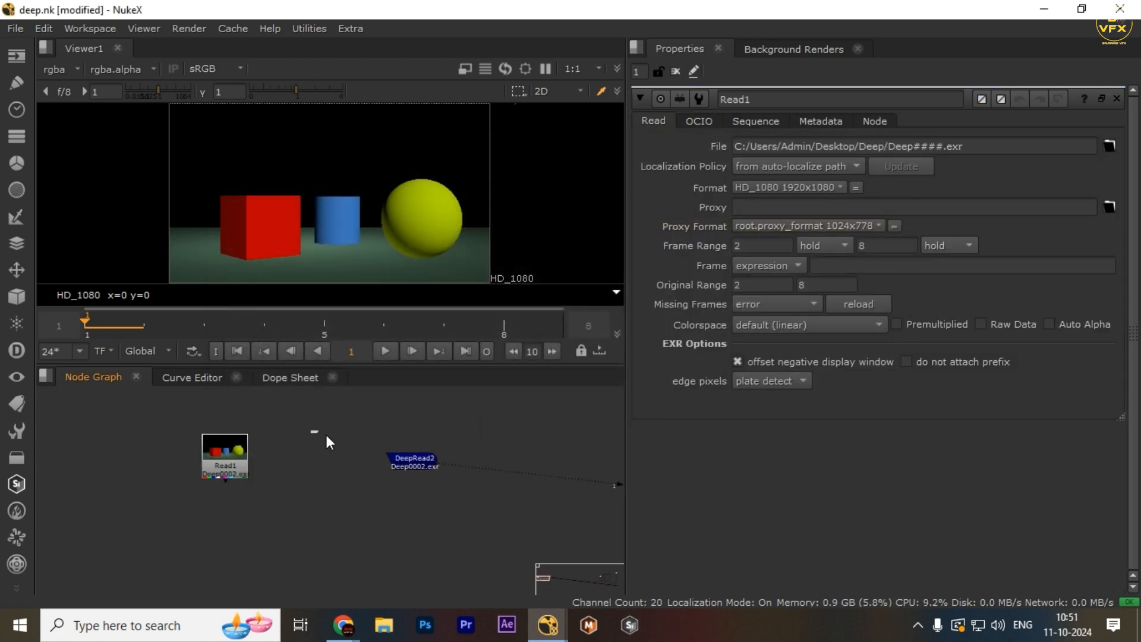
Step: Compare the DeepRead2 node with Read1 and examine the rendered cube, cylinder and sphere
{"action": "scroll", "coordinate": [414, 460], "scroll_direction": "up", "scroll_amount": 6}
{"action": "scroll", "coordinate": [415, 459], "scroll_direction": "down", "scroll_amount": 3}
{"action": "left_click_drag", "start_coordinate": [335, 430], "coordinate": [484, 512]}
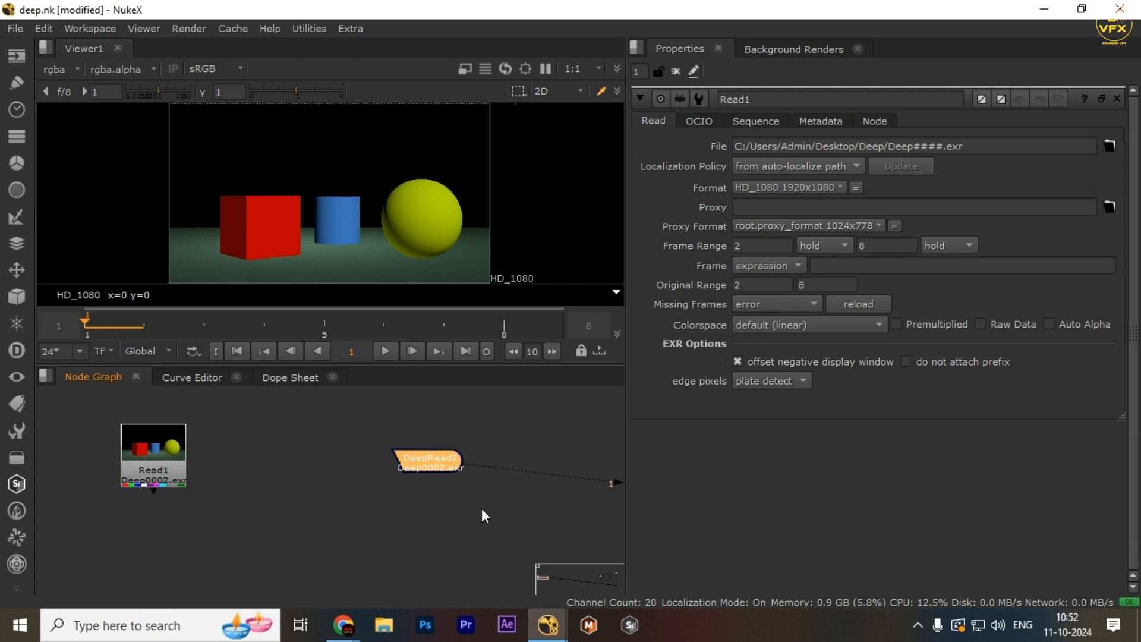
{"action": "left_click_drag", "start_coordinate": [502, 392], "coordinate": [225, 546]}
{"action": "left_click_drag", "start_coordinate": [133, 161], "coordinate": [510, 244]}
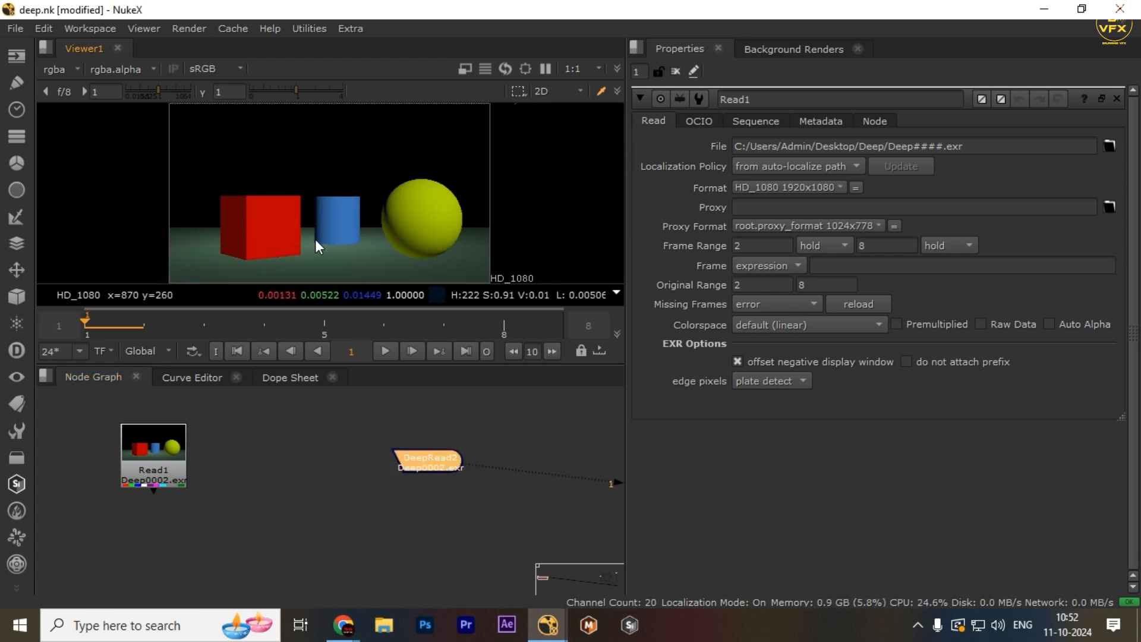
{"action": "left_click_drag", "start_coordinate": [288, 198], "coordinate": [459, 243]}
{"action": "left_click_drag", "start_coordinate": [476, 416], "coordinate": [273, 514]}
{"action": "scroll", "coordinate": [274, 514], "scroll_direction": "down", "scroll_amount": 3}
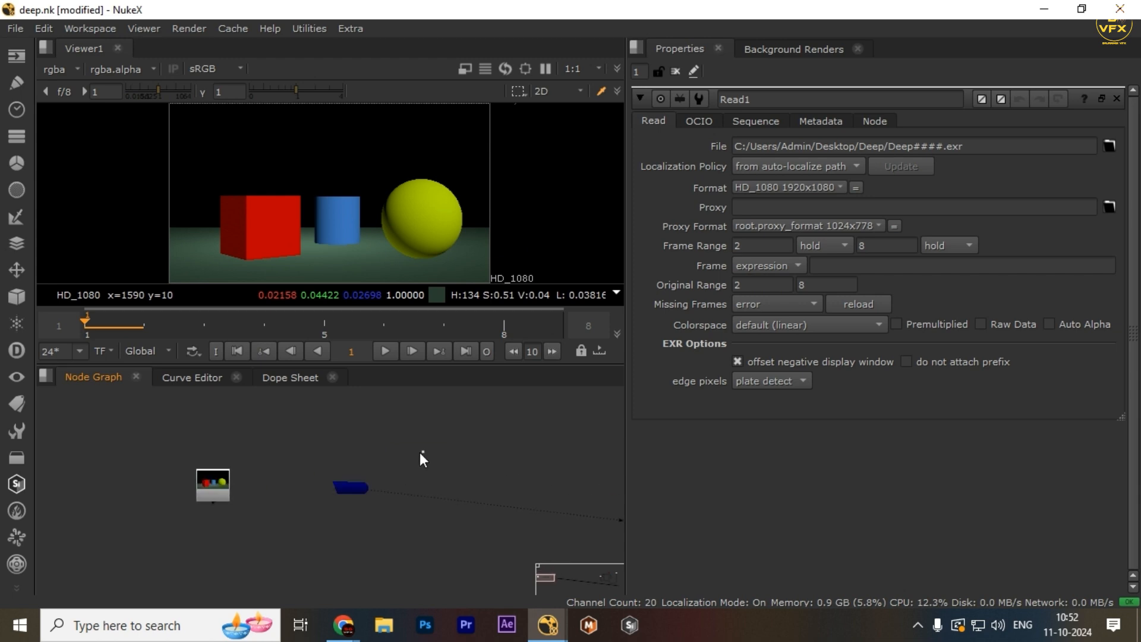
Step: Add a DeepSample node below the Read1 and DeepRead2 nodes
{"action": "left_click_drag", "start_coordinate": [423, 459], "coordinate": [306, 521]}
{"action": "left_click", "coordinate": [306, 521]}
{"action": "key", "text": "Tab"}
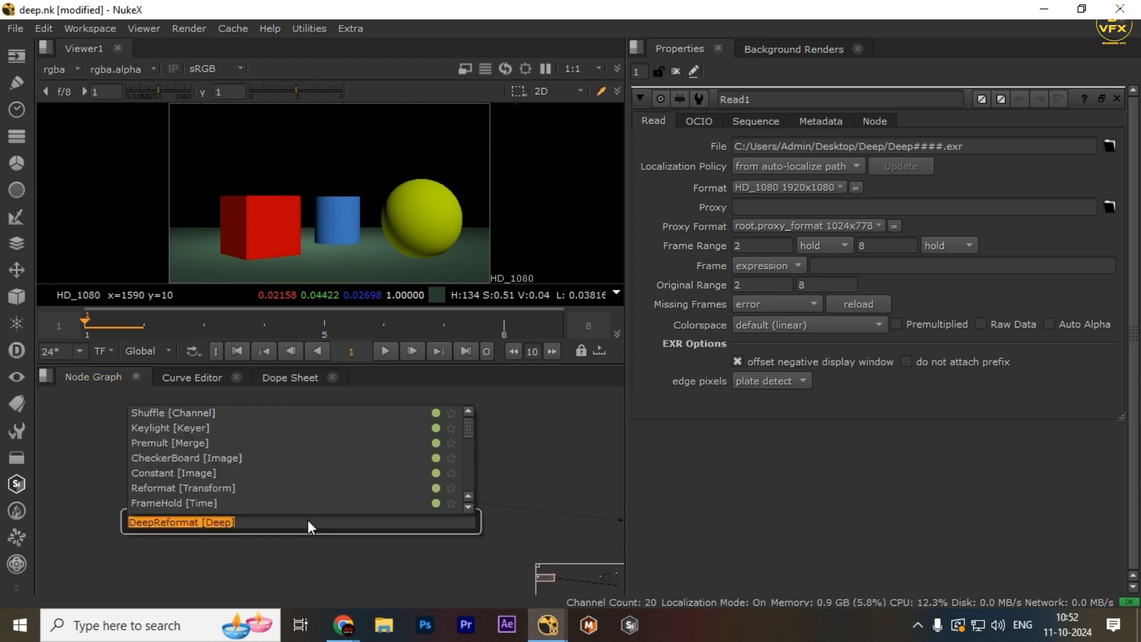
{"action": "type", "text": "deepsa"}
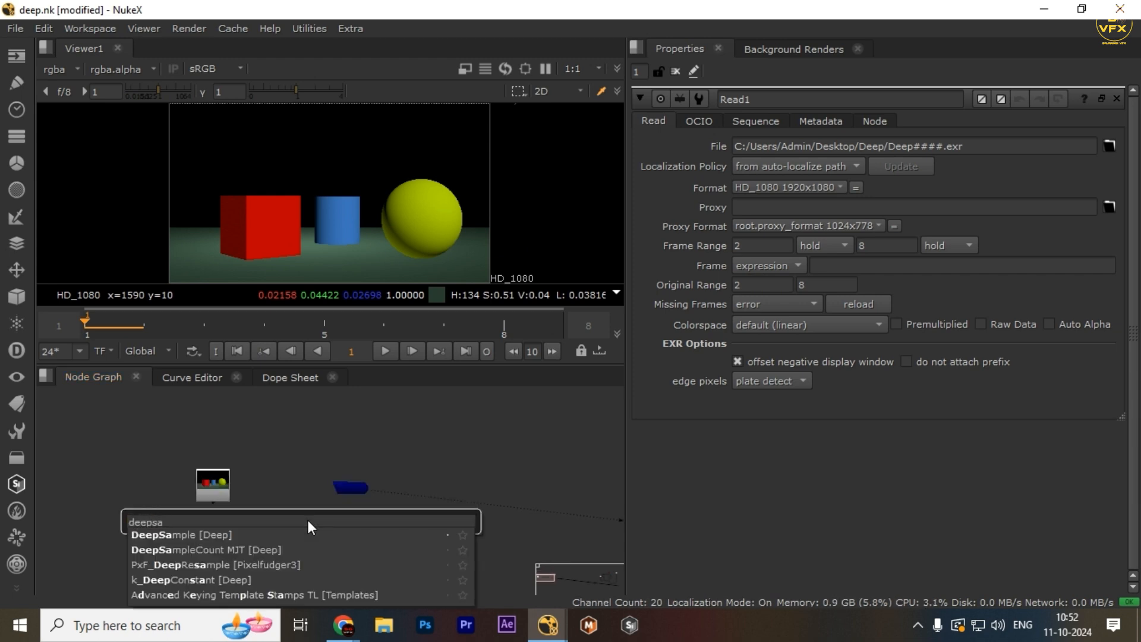
{"action": "key", "text": "Down"}
{"action": "key", "text": "Up"}
{"action": "key", "text": "Return"}
{"action": "left_click_drag", "start_coordinate": [225, 515], "coordinate": [429, 586]}
{"action": "middle_click_drag", "start_coordinate": [275, 511], "coordinate": [282, 471]}
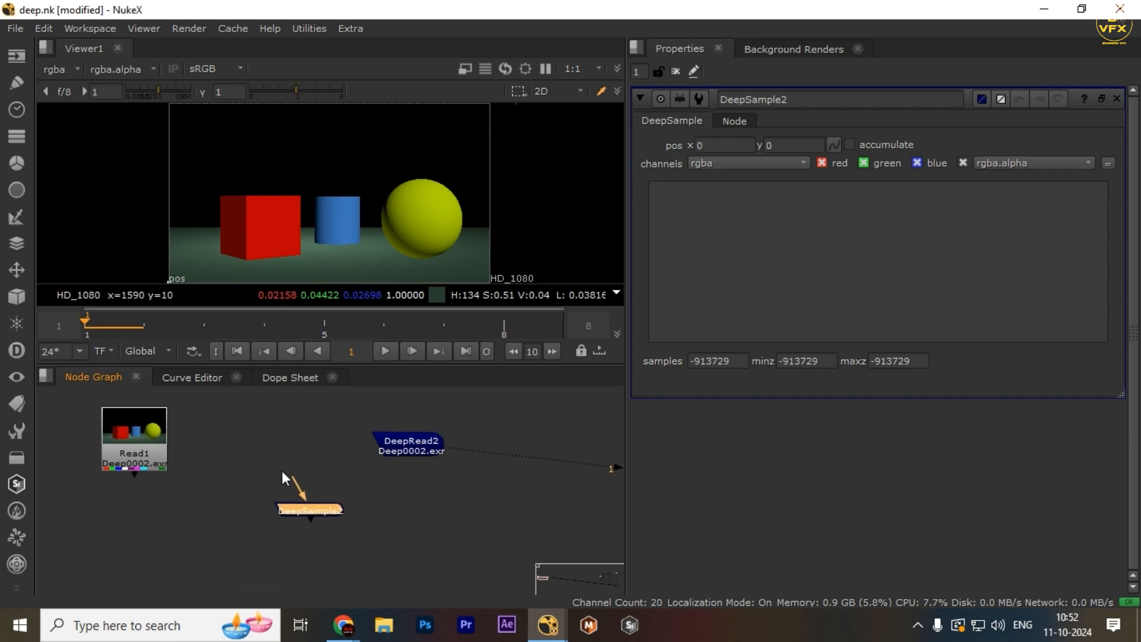
Step: Connect the DeepSample node's input to DeepRead2 and route the connection through a dot at a right angle
{"action": "left_click_drag", "start_coordinate": [302, 484], "coordinate": [408, 455]}
{"action": "left_click_drag", "start_coordinate": [313, 508], "coordinate": [311, 535]}
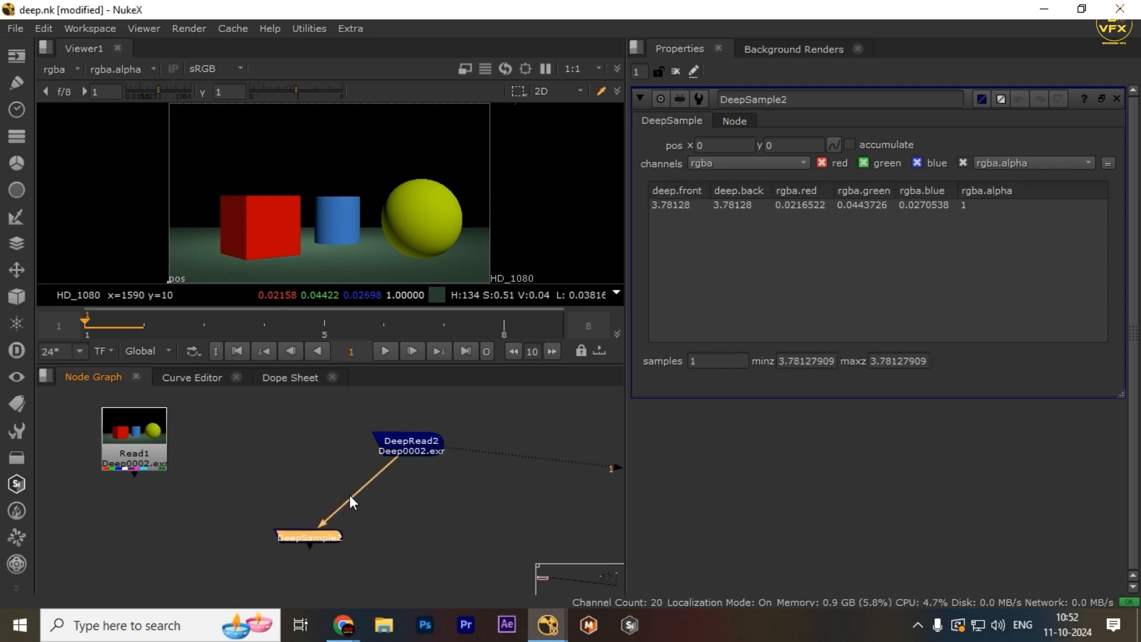
{"action": "left_click_drag", "start_coordinate": [357, 491], "coordinate": [310, 443], "text": "ctrl"}
Step: Show the DeepSample node in the viewer and move its sample position onto the yellow sphere, at about x 1488, y 416
{"action": "left_click", "coordinate": [306, 535]}
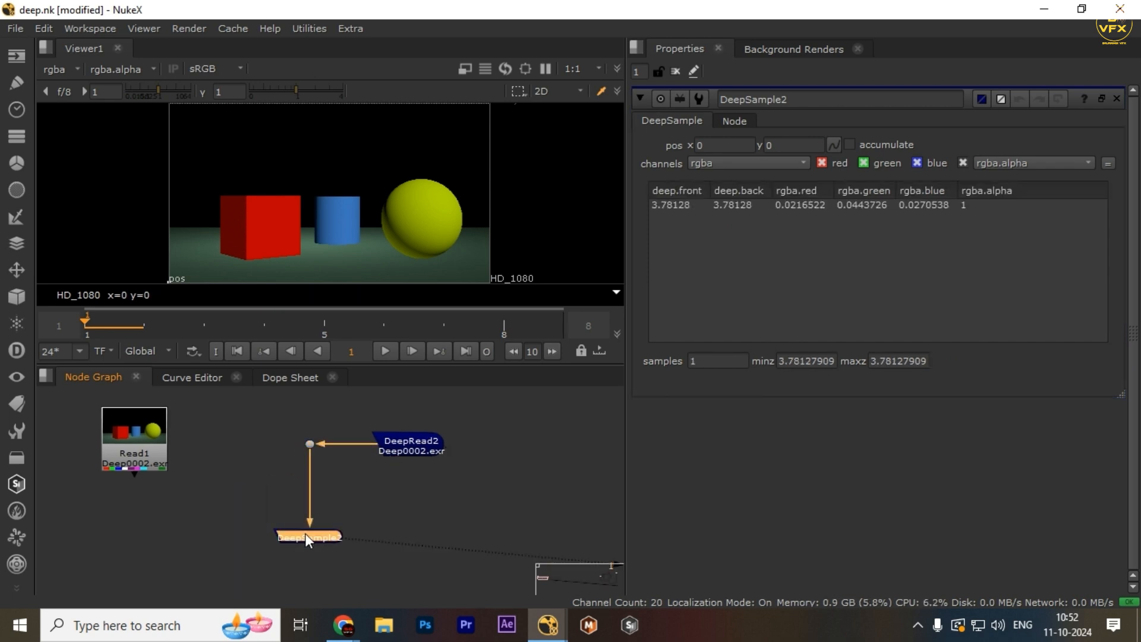
{"action": "key", "text": "space"}
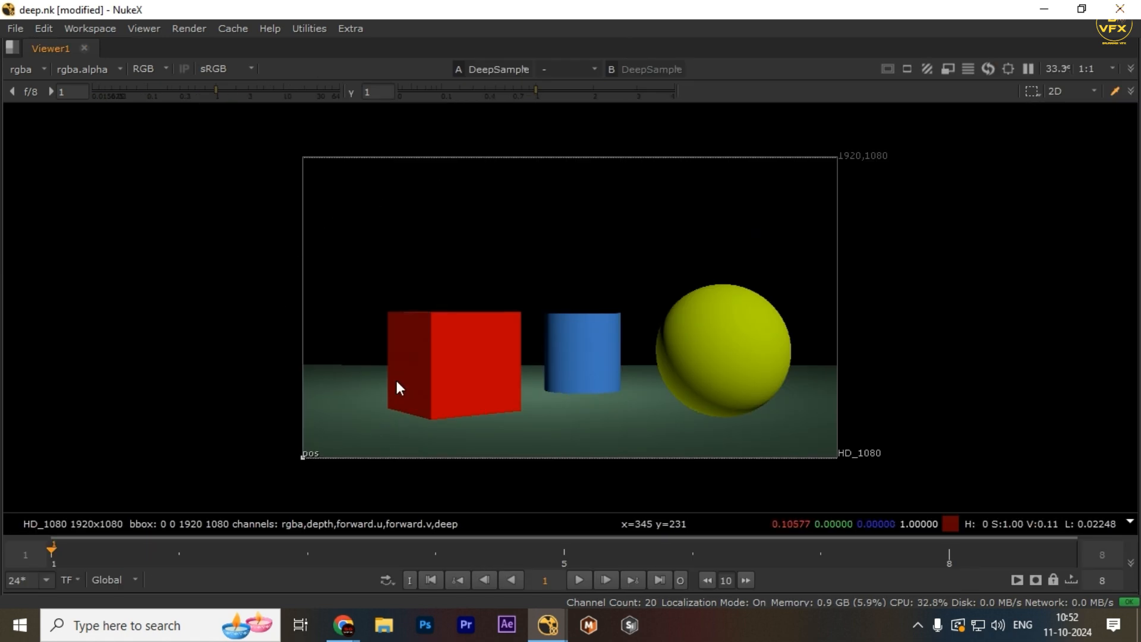
{"action": "left_click_drag", "start_coordinate": [302, 454], "coordinate": [682, 392]}
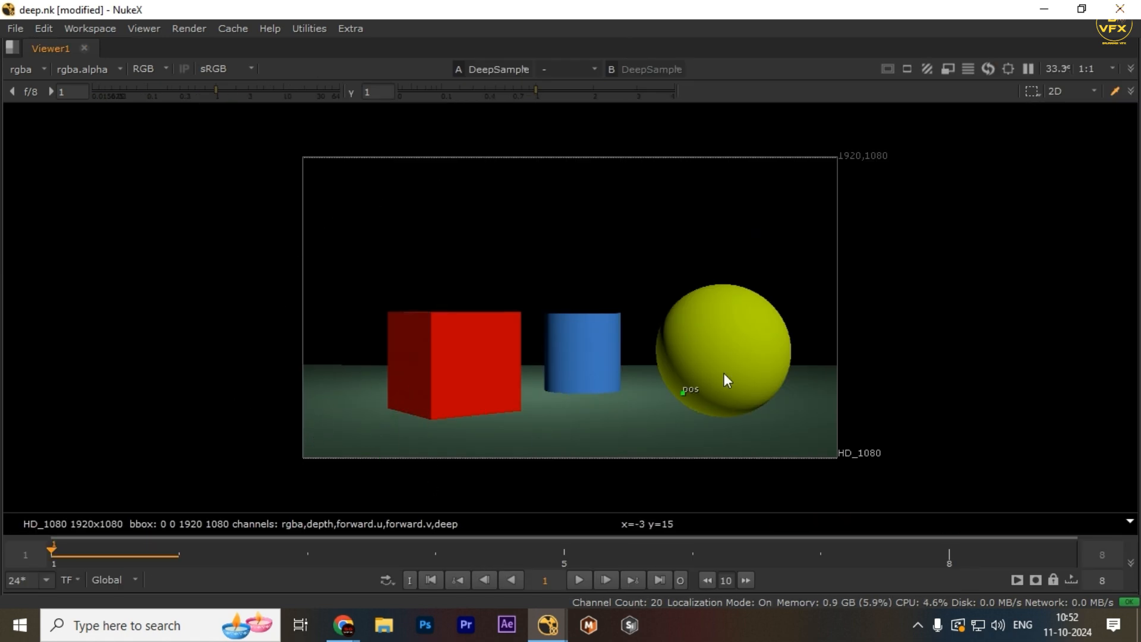
{"action": "key", "text": "space"}
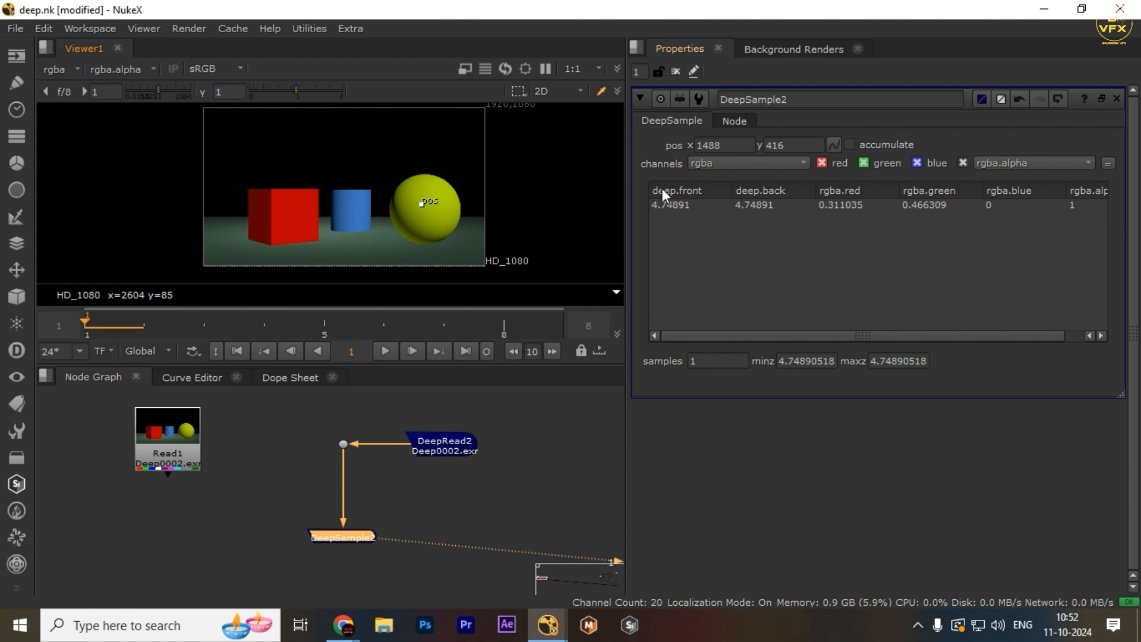
{"action": "left_click_drag", "start_coordinate": [503, 497], "coordinate": [344, 562]}
{"action": "middle_click_drag", "start_coordinate": [587, 462], "coordinate": [516, 445]}
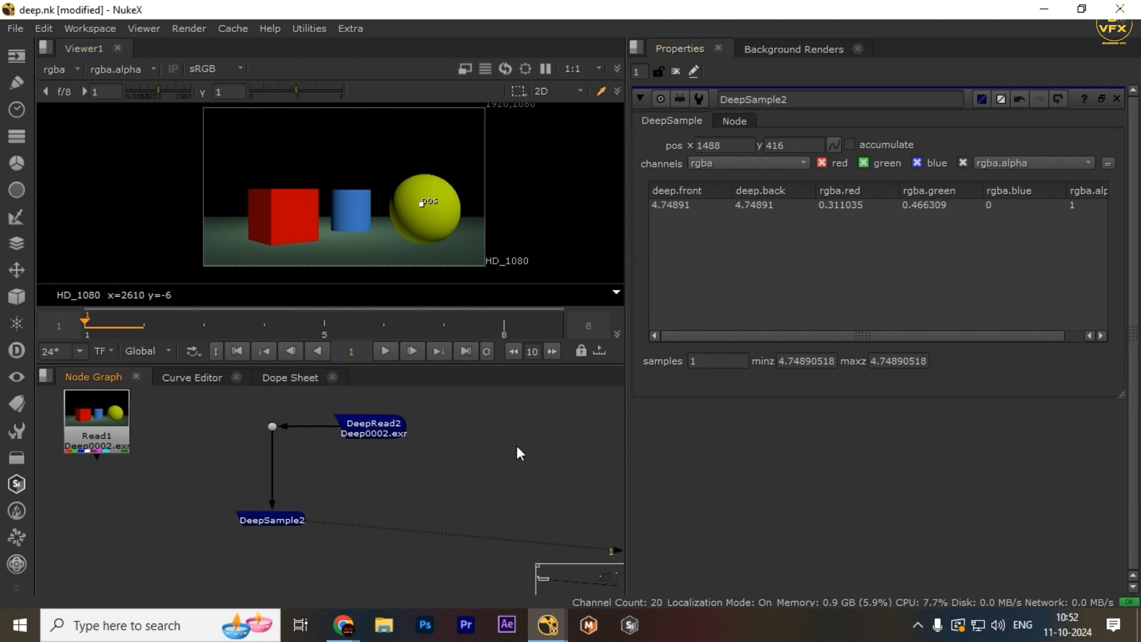
Step: Add a DeepCrop node, connect its input to DeepRead2 and place it directly below that node
{"action": "key", "text": "Tab"}
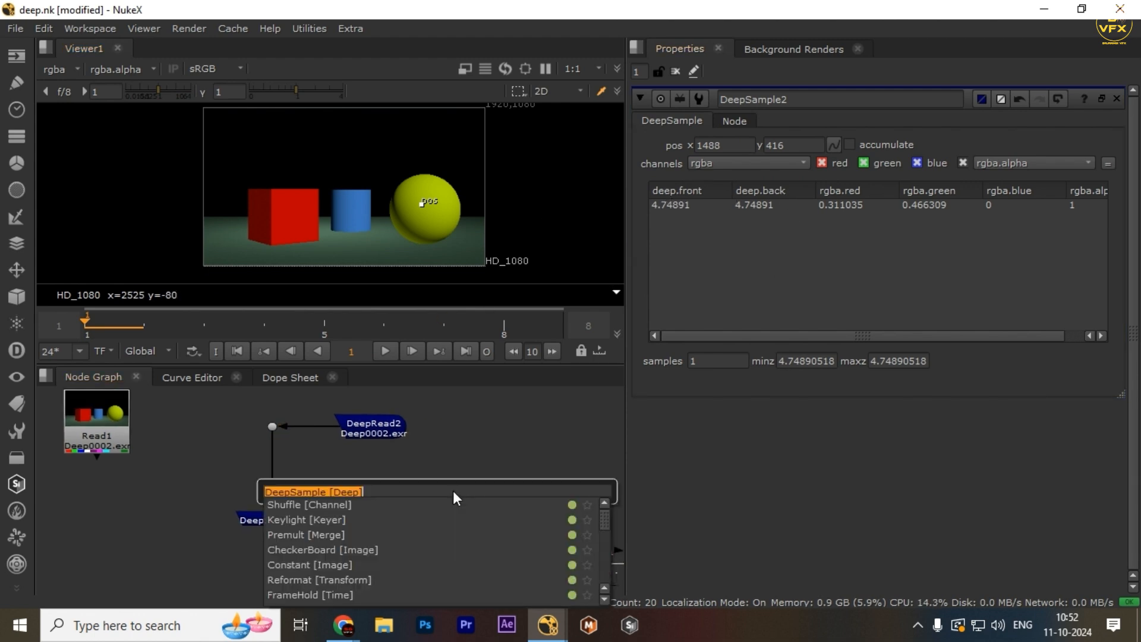
{"action": "type", "text": "deepcrop"}
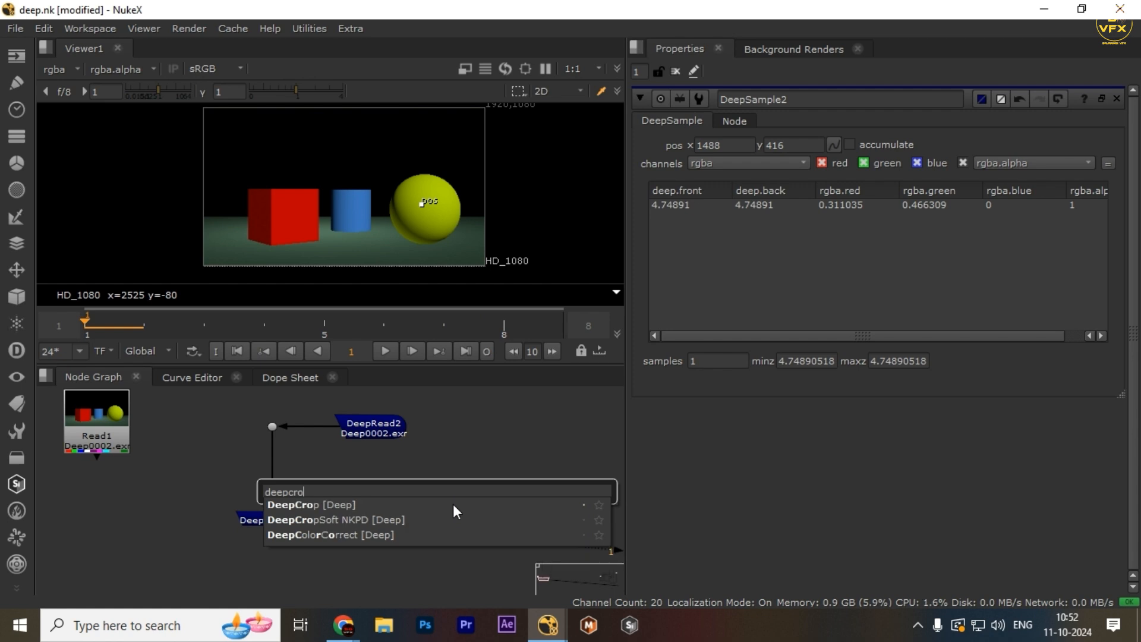
{"action": "key", "text": "Return"}
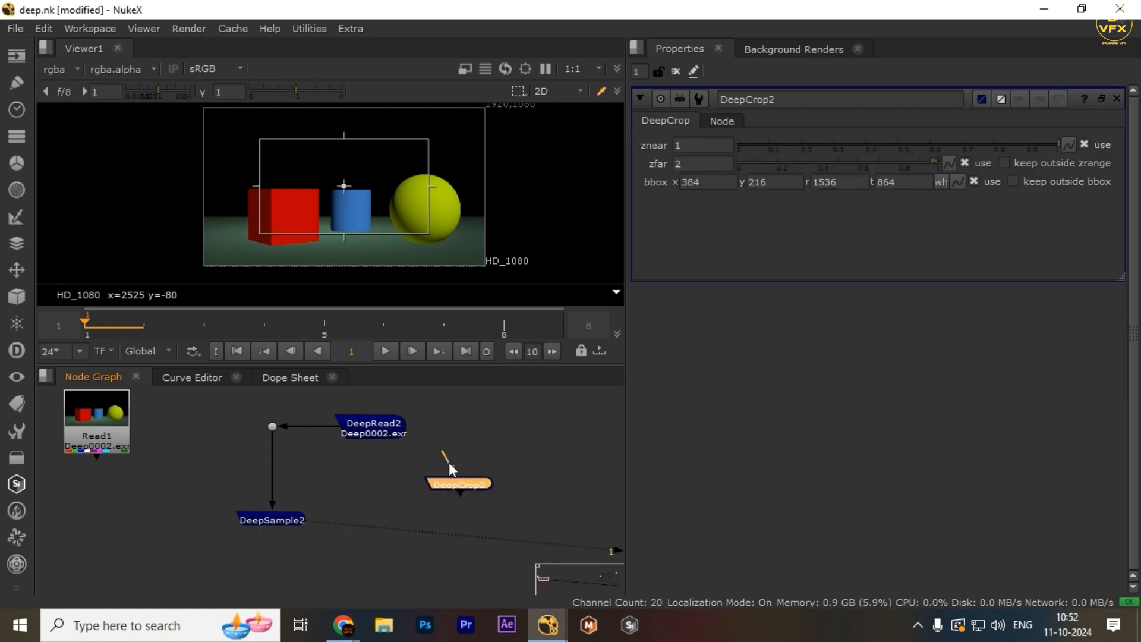
{"action": "left_click_drag", "start_coordinate": [448, 462], "coordinate": [393, 431]}
{"action": "left_click_drag", "start_coordinate": [464, 483], "coordinate": [381, 560]}
Step: Compare the depth values sampled by DeepSample2 with the znear and zfar settings of DeepCrop2
{"action": "left_click", "coordinate": [282, 523]}
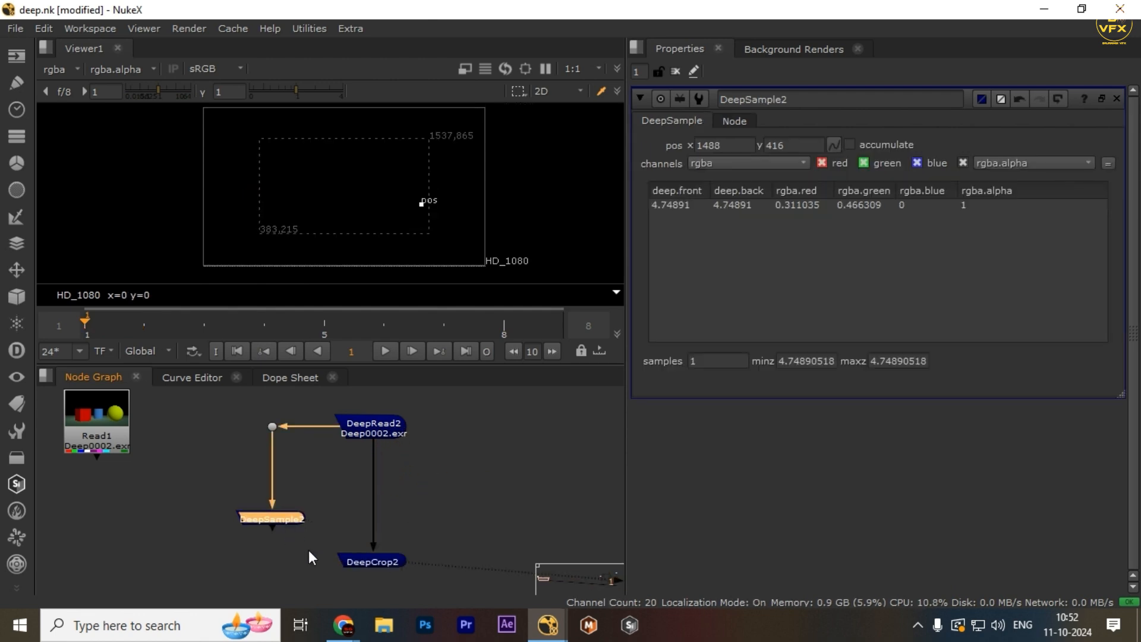
{"action": "left_click", "coordinate": [351, 561]}
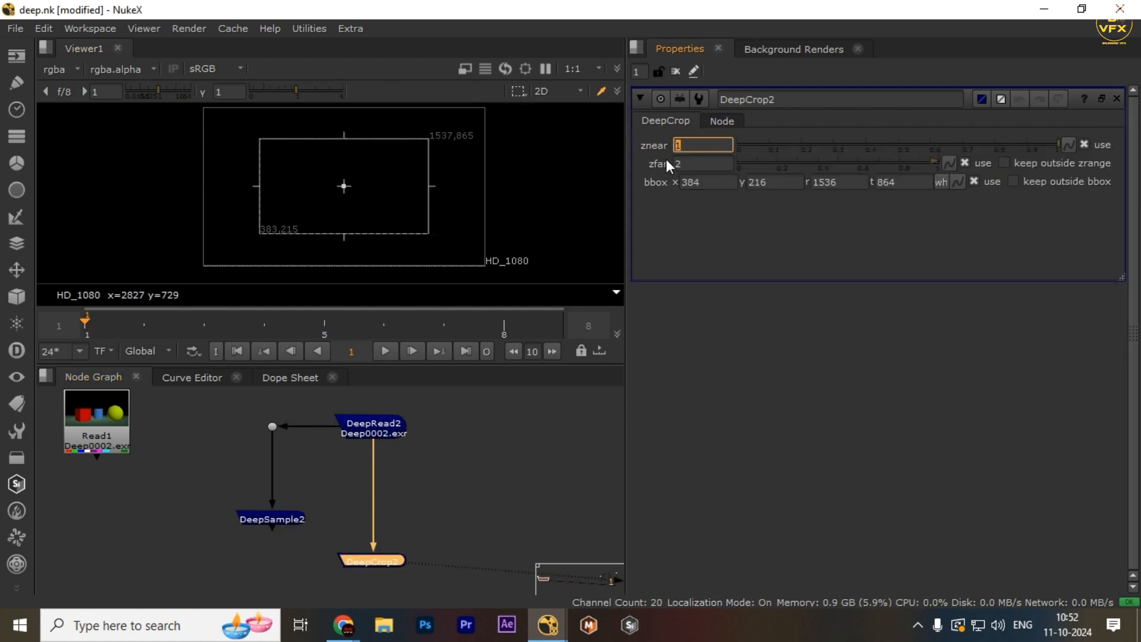
{"action": "left_click", "coordinate": [277, 515]}
{"action": "double_click", "coordinate": [277, 515]}
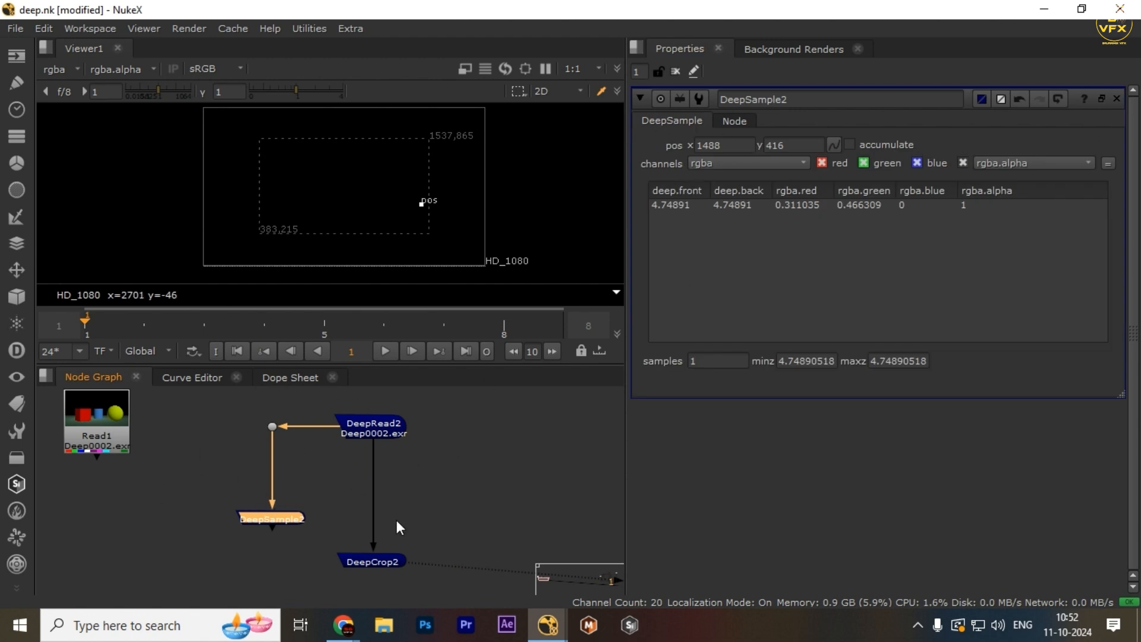
{"action": "double_click", "coordinate": [390, 559]}
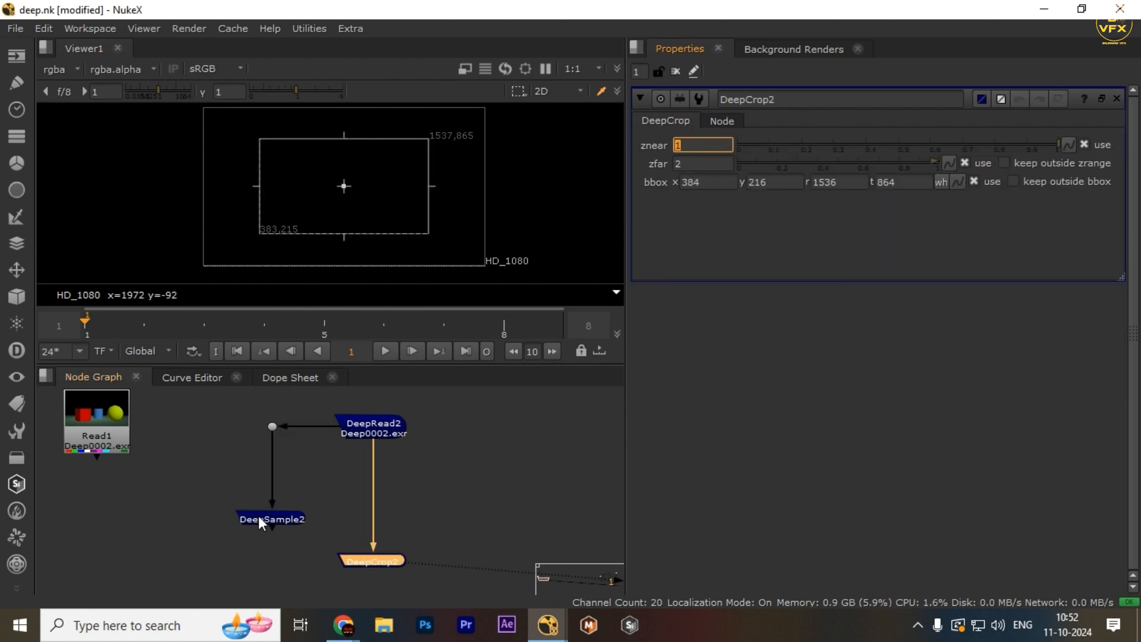
{"action": "double_click", "coordinate": [262, 517]}
{"action": "double_click", "coordinate": [372, 561]}
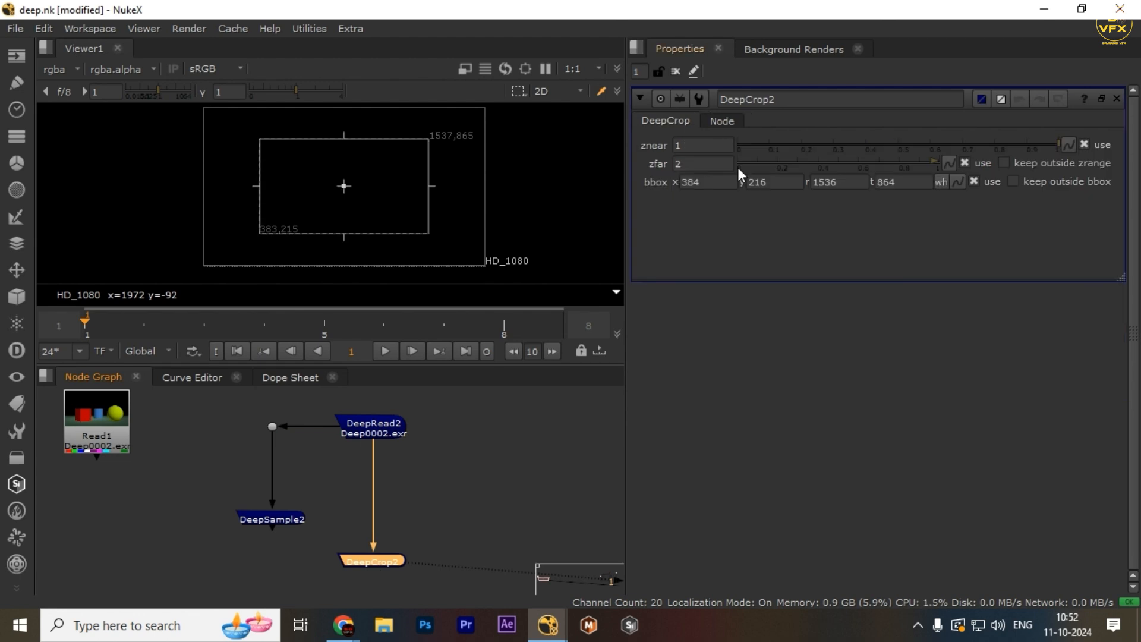
{"action": "double_click", "coordinate": [269, 517]}
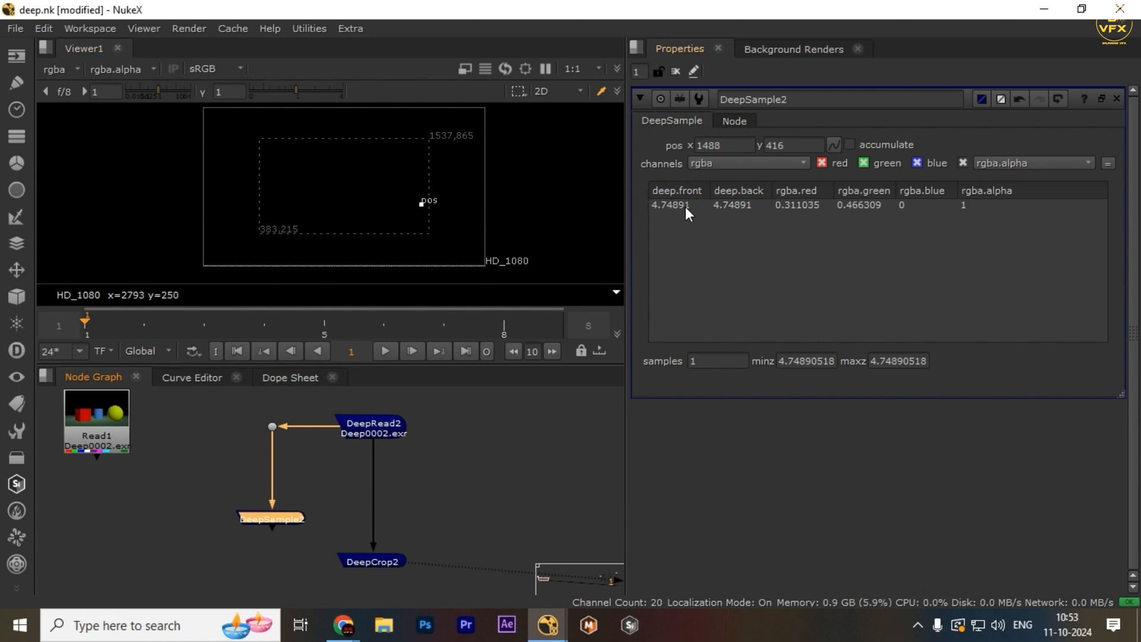
Step: Set both znear and zfar of DeepCrop2 to 4.8 and disable its bounding box crop
{"action": "double_click", "coordinate": [363, 559]}
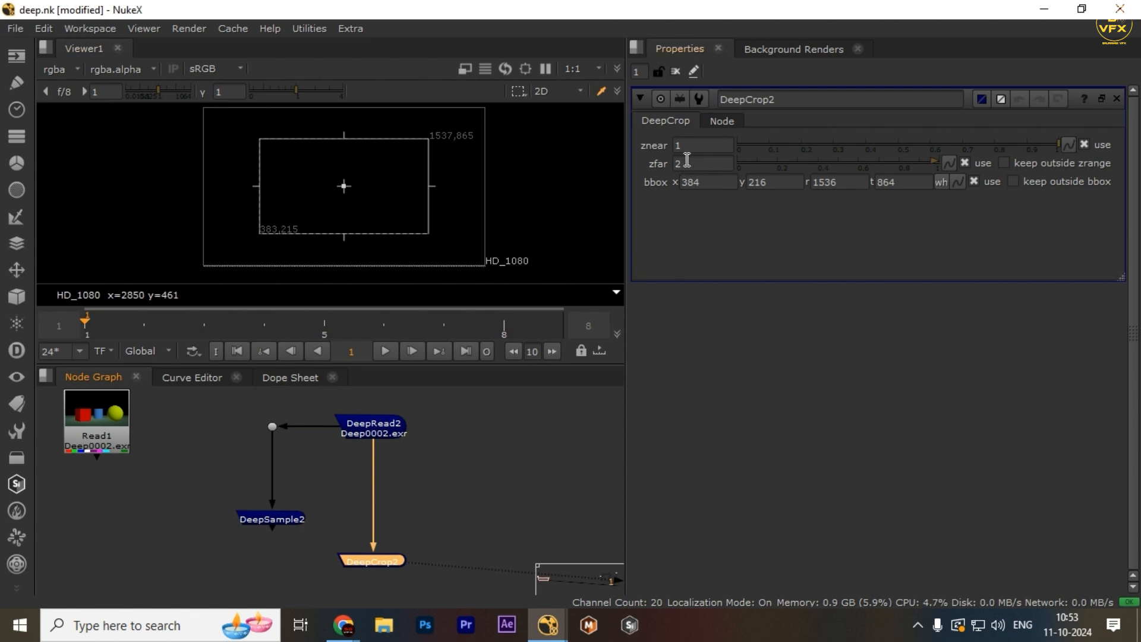
{"action": "left_click", "coordinate": [733, 145]}
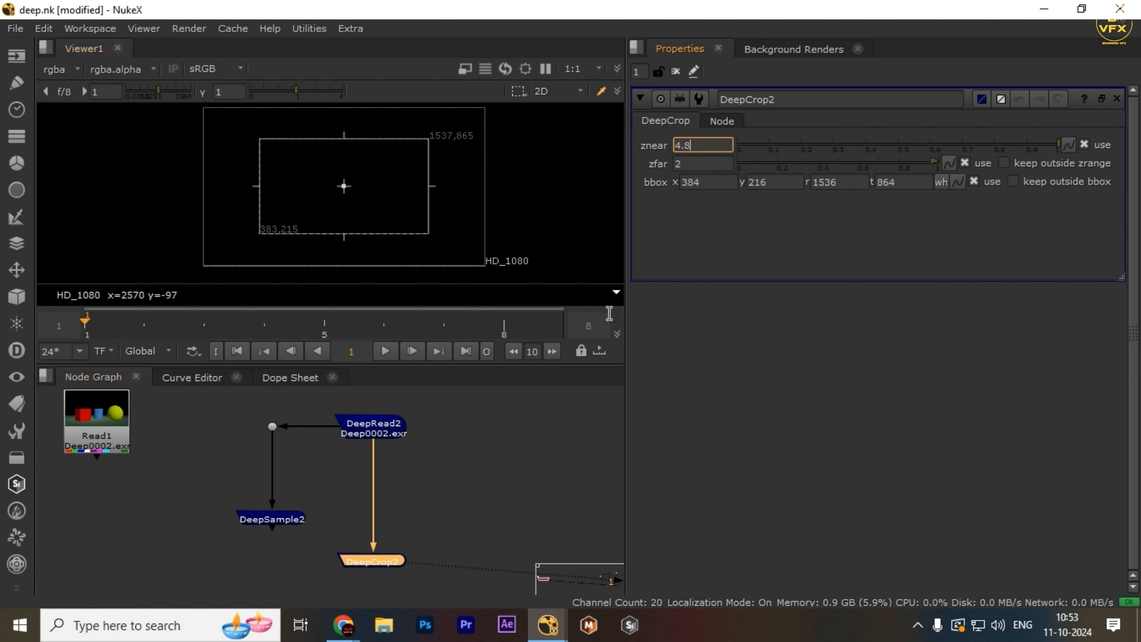
{"action": "key", "text": "Return"}
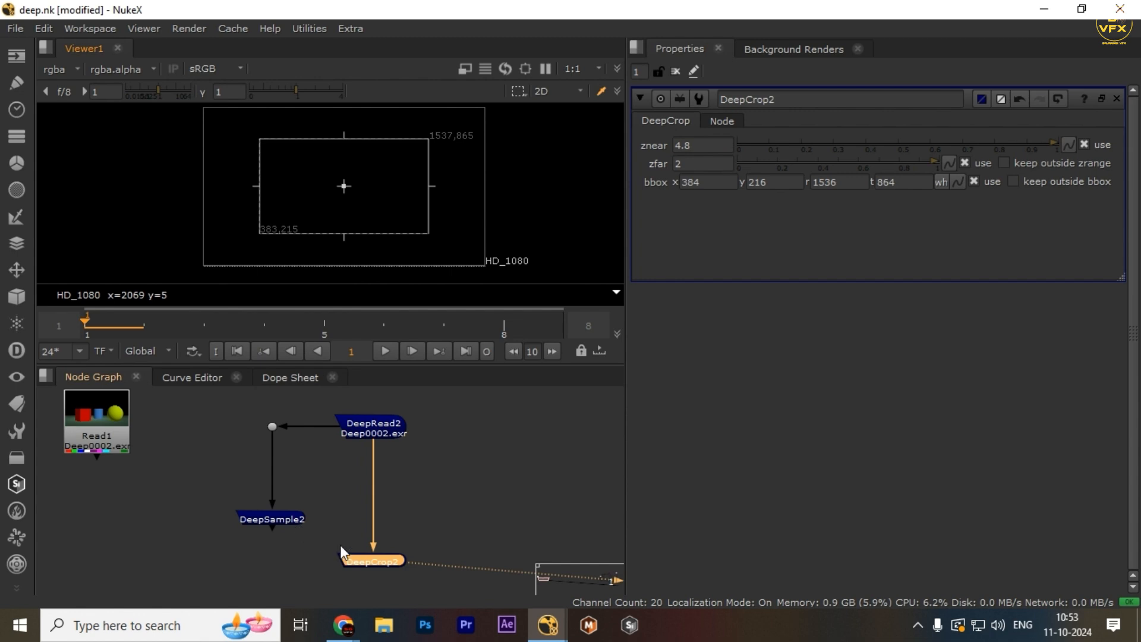
{"action": "double_click", "coordinate": [282, 518]}
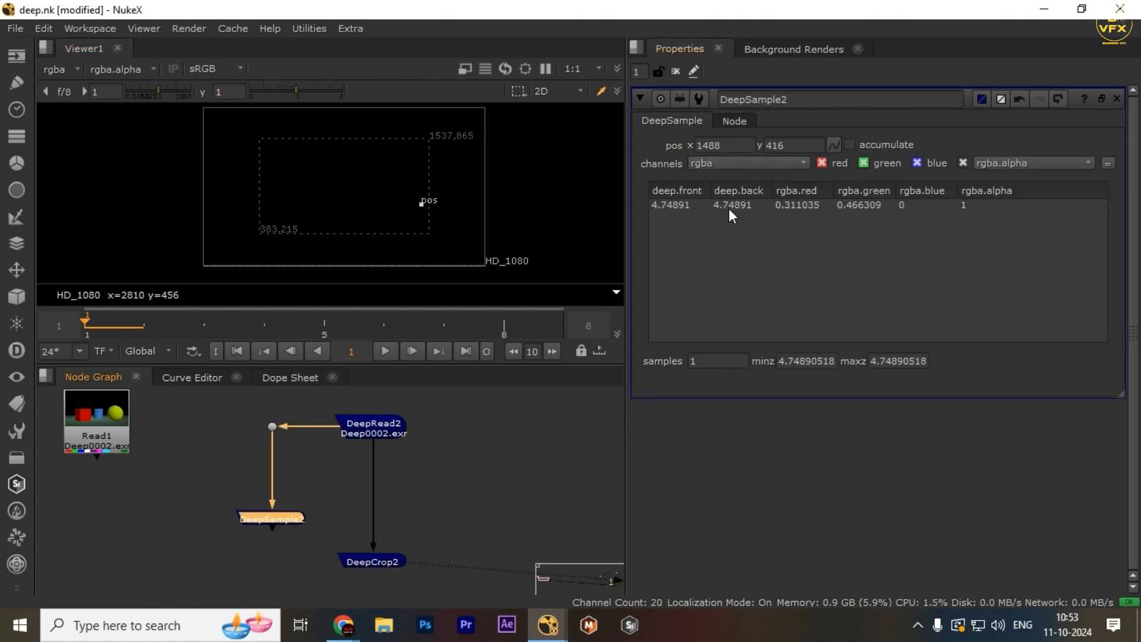
{"action": "double_click", "coordinate": [371, 559]}
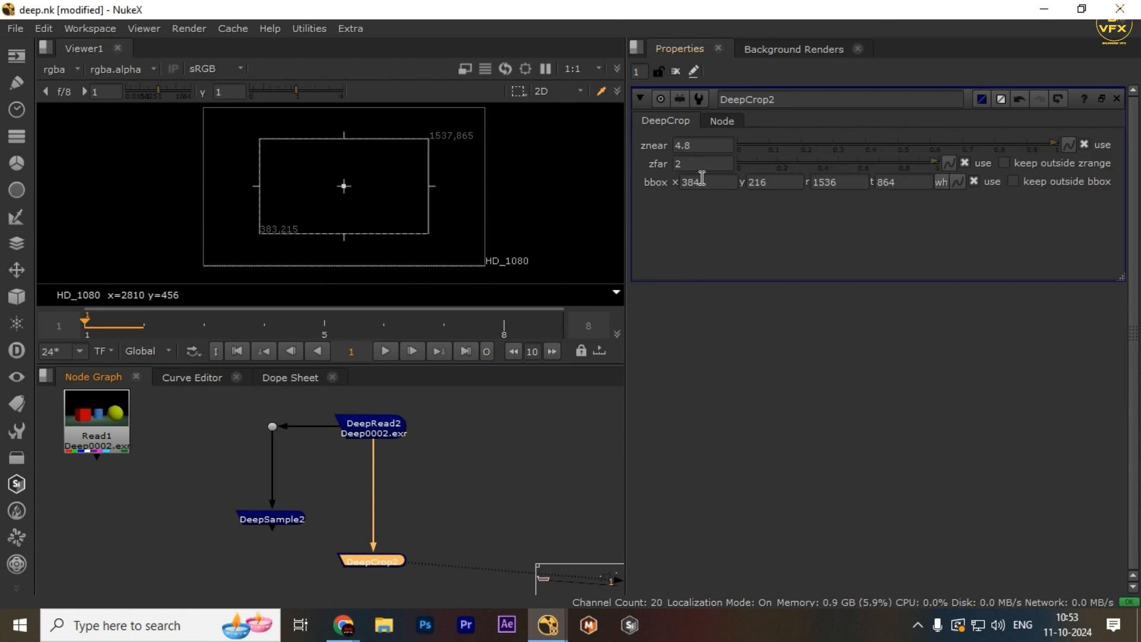
{"action": "left_click", "coordinate": [703, 163]}
{"action": "type", "text": "4.8"}
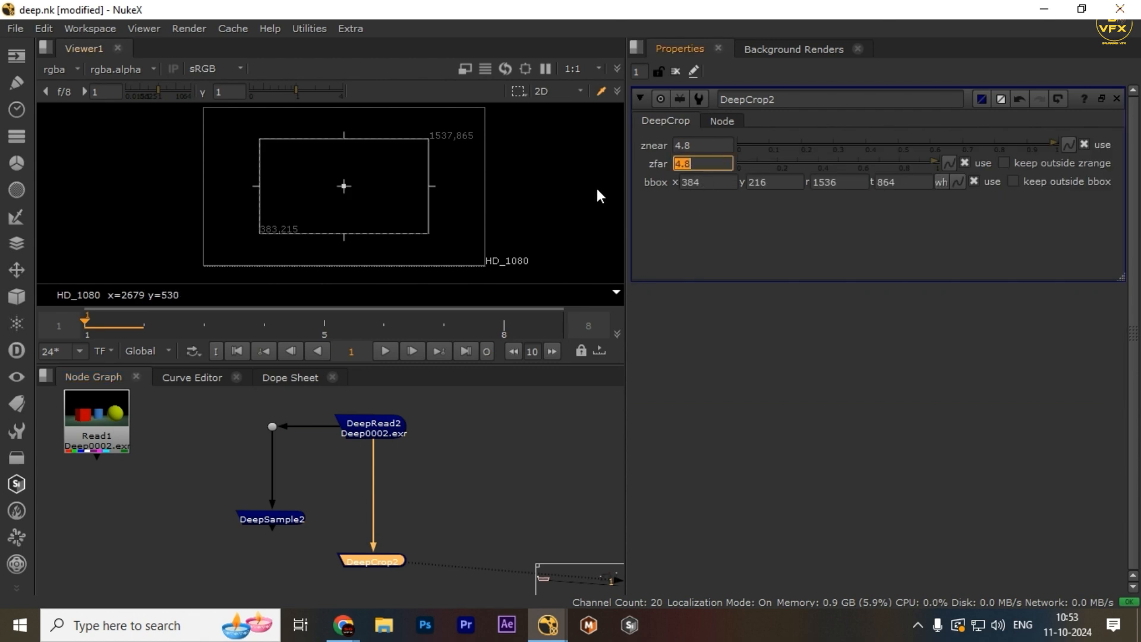
{"action": "key", "text": "Return"}
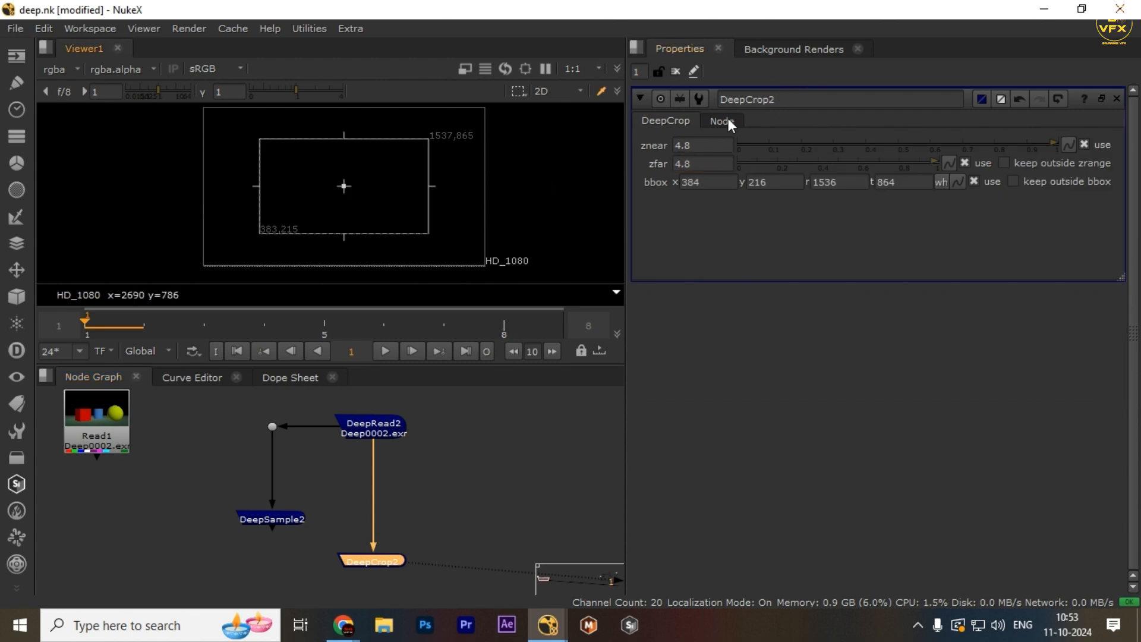
{"action": "left_click", "coordinate": [990, 181]}
Step: Try a znear value of 1 on DeepCrop2 and undo the change
{"action": "left_click_drag", "start_coordinate": [1051, 141], "coordinate": [1090, 144]}
{"action": "left_click_drag", "start_coordinate": [730, 146], "coordinate": [550, 150]}
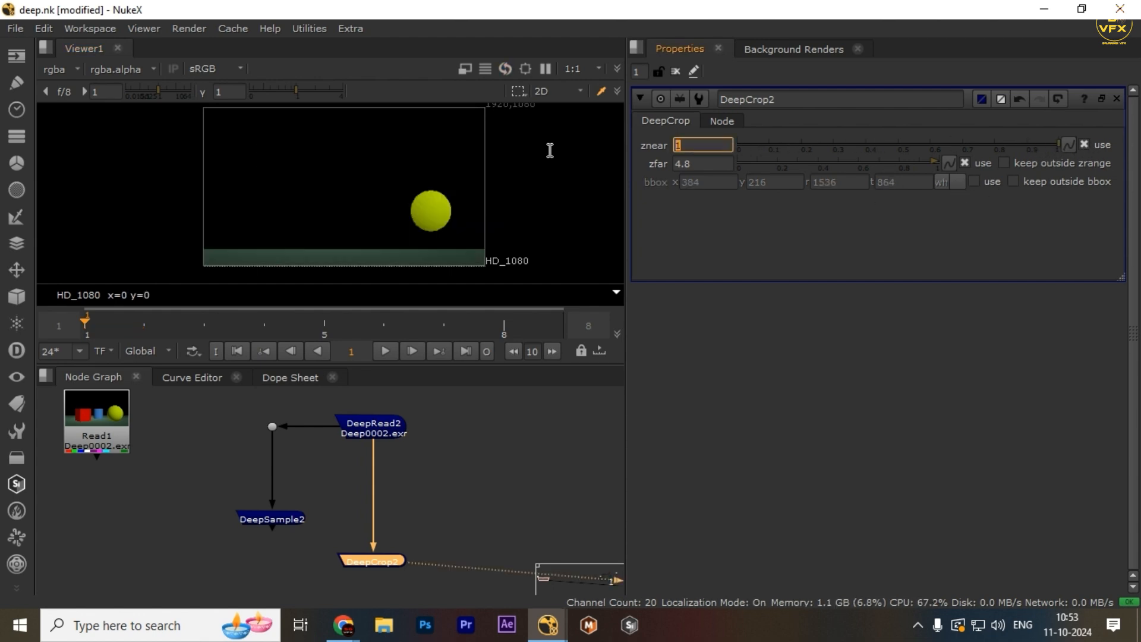
{"action": "key", "text": "ctrl+z"}
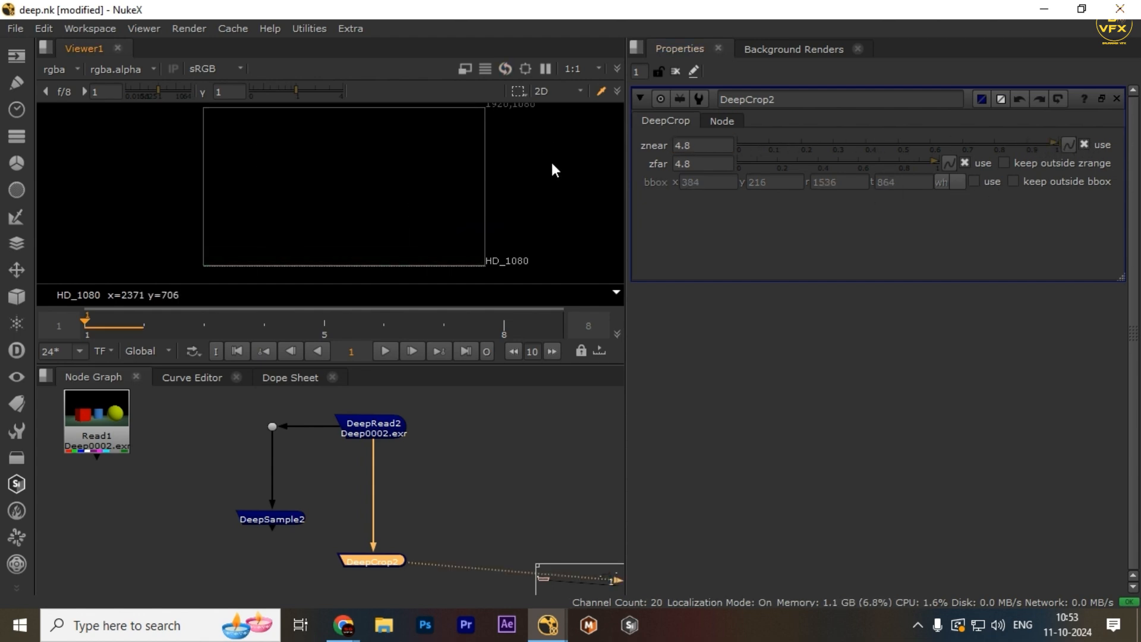
Step: Lower DeepCrop2's znear in 0.1 increments to 4.3 and check the cropped sphere and floor
{"action": "left_click", "coordinate": [687, 144]}
{"action": "key", "text": "Down"}
{"action": "scroll", "coordinate": [497, 208], "scroll_direction": "up", "scroll_amount": 1}
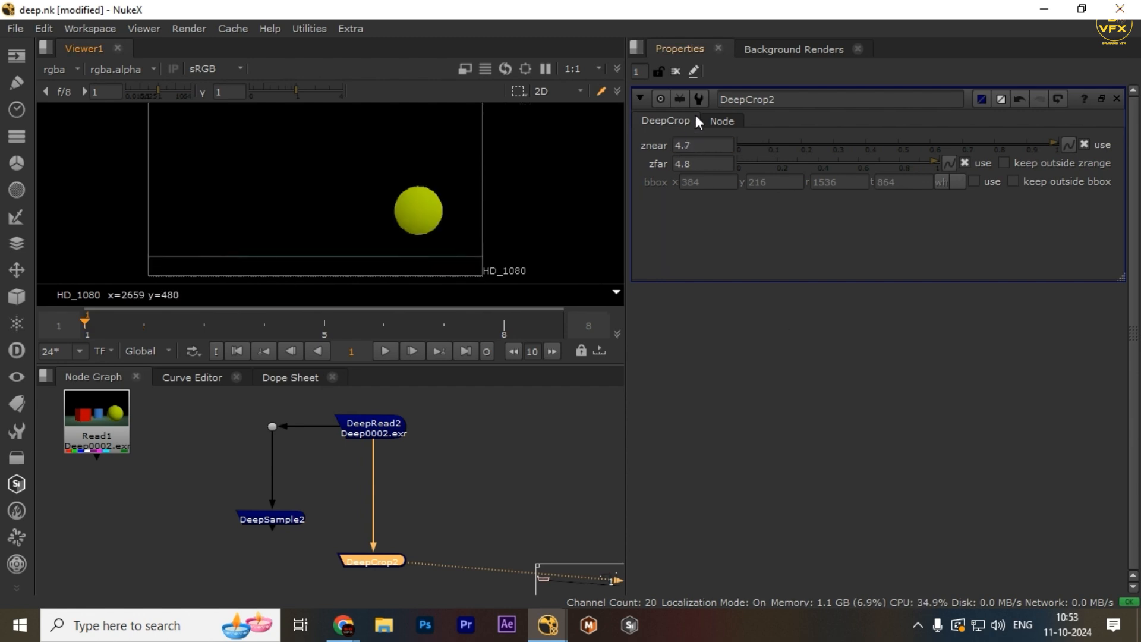
{"action": "left_click", "coordinate": [687, 144]}
{"action": "key", "text": "Down"}
{"action": "key", "text": "Down"}
{"action": "key", "text": "Down"}
{"action": "key", "text": "Down"}
{"action": "key", "text": "Down"}
{"action": "key", "text": "Down"}
{"action": "key", "text": "Down"}
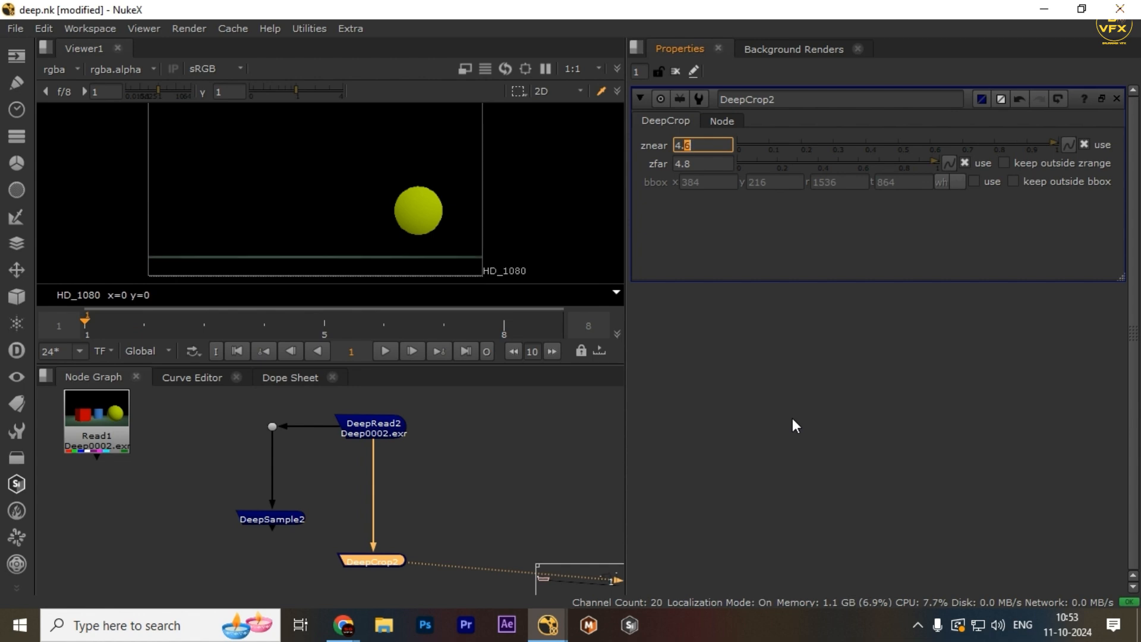
{"action": "key", "text": "Up"}
{"action": "key", "text": "Up"}
{"action": "key", "text": "Up"}
{"action": "middle_click_drag", "start_coordinate": [414, 227], "coordinate": [490, 181]}
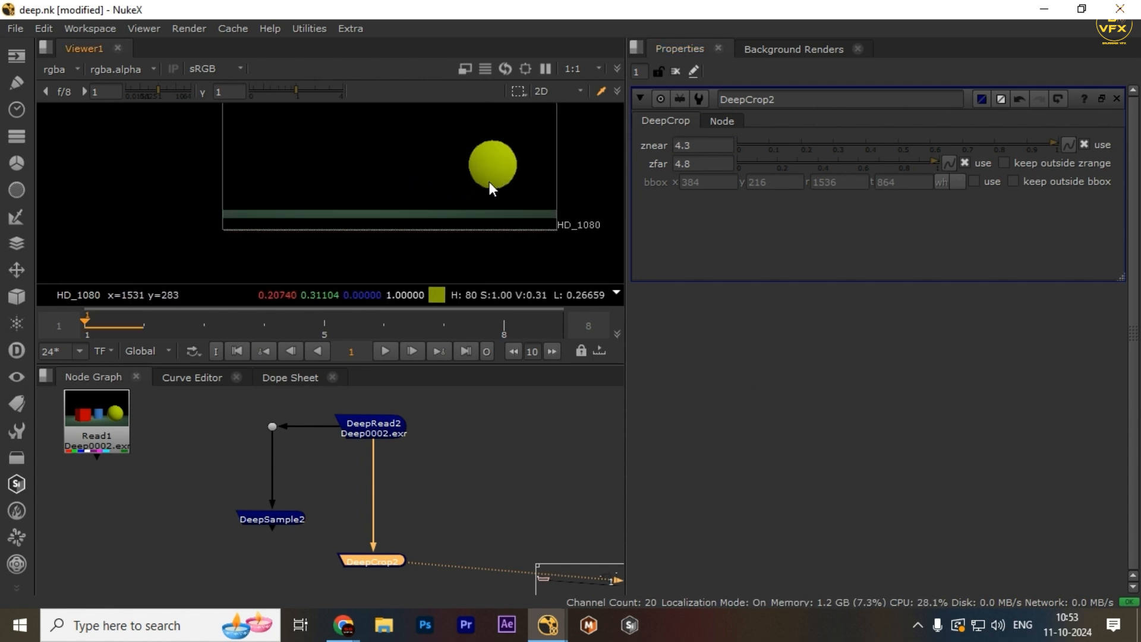
{"action": "scroll", "coordinate": [489, 180], "scroll_direction": "up", "scroll_amount": 2}
{"action": "middle_click_drag", "start_coordinate": [517, 233], "coordinate": [453, 235]}
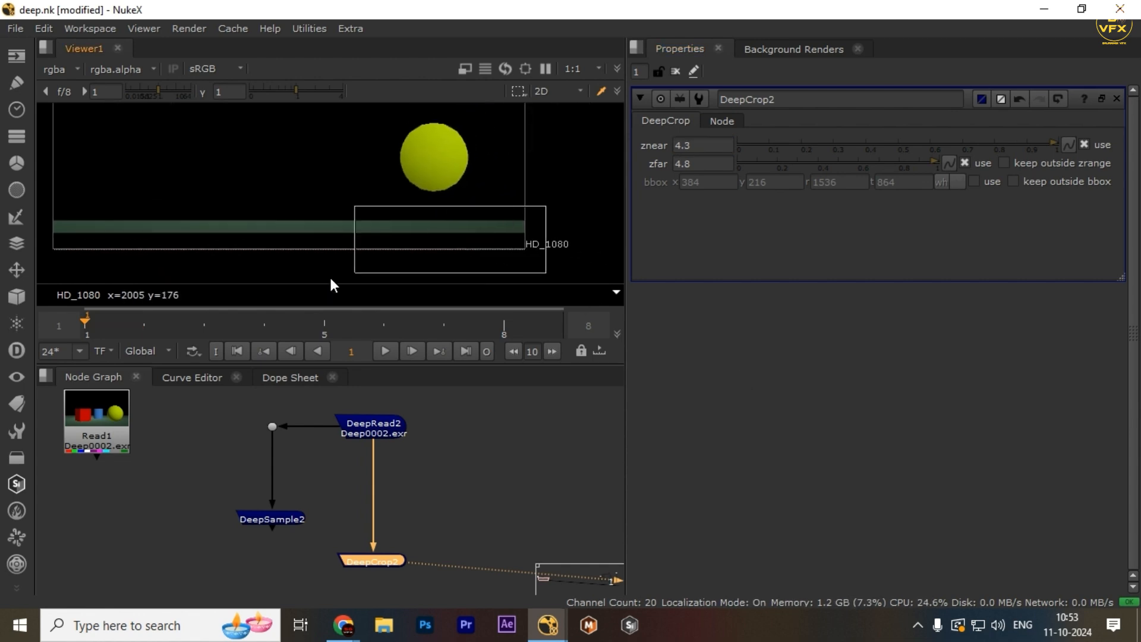
Step: Lower DeepCrop2's znear further in 0.1 increments to 3.3 to bring back the nearer floor
{"action": "left_click", "coordinate": [691, 144]}
{"action": "key", "text": "Down"}
{"action": "key", "text": "Down"}
{"action": "key", "text": "Down"}
{"action": "key", "text": "Down"}
{"action": "key", "text": "Down"}
{"action": "key", "text": "Down"}
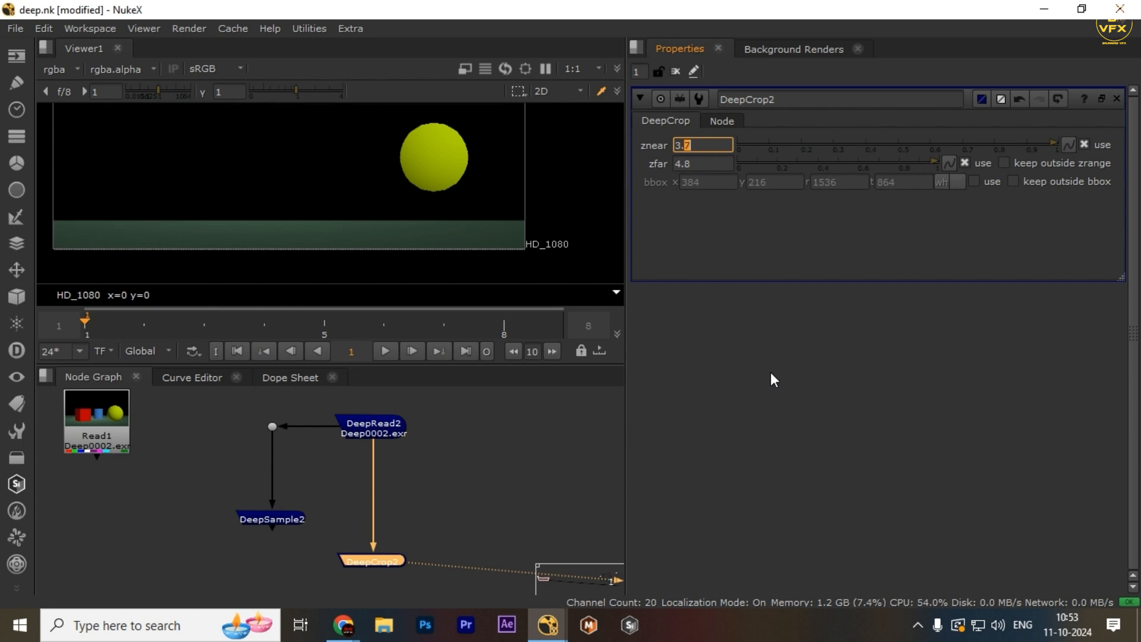
{"action": "key", "text": "Down"}
{"action": "key", "text": "Down"}
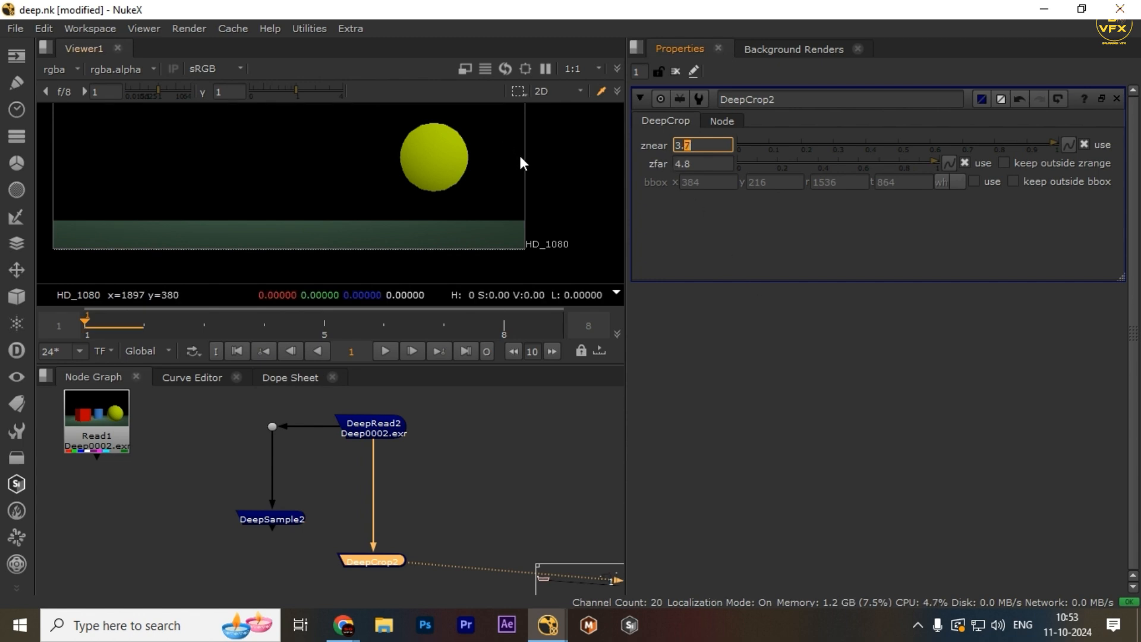
{"action": "key", "text": "Down"}
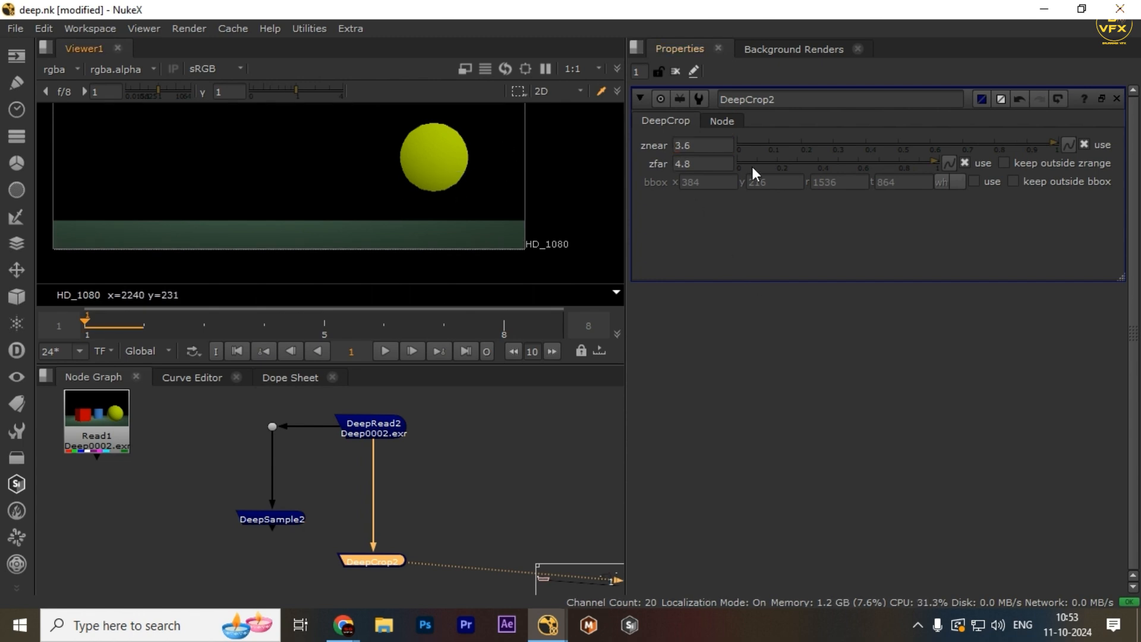
{"action": "left_click", "coordinate": [684, 145]}
{"action": "key", "text": "Down"}
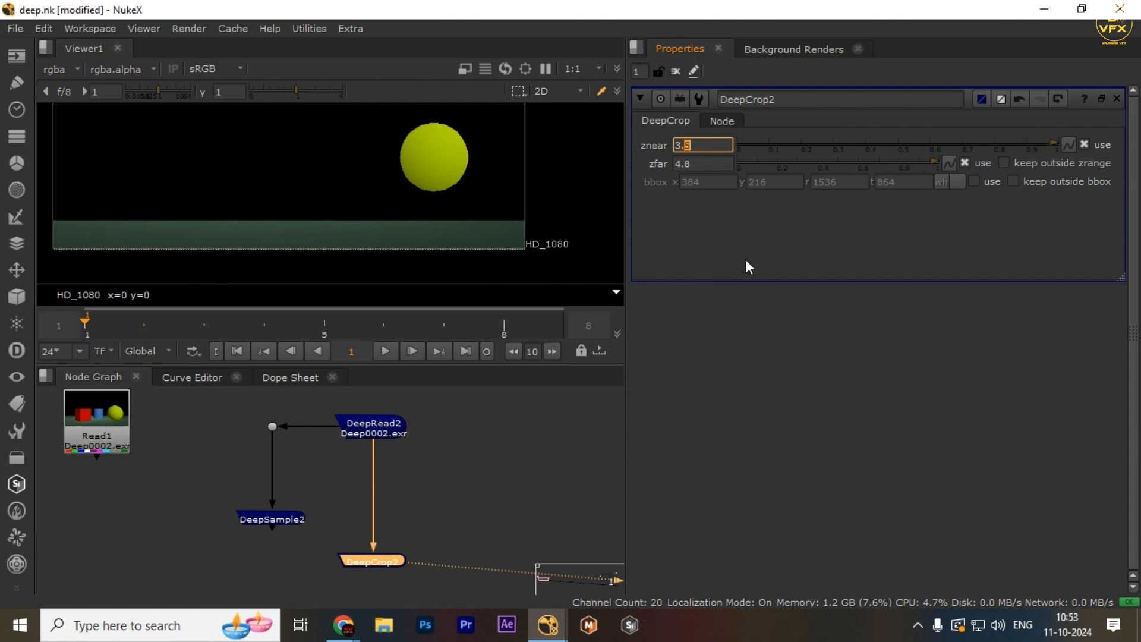
Step: Try a zfar of 4.7 on DeepCrop2 and refine the value to 4.77
{"action": "left_click", "coordinate": [681, 164]}
{"action": "key", "text": "Down"}
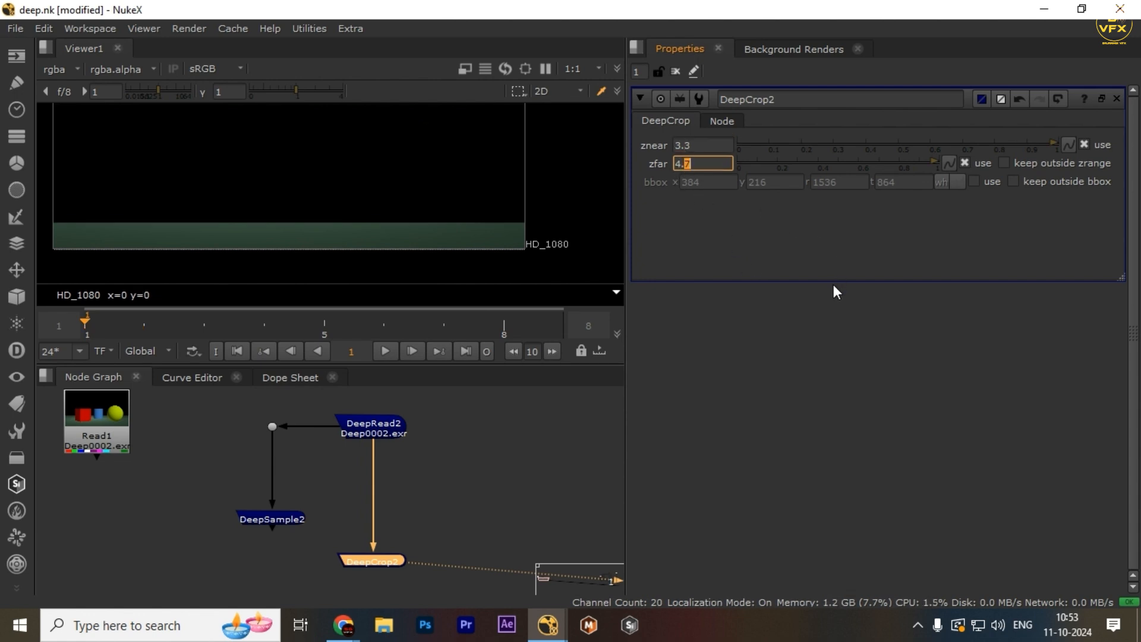
{"action": "key", "text": "Up"}
{"action": "type", "text": "7"}
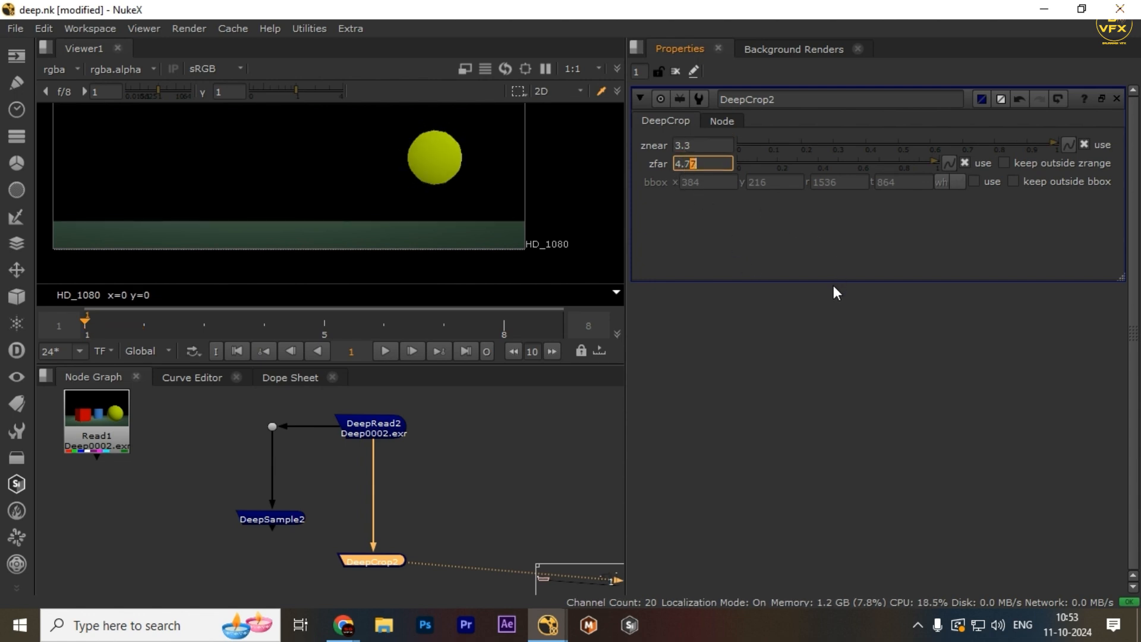
Step: Raise DeepCrop2's zfar in 0.01 increments to 4.97 to include more of the yellow sphere
{"action": "key", "text": "Up"}
{"action": "key", "text": "Up"}
{"action": "key", "text": "Up"}
{"action": "key", "text": "Up"}
{"action": "key", "text": "Up"}
{"action": "key", "text": "Up"}
{"action": "key", "text": "Up"}
{"action": "key", "text": "Up"}
{"action": "key", "text": "Up"}
{"action": "key", "text": "Up"}
{"action": "key", "text": "Up"}
{"action": "key", "text": "Up"}
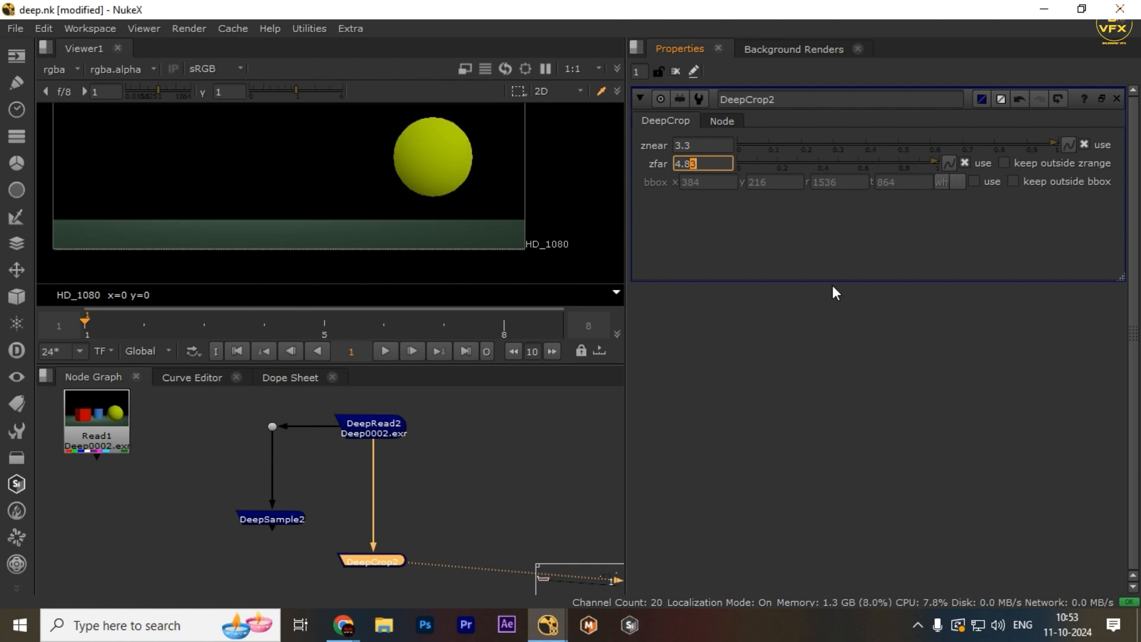
{"action": "key", "text": "Up"}
{"action": "key", "text": "Up"}
{"action": "key", "text": "Up"}
{"action": "key", "text": "Up"}
{"action": "key", "text": "Up"}
{"action": "key", "text": "Up"}
{"action": "key", "text": "Up"}
{"action": "key", "text": "Up"}
{"action": "key", "text": "Up"}
{"action": "key", "text": "Up"}
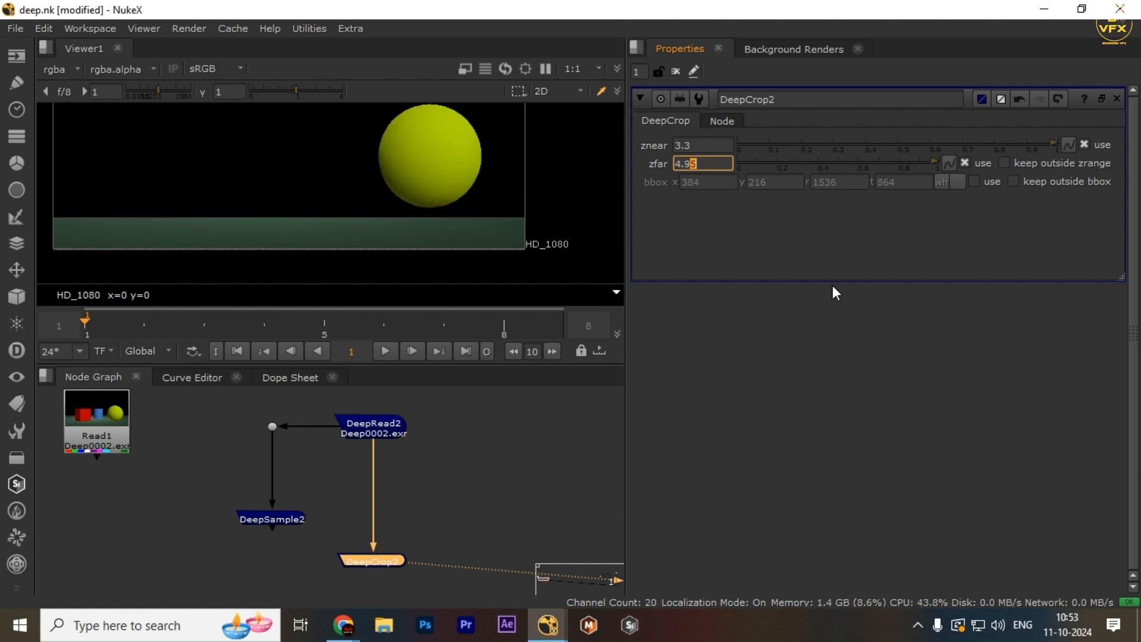
{"action": "key", "text": "Down"}
{"action": "key", "text": "Down"}
{"action": "key", "text": "Down"}
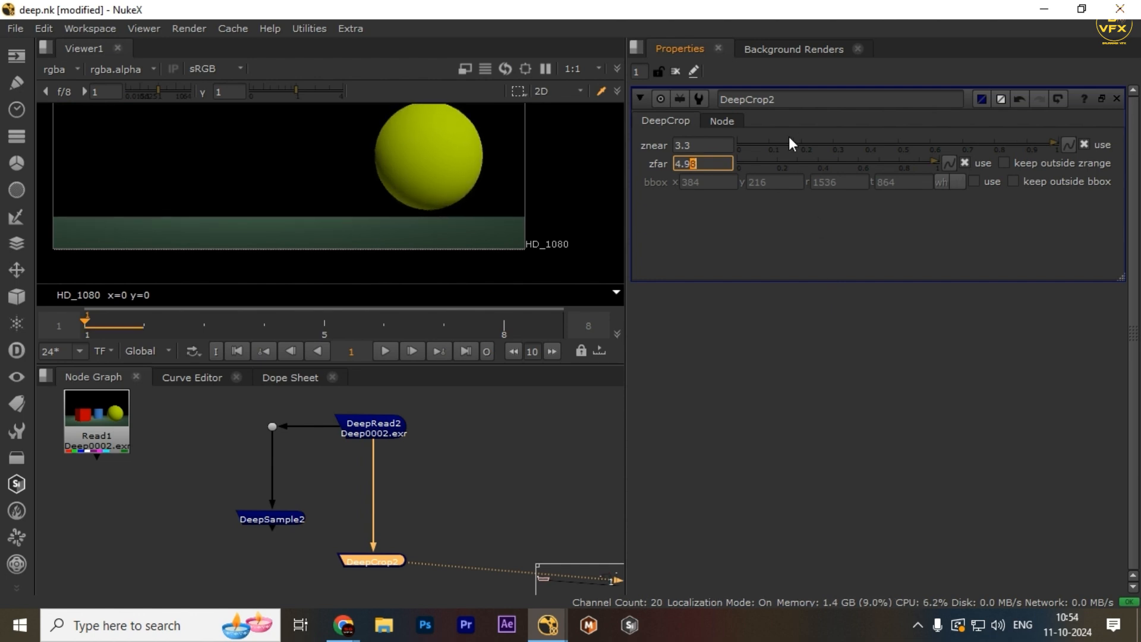
Step: Lower DeepCrop2's znear in 0.1 increments to 2.8
{"action": "left_click", "coordinate": [685, 146]}
{"action": "key", "text": "Down"}
{"action": "key", "text": "Down"}
{"action": "key", "text": "Down"}
{"action": "key", "text": "Down"}
{"action": "key", "text": "Down"}
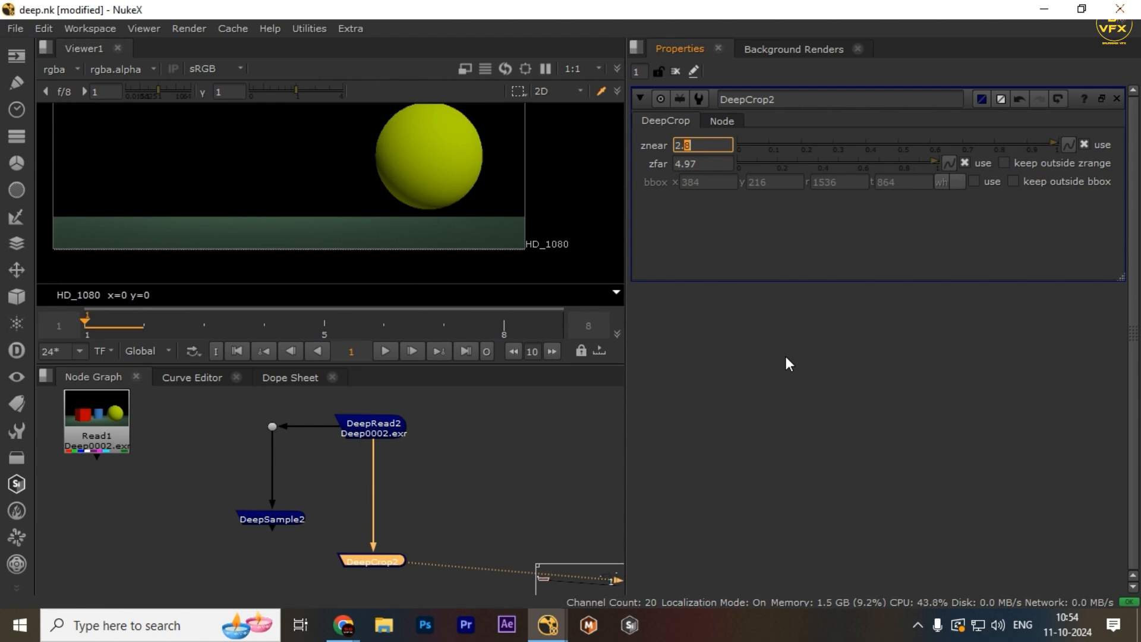
Step: Raise DeepCrop2's zfar to 5.11 to include part of the red cube and lower its znear to 1.7
{"action": "left_click", "coordinate": [690, 162]}
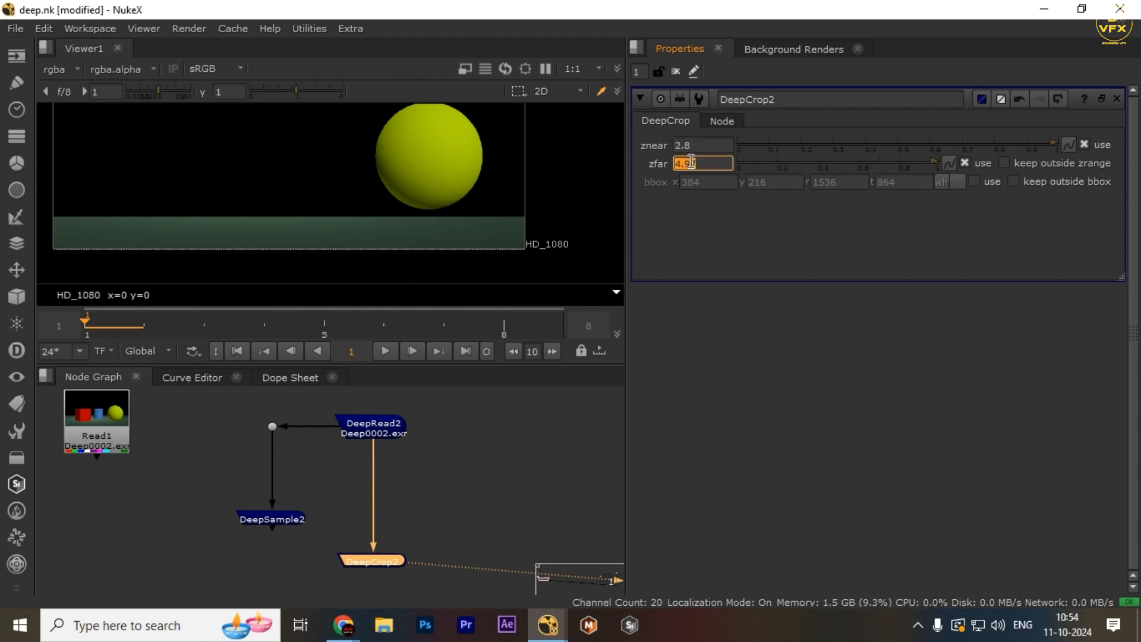
{"action": "left_click", "coordinate": [716, 312]}
{"action": "key", "text": "Up"}
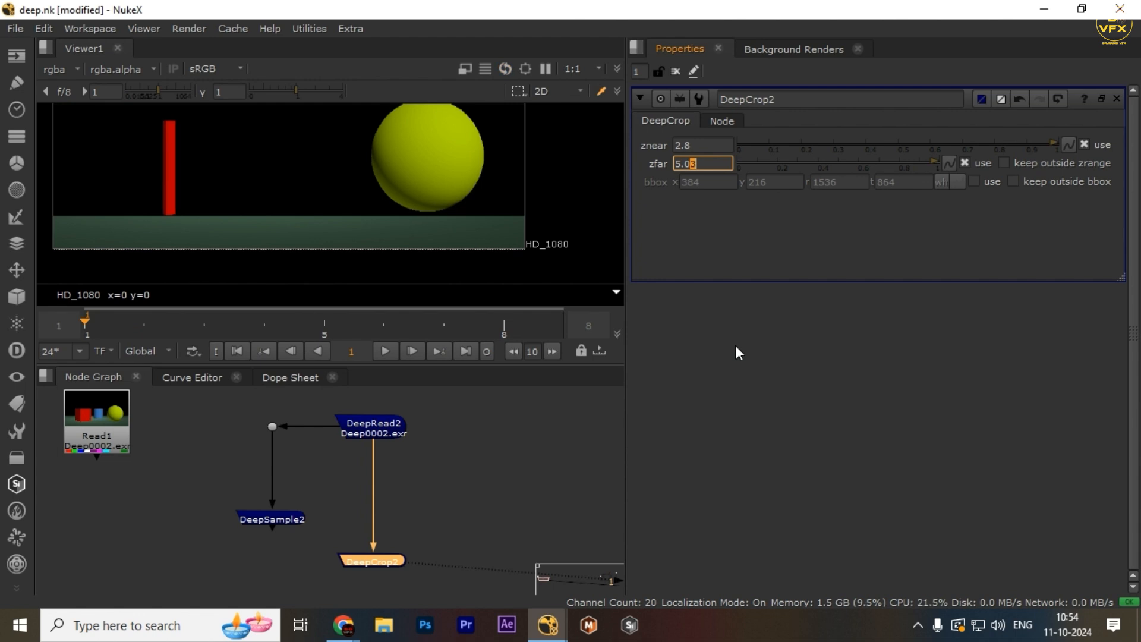
{"action": "key", "text": "Up"}
{"action": "key", "text": "Up"}
{"action": "key", "text": "Up"}
{"action": "key", "text": "Up"}
{"action": "key", "text": "shift+Tab"}
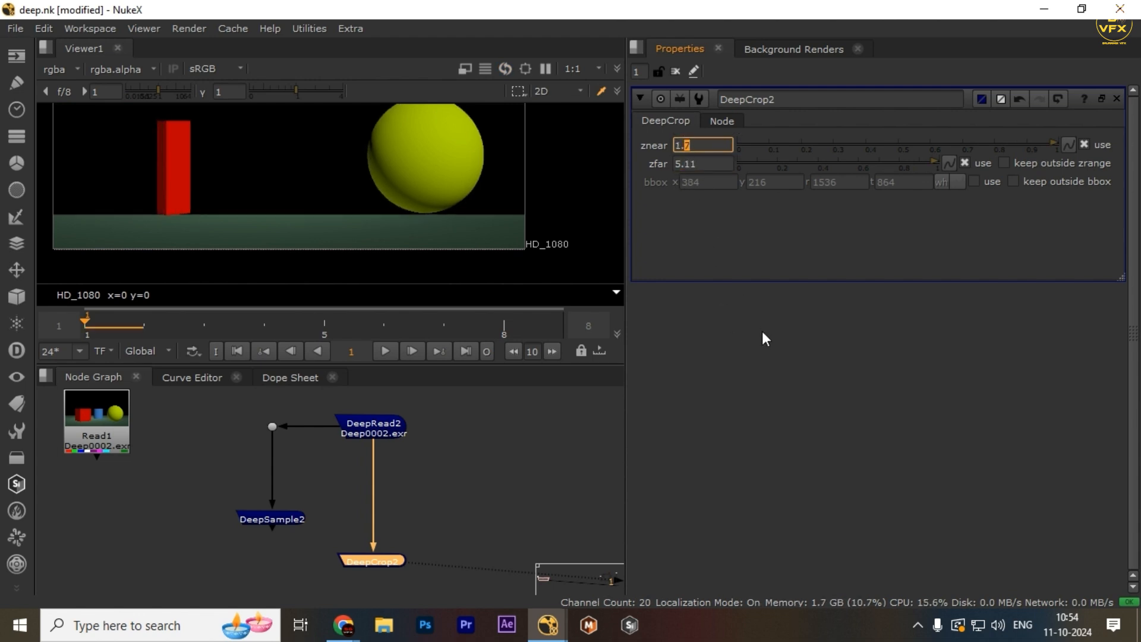
Step: Raise DeepCrop2's znear in 0.1 increments to 4.9, cutting into the front of the yellow sphere
{"action": "key", "text": "Up"}
{"action": "key", "text": "Up"}
{"action": "key", "text": "Up"}
{"action": "key", "text": "Up"}
{"action": "key", "text": "Up"}
{"action": "key", "text": "Up"}
{"action": "key", "text": "Up"}
{"action": "key", "text": "Up"}
{"action": "key", "text": "Up"}
{"action": "key", "text": "Up"}
{"action": "key", "text": "Up"}
{"action": "key", "text": "Up"}
{"action": "key", "text": "Up"}
{"action": "key", "text": "Up"}
{"action": "key", "text": "Up"}
{"action": "key", "text": "Up"}
{"action": "key", "text": "Up"}
{"action": "key", "text": "Up"}
{"action": "key", "text": "Up"}
{"action": "key", "text": "Up"}
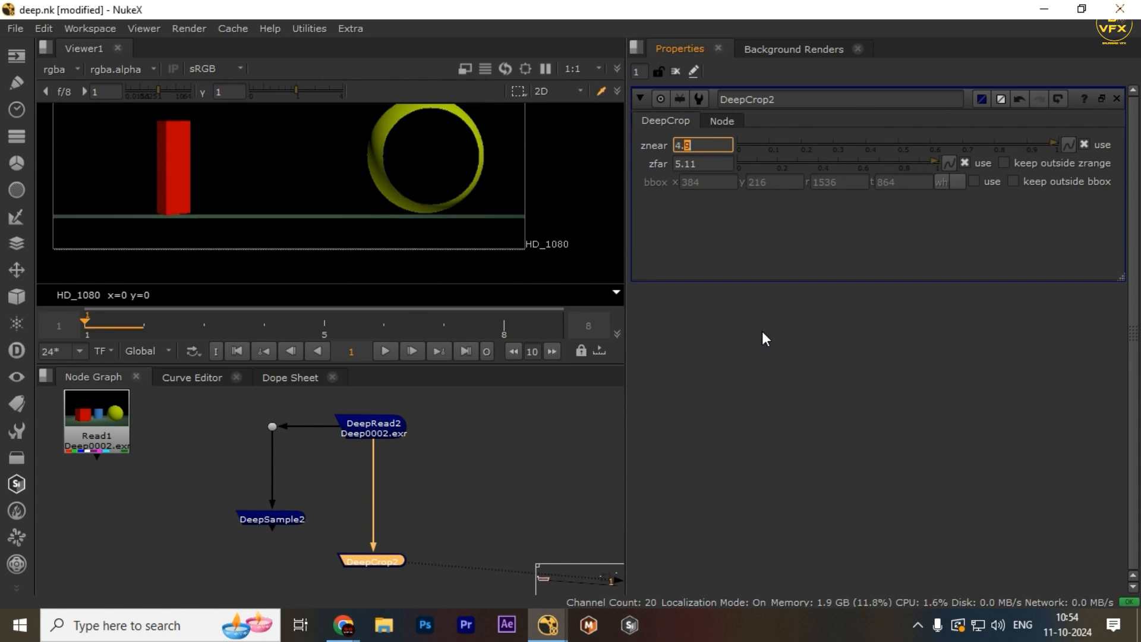
{"action": "key", "text": "Up"}
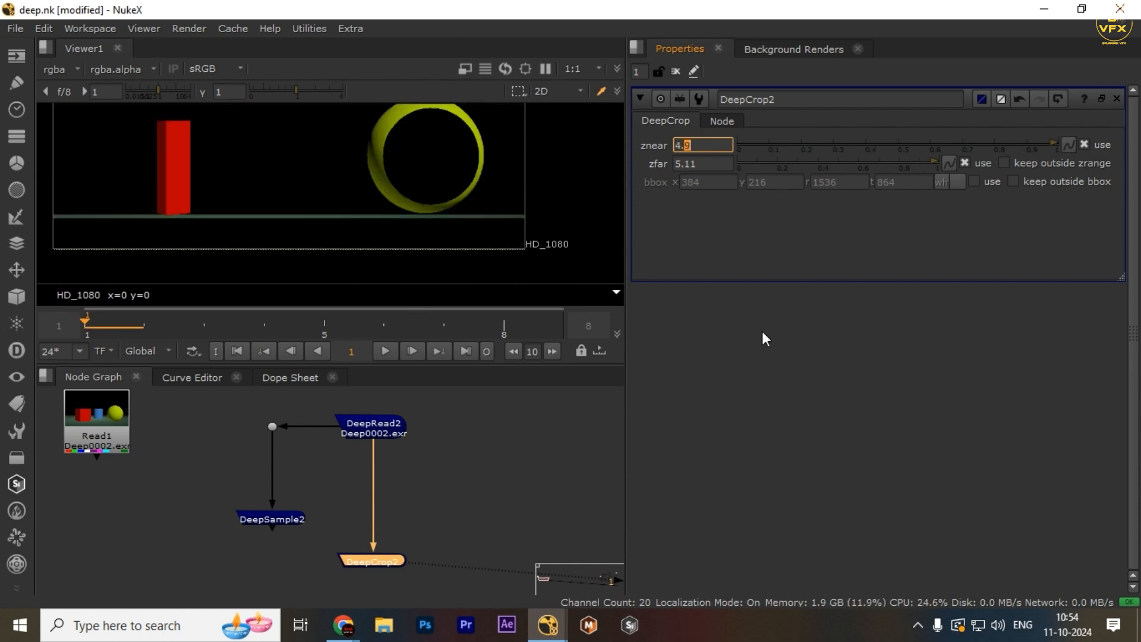
Step: Lower DeepCrop2's znear in 0.1 increments to 4 to bring back the front of the sphere
{"action": "key", "text": "Down"}
{"action": "key", "text": "Down"}
{"action": "key", "text": "Down"}
{"action": "key", "text": "Down"}
{"action": "key", "text": "Down"}
{"action": "key", "text": "Down"}
{"action": "key", "text": "Down"}
{"action": "key", "text": "Down"}
{"action": "key", "text": "Down"}
{"action": "key", "text": "Down"}
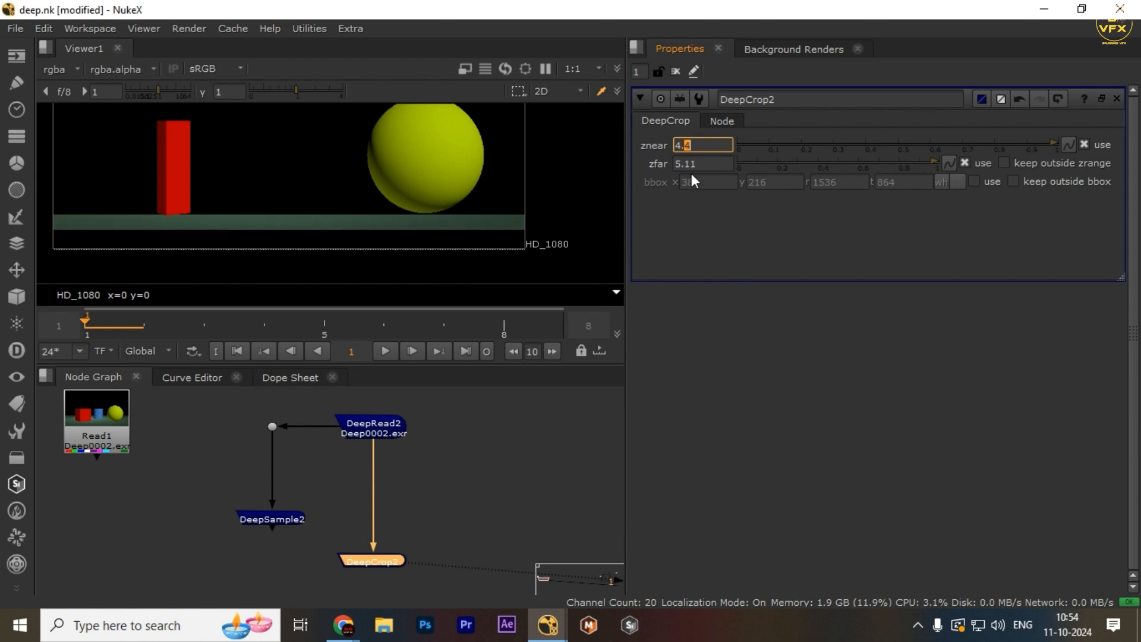
Step: Lower DeepCrop2's zfar to 4.98 to remove the red cube and set its znear to 3.3
{"action": "left_click", "coordinate": [690, 164]}
{"action": "key", "text": "Down"}
{"action": "key", "text": "Down"}
{"action": "key", "text": "Down"}
{"action": "key", "text": "Down"}
{"action": "key", "text": "Down"}
{"action": "key", "text": "Down"}
{"action": "key", "text": "Down"}
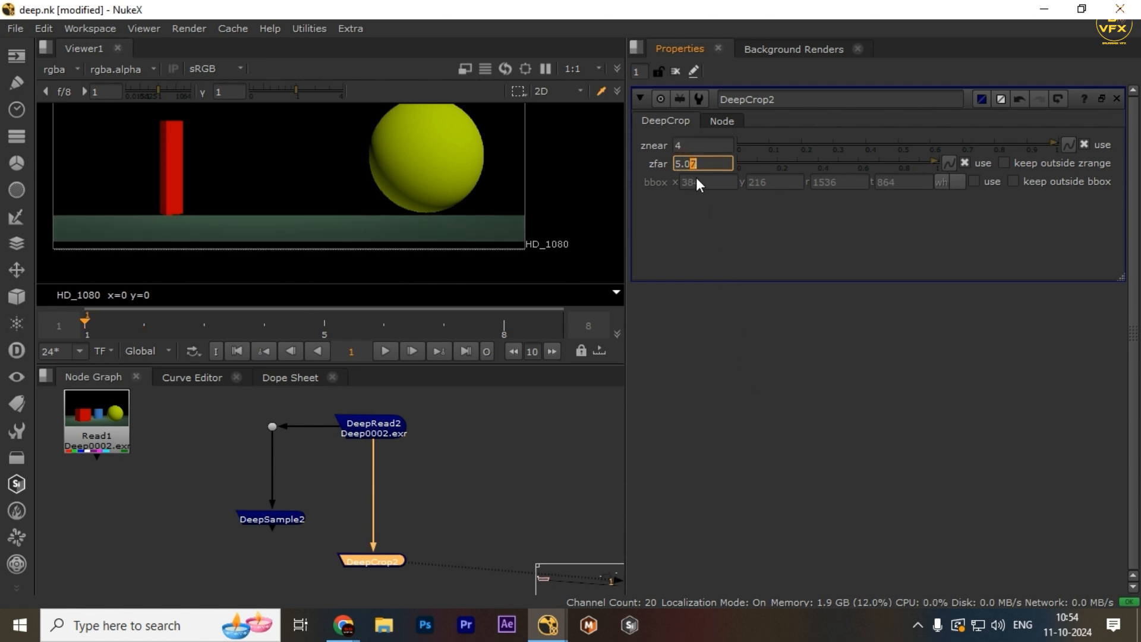
{"action": "key", "text": "Down"}
{"action": "key", "text": "Down"}
{"action": "key", "text": "Down"}
{"action": "key", "text": "Down"}
{"action": "key", "text": "Down"}
{"action": "key", "text": "Down"}
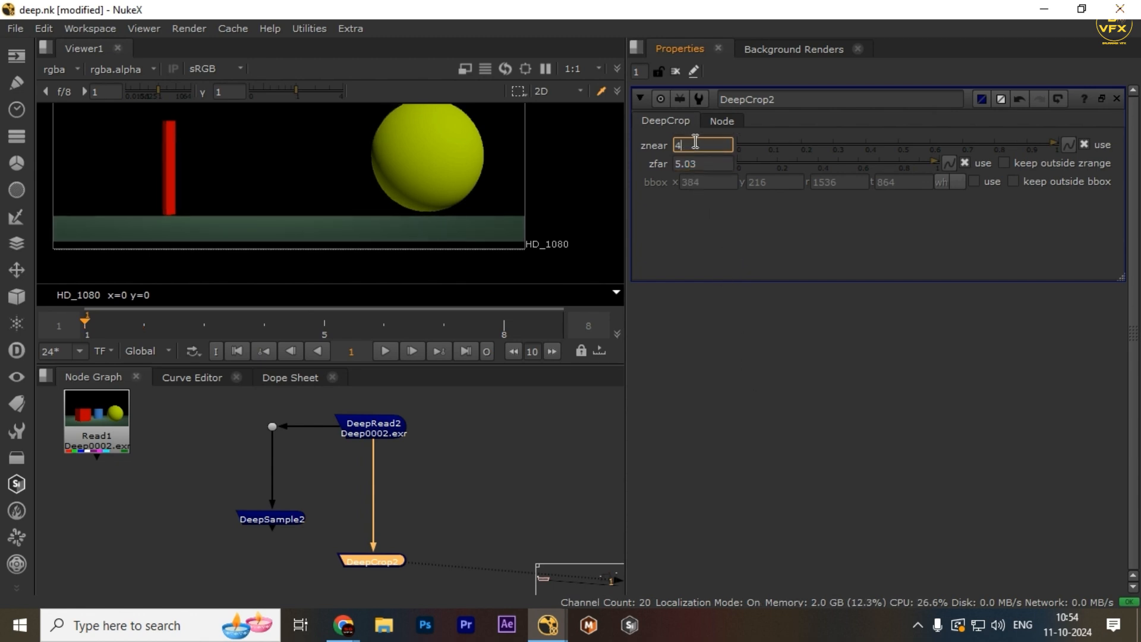
{"action": "scroll", "coordinate": [483, 202], "scroll_direction": "down", "scroll_amount": 2}
{"action": "middle_click_drag", "start_coordinate": [483, 202], "coordinate": [534, 214]}
{"action": "left_click_drag", "start_coordinate": [570, 125], "coordinate": [366, 216]}
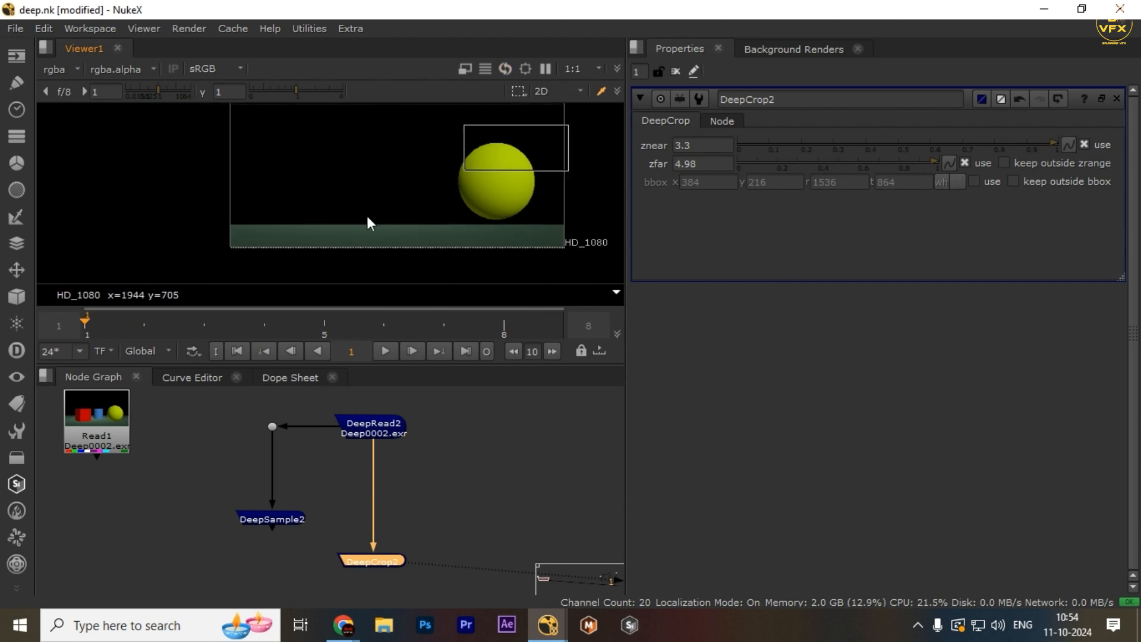
Step: Raise DeepCrop2's zfar in 0.01 increments to 5.26 to bring back part of the red cube
{"action": "left_click", "coordinate": [692, 164]}
{"action": "key", "text": "Up"}
{"action": "key", "text": "Up"}
{"action": "key", "text": "Up"}
{"action": "key", "text": "Up"}
{"action": "key", "text": "Up"}
{"action": "key", "text": "Up"}
{"action": "key", "text": "Up"}
{"action": "key", "text": "Up"}
{"action": "key", "text": "Up"}
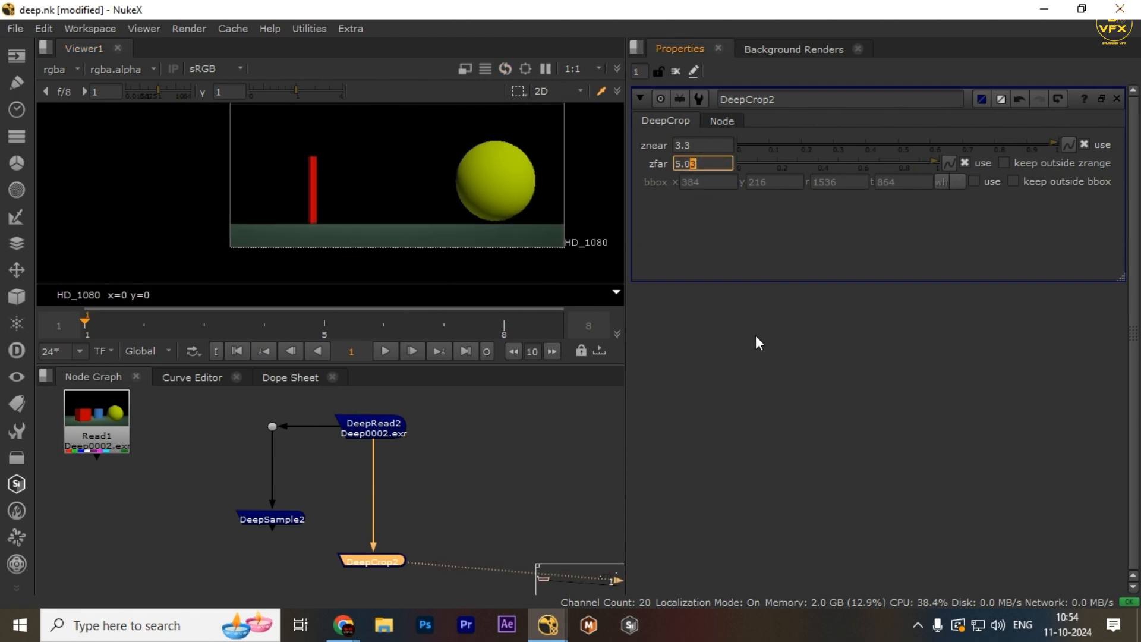
{"action": "key", "text": "Up"}
{"action": "key", "text": "Up"}
{"action": "key", "text": "Up"}
{"action": "key", "text": "Up"}
{"action": "key", "text": "Up"}
{"action": "key", "text": "Up"}
{"action": "key", "text": "Up"}
{"action": "key", "text": "Up"}
{"action": "key", "text": "Up"}
{"action": "key", "text": "Up"}
{"action": "key", "text": "Up"}
{"action": "key", "text": "Up"}
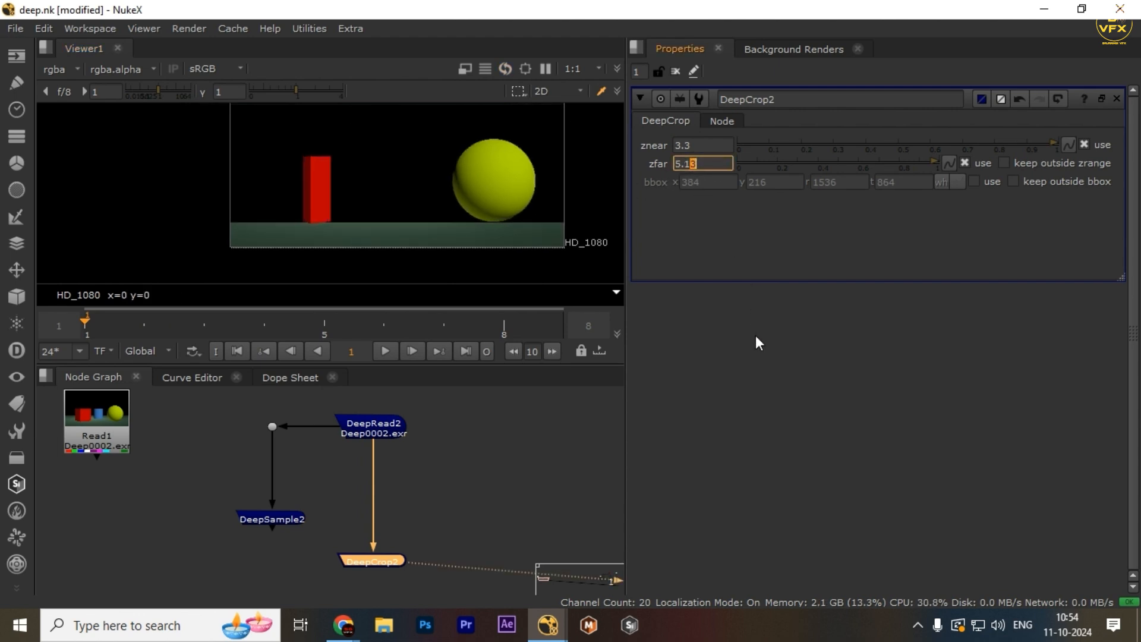
{"action": "key", "text": "Up"}
{"action": "key", "text": "Up"}
{"action": "key", "text": "Up"}
{"action": "key", "text": "Up"}
{"action": "left_click_drag", "start_coordinate": [369, 146], "coordinate": [461, 229]}
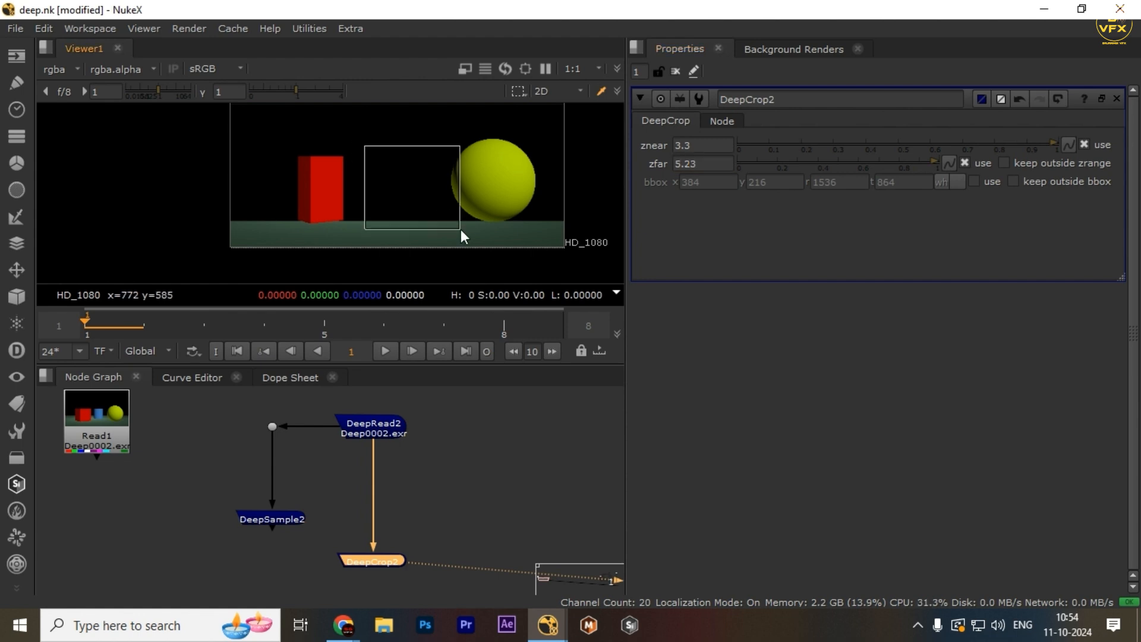
{"action": "left_click", "coordinate": [691, 159]}
{"action": "key", "text": "Up"}
{"action": "key", "text": "Up"}
{"action": "key", "text": "Up"}
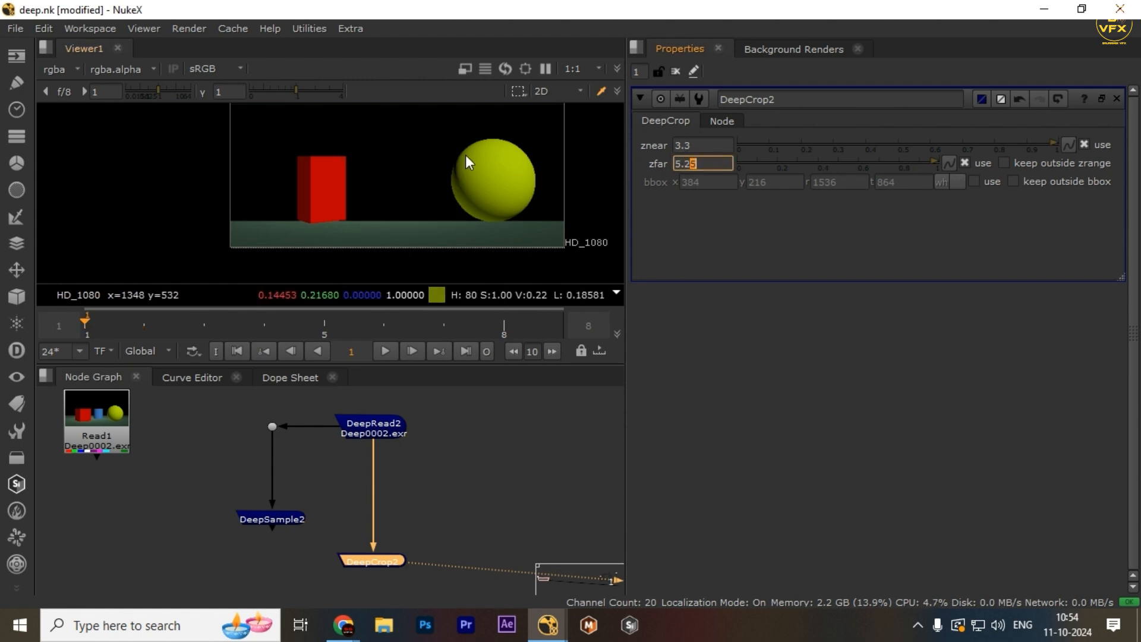
Step: View the original DeepRead2 image, then return to DeepCrop2's output for comparison
{"action": "left_click", "coordinate": [373, 420]}
{"action": "key", "text": "1"}
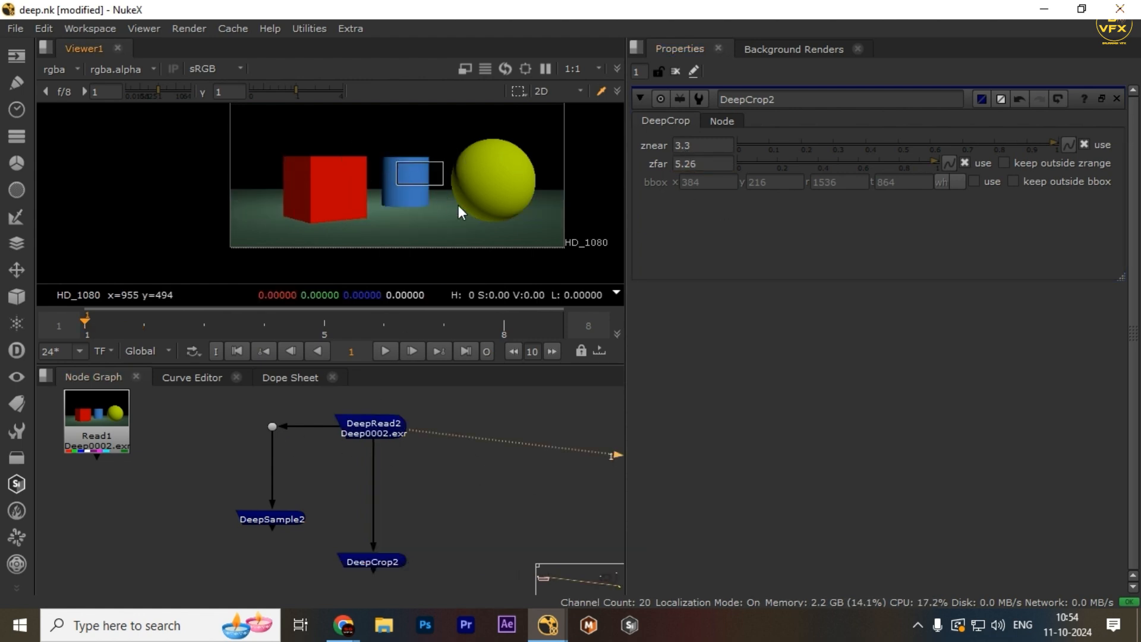
{"action": "left_click", "coordinate": [373, 562]}
{"action": "key", "text": "1"}
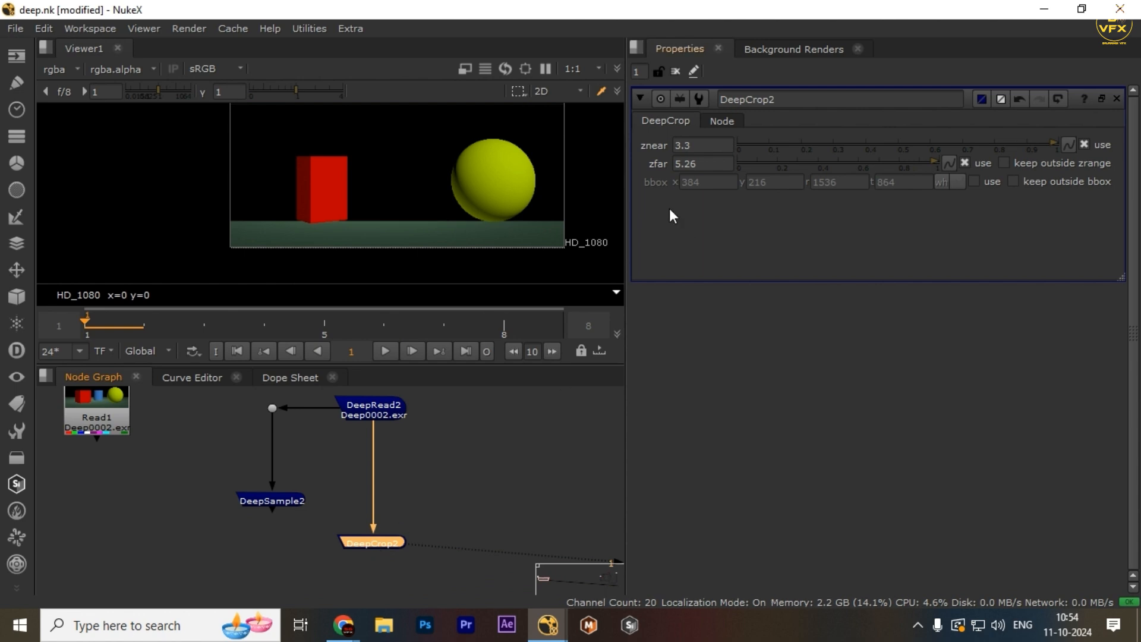
Step: Raise DeepCrop2's zfar to 6.13 to include the whole red cube while excluding the blue cylinder
{"action": "left_click", "coordinate": [692, 161]}
{"action": "key", "text": "Up"}
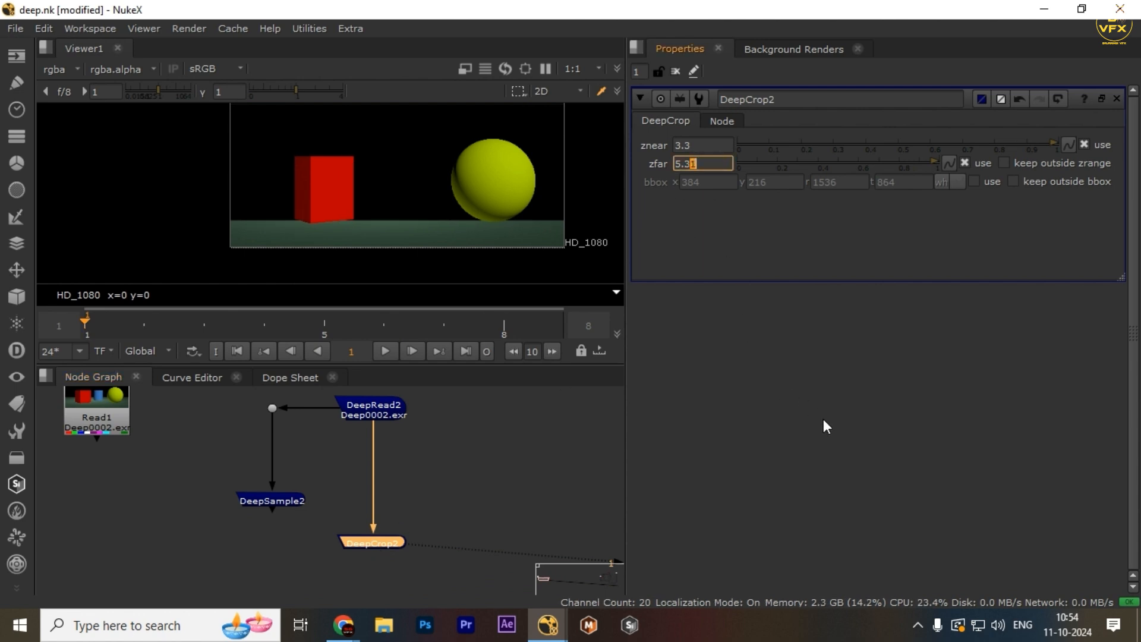
{"action": "key", "text": "Up"}
{"action": "key", "text": "Up"}
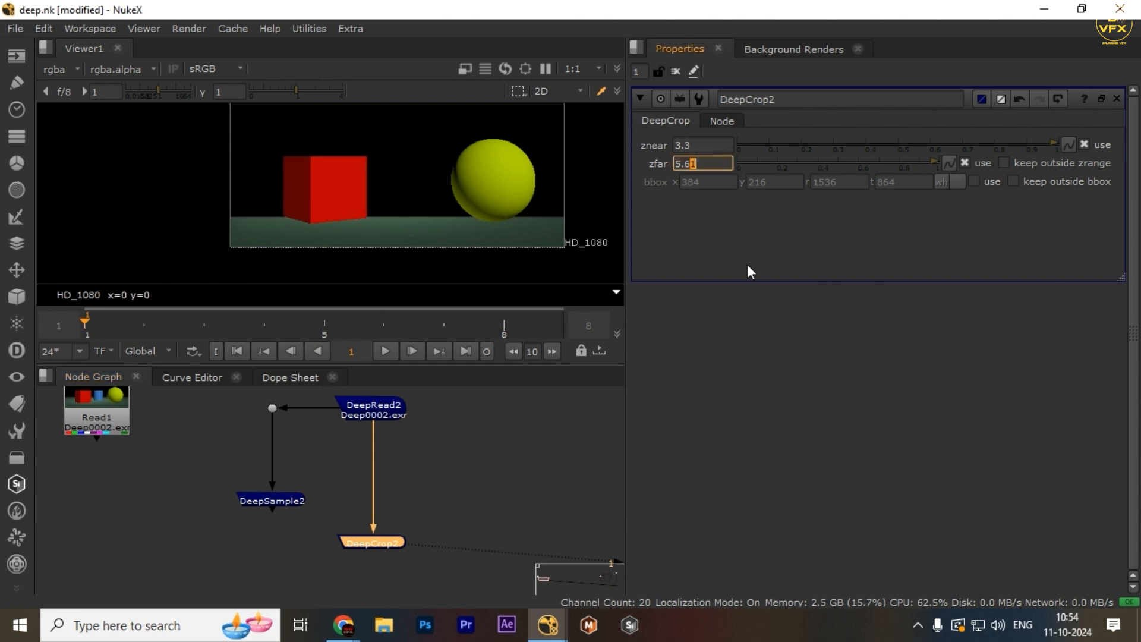
{"action": "key", "text": "Up"}
{"action": "key", "text": "Up"}
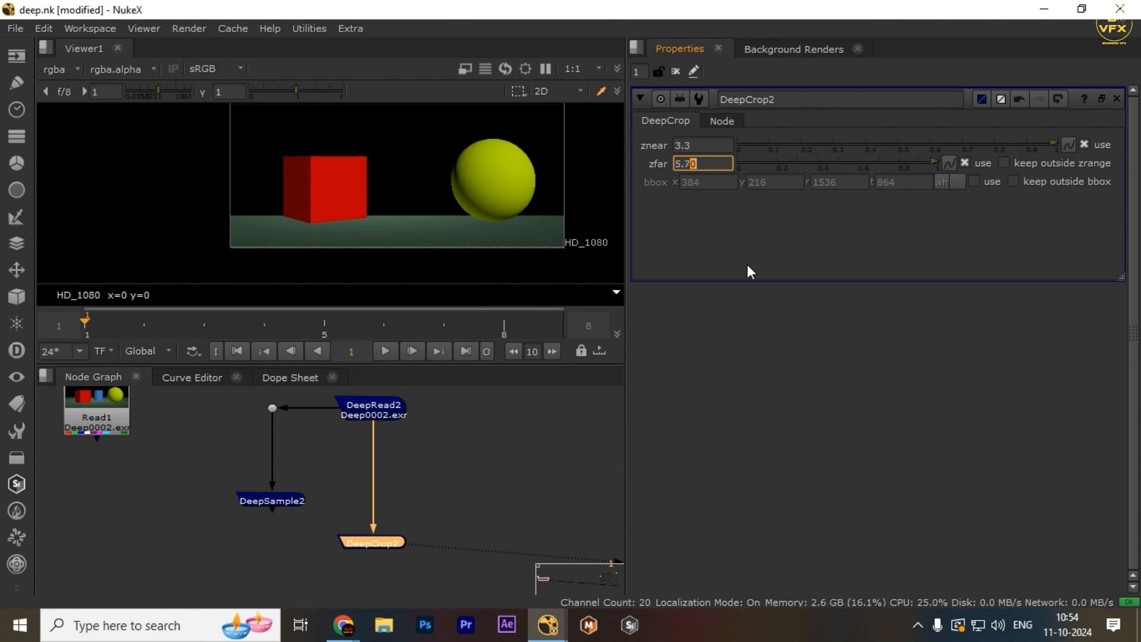
{"action": "key", "text": "Up"}
{"action": "key", "text": "Up"}
{"action": "key", "text": "Up"}
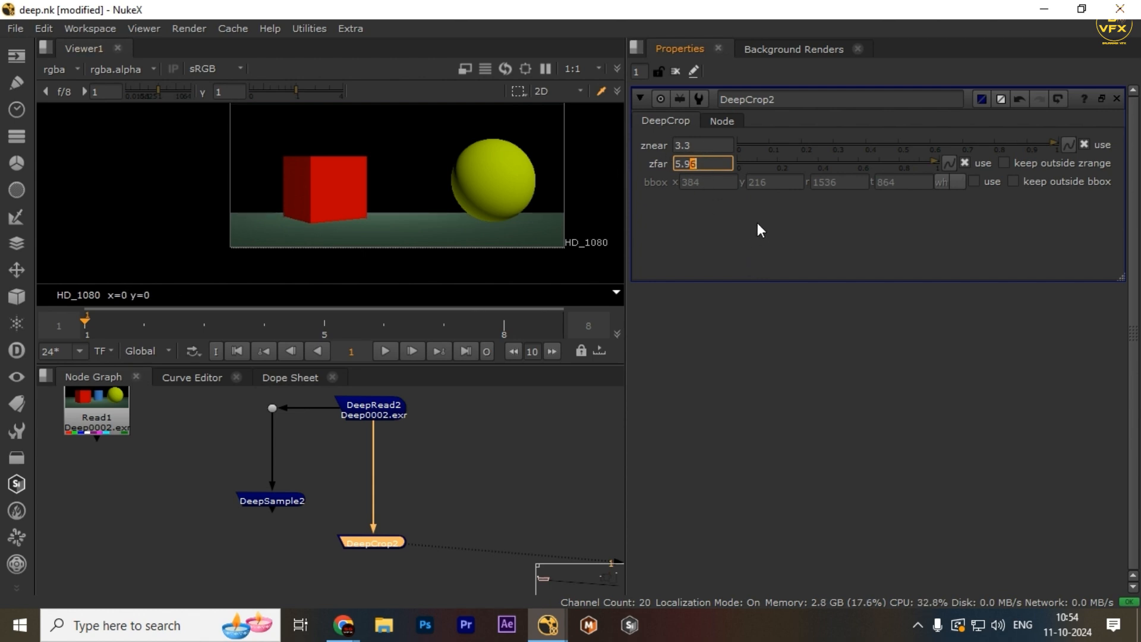
{"action": "key", "text": "Up"}
{"action": "key", "text": "Up"}
{"action": "key", "text": "Up"}
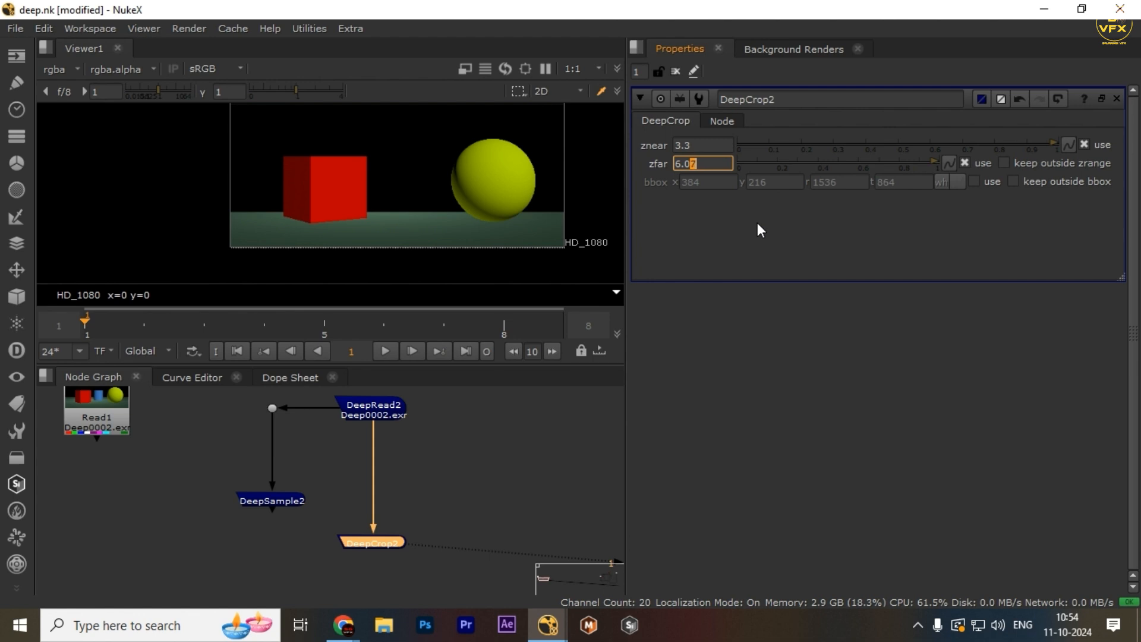
{"action": "key", "text": "Up"}
{"action": "key", "text": "Up"}
{"action": "key", "text": "Up"}
{"action": "key", "text": "Up"}
{"action": "key", "text": "Up"}
{"action": "key", "text": "Up"}
{"action": "key", "text": "Up"}
{"action": "left_click", "coordinate": [541, 176]}
{"action": "left_click_drag", "start_coordinate": [417, 556], "coordinate": [338, 515]}
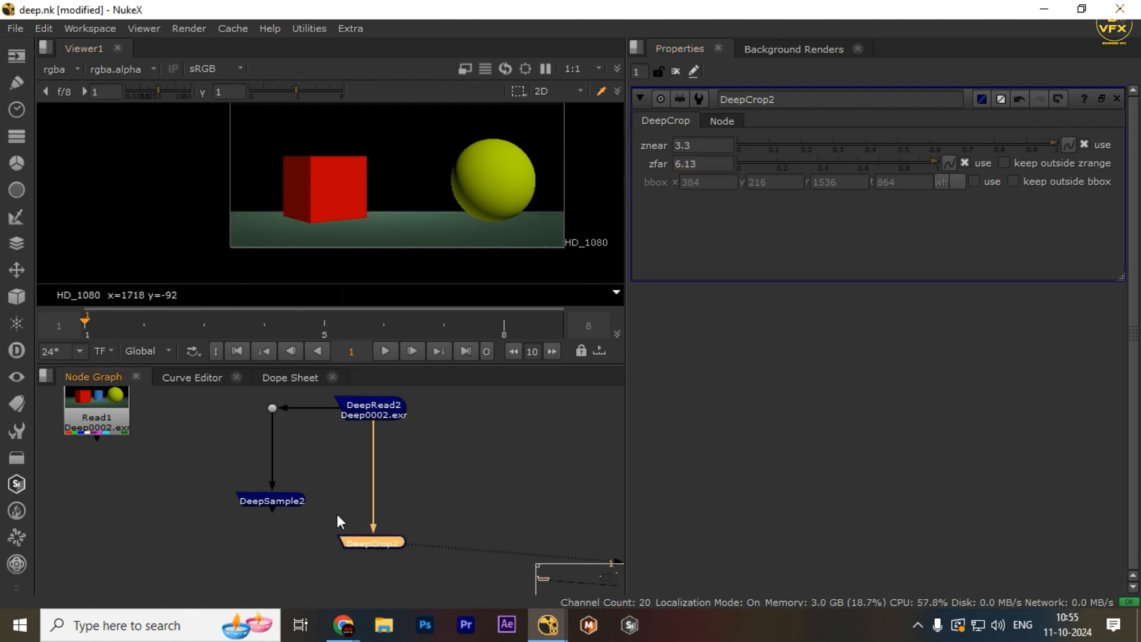
Step: Assign DeepCrop2 to viewer input 1 and DeepRead2 to viewer input 2, and switch between them
{"action": "key", "text": "1"}
{"action": "scroll", "coordinate": [404, 519], "scroll_direction": "down", "scroll_amount": 1}
{"action": "middle_click_drag", "start_coordinate": [410, 518], "coordinate": [426, 543]}
{"action": "left_click_drag", "start_coordinate": [477, 415], "coordinate": [346, 491]}
{"action": "key", "text": "2"}
{"action": "key", "text": "1"}
{"action": "key", "text": "2"}
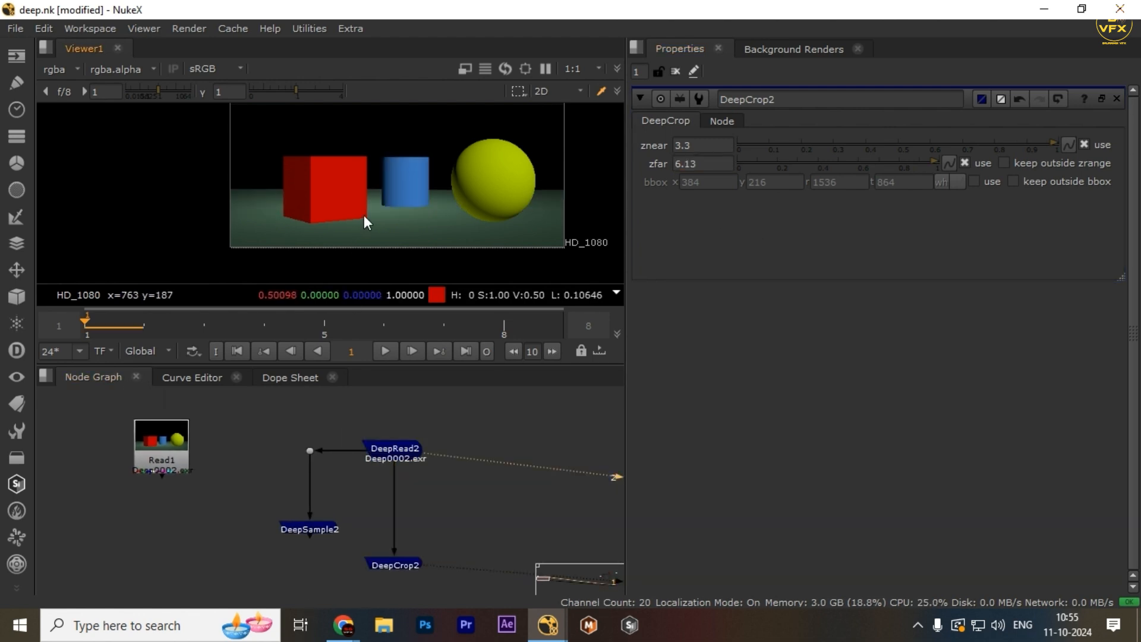
{"action": "key", "text": "1"}
Step: Maximize the viewer and compare the DeepCrop2 output with the original DeepRead2 image up close
{"action": "scroll", "coordinate": [375, 212], "scroll_direction": "up", "scroll_amount": 4}
{"action": "key", "text": "space"}
{"action": "middle_click_drag", "start_coordinate": [392, 290], "coordinate": [448, 126]}
{"action": "key", "text": "2"}
{"action": "key", "text": "1"}
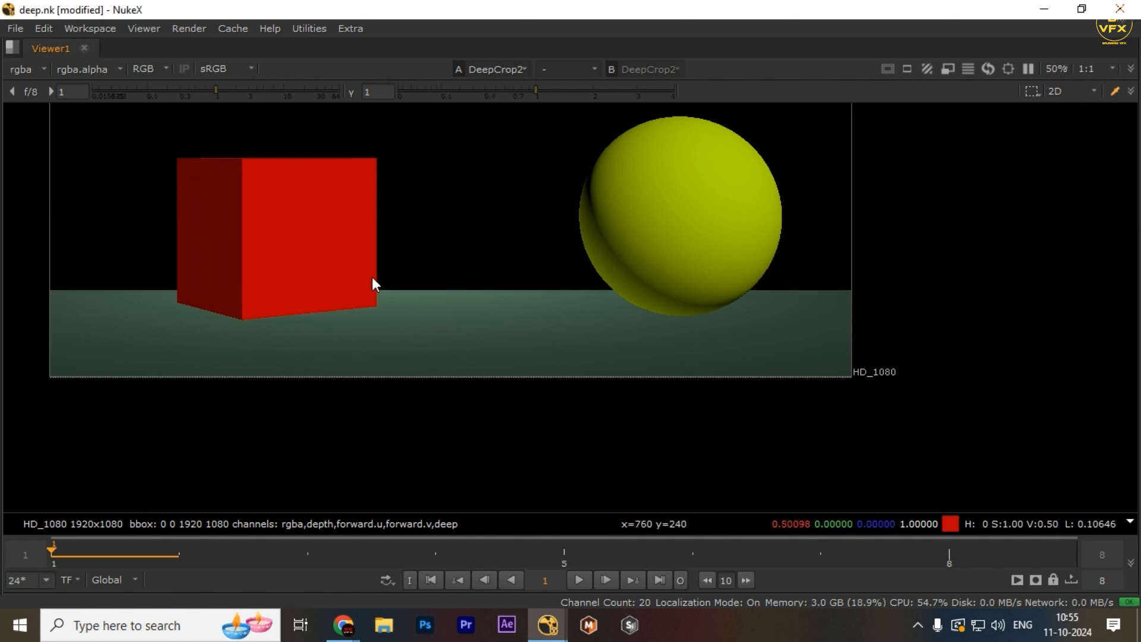
{"action": "scroll", "coordinate": [707, 200], "scroll_direction": "up", "scroll_amount": 2}
{"action": "key", "text": "2"}
{"action": "scroll", "coordinate": [460, 305], "scroll_direction": "down", "scroll_amount": 2}
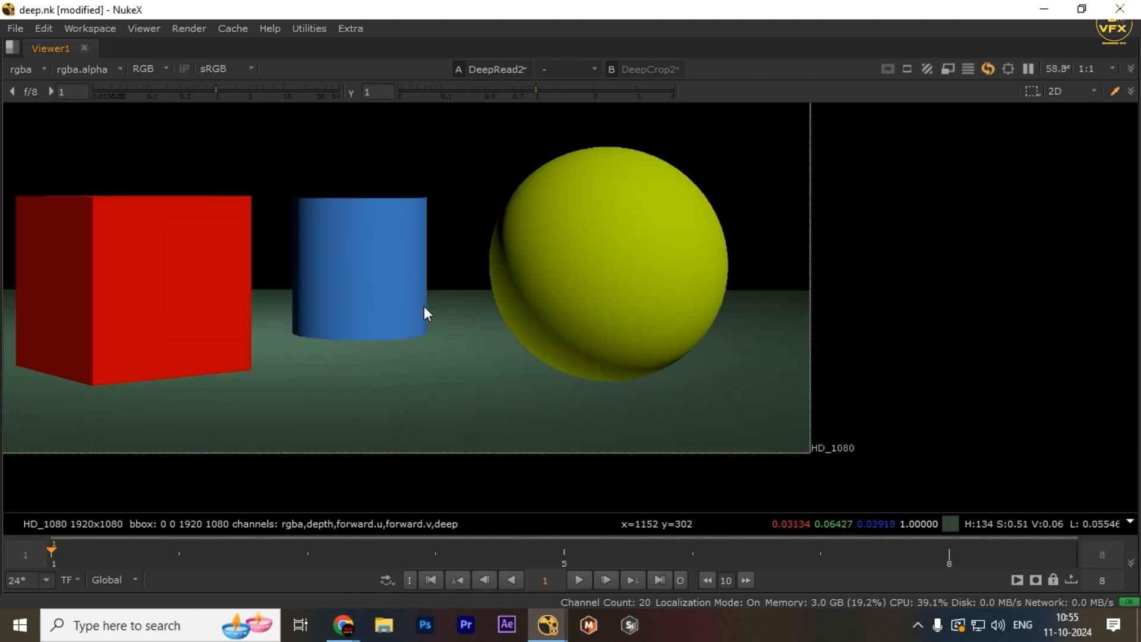
{"action": "middle_click_drag", "start_coordinate": [424, 306], "coordinate": [768, 311]}
{"action": "key", "text": "1"}
{"action": "scroll", "coordinate": [369, 236], "scroll_direction": "up", "scroll_amount": 3}
{"action": "key", "text": "2"}
{"action": "key", "text": "1"}
{"action": "scroll", "coordinate": [458, 275], "scroll_direction": "down", "scroll_amount": 4}
{"action": "scroll", "coordinate": [713, 383], "scroll_direction": "down", "scroll_amount": 1}
{"action": "key", "text": "2"}
{"action": "middle_click_drag", "start_coordinate": [713, 383], "coordinate": [534, 341]}
{"action": "key", "text": "1"}
Step: Examine the blue cylinder, red cube, sphere and floor in the original image against the cropped result
{"action": "left_click_drag", "start_coordinate": [446, 303], "coordinate": [622, 367]}
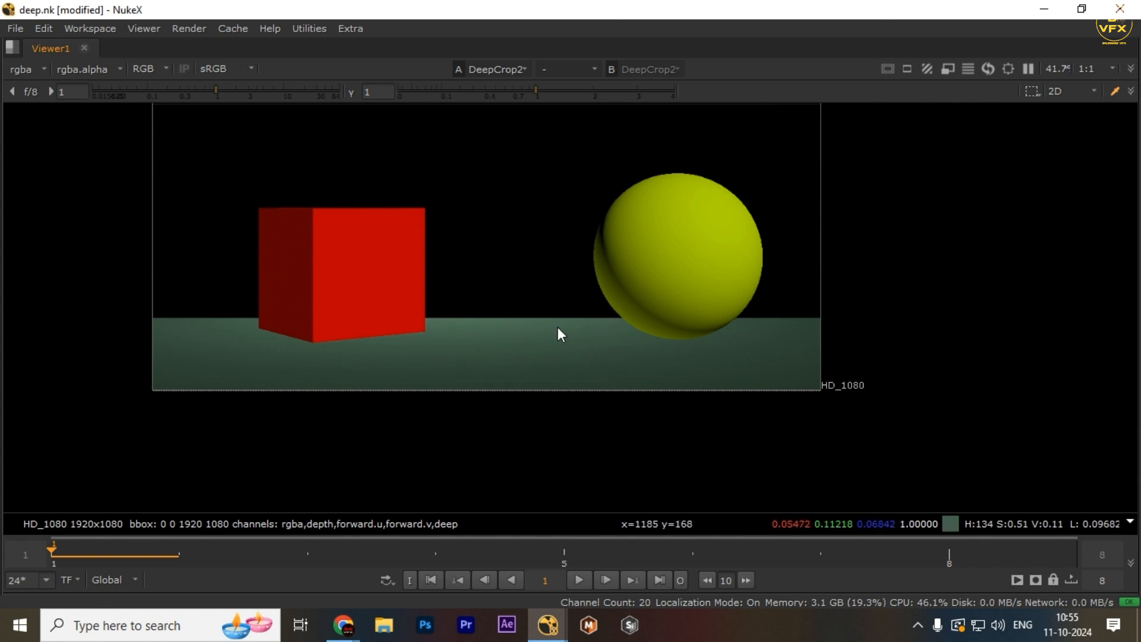
{"action": "key", "text": "2"}
{"action": "left_click_drag", "start_coordinate": [557, 203], "coordinate": [462, 332]}
{"action": "key", "text": "1"}
{"action": "key", "text": "2"}
{"action": "left_click_drag", "start_coordinate": [598, 197], "coordinate": [370, 383]}
{"action": "key", "text": "f"}
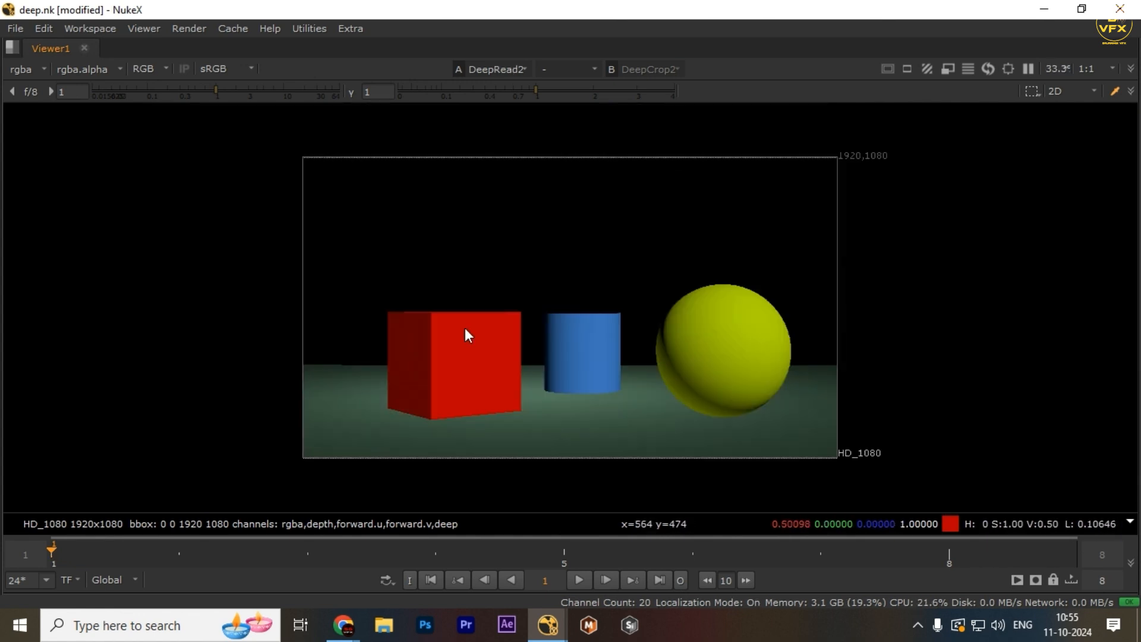
{"action": "left_click_drag", "start_coordinate": [776, 250], "coordinate": [246, 461]}
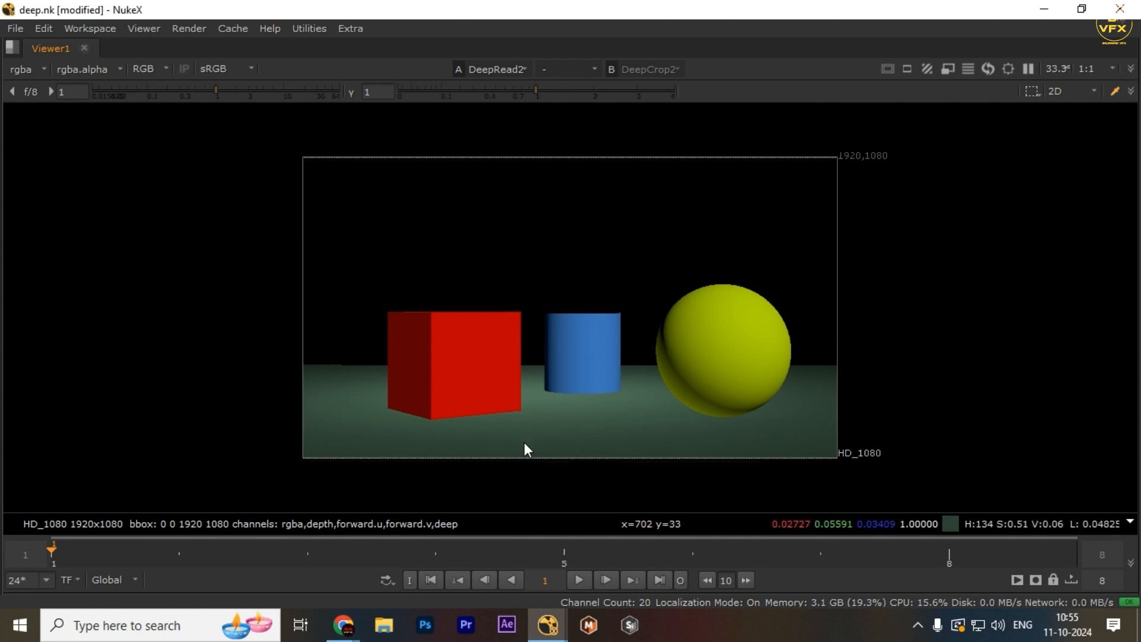
{"action": "left_click_drag", "start_coordinate": [261, 376], "coordinate": [930, 426]}
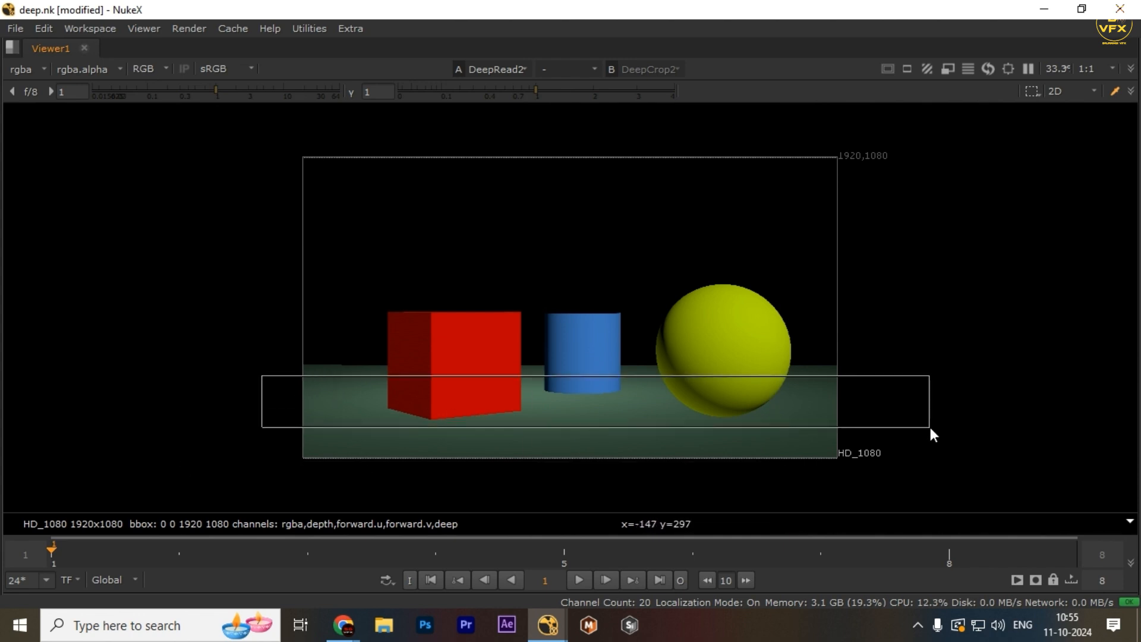
{"action": "left_click_drag", "start_coordinate": [909, 290], "coordinate": [402, 387]}
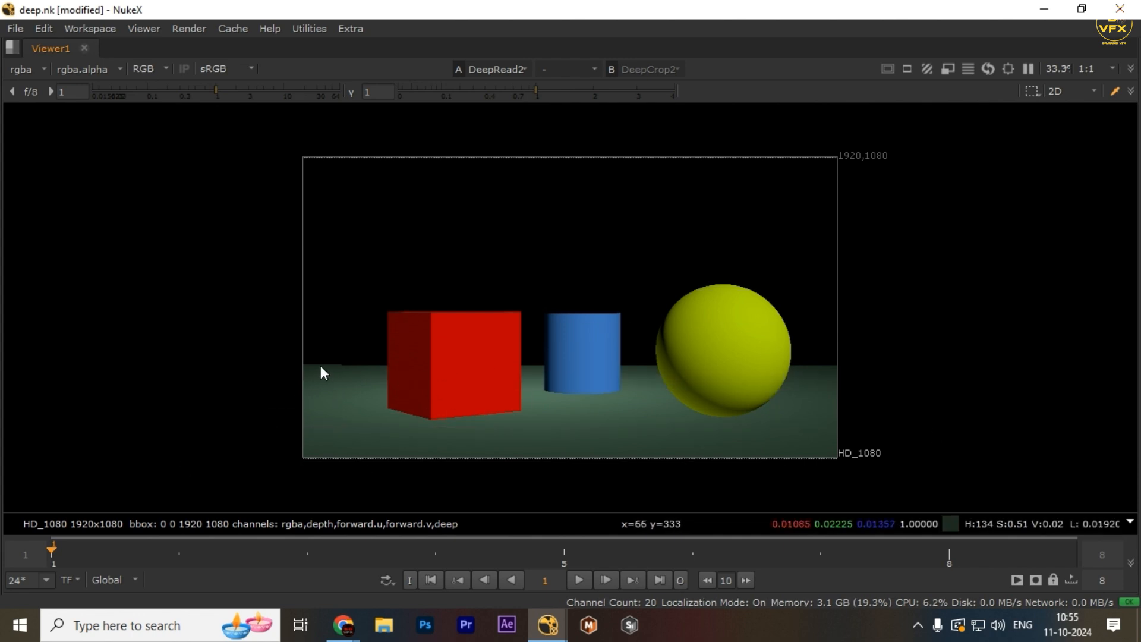
{"action": "left_click_drag", "start_coordinate": [283, 383], "coordinate": [877, 439]}
{"action": "left_click_drag", "start_coordinate": [875, 274], "coordinate": [302, 442]}
{"action": "key", "text": "2"}
{"action": "key", "text": "1"}
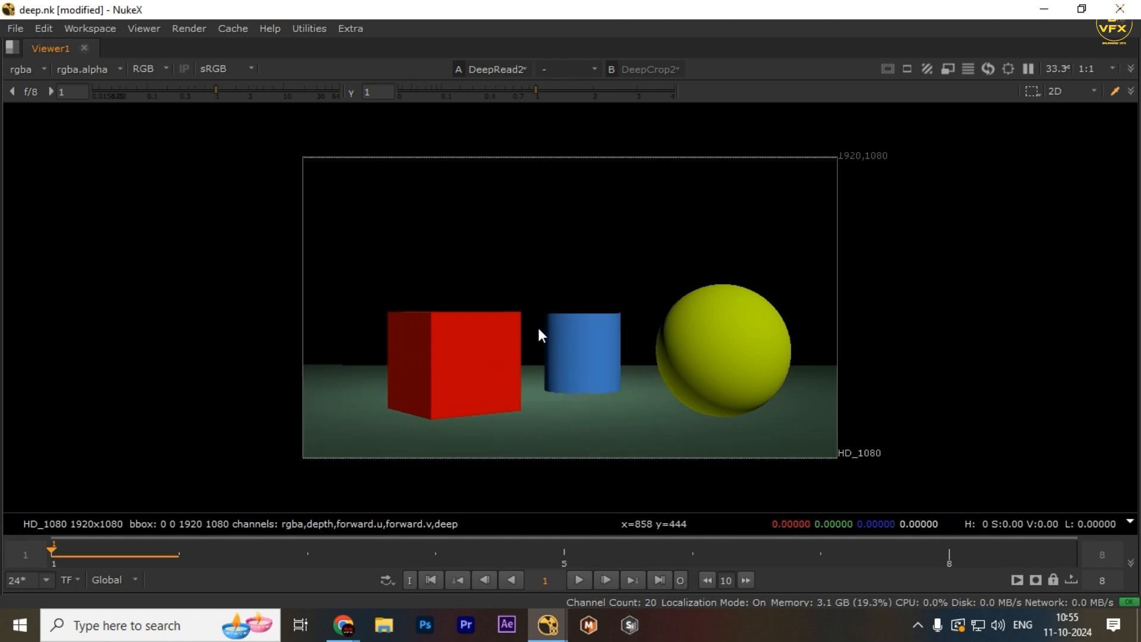
{"action": "left_click_drag", "start_coordinate": [537, 326], "coordinate": [616, 380]}
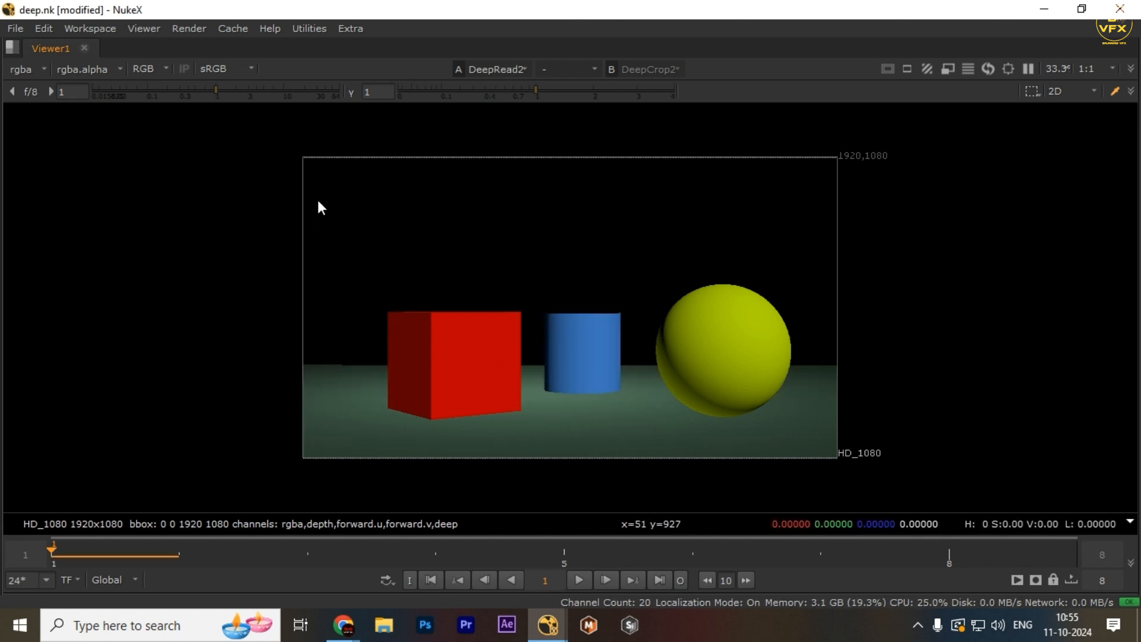
Step: Restore the full workspace layout and add a ColorCorrect node below DeepCrop2
{"action": "key", "text": "space"}
{"action": "left_click", "coordinate": [397, 563]}
{"action": "left_click", "coordinate": [386, 496]}
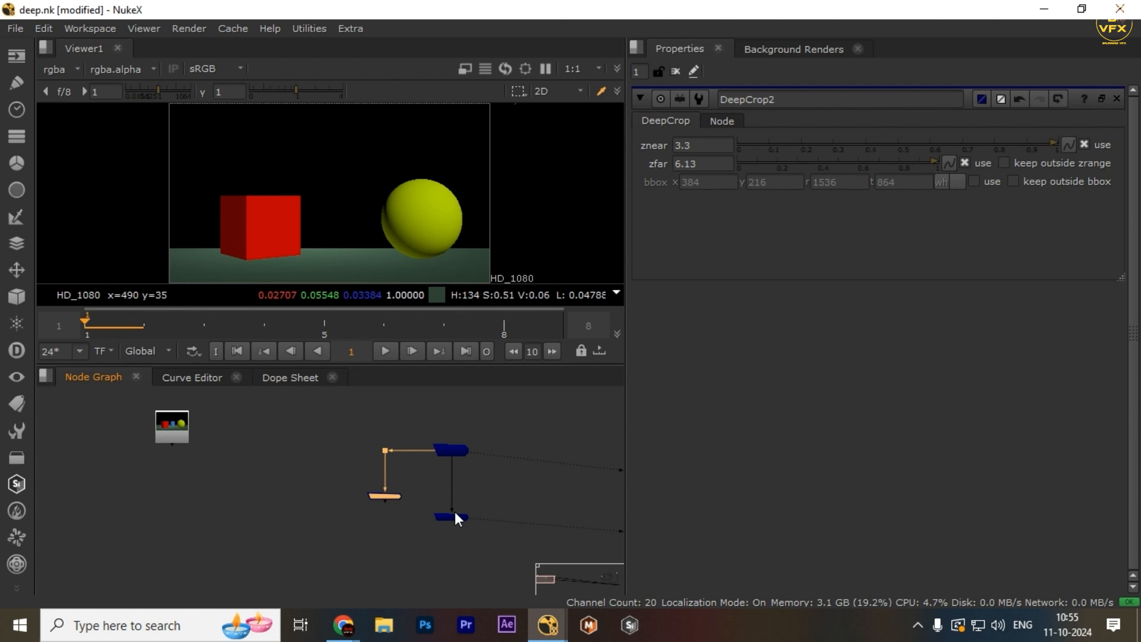
{"action": "left_click", "coordinate": [453, 517]}
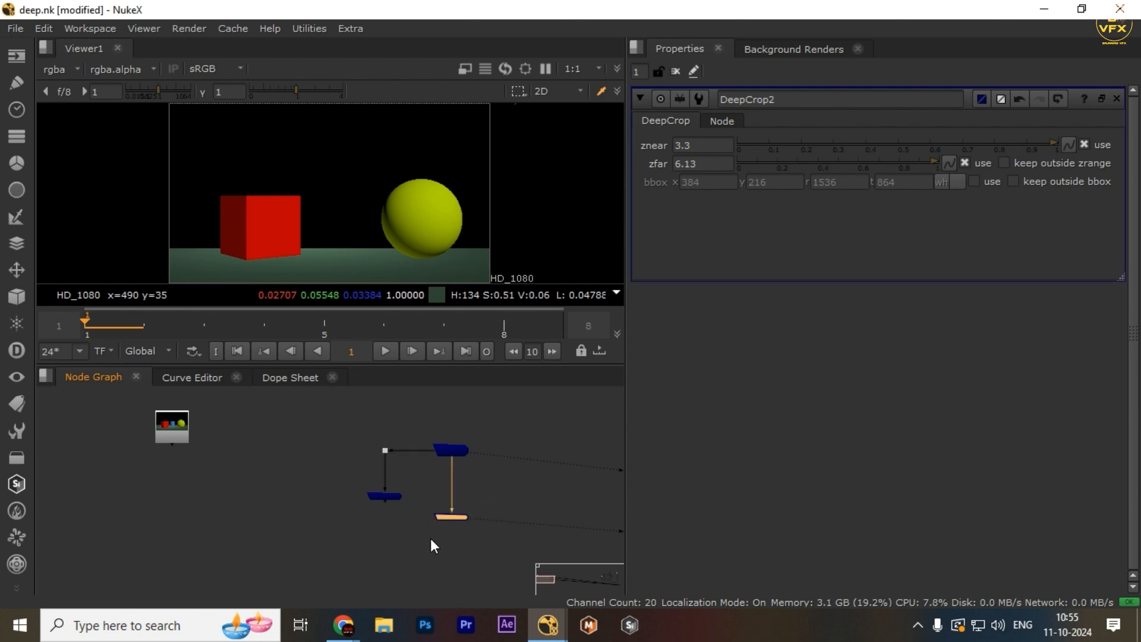
{"action": "left_click_drag", "start_coordinate": [289, 198], "coordinate": [490, 240]}
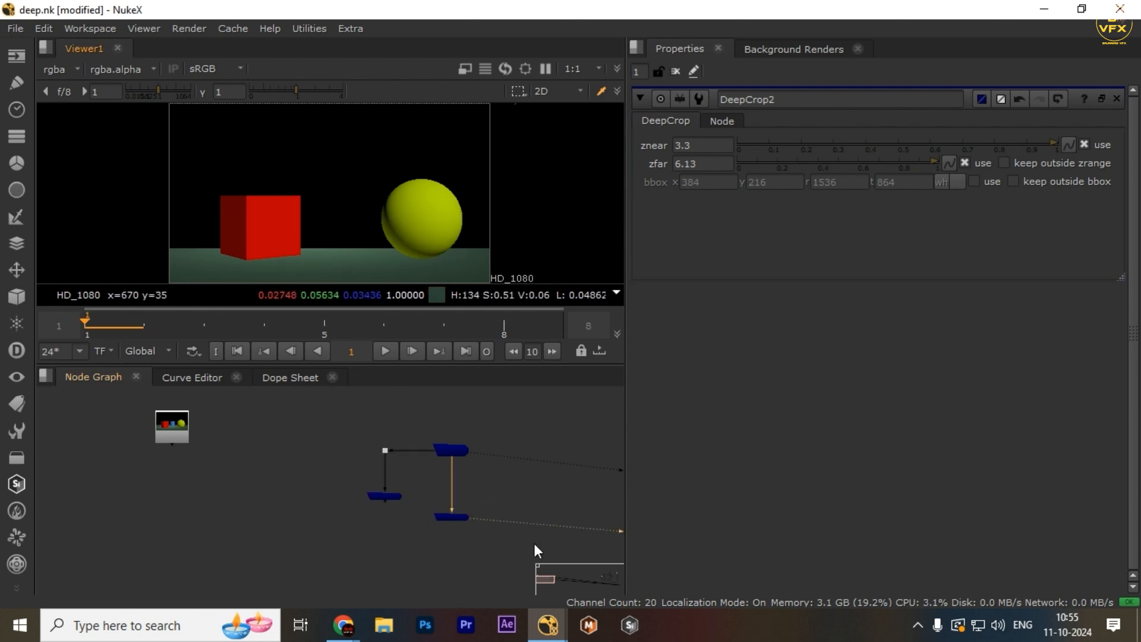
{"action": "scroll", "coordinate": [382, 509], "scroll_direction": "up", "scroll_amount": 3}
{"action": "scroll", "coordinate": [382, 497], "scroll_direction": "down", "scroll_amount": 5}
{"action": "left_click_drag", "start_coordinate": [371, 479], "coordinate": [362, 486]}
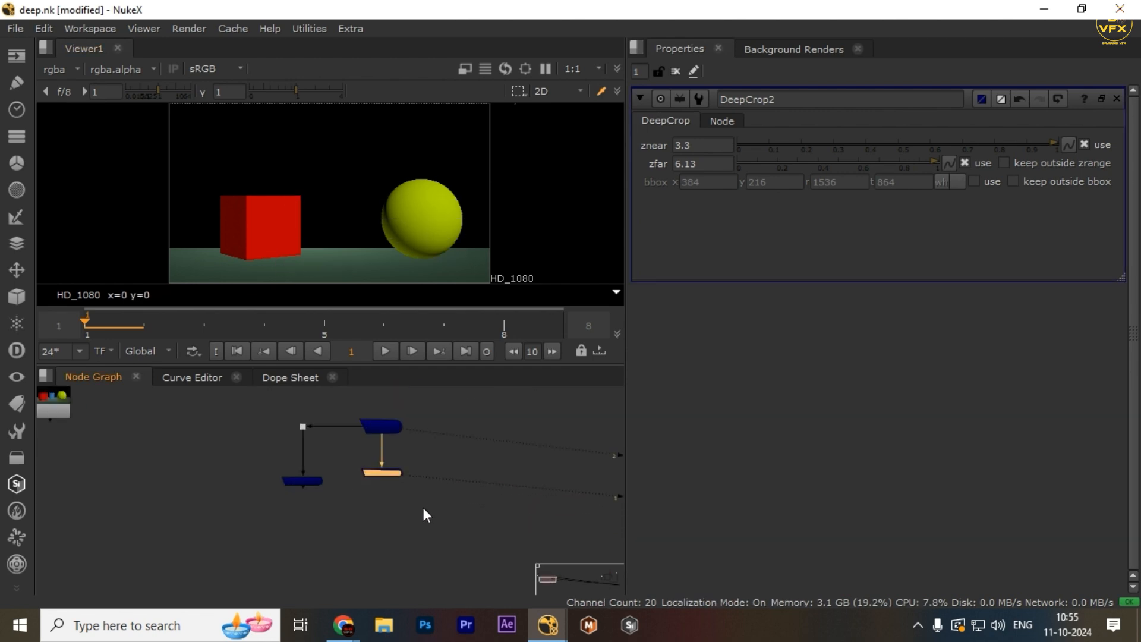
{"action": "middle_click_drag", "start_coordinate": [429, 479], "coordinate": [439, 465]}
{"action": "scroll", "coordinate": [438, 466], "scroll_direction": "up", "scroll_amount": 1}
{"action": "key", "text": "c"}
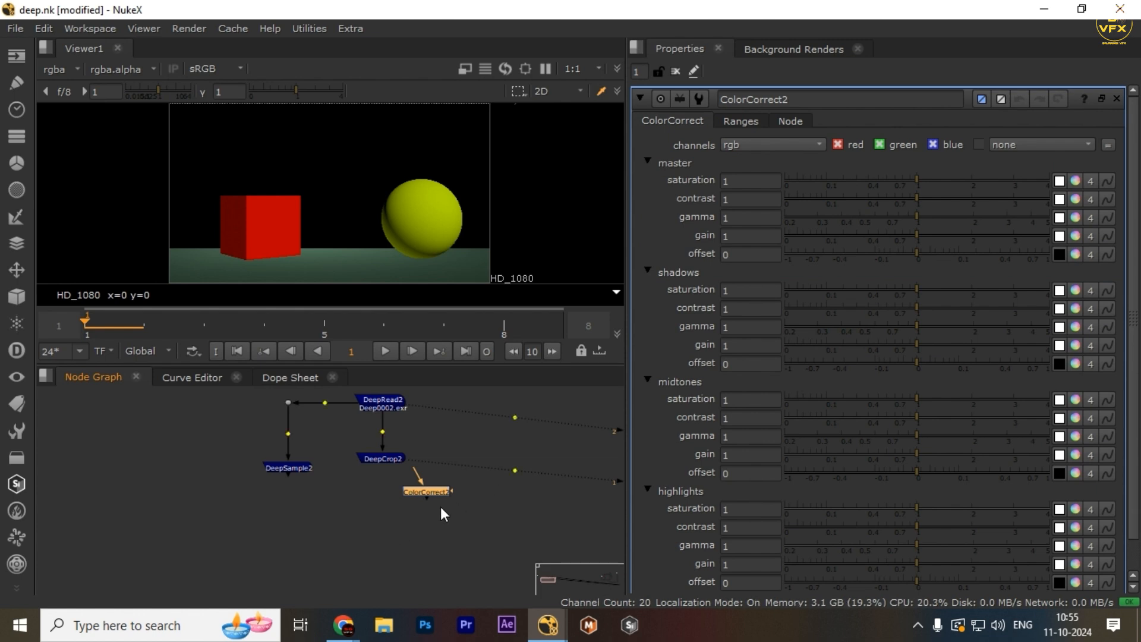
Step: Undo the addition of the ColorCorrect node below DeepCrop2
{"action": "key", "text": "ctrl+z"}
{"action": "scroll", "coordinate": [453, 506], "scroll_direction": "down", "scroll_amount": 8}
{"action": "middle_click_drag", "start_coordinate": [450, 504], "coordinate": [183, 461]}
{"action": "scroll", "coordinate": [358, 468], "scroll_direction": "up", "scroll_amount": 4}
{"action": "middle_click_drag", "start_coordinate": [358, 468], "coordinate": [464, 506]}
{"action": "scroll", "coordinate": [259, 477], "scroll_direction": "down", "scroll_amount": 4}
{"action": "scroll", "coordinate": [334, 488], "scroll_direction": "up", "scroll_amount": 7}
{"action": "middle_click_drag", "start_coordinate": [309, 477], "coordinate": [383, 498]}
{"action": "scroll", "coordinate": [446, 484], "scroll_direction": "up", "scroll_amount": 1}
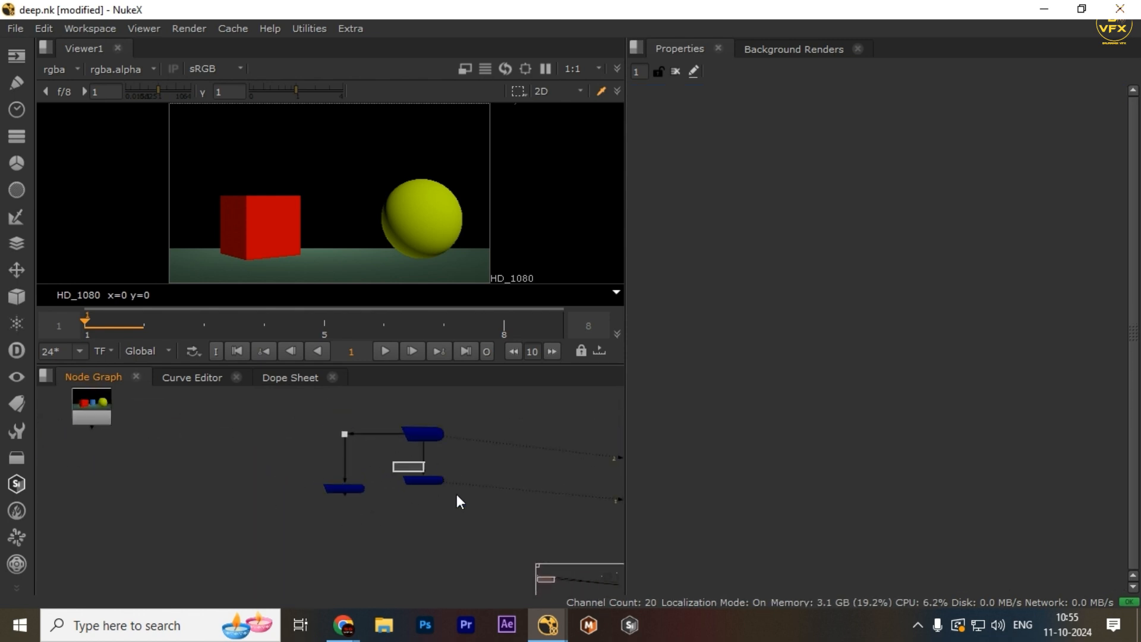
{"action": "middle_click_drag", "start_coordinate": [296, 550], "coordinate": [372, 519]}
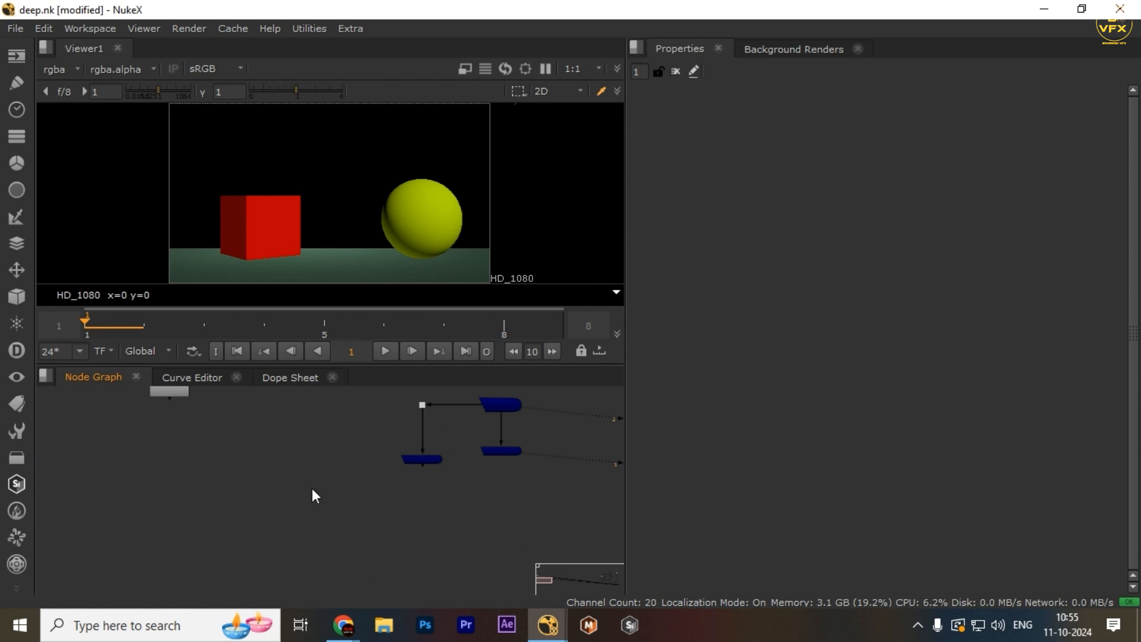
Step: Add a DeepToImage node after DeepCrop2 and position it with some space below the crop node
{"action": "left_click_drag", "start_coordinate": [556, 415], "coordinate": [481, 467]}
{"action": "scroll", "coordinate": [509, 457], "scroll_direction": "up", "scroll_amount": 3}
{"action": "left_click_drag", "start_coordinate": [546, 412], "coordinate": [454, 479]}
{"action": "scroll", "coordinate": [433, 472], "scroll_direction": "down", "scroll_amount": 2}
{"action": "middle_click_drag", "start_coordinate": [433, 471], "coordinate": [321, 510]}
{"action": "scroll", "coordinate": [392, 507], "scroll_direction": "up", "scroll_amount": 4}
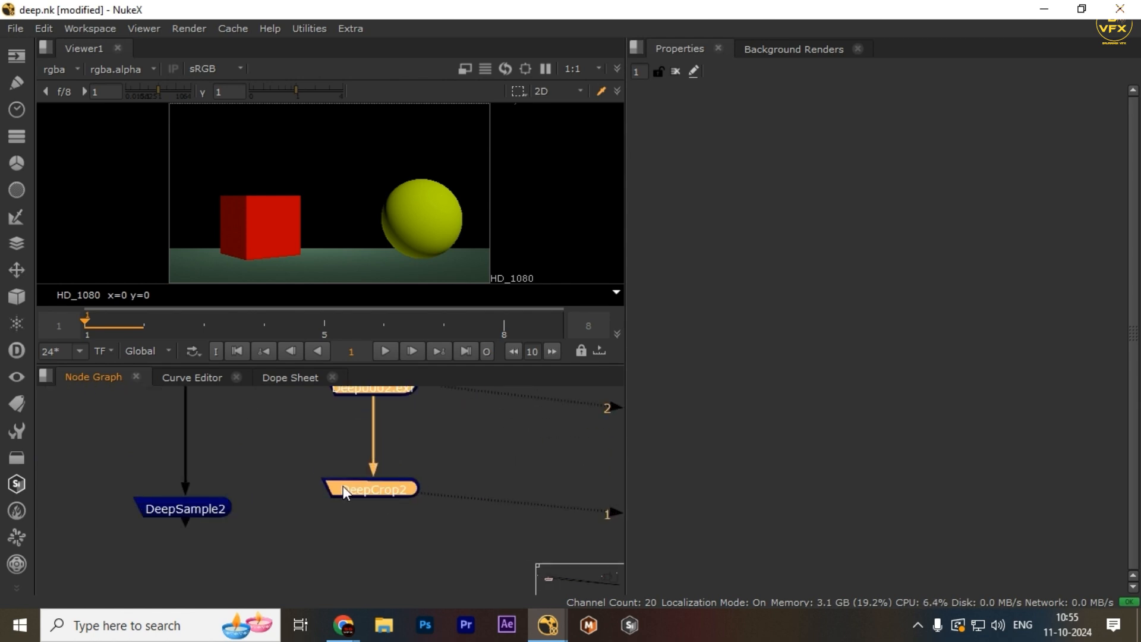
{"action": "key", "text": "Tab"}
{"action": "type", "text": "dee"}
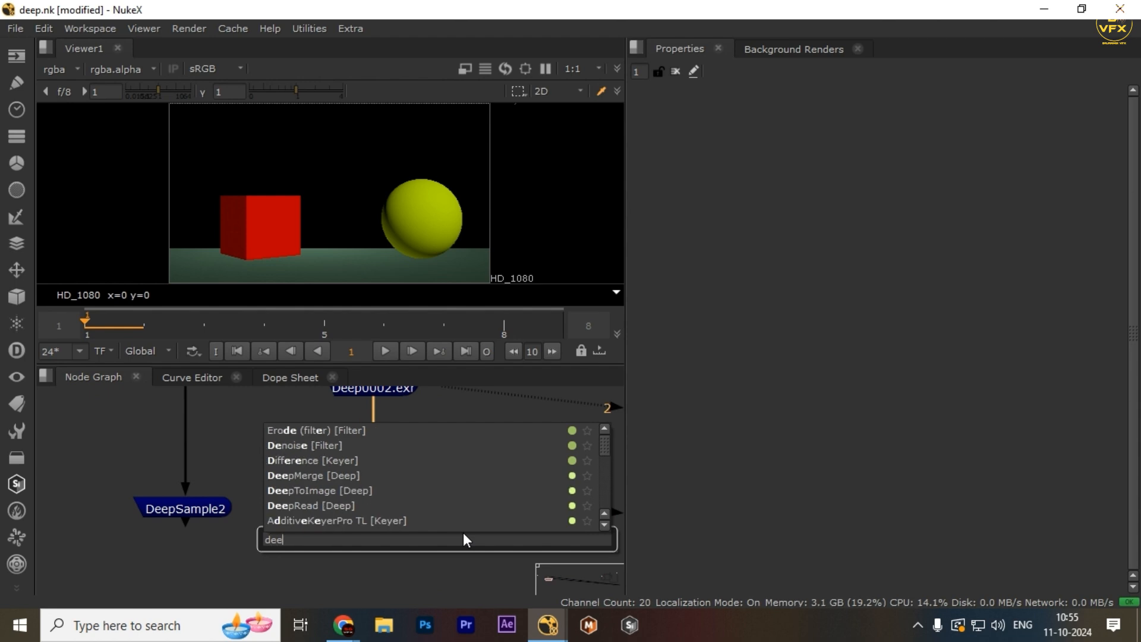
{"action": "type", "text": "pto"}
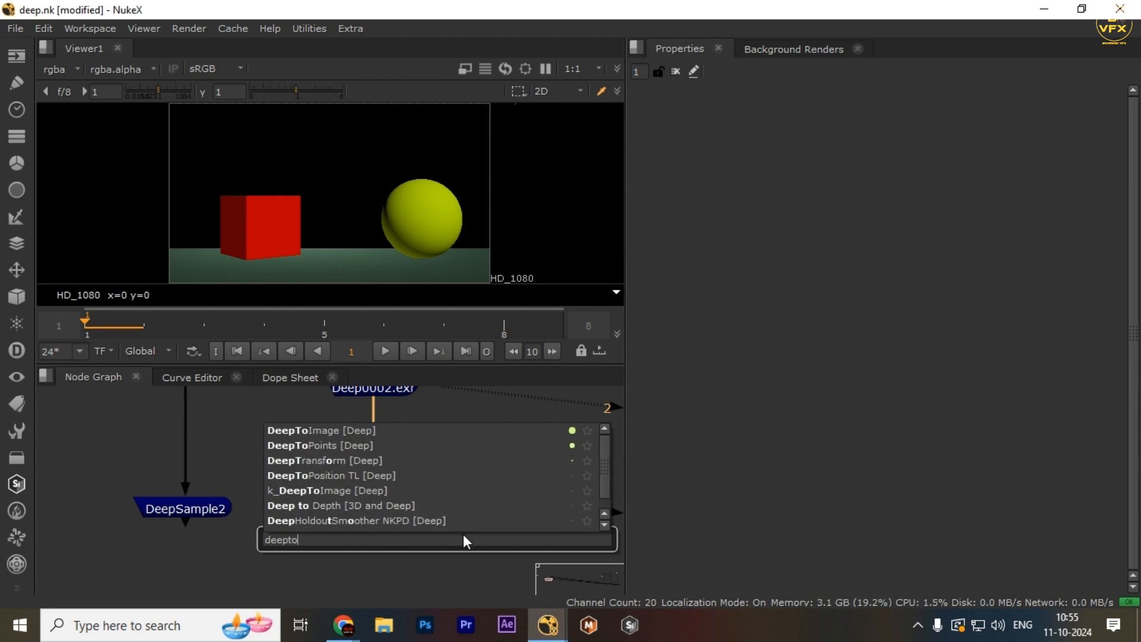
{"action": "key", "text": "Down"}
{"action": "key", "text": "Return"}
{"action": "scroll", "coordinate": [457, 499], "scroll_direction": "down", "scroll_amount": 2}
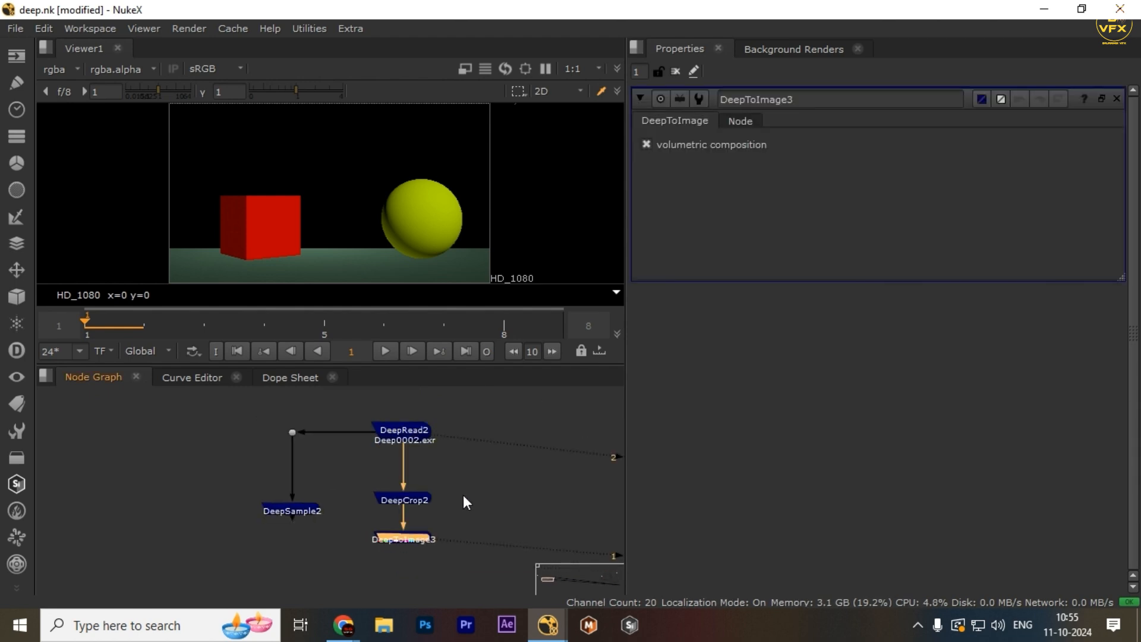
{"action": "left_click", "coordinate": [445, 473]}
{"action": "scroll", "coordinate": [416, 480], "scroll_direction": "down", "scroll_amount": 2}
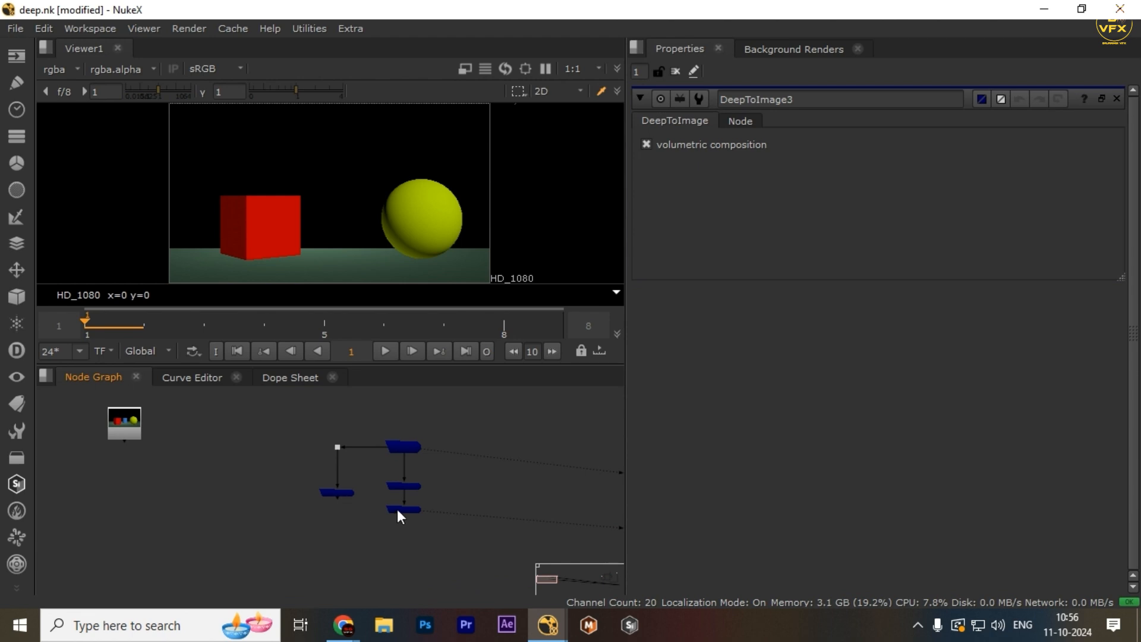
{"action": "left_click_drag", "start_coordinate": [397, 510], "coordinate": [396, 534]}
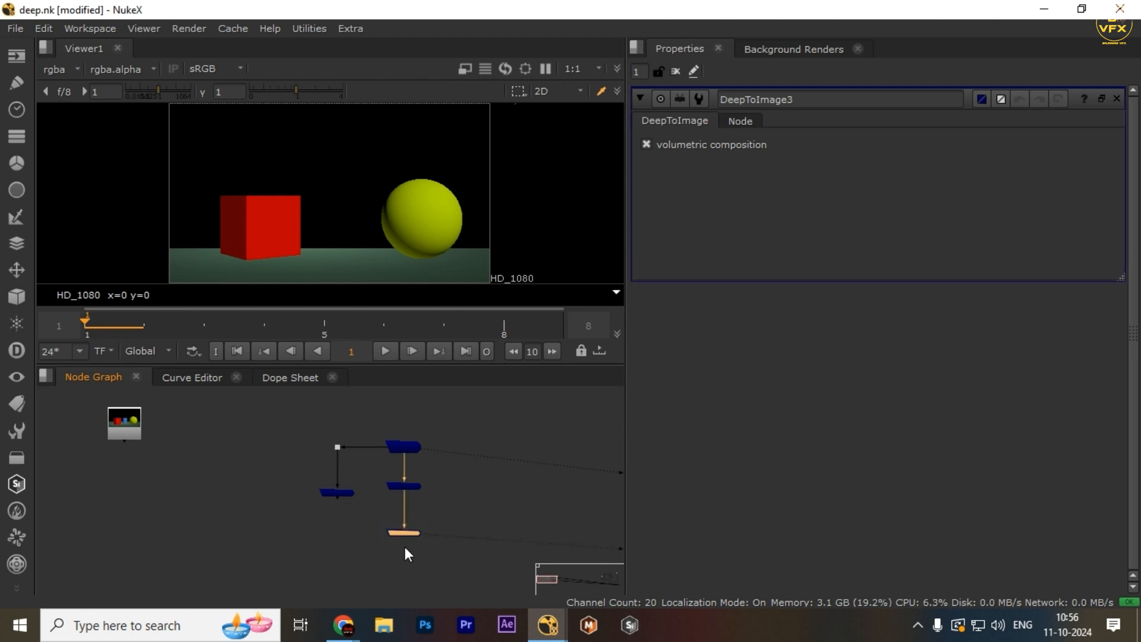
Step: Try a ColorCorrect after DeepToImage3, replace it with a Grade, test a gain of 1.44 and undo the gain change
{"action": "key", "text": "c"}
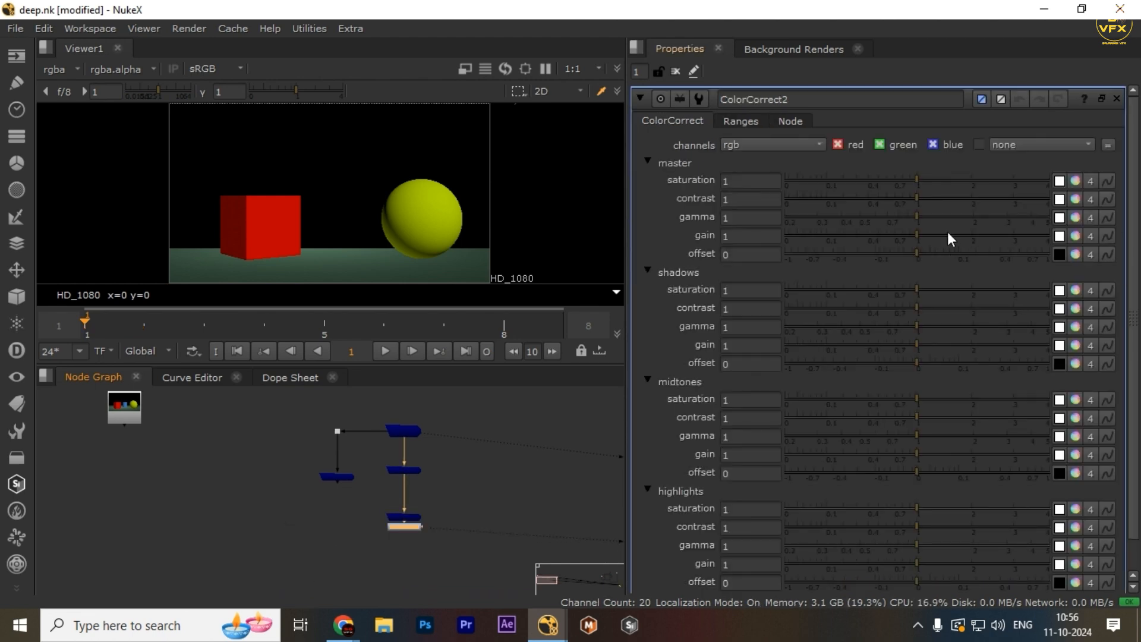
{"action": "key", "text": "Delete"}
{"action": "left_click_drag", "start_coordinate": [489, 494], "coordinate": [345, 552]}
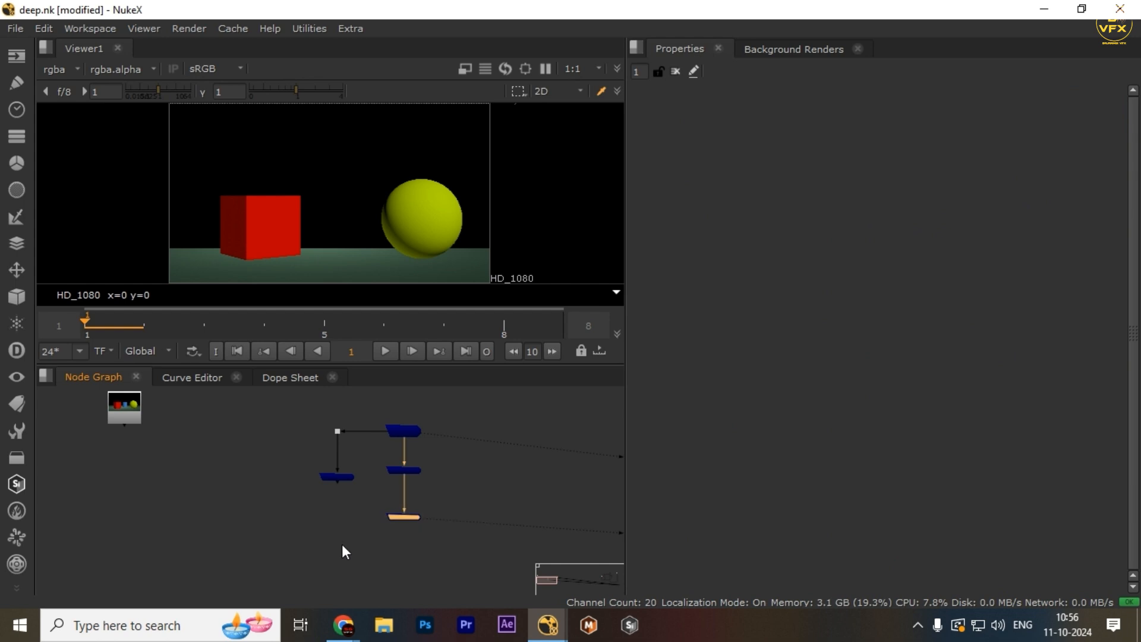
{"action": "key", "text": "g"}
{"action": "mouse_move", "coordinate": [935, 216]}
{"action": "left_mouse_down"}
{"action": "mouse_move", "coordinate": [929, 225]}
{"action": "mouse_move", "coordinate": [955, 222]}
{"action": "left_mouse_up"}
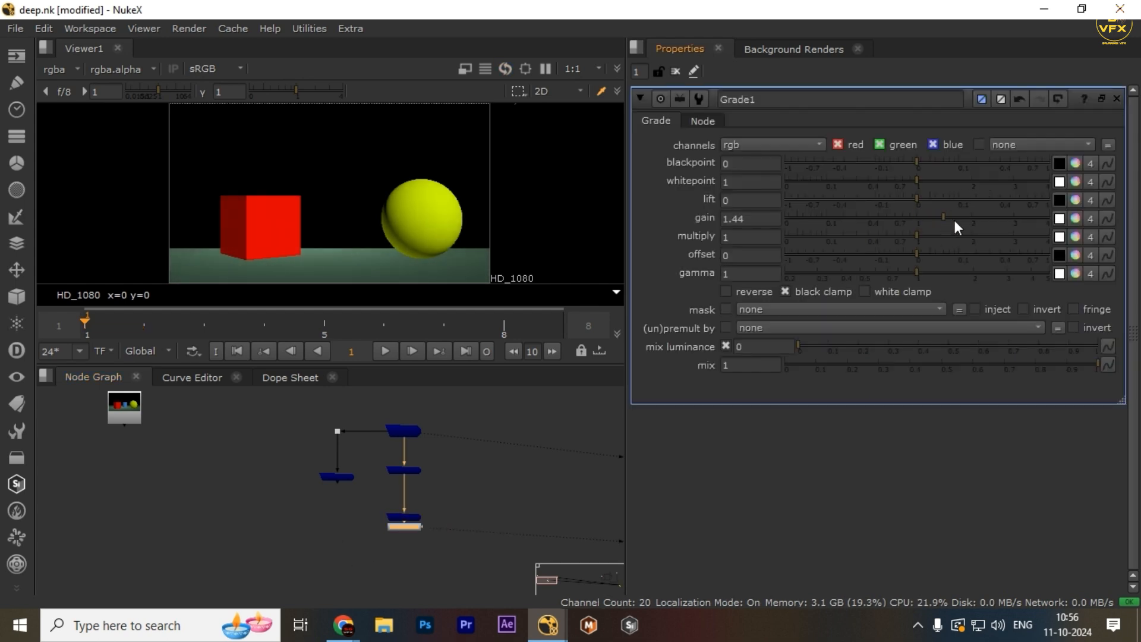
{"action": "key", "text": "ctrl+z"}
Step: Move DeepToImage3 together with the Grade beside DeepCrop2, and delete the Grade node
{"action": "left_click_drag", "start_coordinate": [478, 504], "coordinate": [363, 553]}
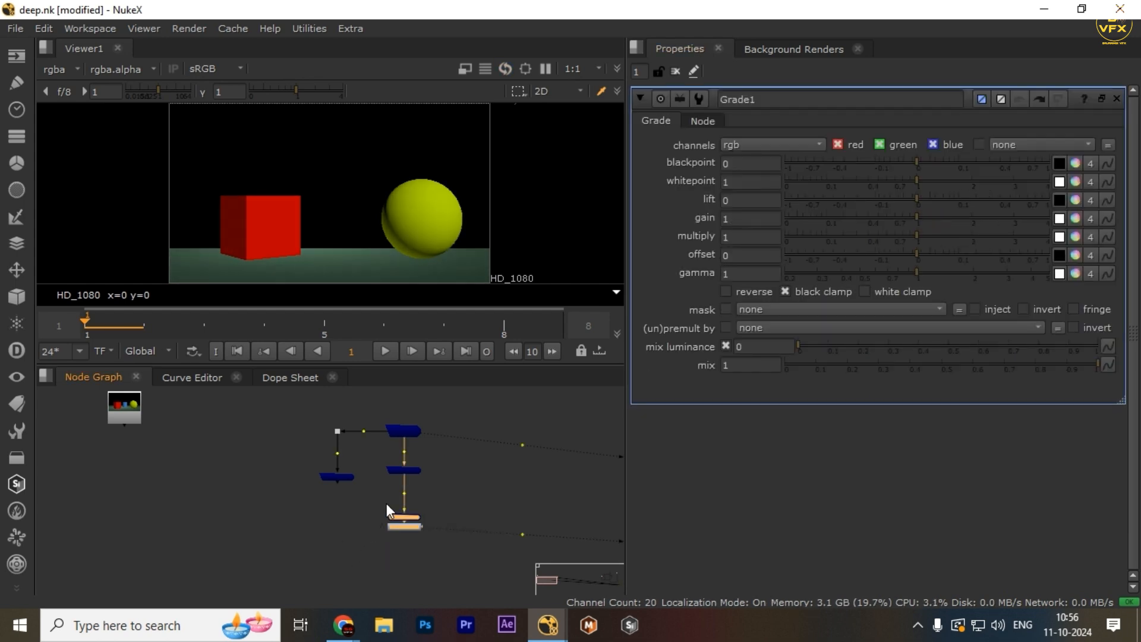
{"action": "scroll", "coordinate": [408, 510], "scroll_direction": "up", "scroll_amount": 3}
{"action": "left_click_drag", "start_coordinate": [409, 510], "coordinate": [534, 445]}
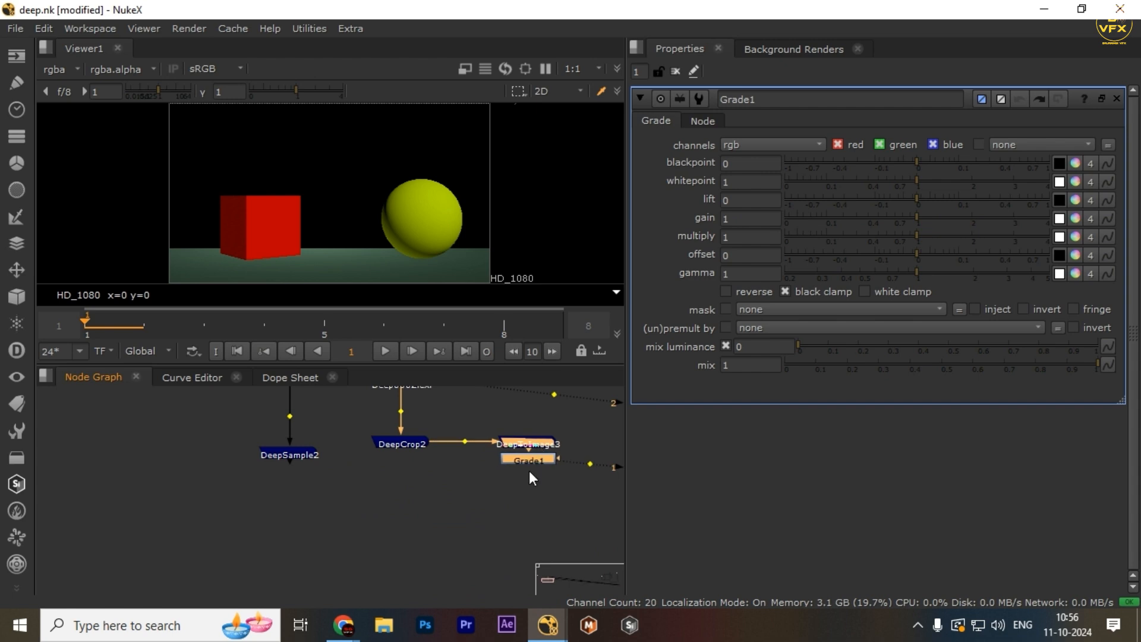
{"action": "key", "text": "Delete"}
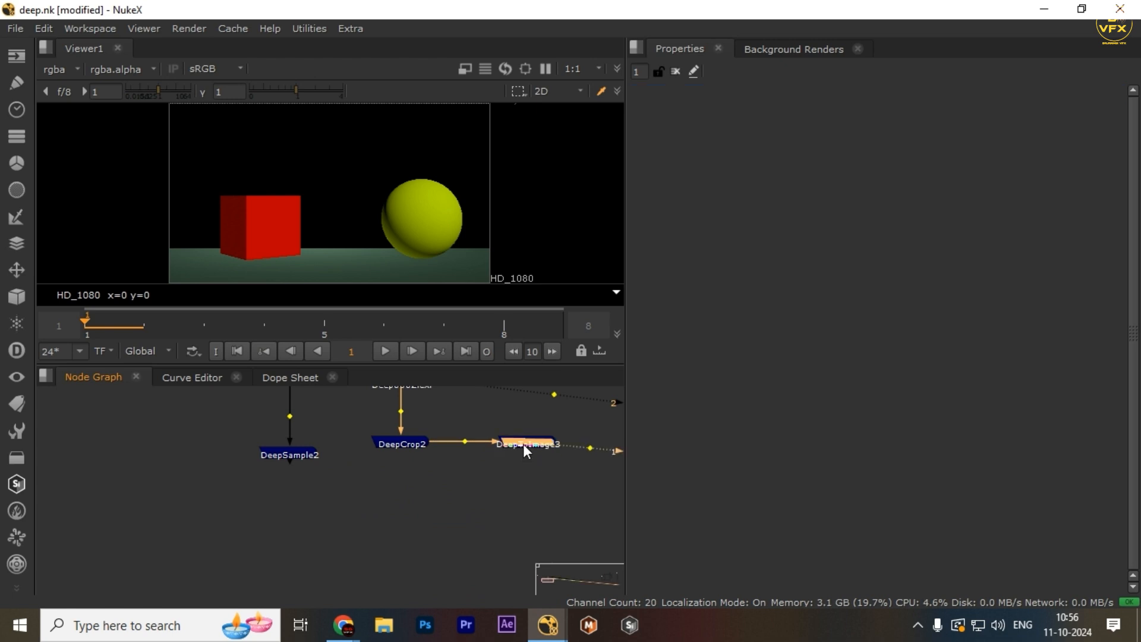
Step: Disable the DeepToImage3 and DeepCrop2 nodes
{"action": "scroll", "coordinate": [525, 450], "scroll_direction": "down", "scroll_amount": 4}
{"action": "left_click_drag", "start_coordinate": [164, 162], "coordinate": [359, 272]}
{"action": "scroll", "coordinate": [484, 430], "scroll_direction": "up", "scroll_amount": 4}
{"action": "left_click_drag", "start_coordinate": [509, 429], "coordinate": [434, 485]}
{"action": "scroll", "coordinate": [394, 502], "scroll_direction": "down", "scroll_amount": 2}
{"action": "middle_click_drag", "start_coordinate": [407, 501], "coordinate": [464, 493]}
{"action": "scroll", "coordinate": [479, 490], "scroll_direction": "up", "scroll_amount": 1}
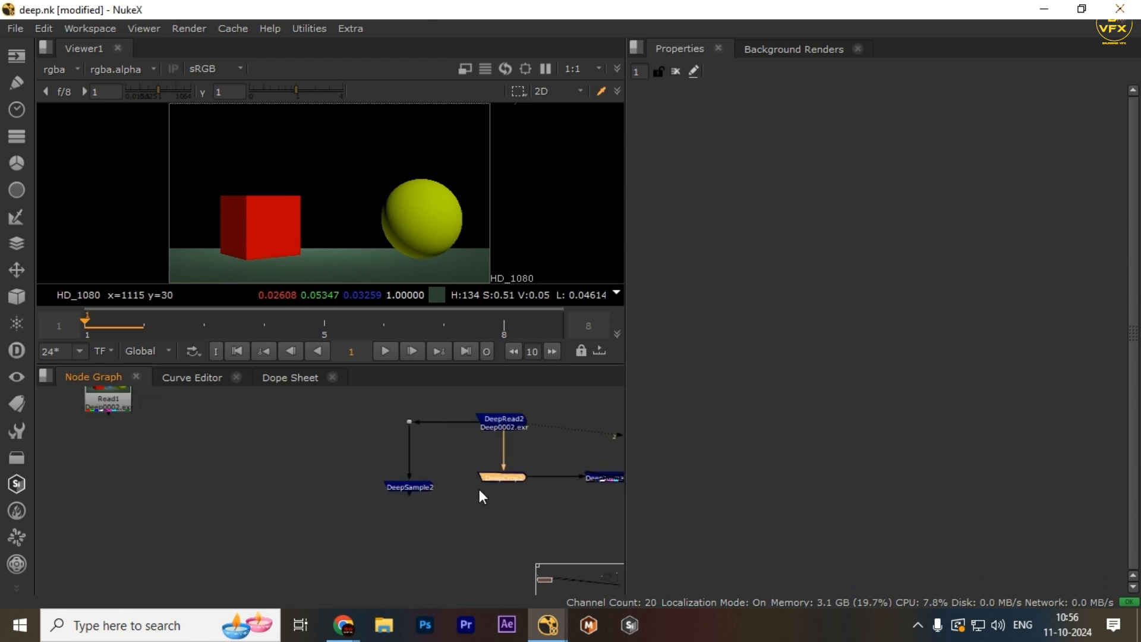
{"action": "left_click_drag", "start_coordinate": [558, 455], "coordinate": [431, 506]}
{"action": "key", "text": "d"}
{"action": "scroll", "coordinate": [441, 483], "scroll_direction": "down", "scroll_amount": 1}
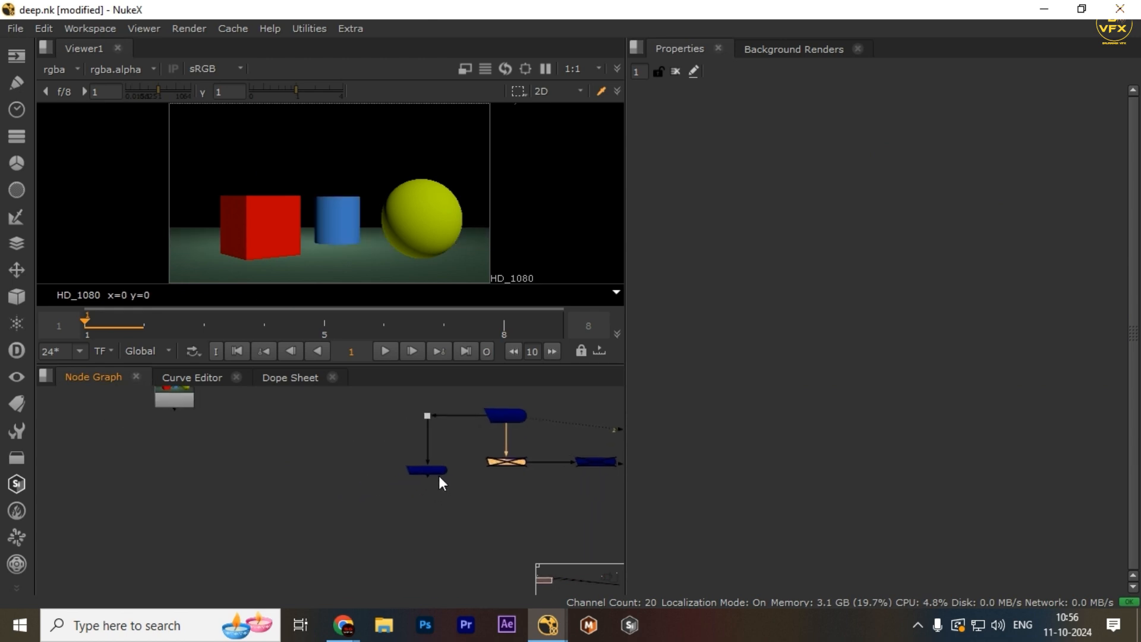
Step: Add an unconnected DeepToPoints node and place it in the empty area below and beside DeepSample2
{"action": "left_click", "coordinate": [350, 494]}
{"action": "key", "text": "Tab"}
{"action": "type", "text": "deep"}
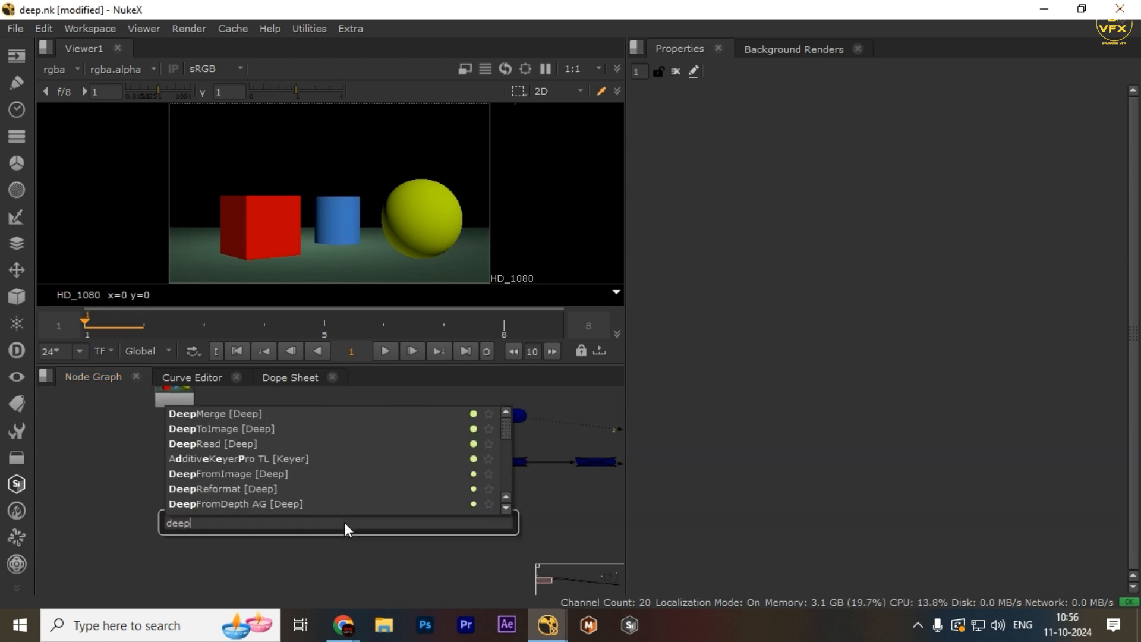
{"action": "type", "text": "to"}
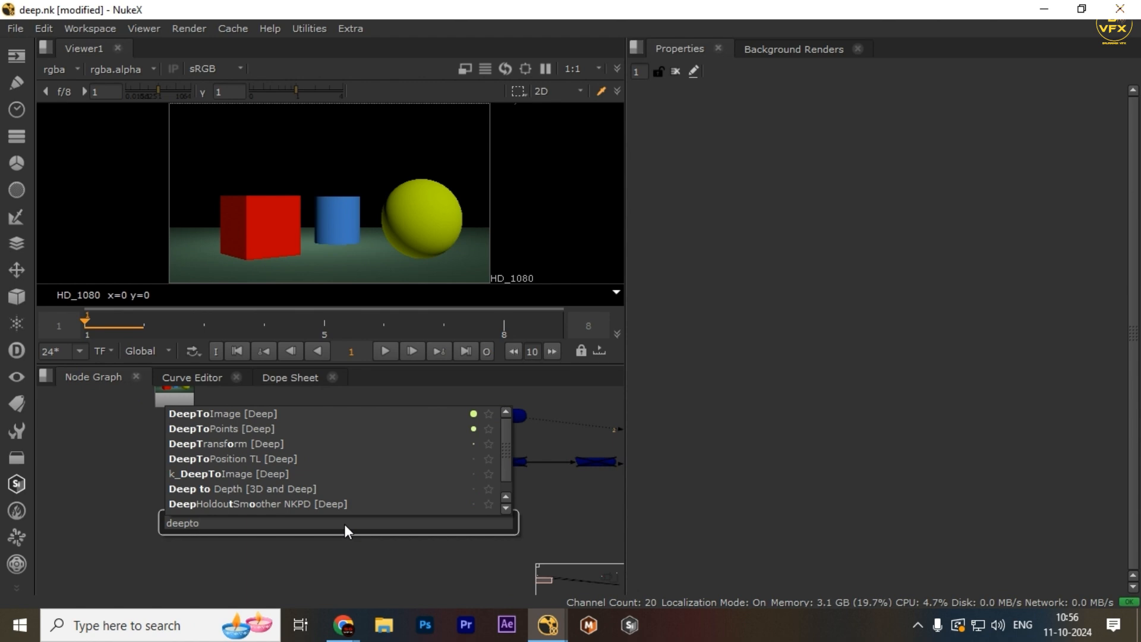
{"action": "key", "text": "Down"}
{"action": "key", "text": "Down"}
{"action": "key", "text": "Return"}
{"action": "scroll", "coordinate": [362, 482], "scroll_direction": "up", "scroll_amount": 3}
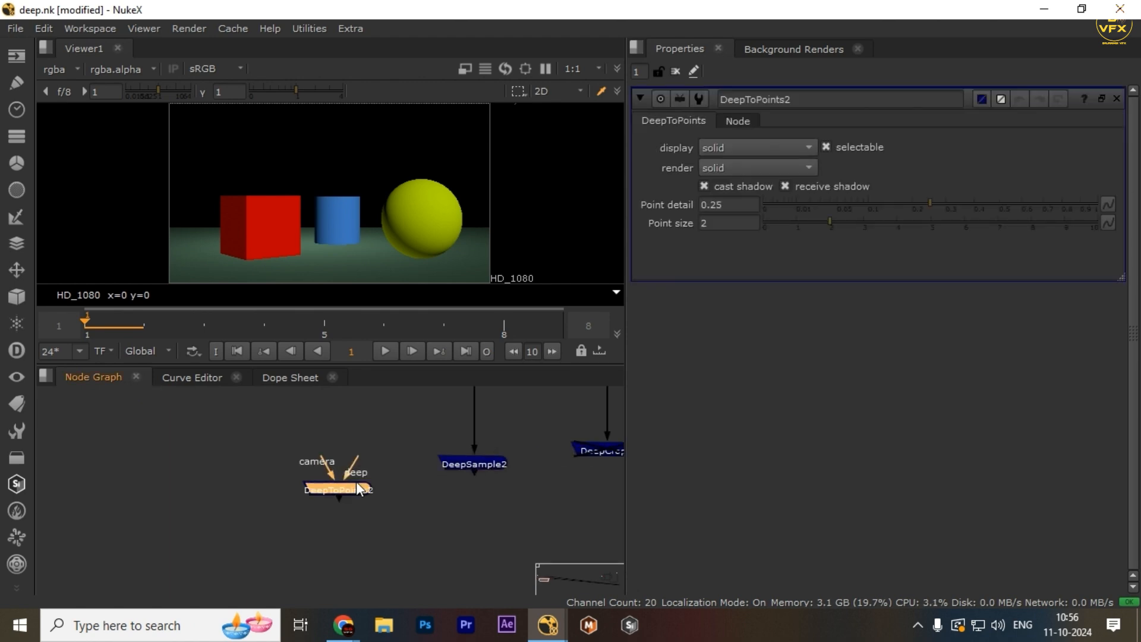
{"action": "left_click_drag", "start_coordinate": [359, 485], "coordinate": [333, 537]}
{"action": "scroll", "coordinate": [357, 520], "scroll_direction": "down", "scroll_amount": 3}
{"action": "scroll", "coordinate": [315, 519], "scroll_direction": "up", "scroll_amount": 4}
{"action": "scroll", "coordinate": [339, 517], "scroll_direction": "down", "scroll_amount": 2}
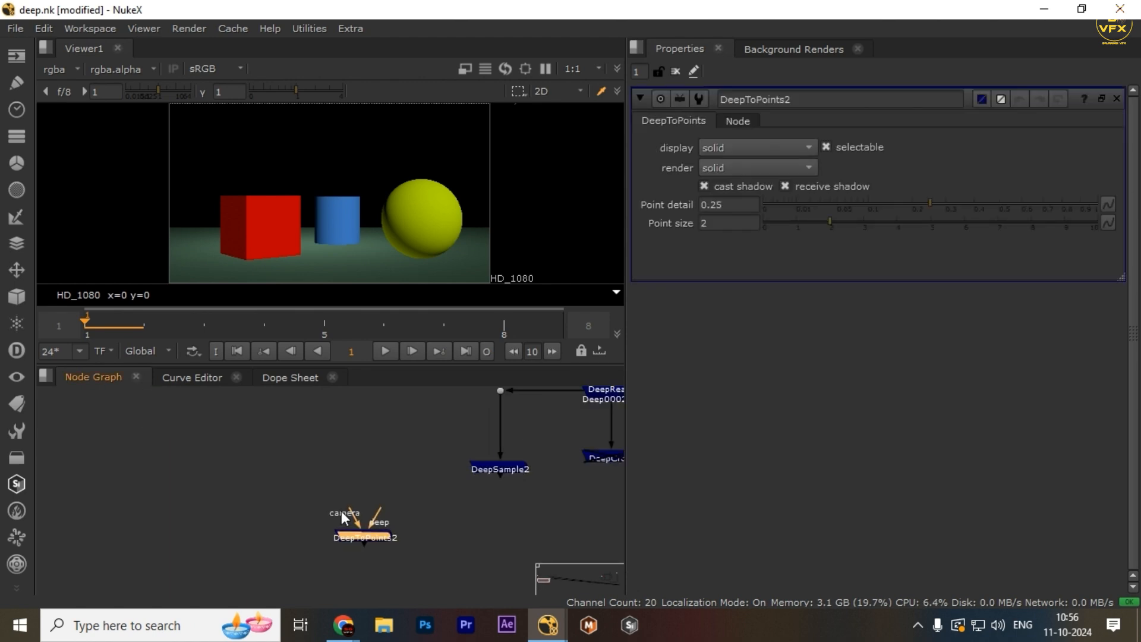
{"action": "left_click_drag", "start_coordinate": [382, 467], "coordinate": [430, 538]}
{"action": "scroll", "coordinate": [430, 539], "scroll_direction": "down", "scroll_amount": 2}
{"action": "middle_click_drag", "start_coordinate": [379, 542], "coordinate": [250, 512]}
Step: Add a Camera node near the DeepToPoints2 node
{"action": "left_click", "coordinate": [389, 500]}
{"action": "key", "text": "Tab"}
{"action": "type", "text": "c"}
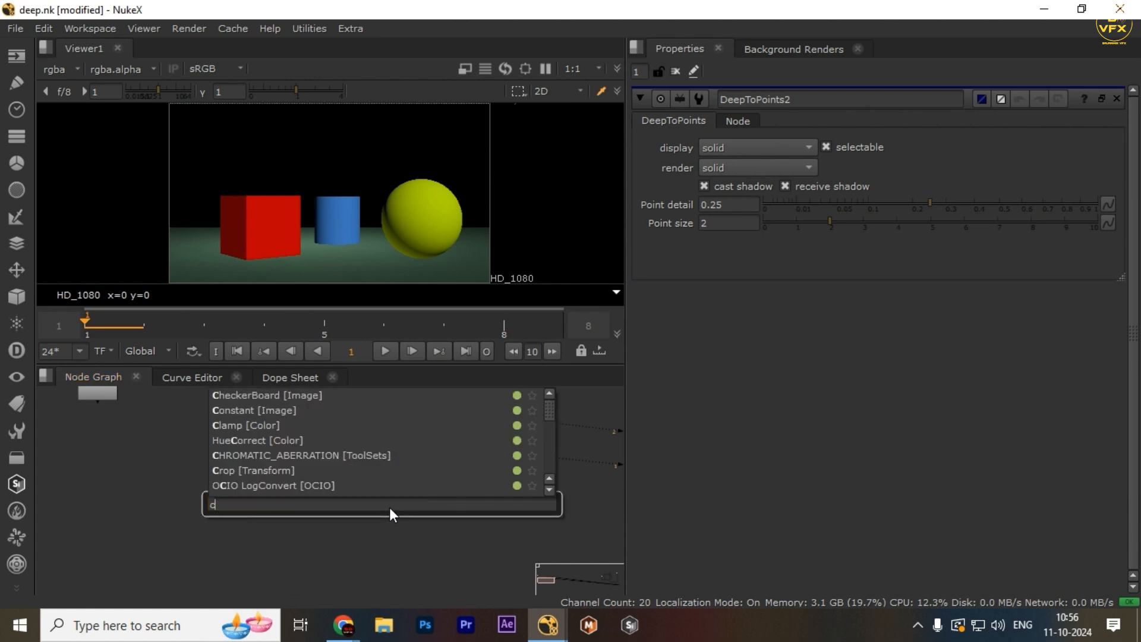
{"action": "type", "text": "amera"}
{"action": "key", "text": "Return"}
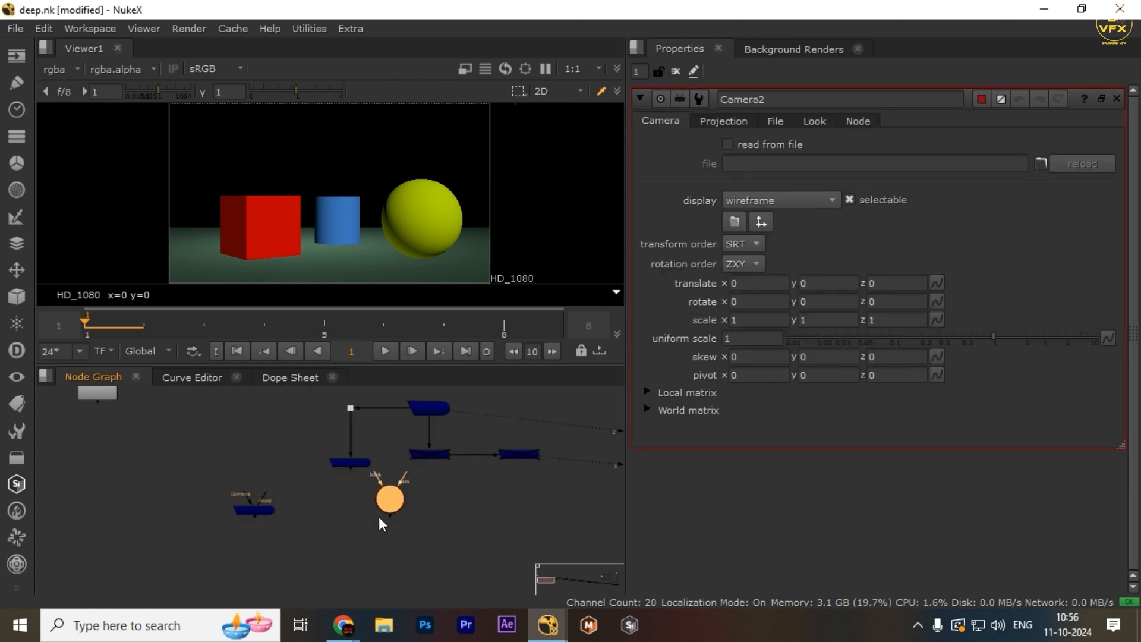
Step: Set Camera2's horizontal aperture to 36 and vertical aperture to 24 in its projection settings
{"action": "left_click", "coordinate": [725, 120]}
{"action": "left_click", "coordinate": [767, 237]}
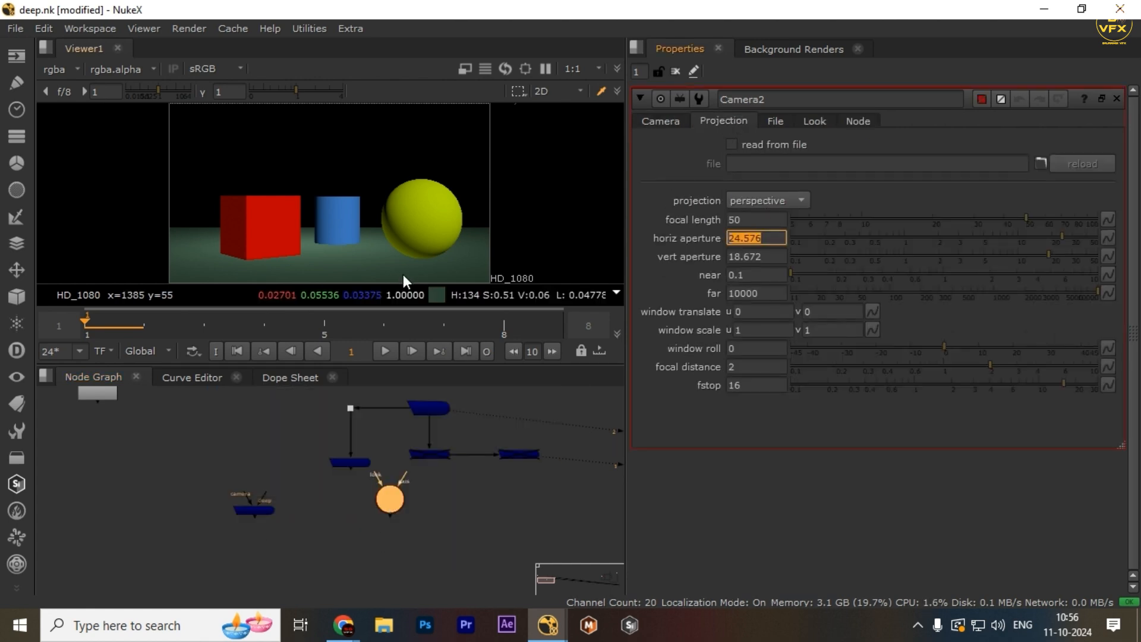
{"action": "type", "text": "36"}
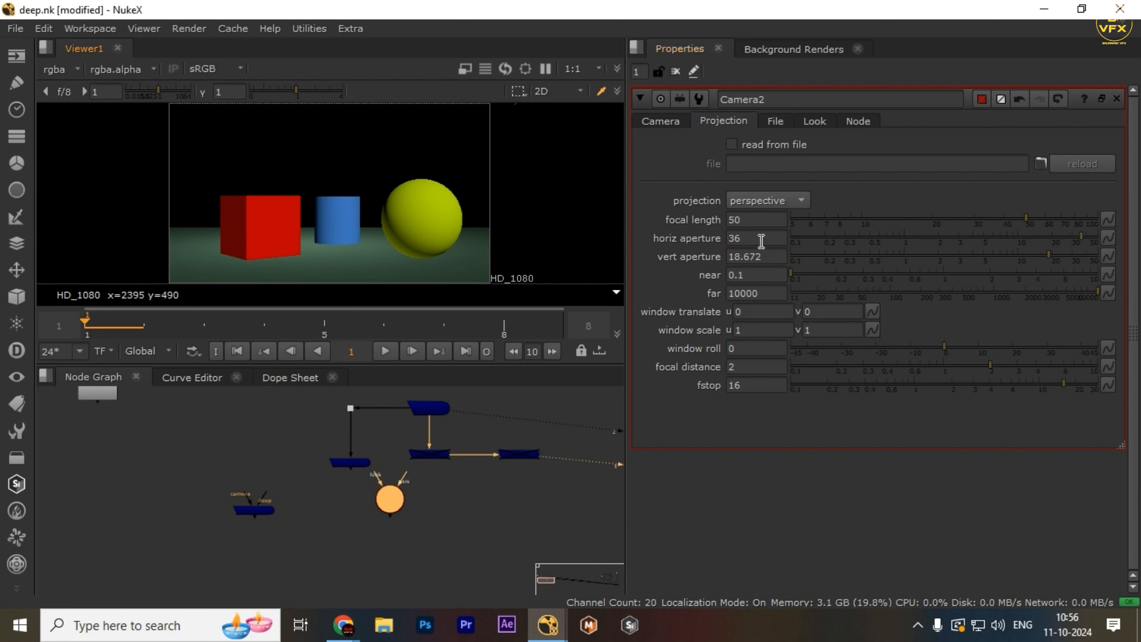
{"action": "key", "text": "Tab"}
{"action": "type", "text": "24"}
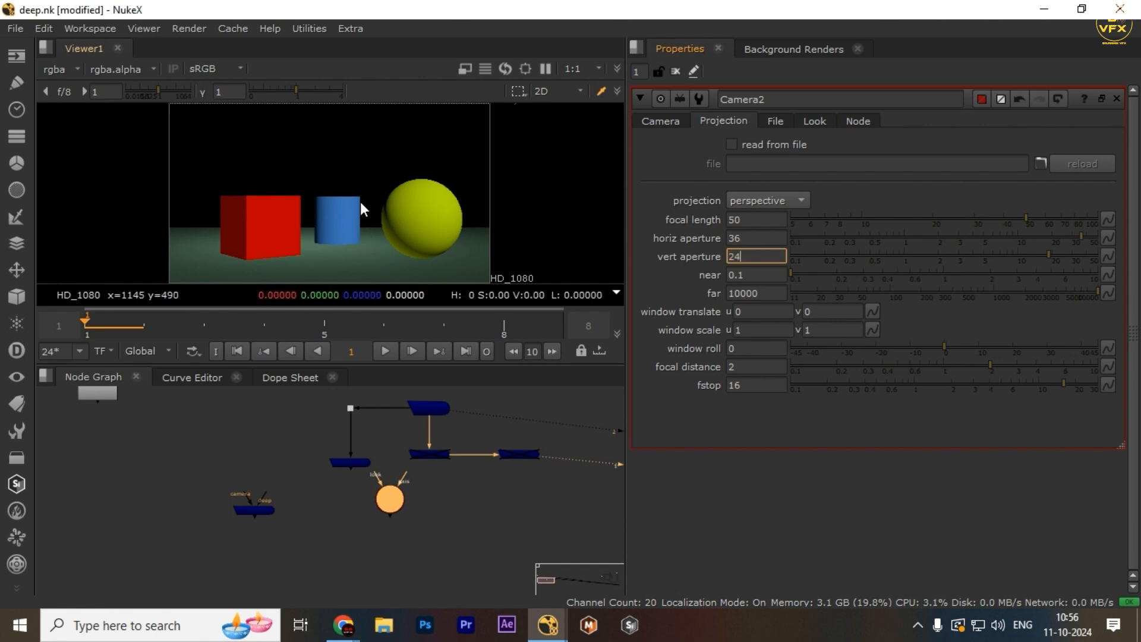
{"action": "left_click", "coordinate": [659, 120]}
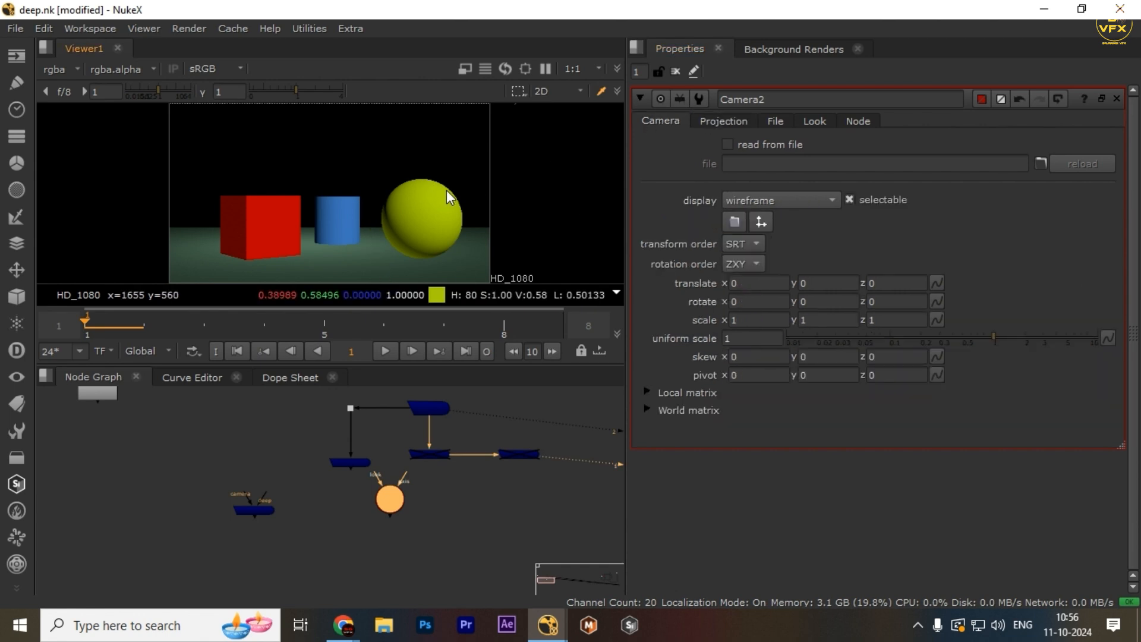
{"action": "left_click", "coordinate": [712, 124]}
{"action": "left_click", "coordinate": [759, 236]}
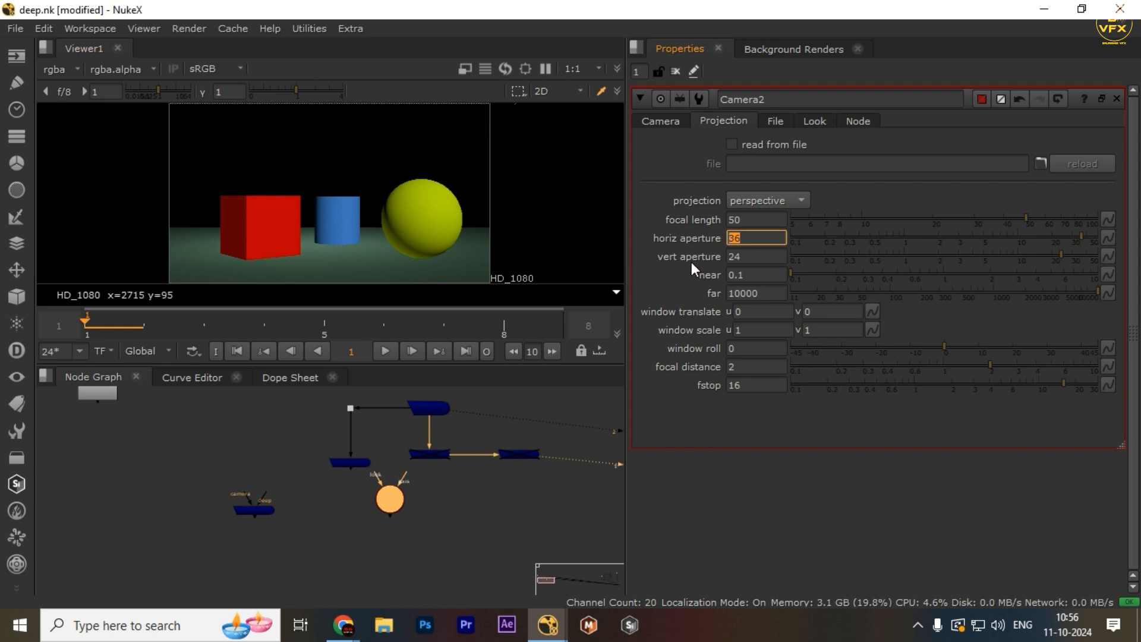
{"action": "left_click", "coordinate": [758, 257]}
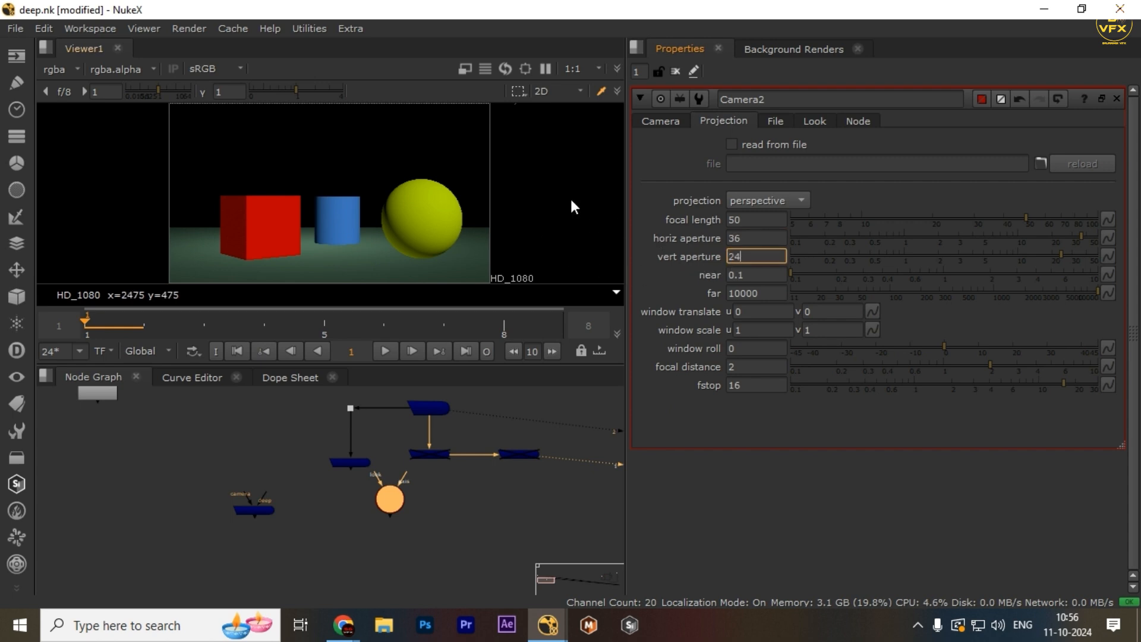
{"action": "left_click", "coordinate": [665, 122]}
Step: Place Camera2 beside DeepToPoints2 and connect it to that node's camera input
{"action": "middle_click_drag", "start_coordinate": [244, 497], "coordinate": [312, 480]}
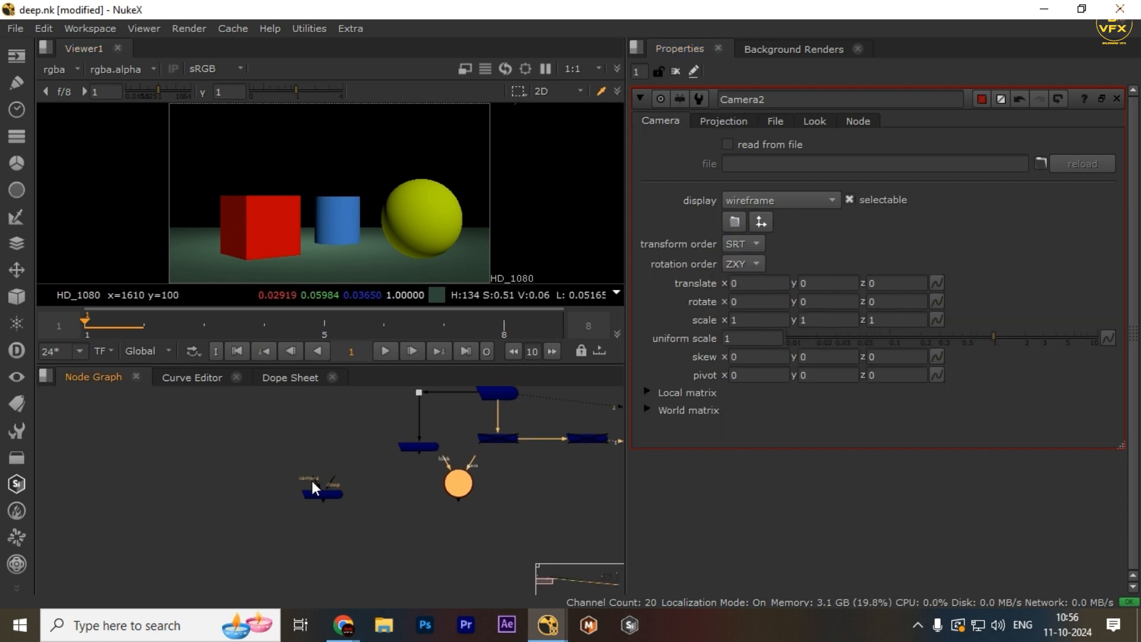
{"action": "scroll", "coordinate": [414, 478], "scroll_direction": "up", "scroll_amount": 1}
{"action": "left_click_drag", "start_coordinate": [259, 470], "coordinate": [211, 484]}
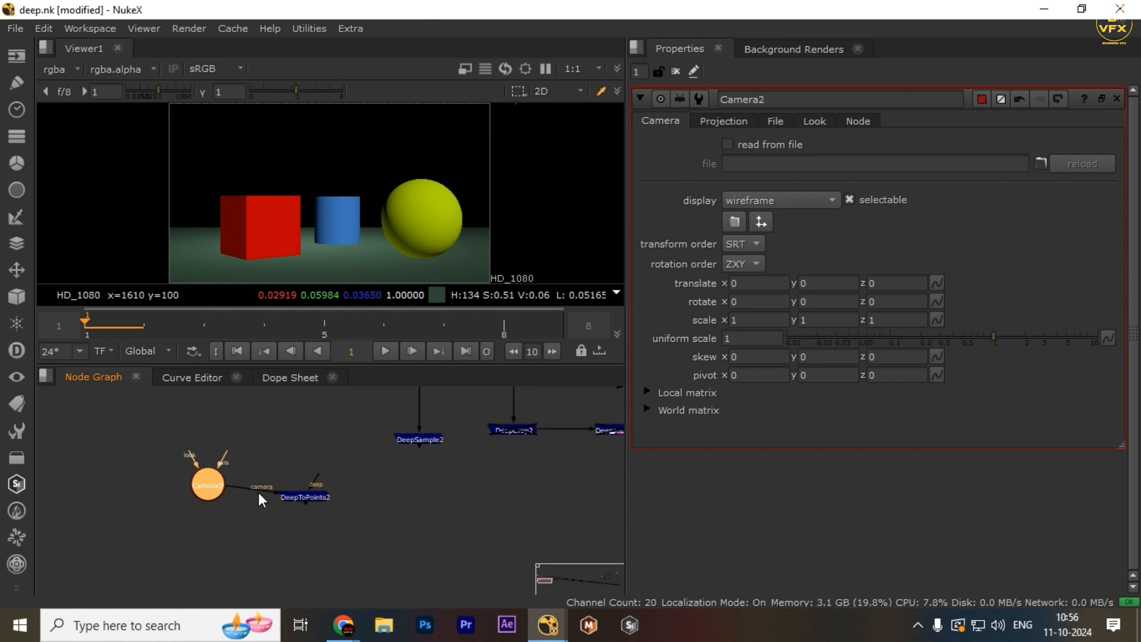
{"action": "left_click_drag", "start_coordinate": [302, 495], "coordinate": [306, 481]}
Step: Connect the deep input of DeepToPoints2 to the DeepRead2 stream and route the connection through a dot
{"action": "scroll", "coordinate": [307, 475], "scroll_direction": "down", "scroll_amount": 2}
{"action": "middle_click_drag", "start_coordinate": [301, 412], "coordinate": [320, 468]}
{"action": "mouse_move", "coordinate": [323, 465]}
{"action": "left_mouse_down", "text": "shift"}
{"action": "mouse_move", "coordinate": [404, 488]}
{"action": "mouse_move", "coordinate": [326, 461]}
{"action": "left_mouse_up", "text": "shift"}
{"action": "key", "text": "y"}
{"action": "left_click", "coordinate": [333, 479]}
{"action": "scroll", "coordinate": [341, 506], "scroll_direction": "up", "scroll_amount": 2}
{"action": "left_click_drag", "start_coordinate": [273, 505], "coordinate": [369, 566]}
{"action": "scroll", "coordinate": [363, 568], "scroll_direction": "up", "scroll_amount": 2}
{"action": "left_click_drag", "start_coordinate": [369, 489], "coordinate": [250, 545]}
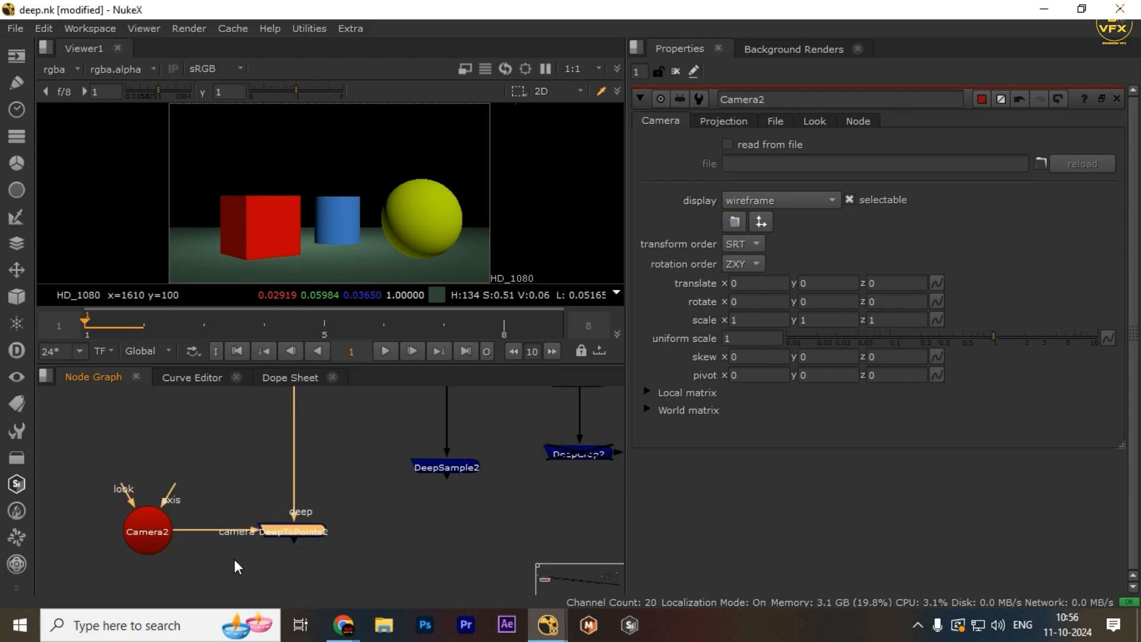
Step: Show DeepToPoints2 in the maximized viewer, frame the point cloud in 3D and examine it from several angles
{"action": "key", "text": "1"}
{"action": "key", "text": "space"}
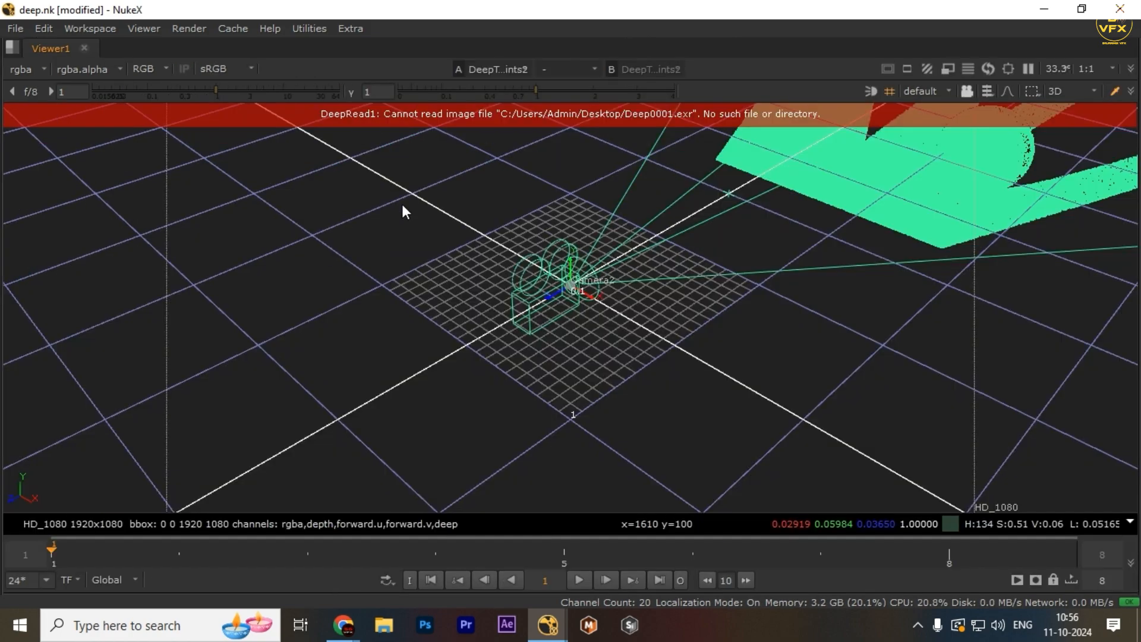
{"action": "key", "text": "f"}
{"action": "left_click_drag", "start_coordinate": [452, 462], "coordinate": [624, 199], "text": "ctrl"}
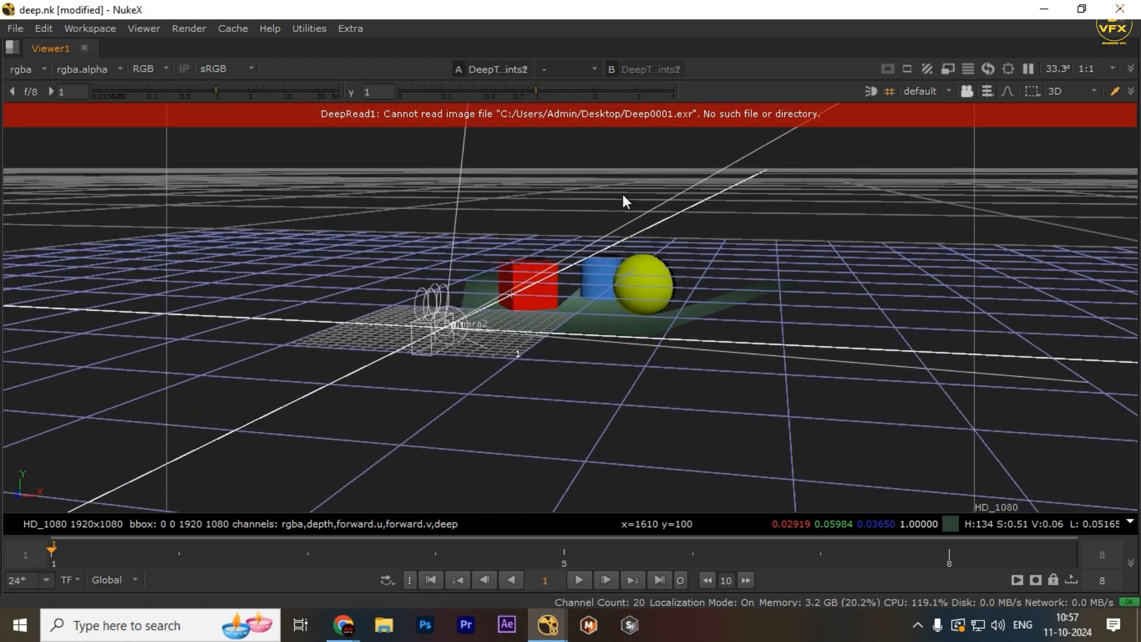
{"action": "left_click_drag", "start_coordinate": [624, 148], "coordinate": [683, 253], "text": "ctrl"}
Step: Restore the workspace to check the node connections, then reassign DeepToPoints2 to viewer input 1 and maximize the viewer again
{"action": "key", "text": "space"}
{"action": "scroll", "coordinate": [386, 516], "scroll_direction": "up", "scroll_amount": 2}
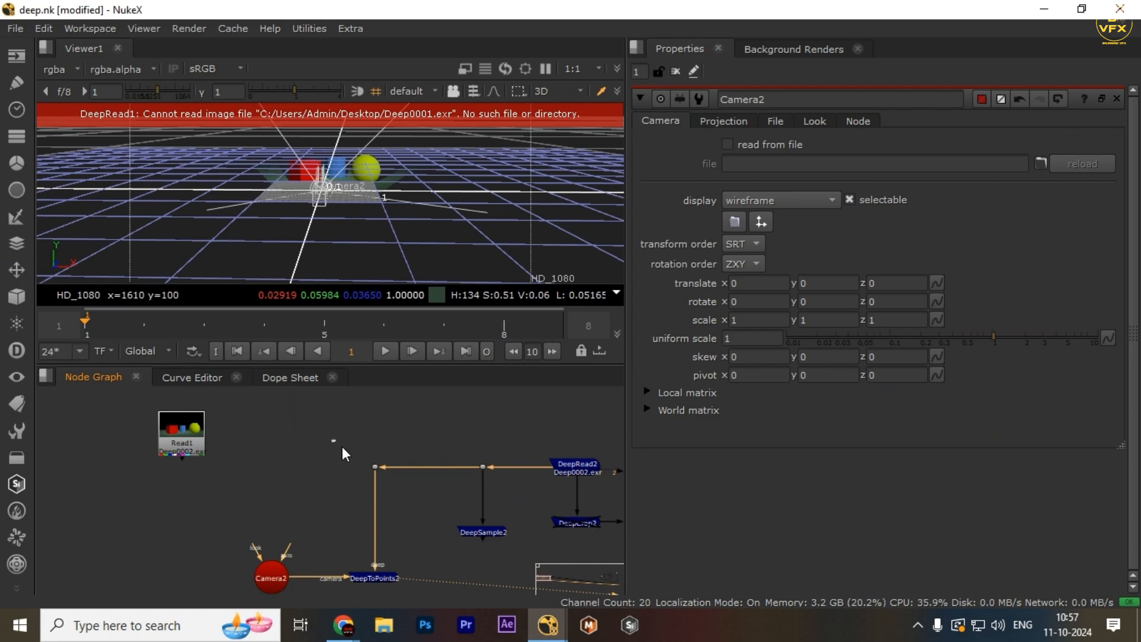
{"action": "left_click_drag", "start_coordinate": [333, 441], "coordinate": [403, 473]}
{"action": "key", "text": "1"}
{"action": "middle_click_drag", "start_coordinate": [403, 473], "coordinate": [400, 424]}
{"action": "scroll", "coordinate": [333, 501], "scroll_direction": "up", "scroll_amount": 1}
{"action": "left_click_drag", "start_coordinate": [323, 497], "coordinate": [437, 582]}
{"action": "key", "text": "1"}
{"action": "key", "text": "space"}
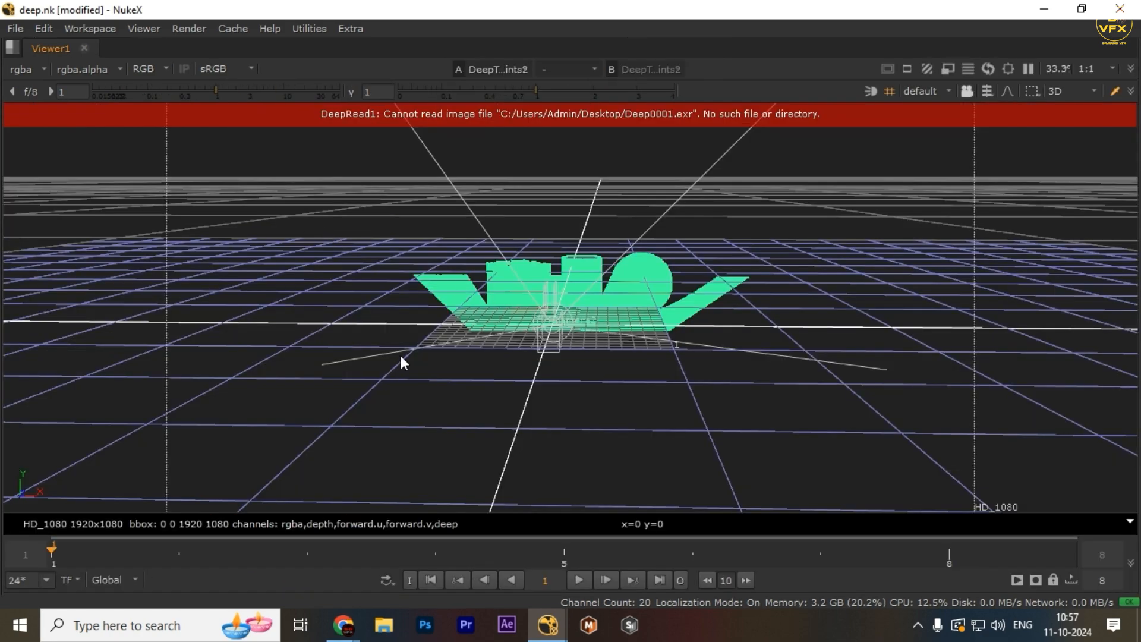
Step: Open the DeepRead2 properties and inspect the resulting point cloud in the maximized 3D viewer
{"action": "left_click_drag", "start_coordinate": [427, 423], "coordinate": [537, 357], "text": "ctrl"}
{"action": "key", "text": "space"}
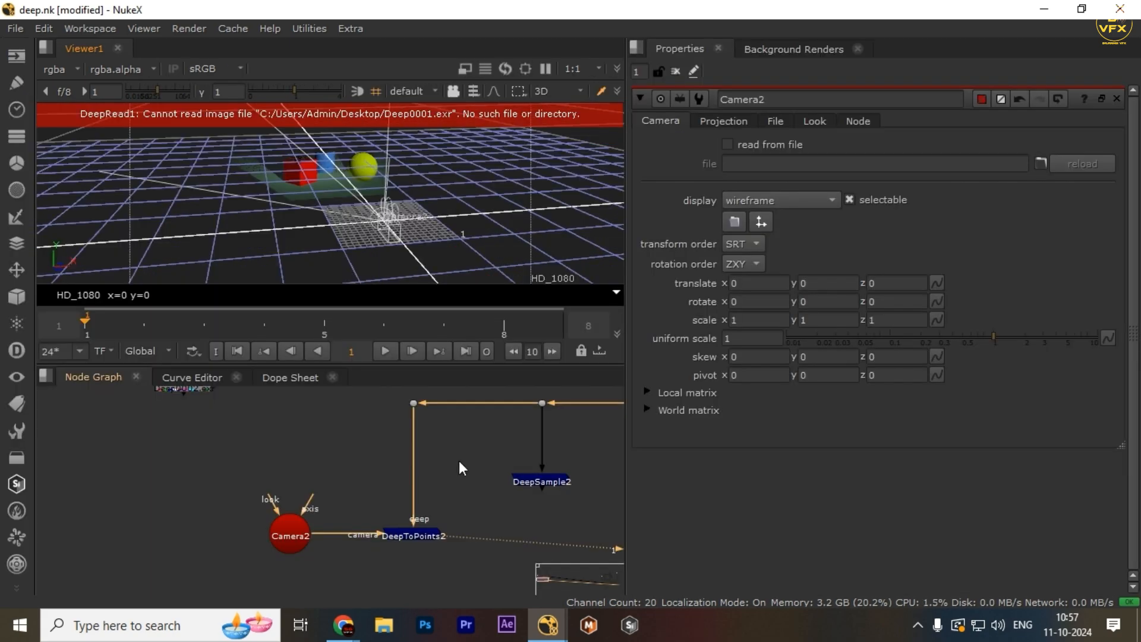
{"action": "double_click", "coordinate": [469, 463]}
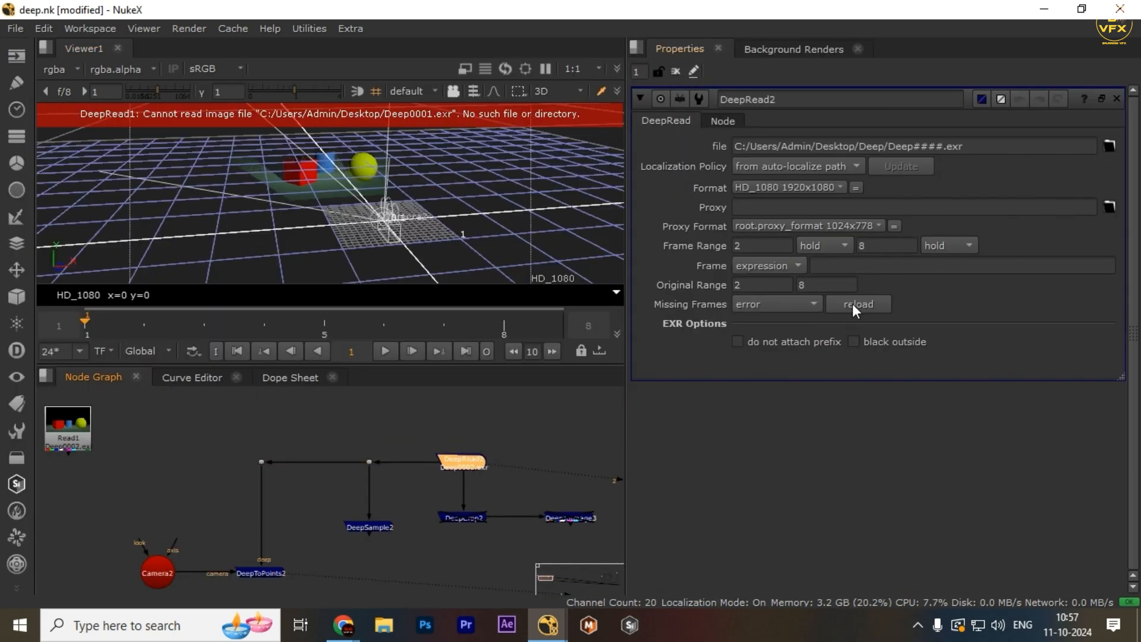
{"action": "key", "text": "space"}
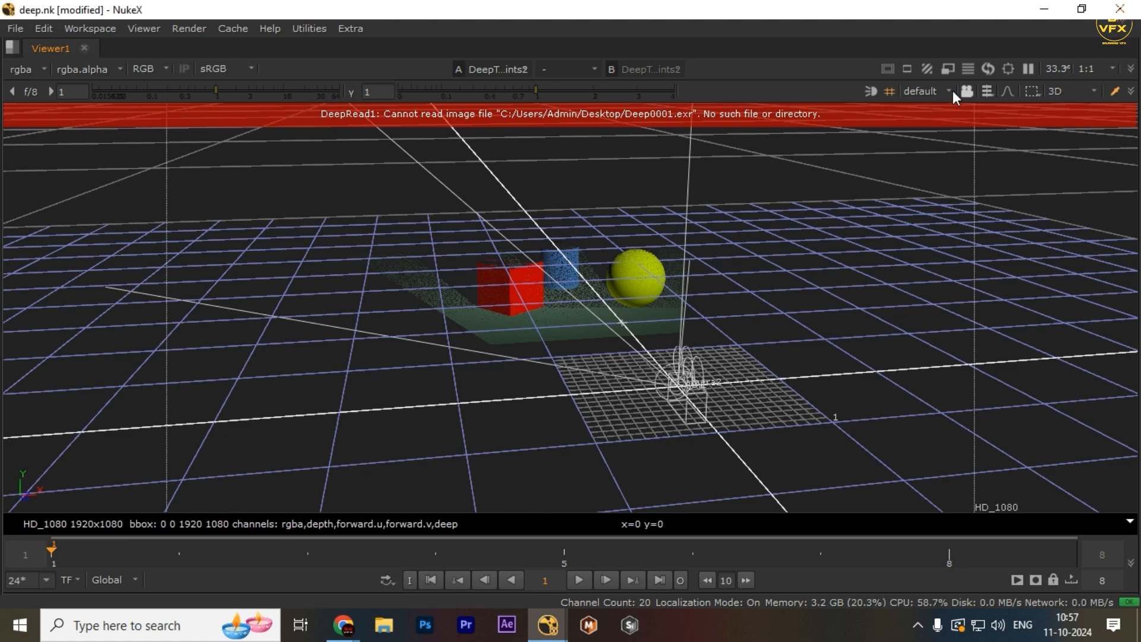
{"action": "left_click_drag", "start_coordinate": [591, 374], "coordinate": [824, 293], "text": "ctrl"}
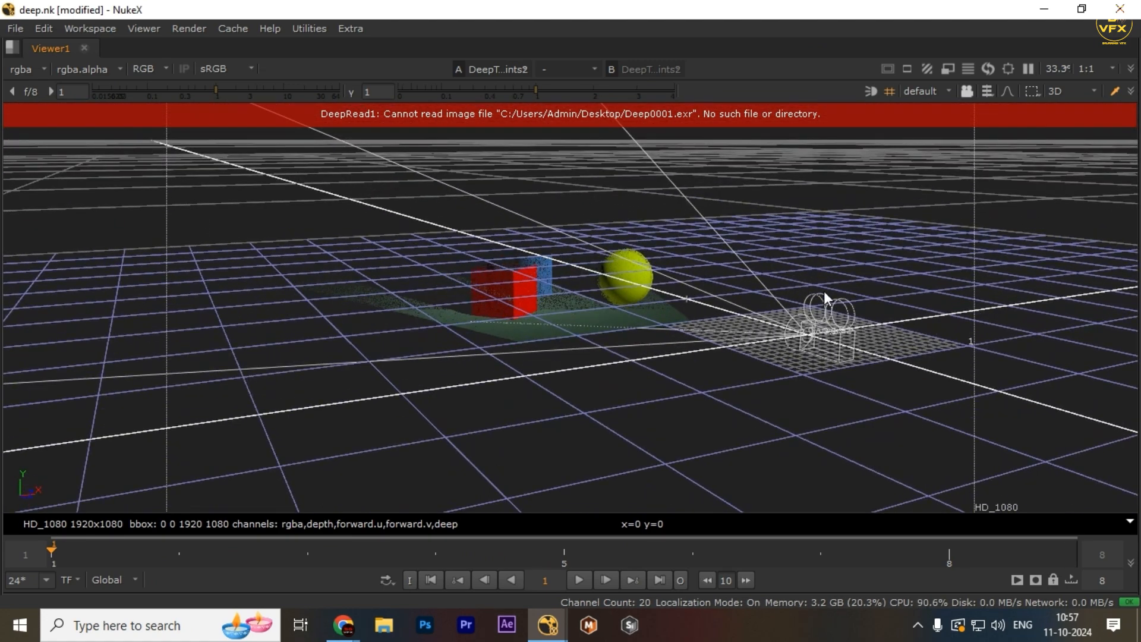
{"action": "key", "text": "space"}
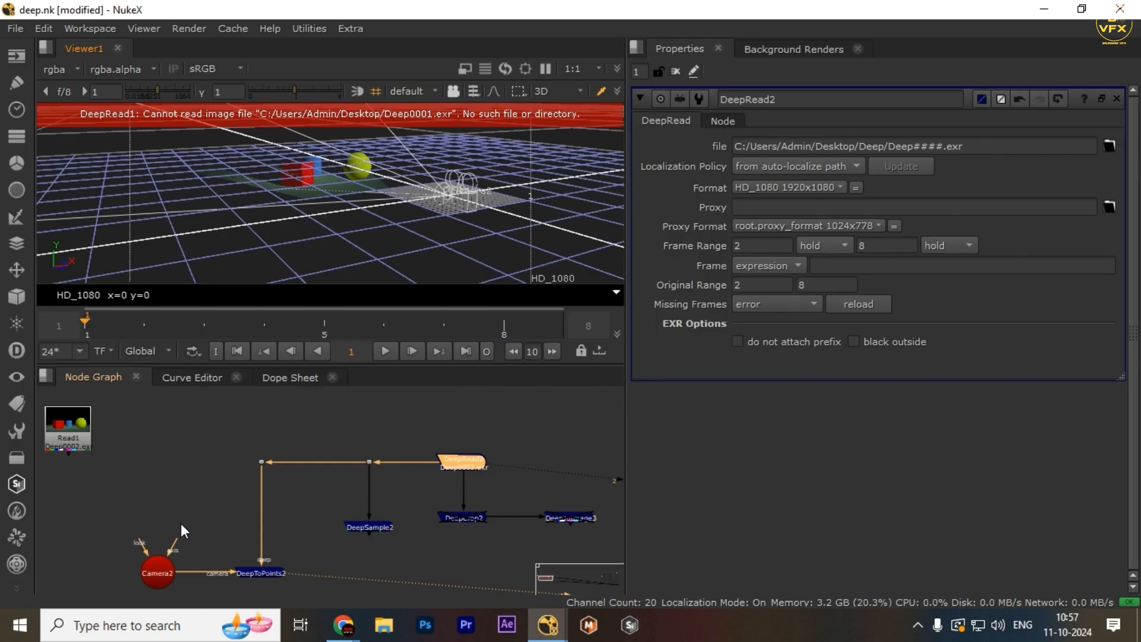
Step: Examine the point cloud and its position relative to the camera frustum from the side and from above
{"action": "left_click", "coordinate": [153, 562]}
{"action": "left_click_drag", "start_coordinate": [206, 529], "coordinate": [342, 615]}
{"action": "left_click", "coordinate": [510, 237]}
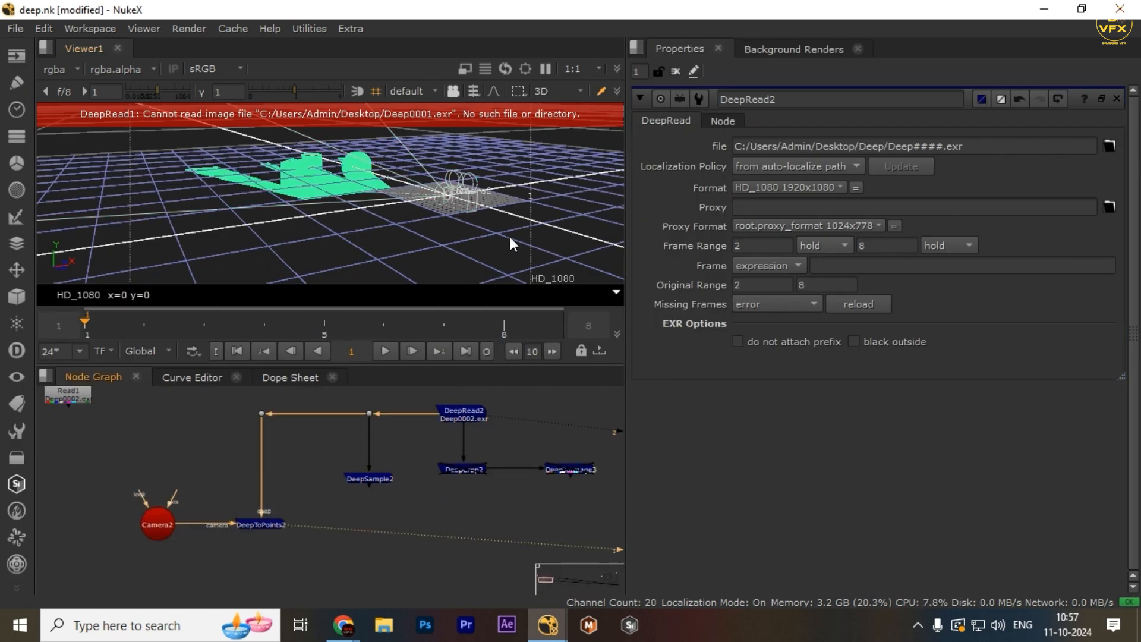
{"action": "key", "text": "space"}
{"action": "left_click", "coordinate": [714, 401]}
{"action": "left_click_drag", "start_coordinate": [715, 401], "coordinate": [571, 357], "text": "ctrl"}
{"action": "left_click_drag", "start_coordinate": [637, 285], "coordinate": [736, 378], "text": "ctrl"}
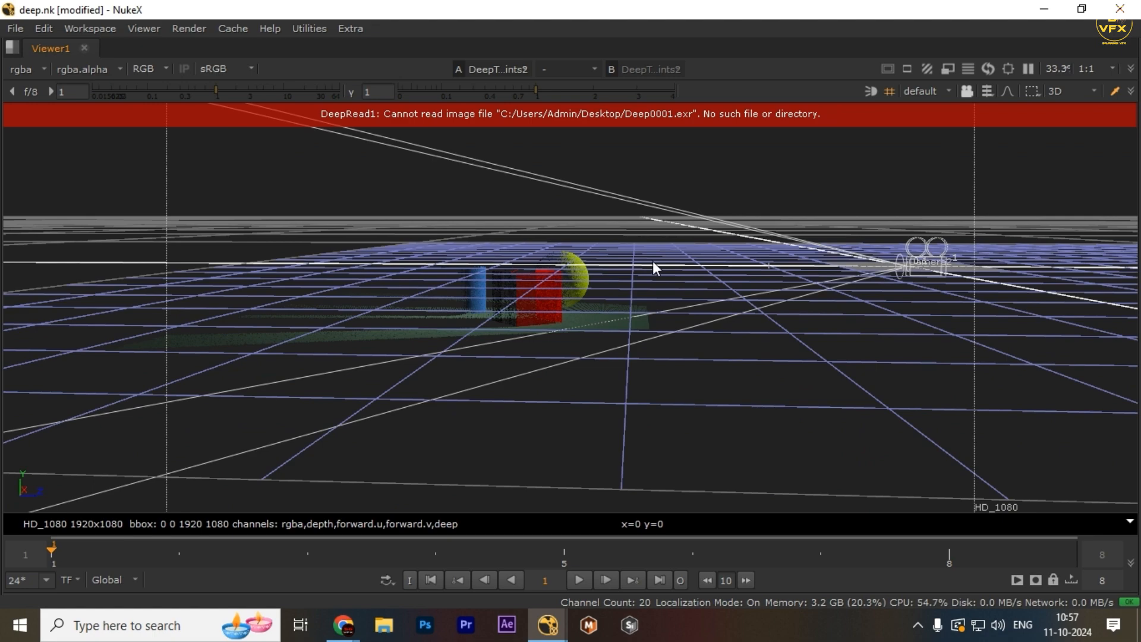
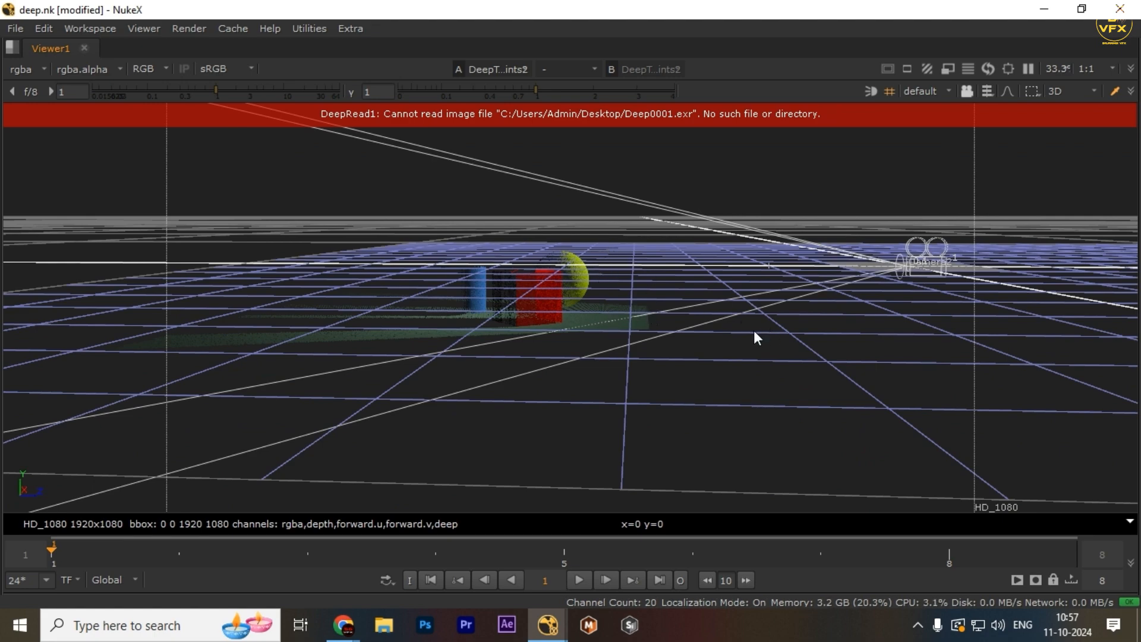
{"action": "left_click_drag", "start_coordinate": [754, 330], "coordinate": [879, 237], "text": "ctrl"}
{"action": "key", "text": "space"}
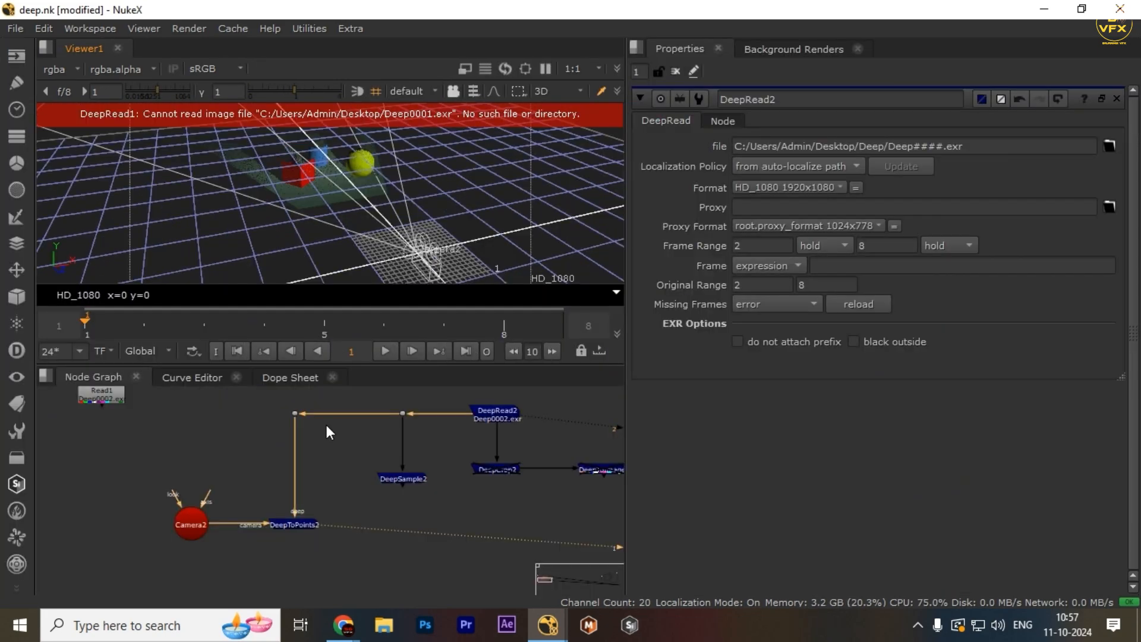
Step: Add a Card geometry node in the free area of the node graph below Camera2
{"action": "left_click", "coordinate": [292, 528]}
{"action": "middle_click_drag", "start_coordinate": [321, 512], "coordinate": [372, 463]}
{"action": "mouse_move", "coordinate": [408, 446]}
{"action": "left_mouse_down"}
{"action": "mouse_move", "coordinate": [244, 530]}
{"action": "mouse_move", "coordinate": [286, 522]}
{"action": "left_mouse_up"}
{"action": "left_click", "coordinate": [479, 212]}
{"action": "scroll", "coordinate": [384, 506], "scroll_direction": "down", "scroll_amount": 5}
{"action": "mouse_move", "coordinate": [475, 522]}
{"action": "middle_mouse_down"}
{"action": "mouse_move", "coordinate": [191, 516]}
{"action": "mouse_move", "coordinate": [463, 507]}
{"action": "middle_mouse_up"}
{"action": "scroll", "coordinate": [322, 492], "scroll_direction": "up", "scroll_amount": 3}
{"action": "key", "text": "Tab"}
{"action": "type", "text": "card"}
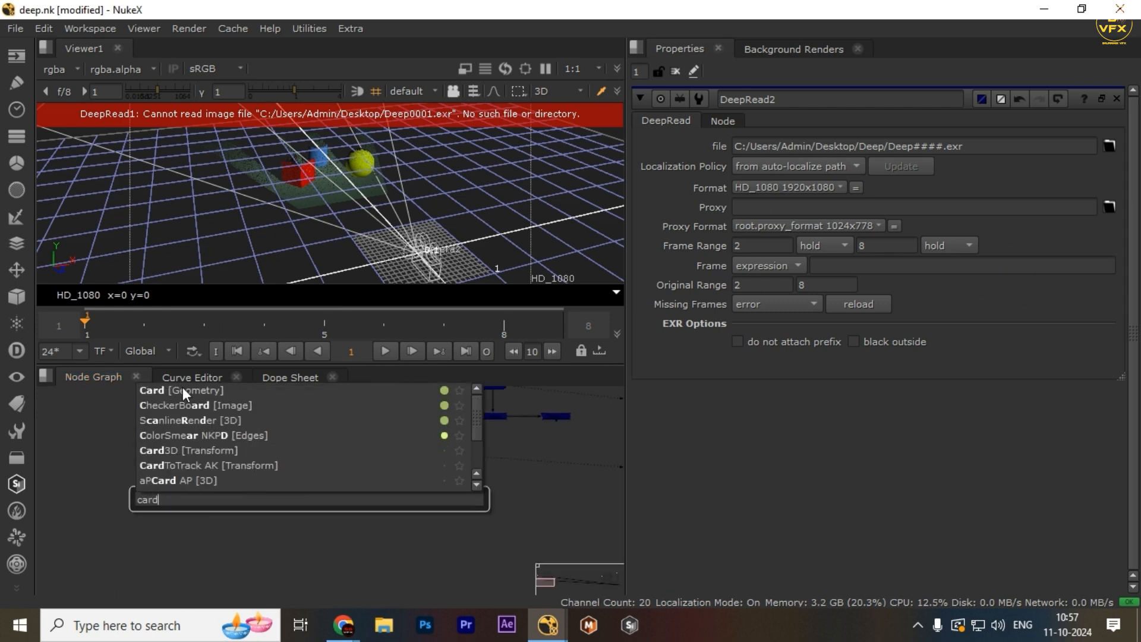
{"action": "left_click", "coordinate": [183, 389]}
{"action": "scroll", "coordinate": [280, 493], "scroll_direction": "up", "scroll_amount": 4}
{"action": "left_click_drag", "start_coordinate": [415, 474], "coordinate": [227, 526]}
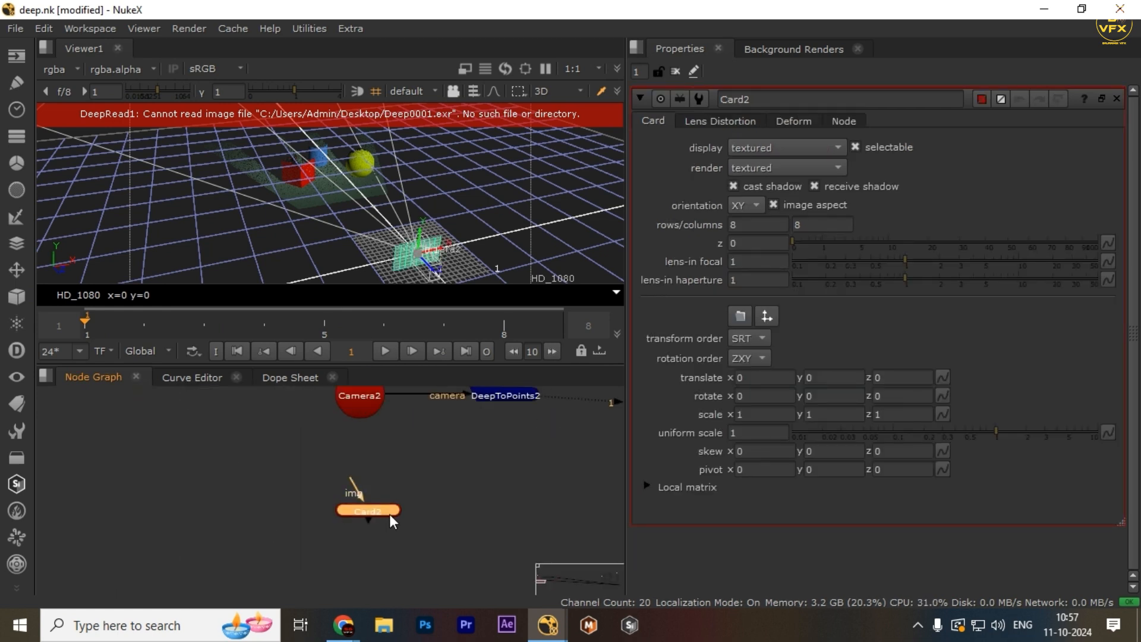
{"action": "left_click_drag", "start_coordinate": [464, 467], "coordinate": [308, 547]}
Step: Add a CheckerBoard node, connect it to the img input of Card2 and align the card beneath it
{"action": "scroll", "coordinate": [356, 523], "scroll_direction": "down", "scroll_amount": 4}
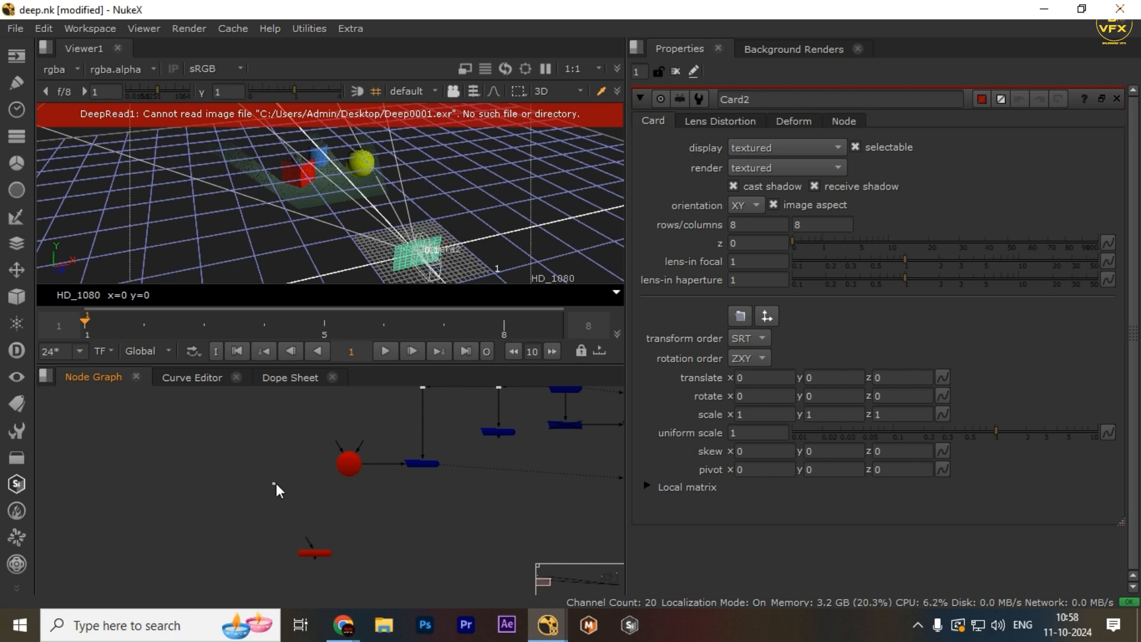
{"action": "key", "text": "Tab"}
{"action": "type", "text": "checkl"}
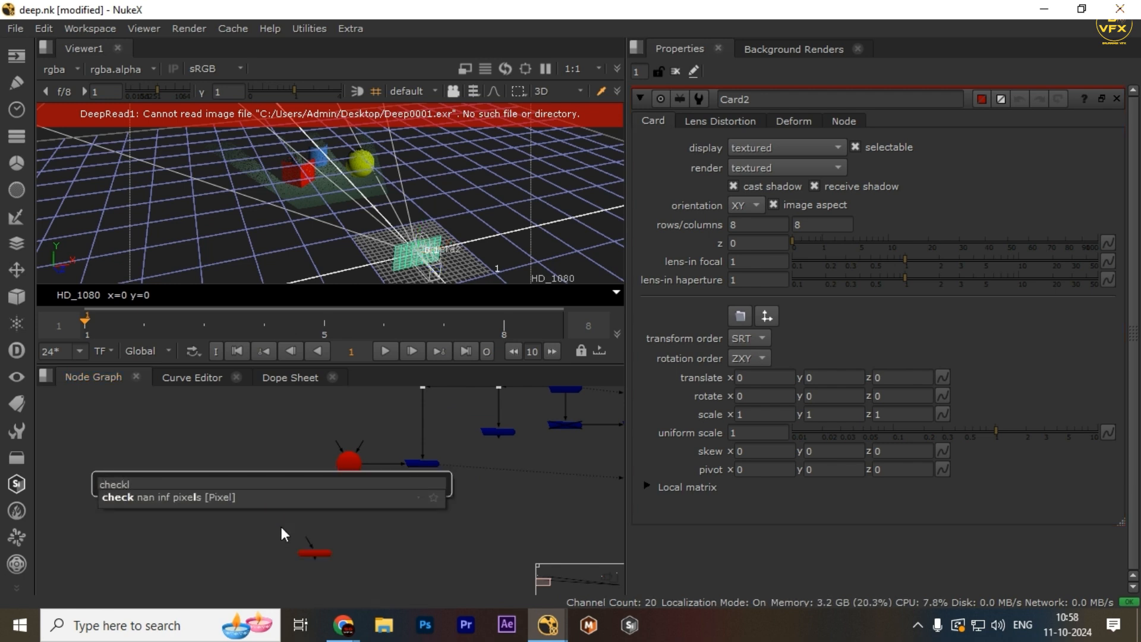
{"action": "key", "text": "BackSpace"}
{"action": "key", "text": "Return"}
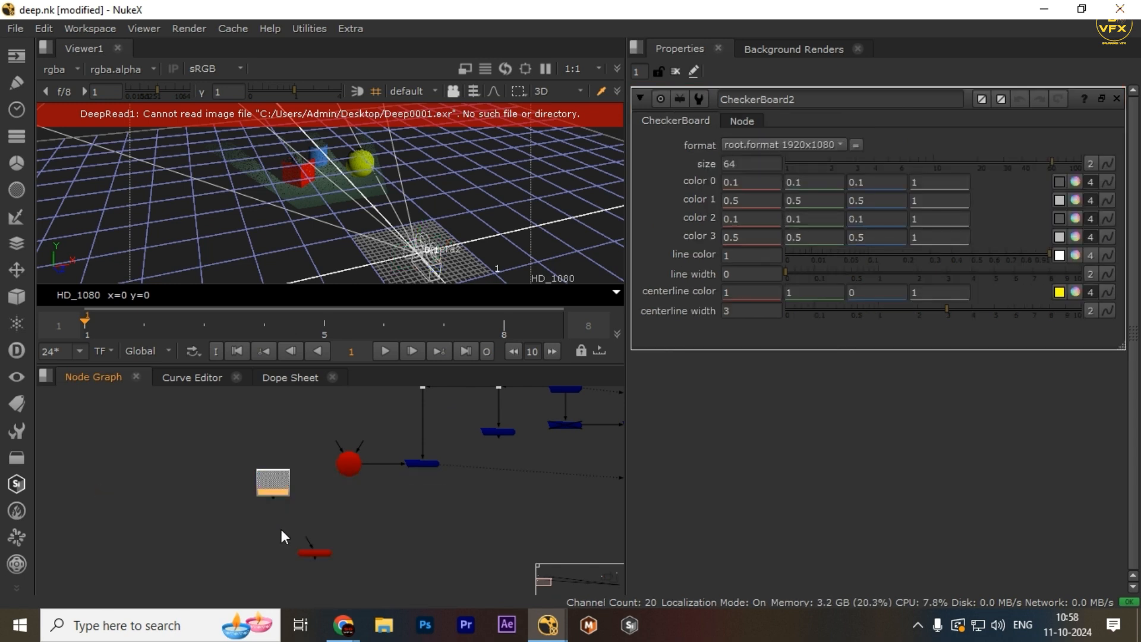
{"action": "scroll", "coordinate": [270, 526], "scroll_direction": "up", "scroll_amount": 5}
{"action": "scroll", "coordinate": [358, 558], "scroll_direction": "down", "scroll_amount": 1}
{"action": "left_click_drag", "start_coordinate": [359, 557], "coordinate": [296, 443]}
{"action": "scroll", "coordinate": [364, 578], "scroll_direction": "down", "scroll_amount": 2}
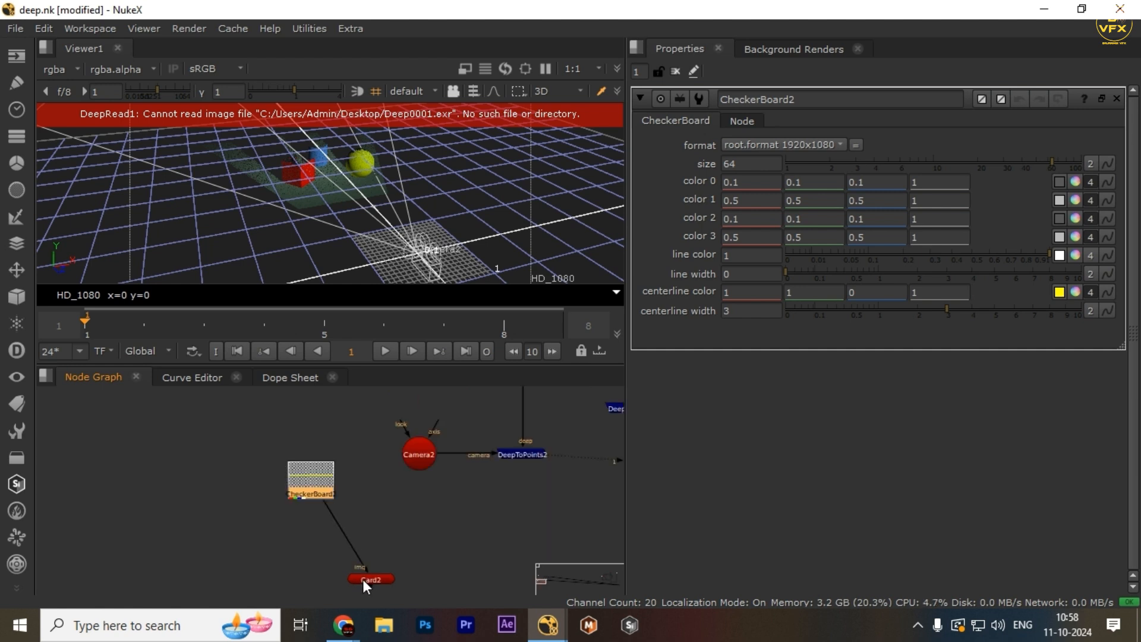
{"action": "left_click_drag", "start_coordinate": [363, 580], "coordinate": [253, 562]}
{"action": "scroll", "coordinate": [440, 526], "scroll_direction": "down", "scroll_amount": 3}
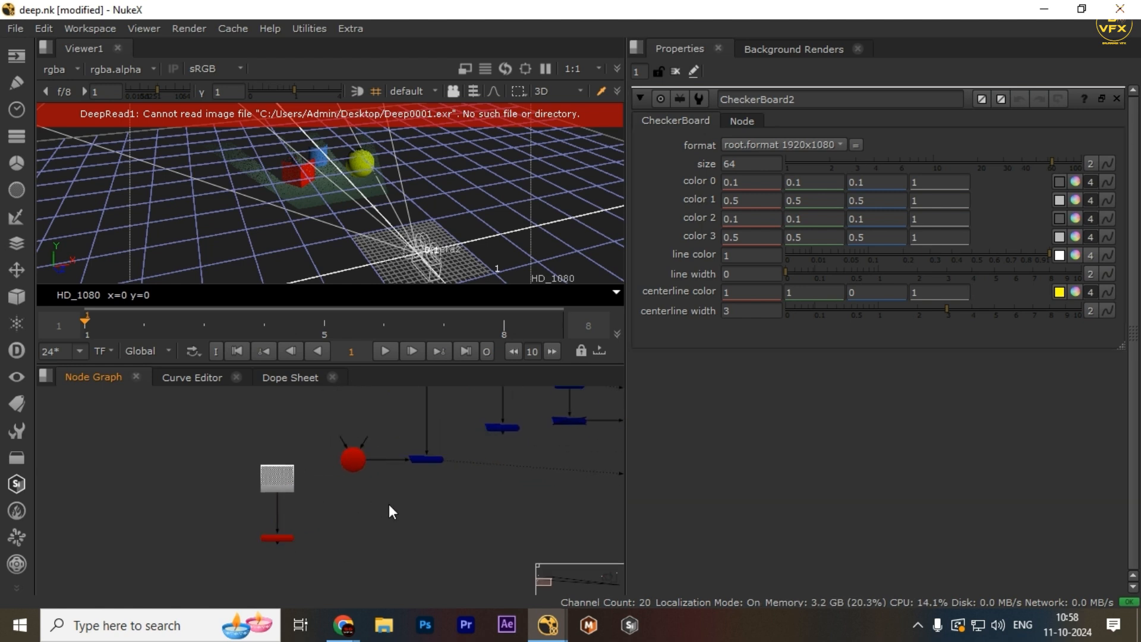
Step: Add a ScanlineRender node below Camera2, connecting its cam input to Camera2 and its obj/scn input to Card2
{"action": "key", "text": "Tab"}
{"action": "type", "text": "scan"}
{"action": "key", "text": "Return"}
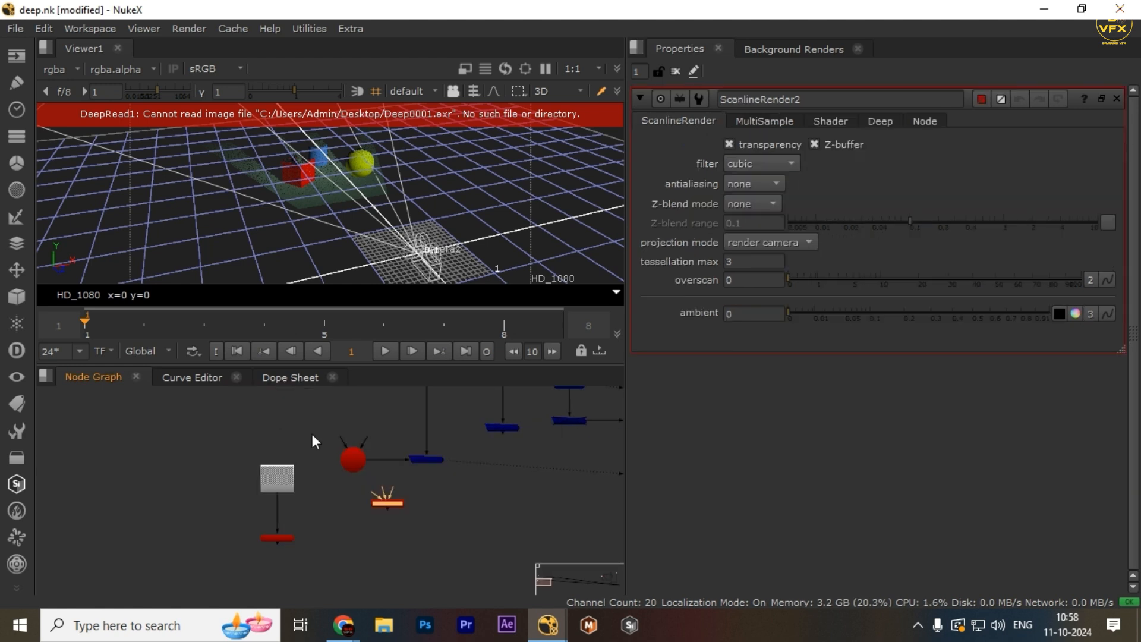
{"action": "scroll", "coordinate": [394, 480], "scroll_direction": "up", "scroll_amount": 3}
{"action": "left_click_drag", "start_coordinate": [395, 481], "coordinate": [362, 558]}
{"action": "scroll", "coordinate": [419, 495], "scroll_direction": "down", "scroll_amount": 1}
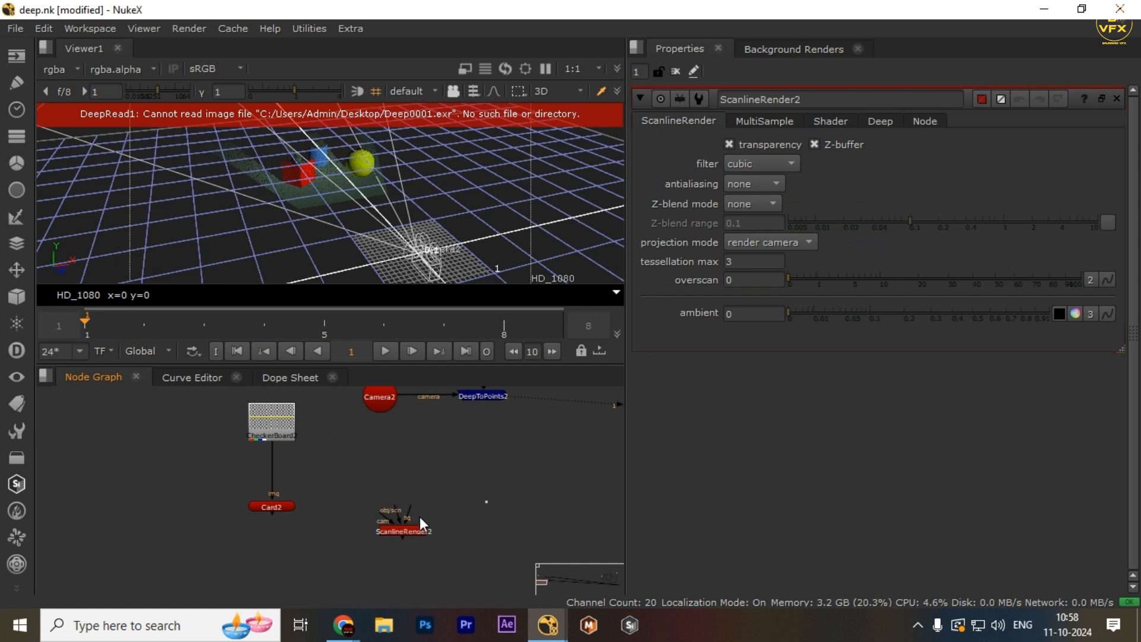
{"action": "left_click_drag", "start_coordinate": [365, 476], "coordinate": [382, 415]}
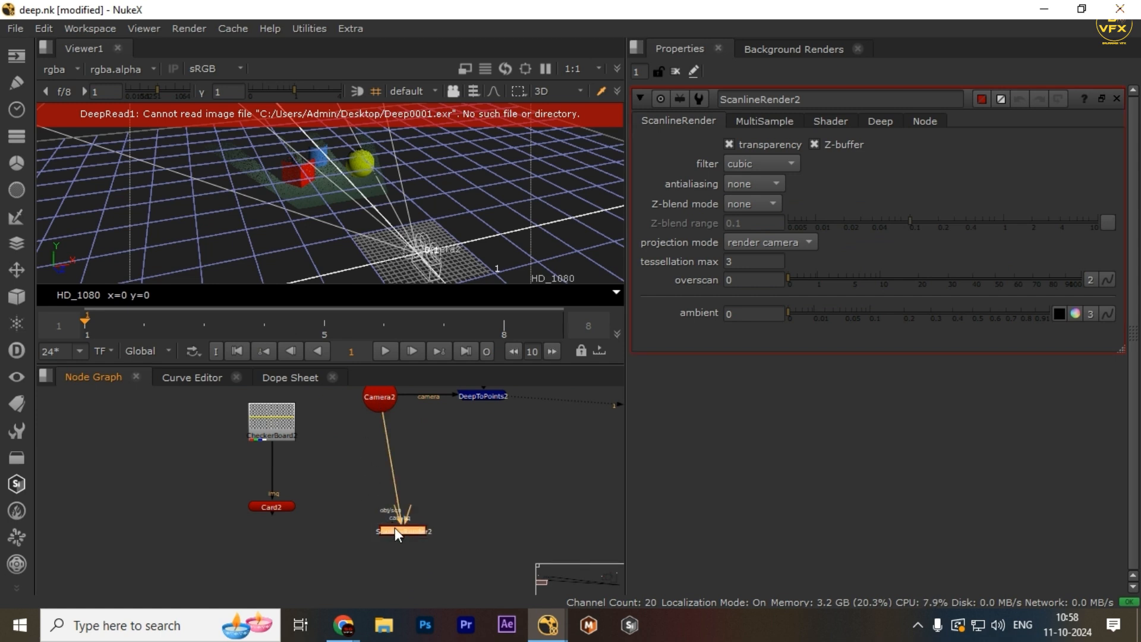
{"action": "left_click_drag", "start_coordinate": [395, 527], "coordinate": [270, 529]}
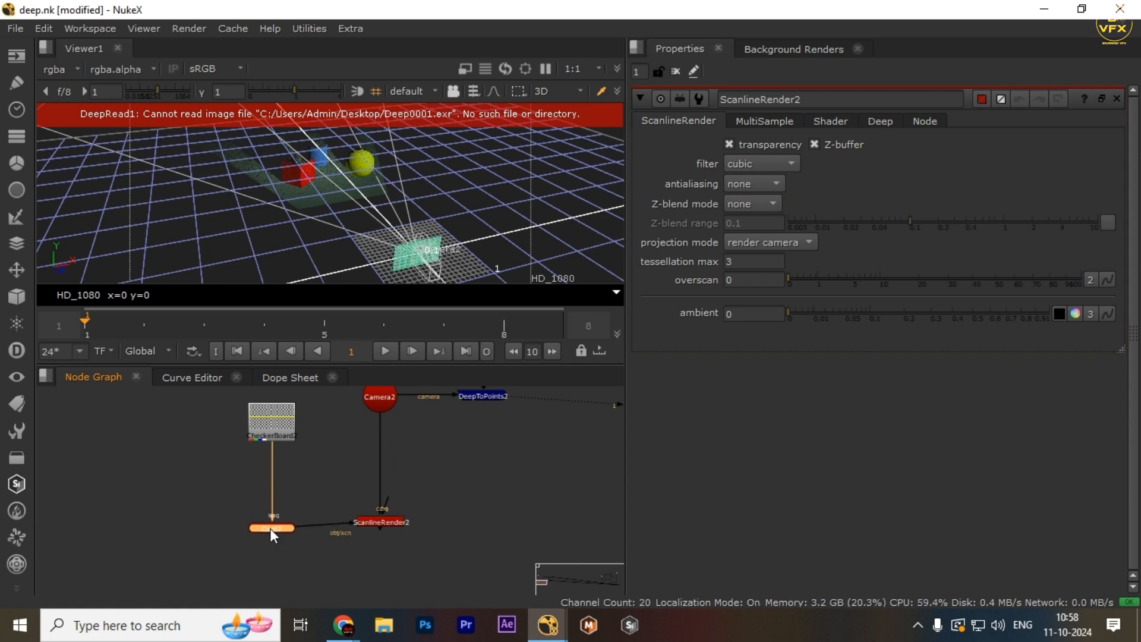
Step: Add a Constant node, connect it to the bg input of ScanlineRender2 and place it beside that node
{"action": "left_click", "coordinate": [467, 479]}
{"action": "key", "text": "Tab"}
{"action": "type", "text": "cons"}
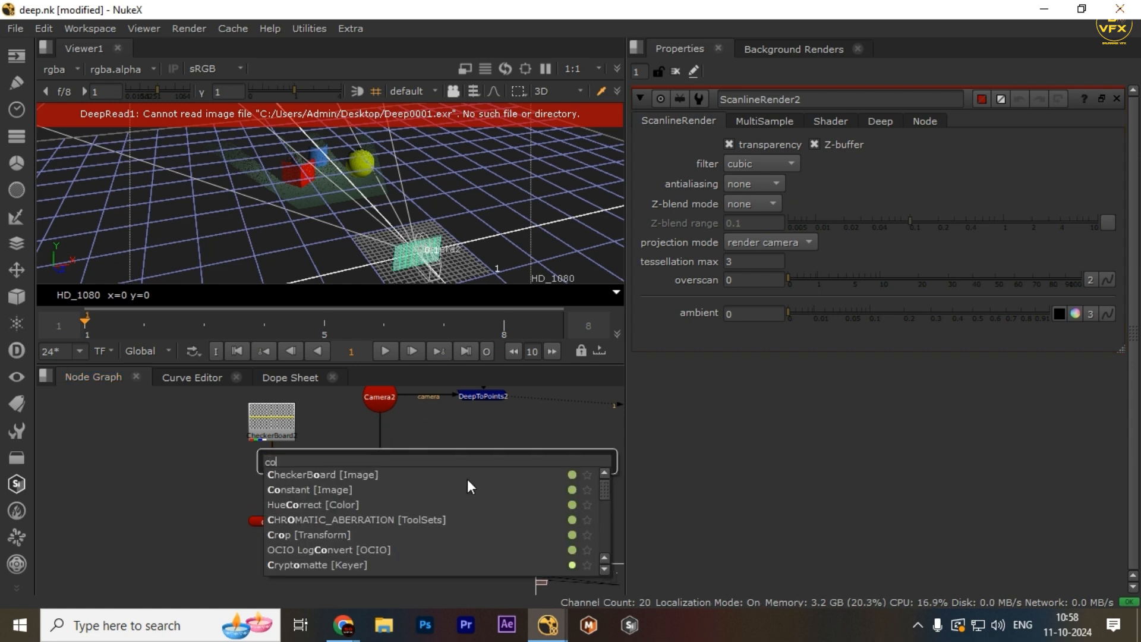
{"action": "key", "text": "Return"}
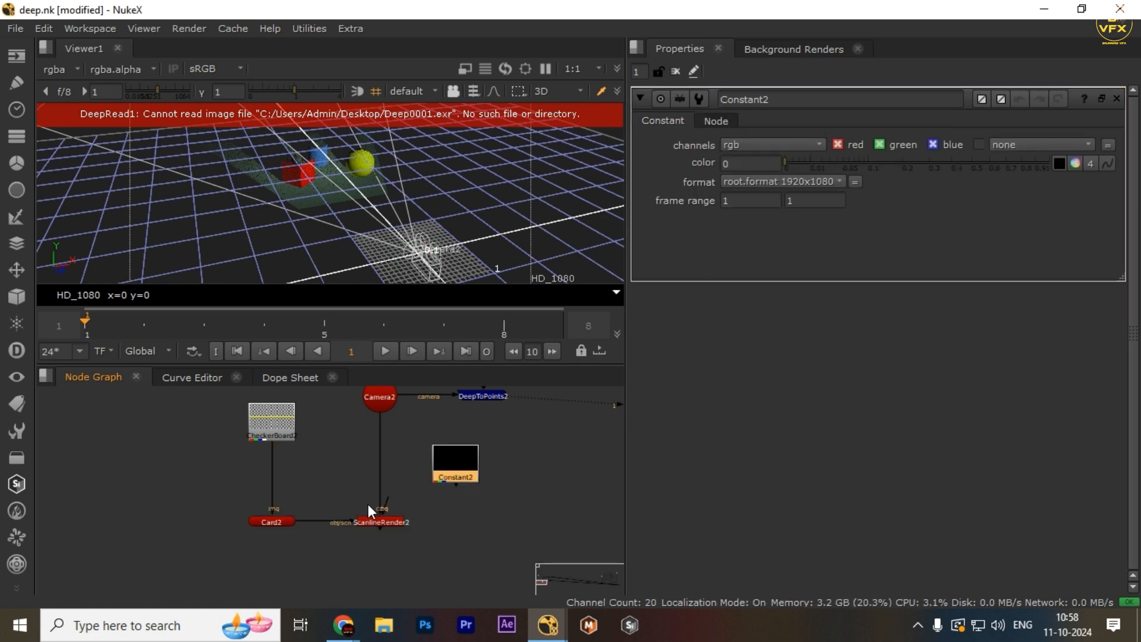
{"action": "left_click_drag", "start_coordinate": [395, 500], "coordinate": [466, 463]}
{"action": "left_click_drag", "start_coordinate": [466, 463], "coordinate": [295, 581]}
Step: View ScanlineRender2, switch the viewer to the DeepToPoints2 point cloud and open that node's properties
{"action": "key", "text": "1"}
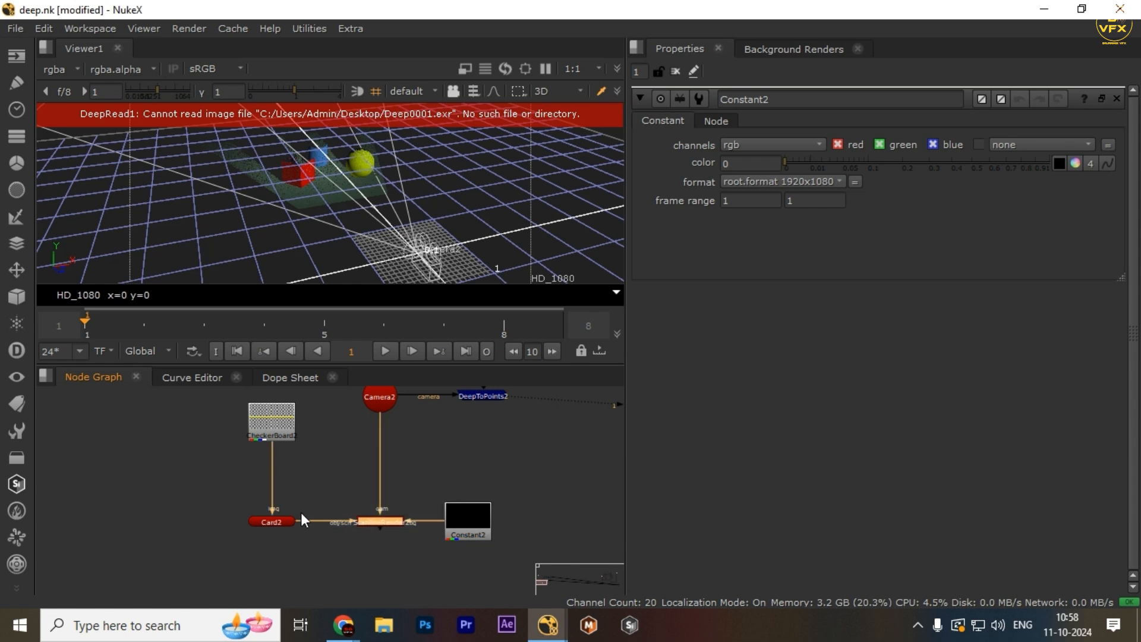
{"action": "left_click", "coordinate": [302, 509]}
{"action": "middle_click_drag", "start_coordinate": [452, 403], "coordinate": [406, 450]}
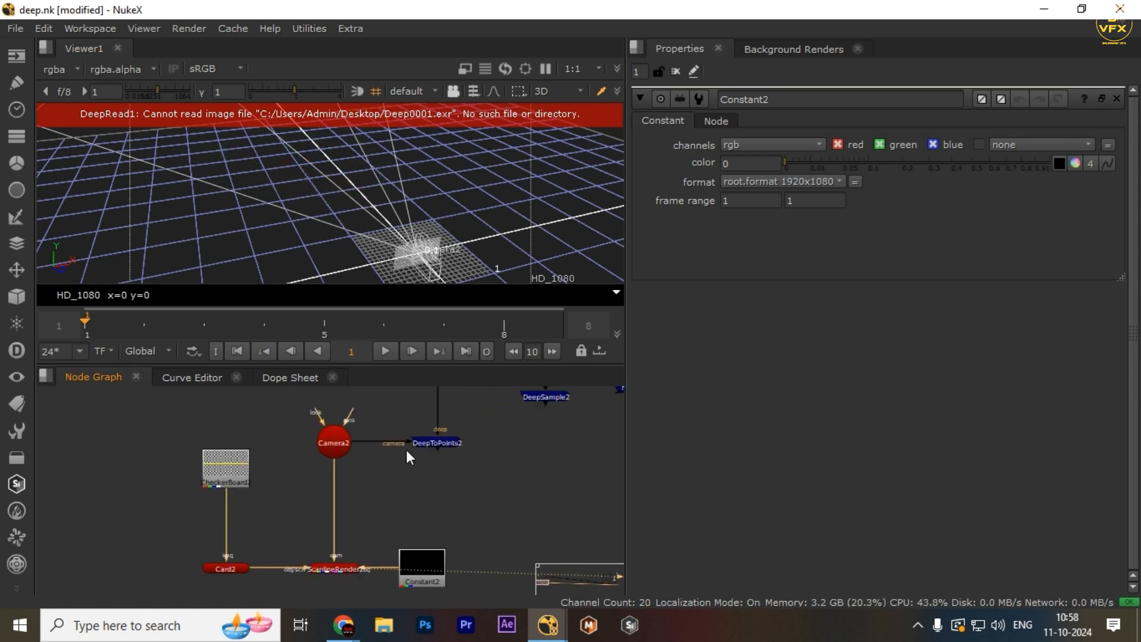
{"action": "left_click", "coordinate": [440, 442]}
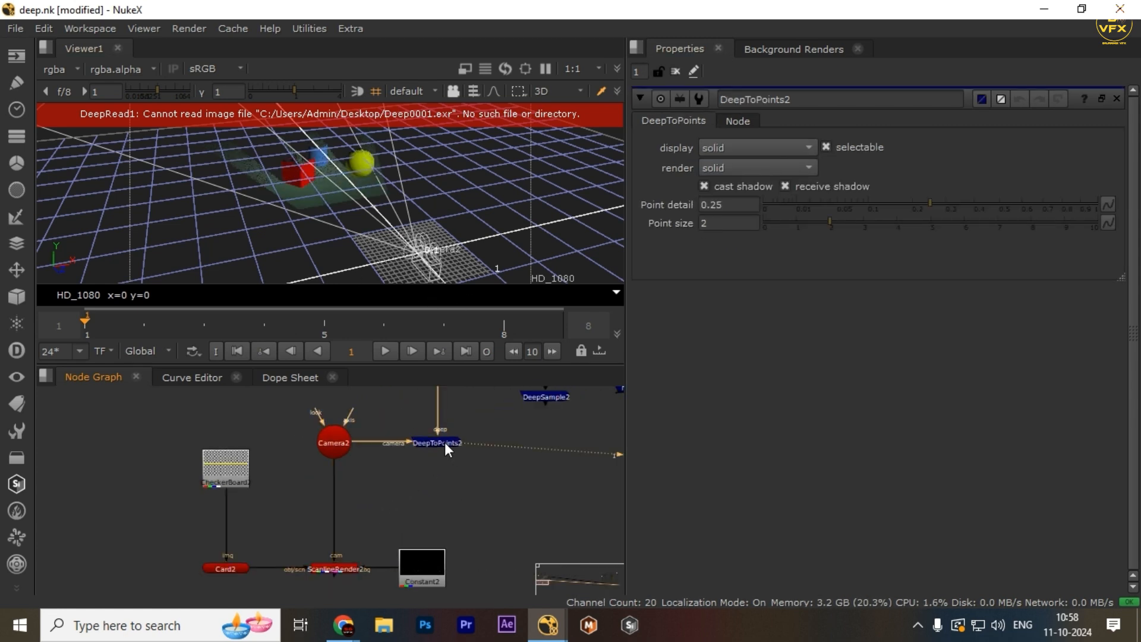
Step: Move Card2 among the point cloud objects to about x 0.71, y -0.04, z -5.8 and scale it uniformly to about 2.23
{"action": "left_click", "coordinate": [233, 569]}
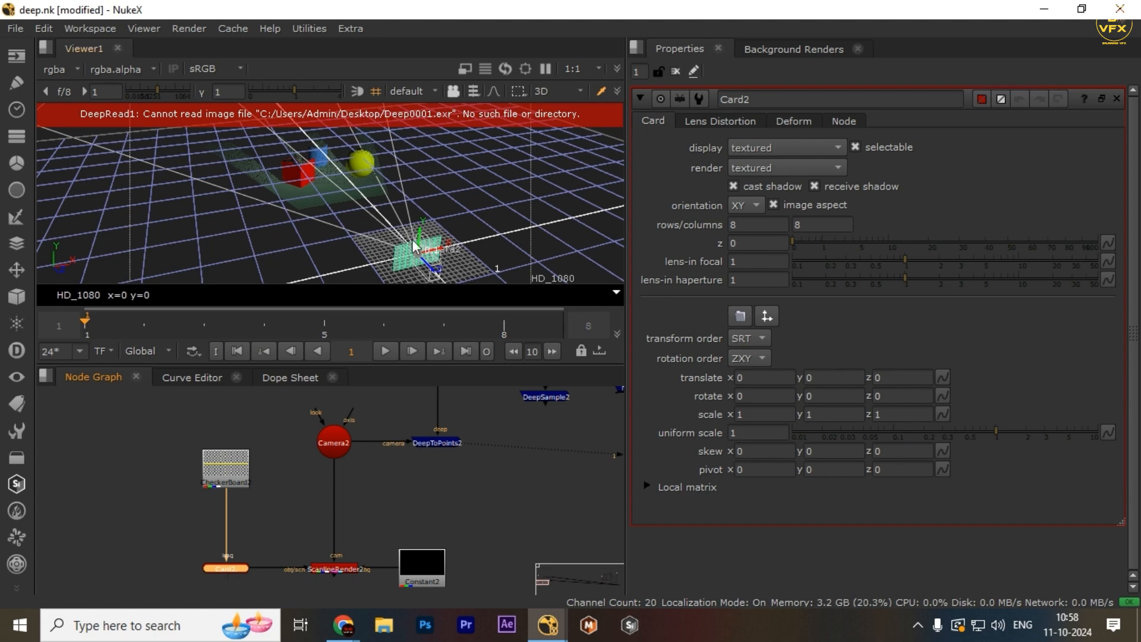
{"action": "left_click_drag", "start_coordinate": [416, 249], "coordinate": [352, 215]}
{"action": "key", "text": "space"}
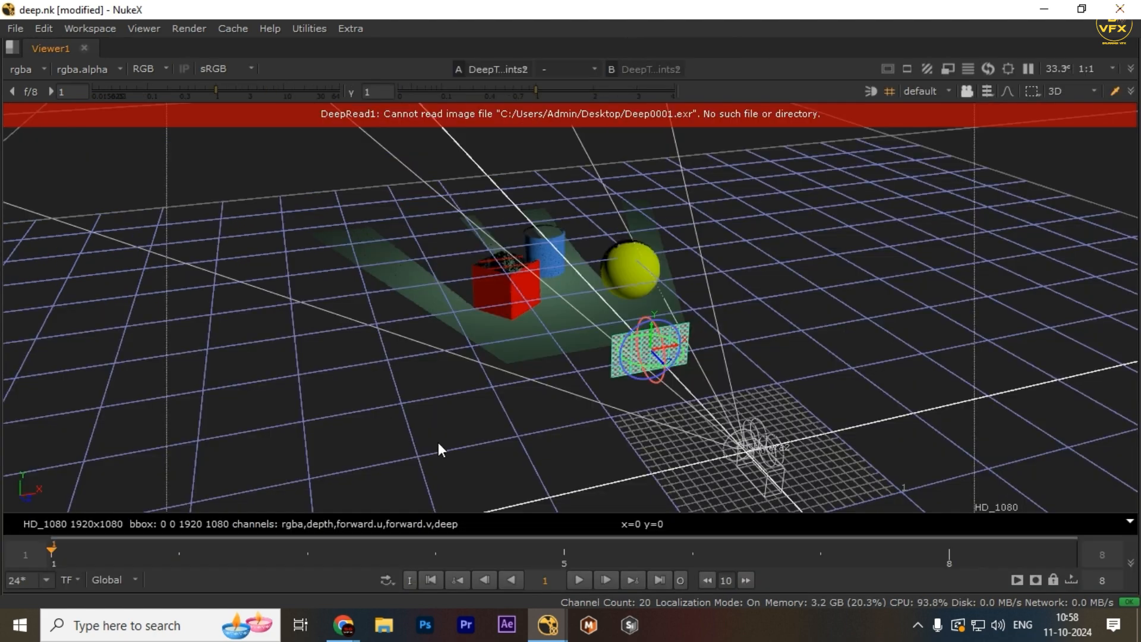
{"action": "left_click_drag", "start_coordinate": [438, 443], "coordinate": [876, 316], "text": "ctrl"}
{"action": "left_click_drag", "start_coordinate": [785, 312], "coordinate": [595, 358]}
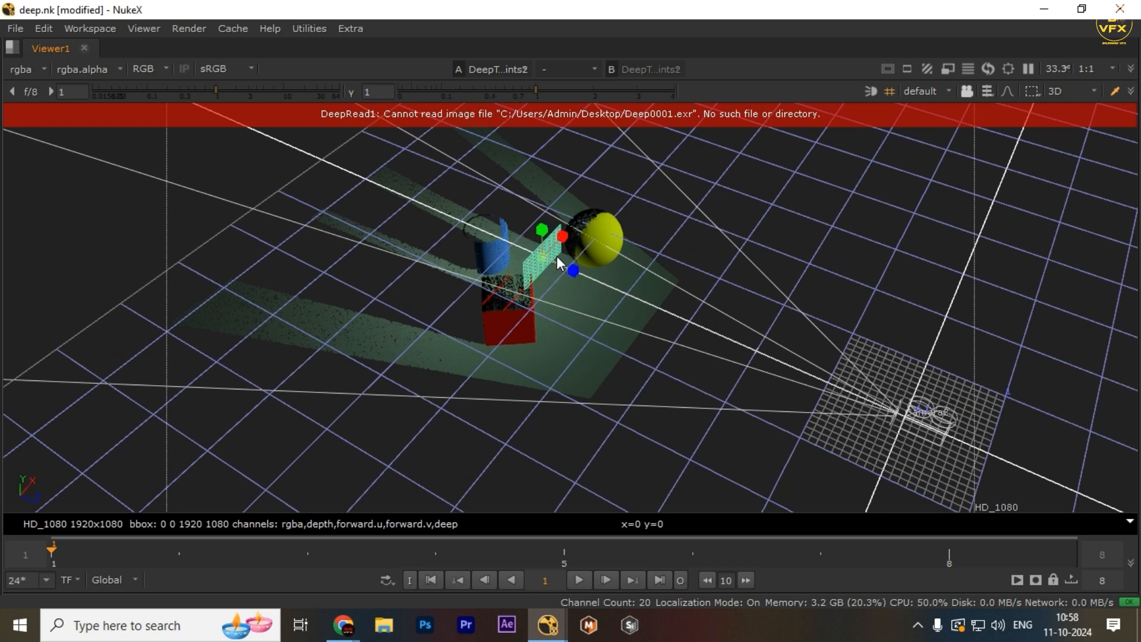
{"action": "left_click_drag", "start_coordinate": [544, 258], "coordinate": [543, 317], "text": "ctrl+shift"}
{"action": "left_click_drag", "start_coordinate": [545, 255], "coordinate": [473, 220], "text": "ctrl+shift"}
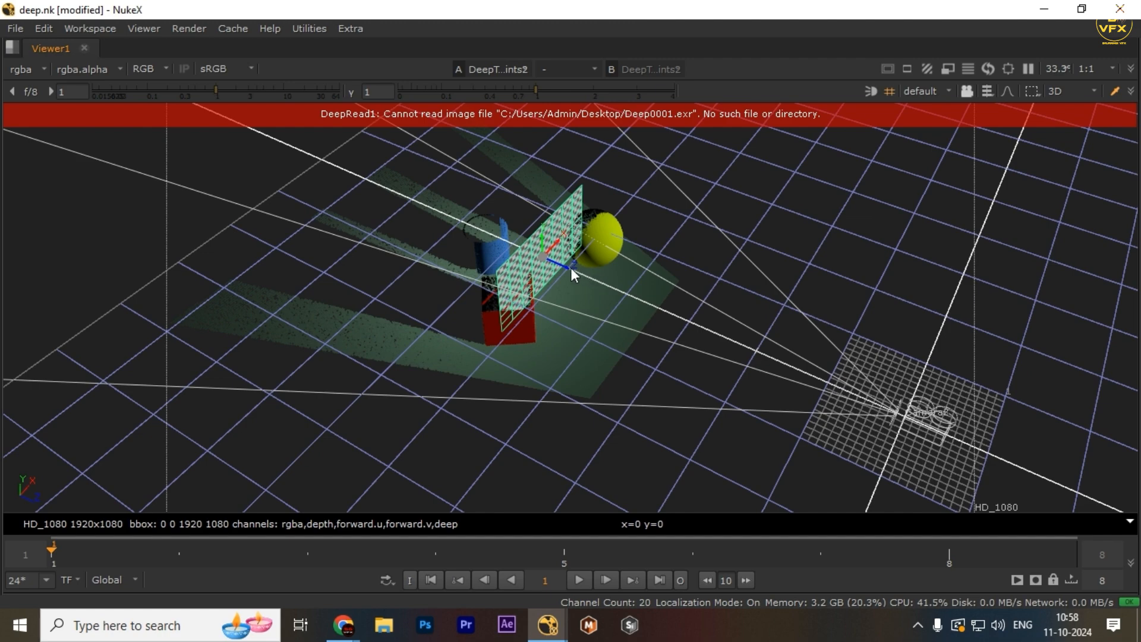
{"action": "left_click_drag", "start_coordinate": [606, 374], "coordinate": [461, 242], "text": "ctrl"}
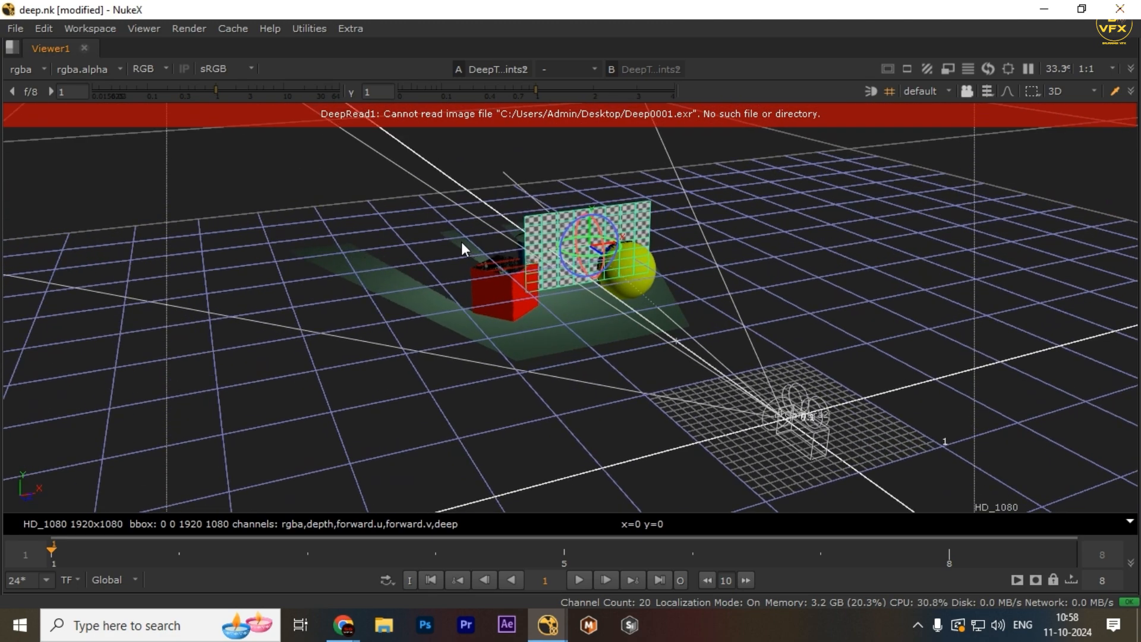
Step: Switch the viewer to 2D, restore the workspace and show the ScanlineRender2 output in the viewer
{"action": "key", "text": "Tab"}
{"action": "key", "text": "space"}
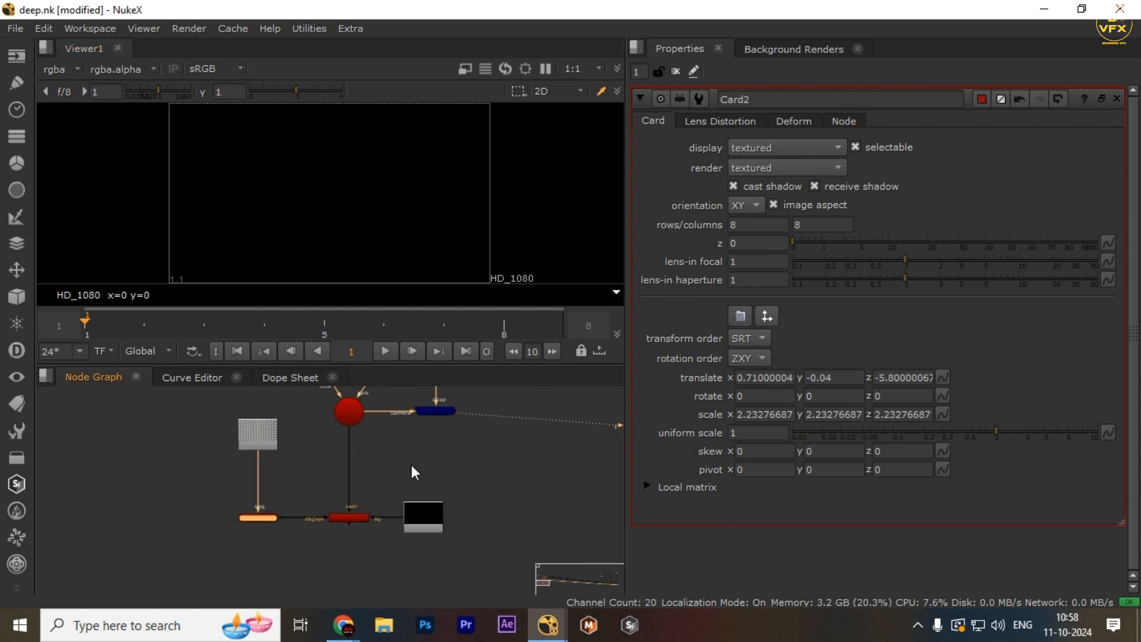
{"action": "left_click_drag", "start_coordinate": [411, 465], "coordinate": [315, 528]}
{"action": "key", "text": "1"}
{"action": "left_click", "coordinate": [307, 554]}
{"action": "scroll", "coordinate": [419, 456], "scroll_direction": "down", "scroll_amount": 1}
{"action": "middle_click_drag", "start_coordinate": [418, 456], "coordinate": [438, 422]}
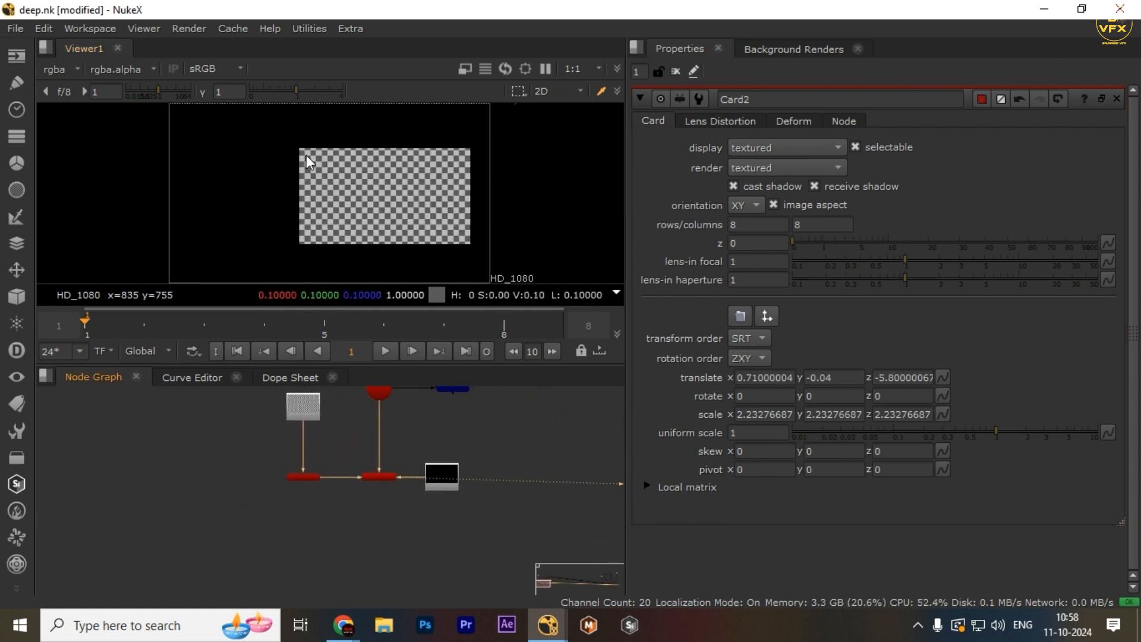
{"action": "scroll", "coordinate": [381, 476], "scroll_direction": "down", "scroll_amount": 2}
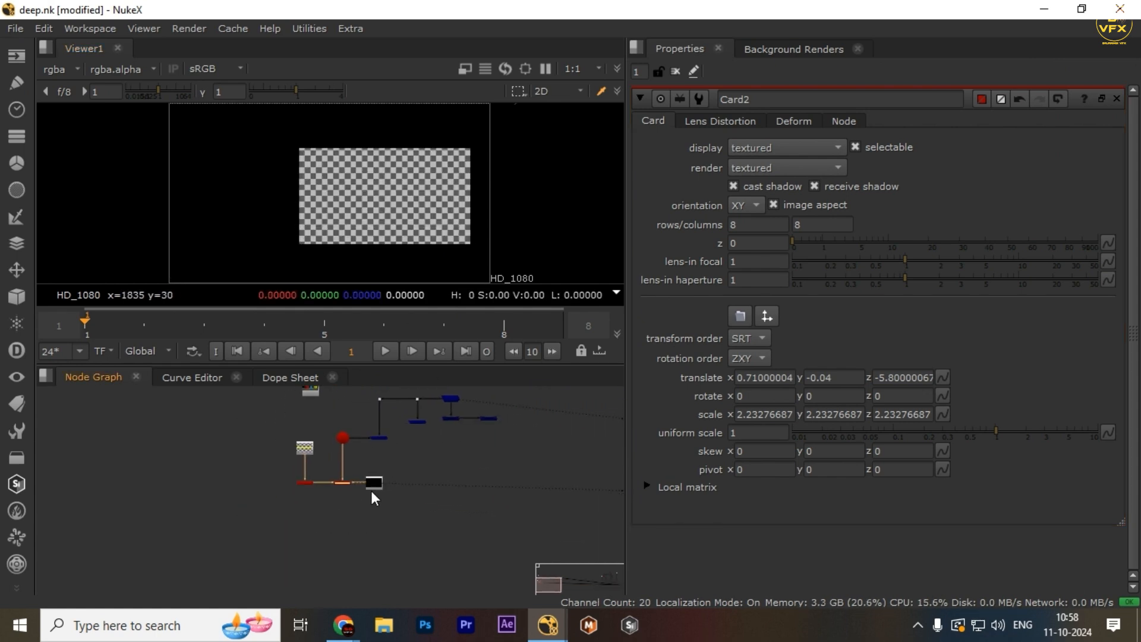
{"action": "scroll", "coordinate": [371, 491], "scroll_direction": "up", "scroll_amount": 1}
{"action": "scroll", "coordinate": [448, 453], "scroll_direction": "up", "scroll_amount": 5}
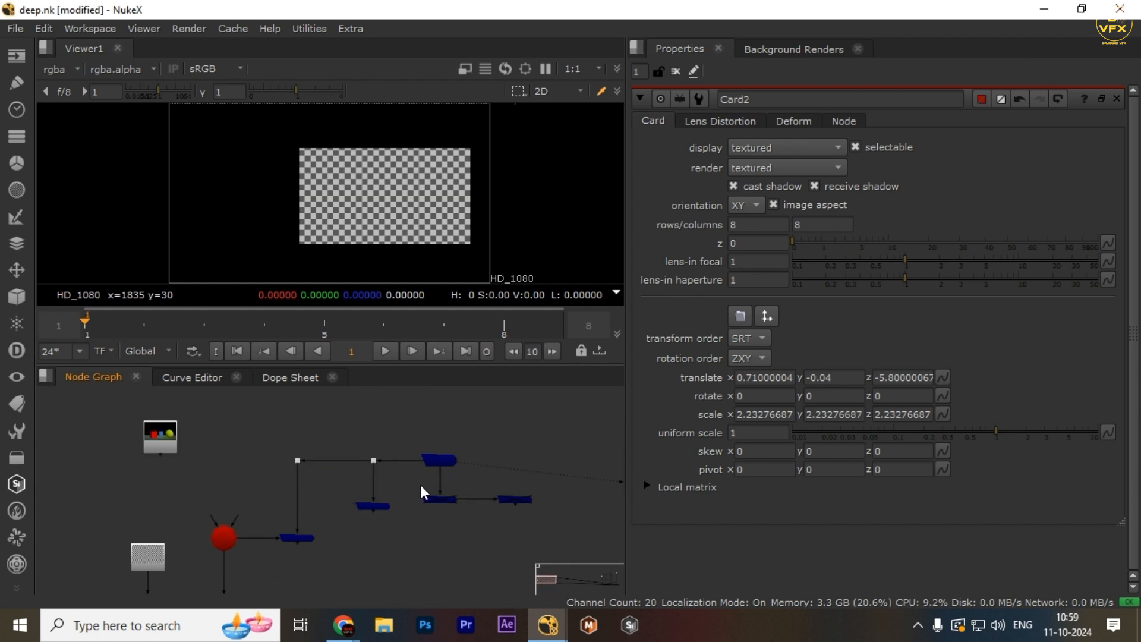
{"action": "scroll", "coordinate": [452, 476], "scroll_direction": "down", "scroll_amount": 4}
{"action": "scroll", "coordinate": [404, 493], "scroll_direction": "up", "scroll_amount": 5}
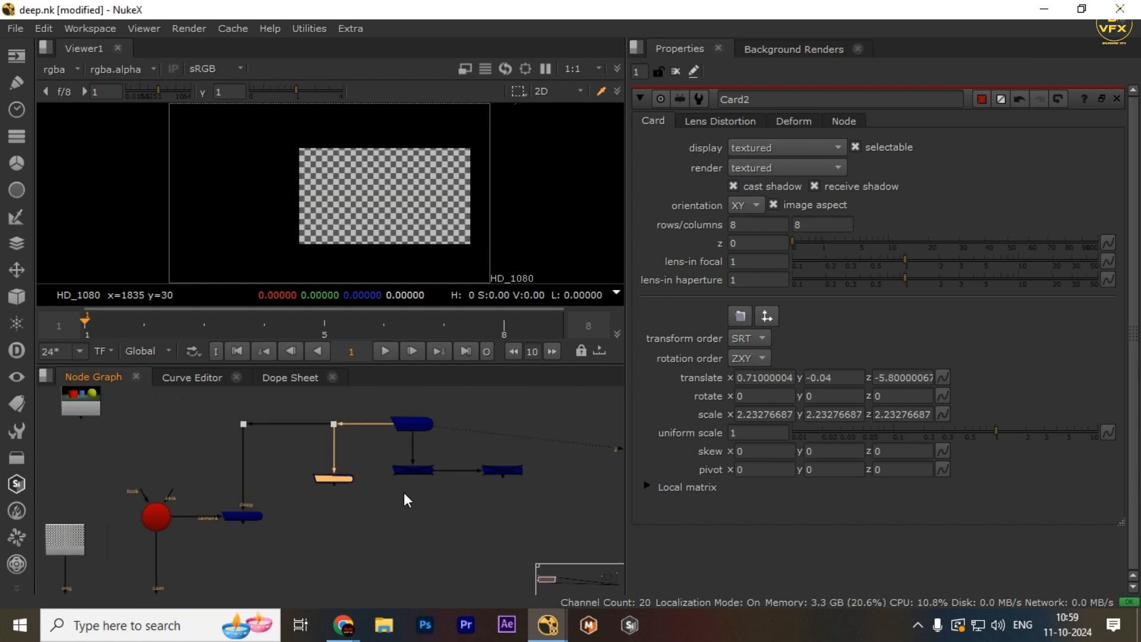
Step: Show the disabled DeepCrop2 node in the viewer and add a DeepMerge node beside the card render setup
{"action": "key", "text": "1"}
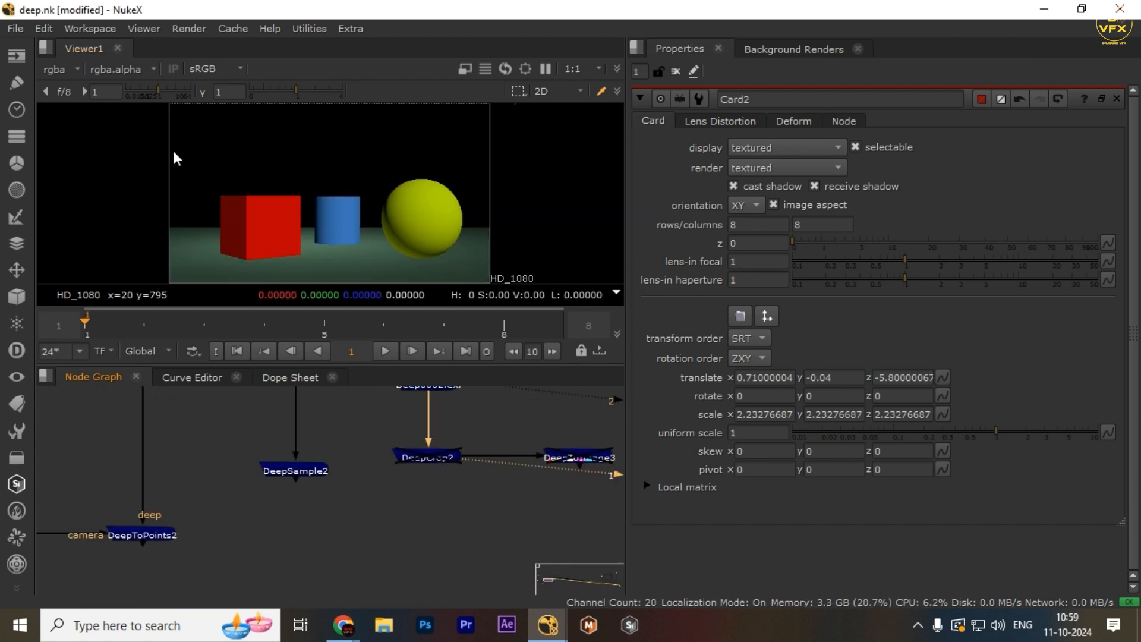
{"action": "scroll", "coordinate": [401, 456], "scroll_direction": "down", "scroll_amount": 4}
{"action": "middle_click_drag", "start_coordinate": [406, 441], "coordinate": [410, 395]}
{"action": "key", "text": "Tab"}
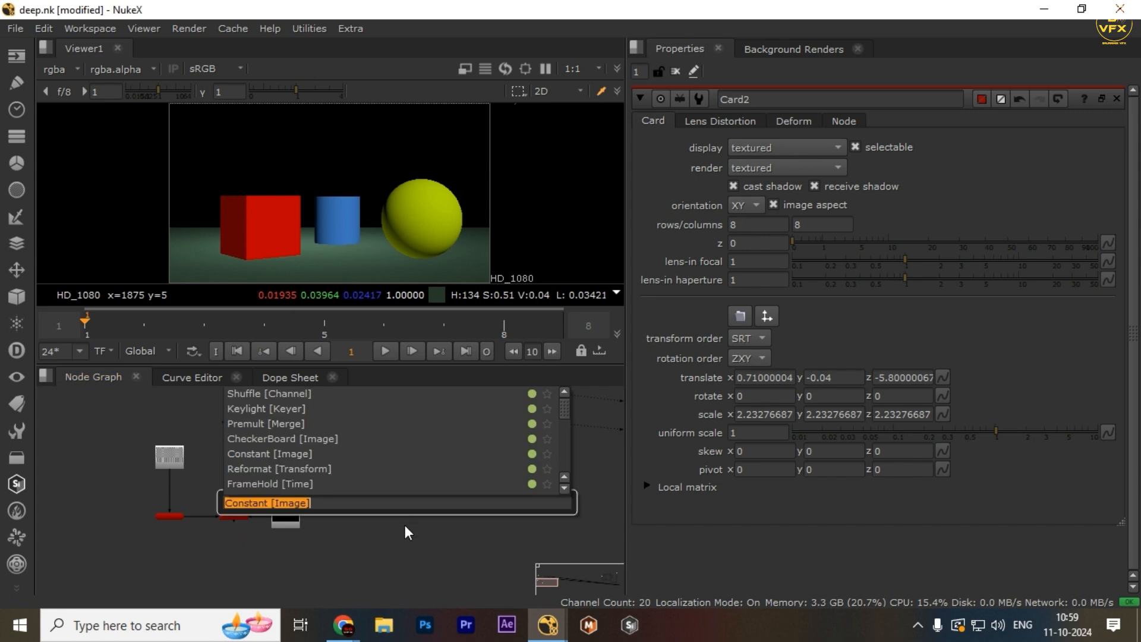
{"action": "type", "text": "deep"}
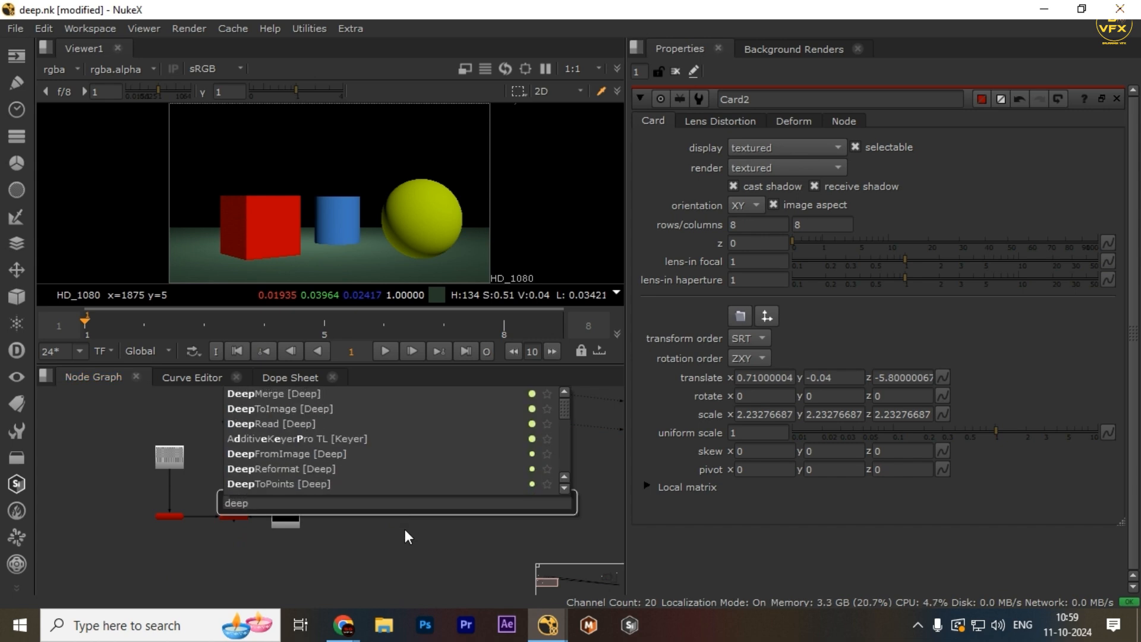
{"action": "type", "text": "merge"}
{"action": "key", "text": "Return"}
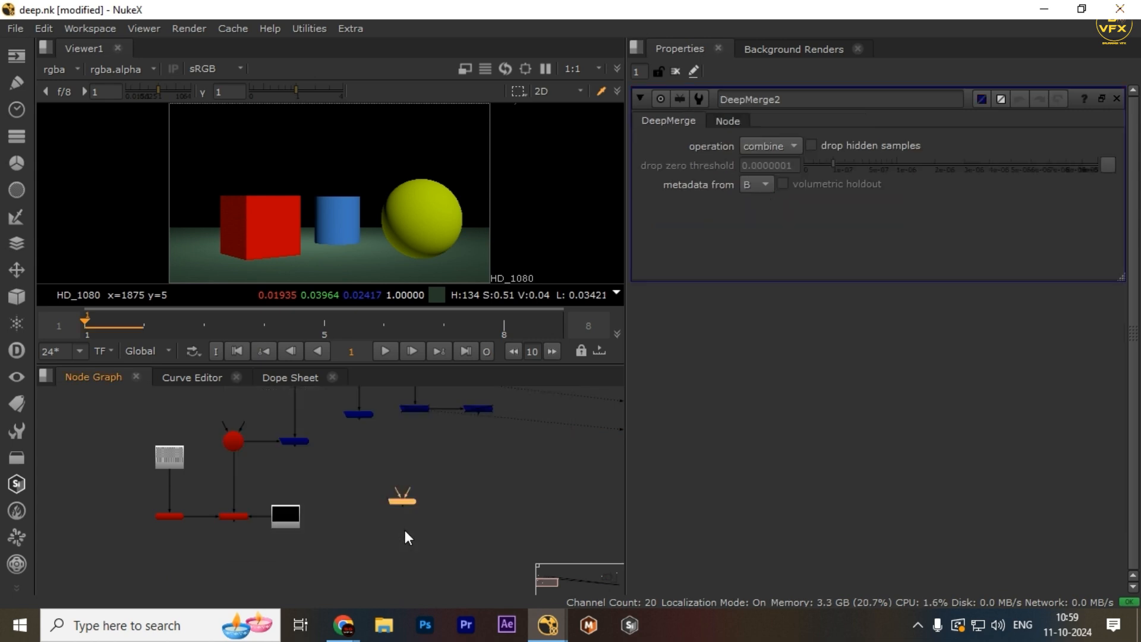
Step: Open the DeepCrop2 node's properties and look over its znear and zfar settings
{"action": "left_click", "coordinate": [443, 519]}
{"action": "scroll", "coordinate": [443, 518], "scroll_direction": "up", "scroll_amount": 3}
{"action": "left_click_drag", "start_coordinate": [466, 461], "coordinate": [338, 526]}
{"action": "scroll", "coordinate": [315, 516], "scroll_direction": "down", "scroll_amount": 5}
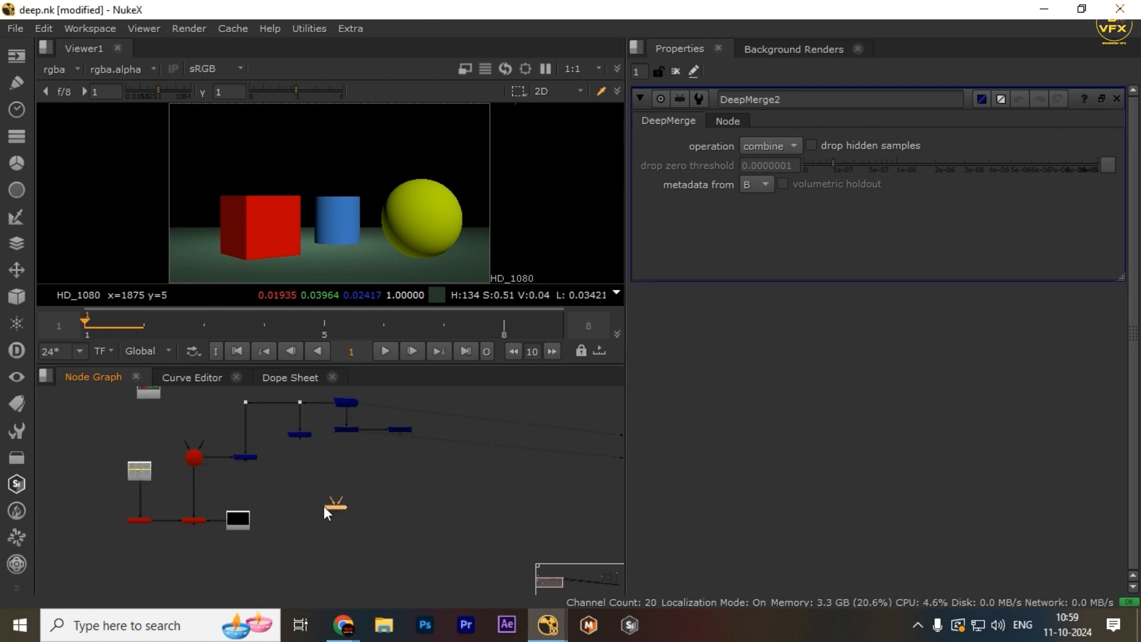
{"action": "scroll", "coordinate": [351, 462], "scroll_direction": "up", "scroll_amount": 5}
{"action": "double_click", "coordinate": [374, 439]}
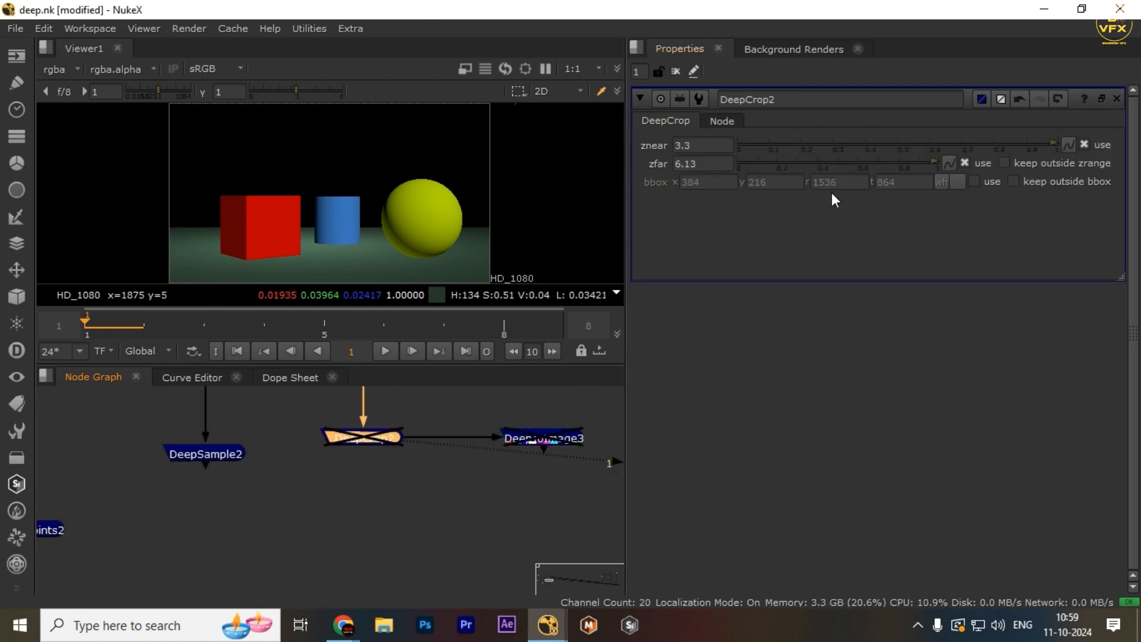
{"action": "scroll", "coordinate": [464, 502], "scroll_direction": "down", "scroll_amount": 5}
{"action": "scroll", "coordinate": [429, 469], "scroll_direction": "up", "scroll_amount": 3}
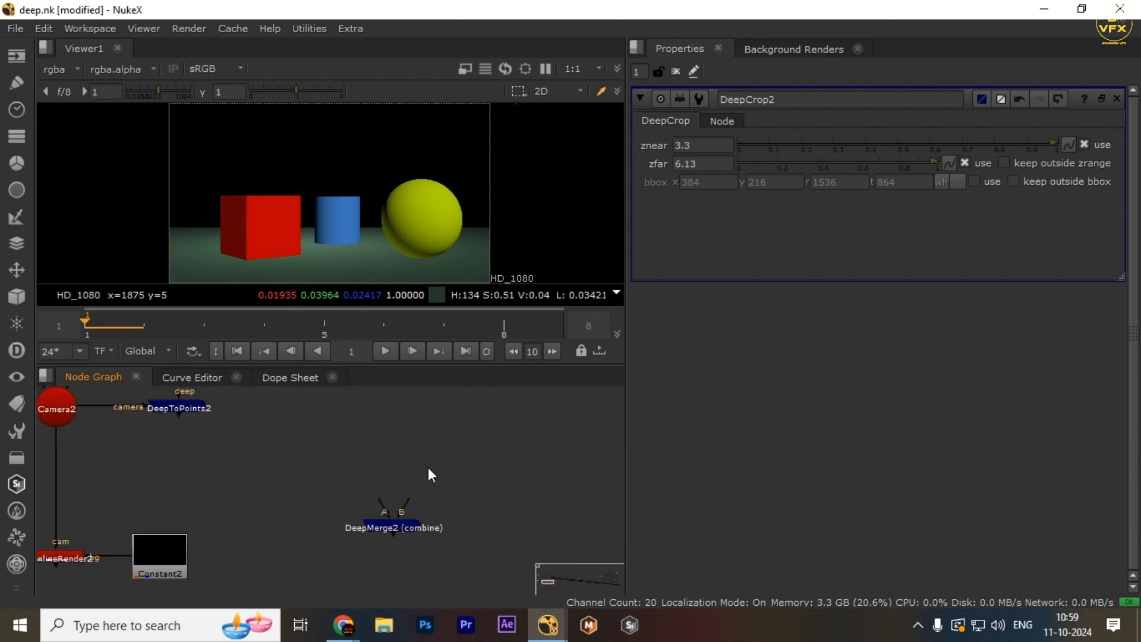
Step: Connect DeepMerge2's A input to ScanlineRender2 through a dot and its B input to DeepCrop2, and align it below DeepCrop2
{"action": "left_click_drag", "start_coordinate": [432, 473], "coordinate": [348, 558]}
{"action": "scroll", "coordinate": [357, 541], "scroll_direction": "down", "scroll_amount": 5}
{"action": "scroll", "coordinate": [409, 486], "scroll_direction": "up", "scroll_amount": 4}
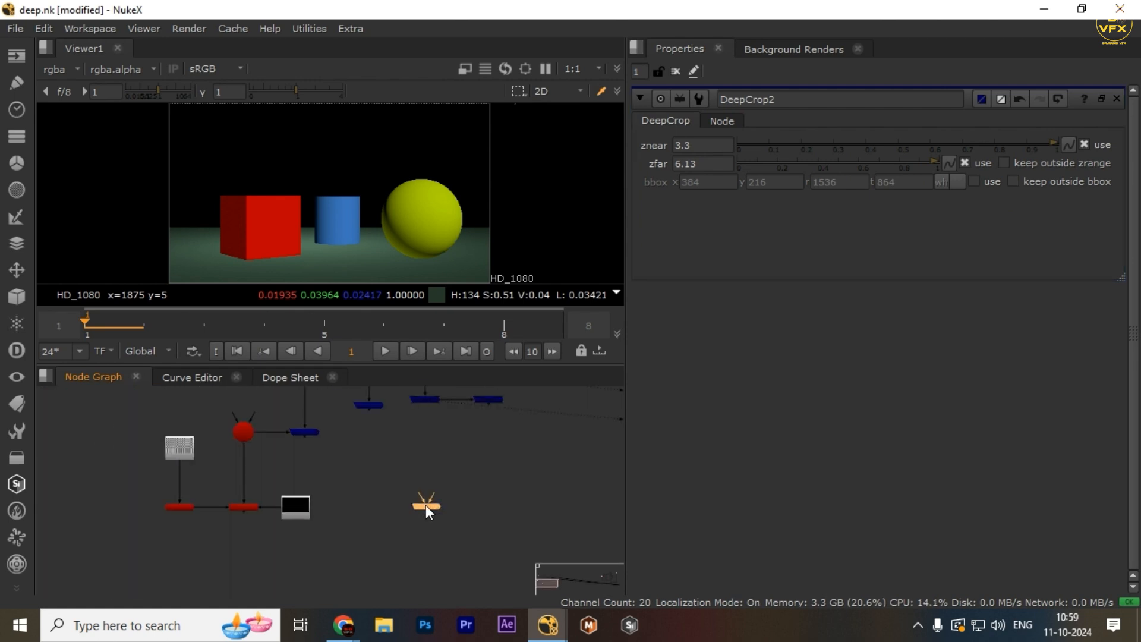
{"action": "scroll", "coordinate": [424, 503], "scroll_direction": "up", "scroll_amount": 1}
{"action": "left_click_drag", "start_coordinate": [428, 476], "coordinate": [208, 504]}
{"action": "scroll", "coordinate": [425, 506], "scroll_direction": "down", "scroll_amount": 1}
{"action": "scroll", "coordinate": [415, 415], "scroll_direction": "up", "scroll_amount": 3}
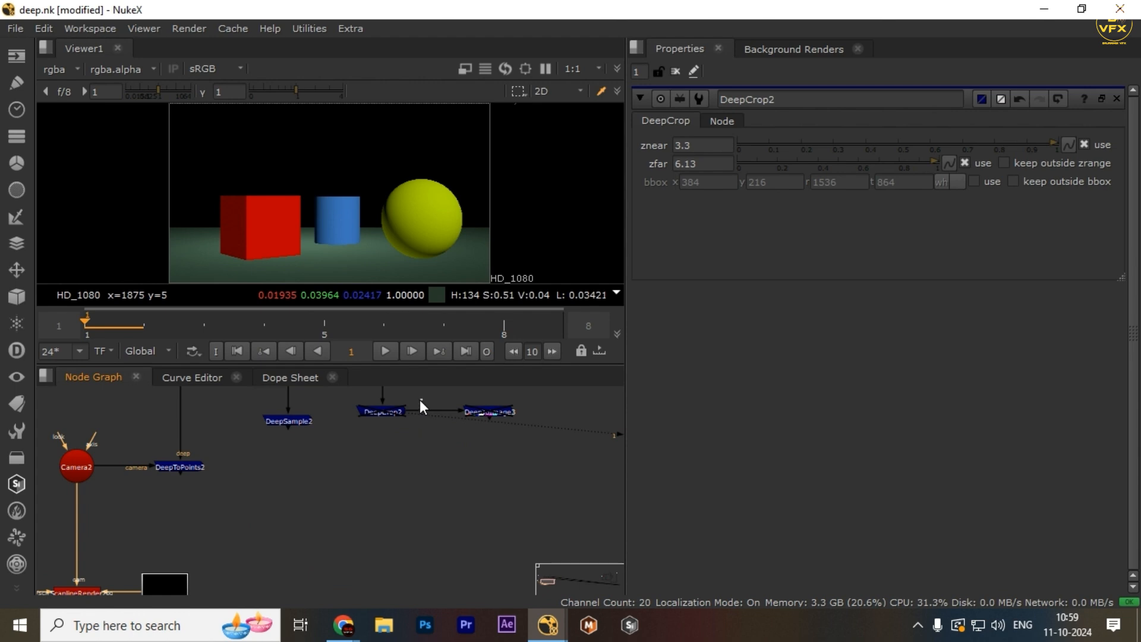
{"action": "left_click", "coordinate": [385, 412]}
{"action": "scroll", "coordinate": [333, 529], "scroll_direction": "down", "scroll_amount": 3}
{"action": "middle_click_drag", "start_coordinate": [329, 537], "coordinate": [333, 433]}
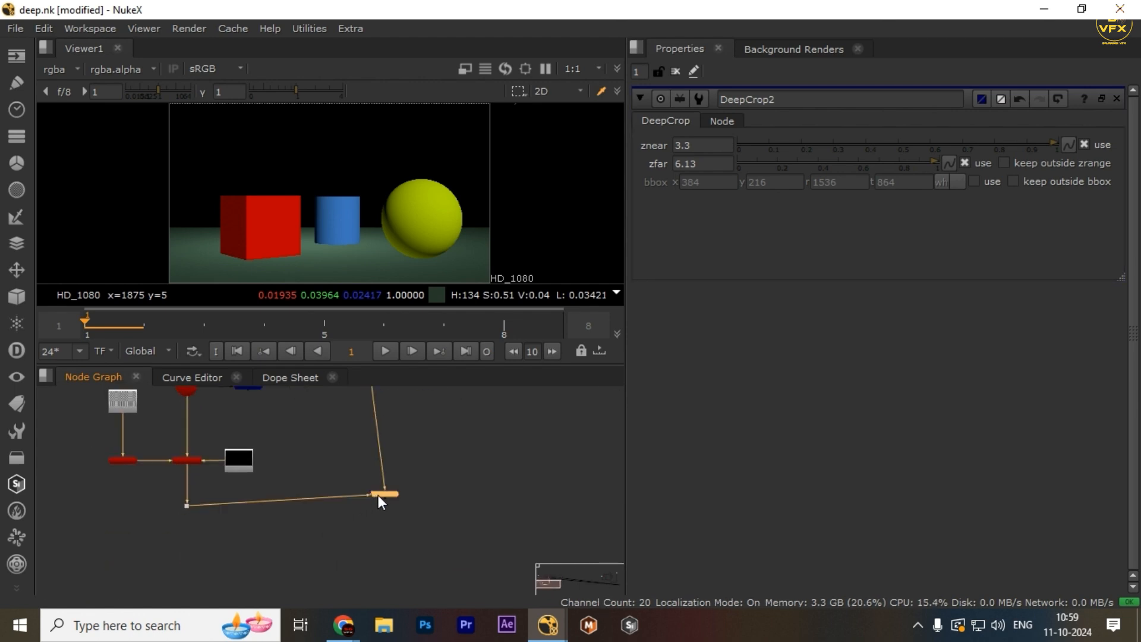
{"action": "scroll", "coordinate": [417, 493], "scroll_direction": "down", "scroll_amount": 1}
{"action": "left_click_drag", "start_coordinate": [487, 504], "coordinate": [323, 590]}
Step: View the DeepMerge2 output full screen and examine how the checkerboard card sits among the cube, cylinder and sphere
{"action": "key", "text": "1"}
{"action": "key", "text": "space"}
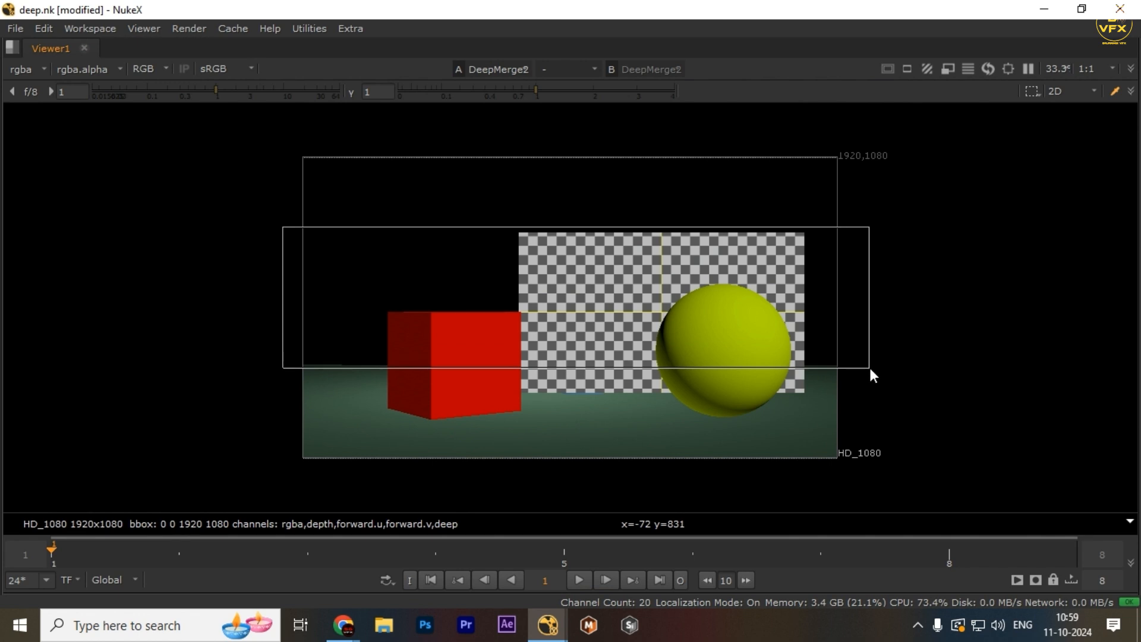
{"action": "left_click_drag", "start_coordinate": [870, 368], "coordinate": [908, 400]}
{"action": "key", "text": "space"}
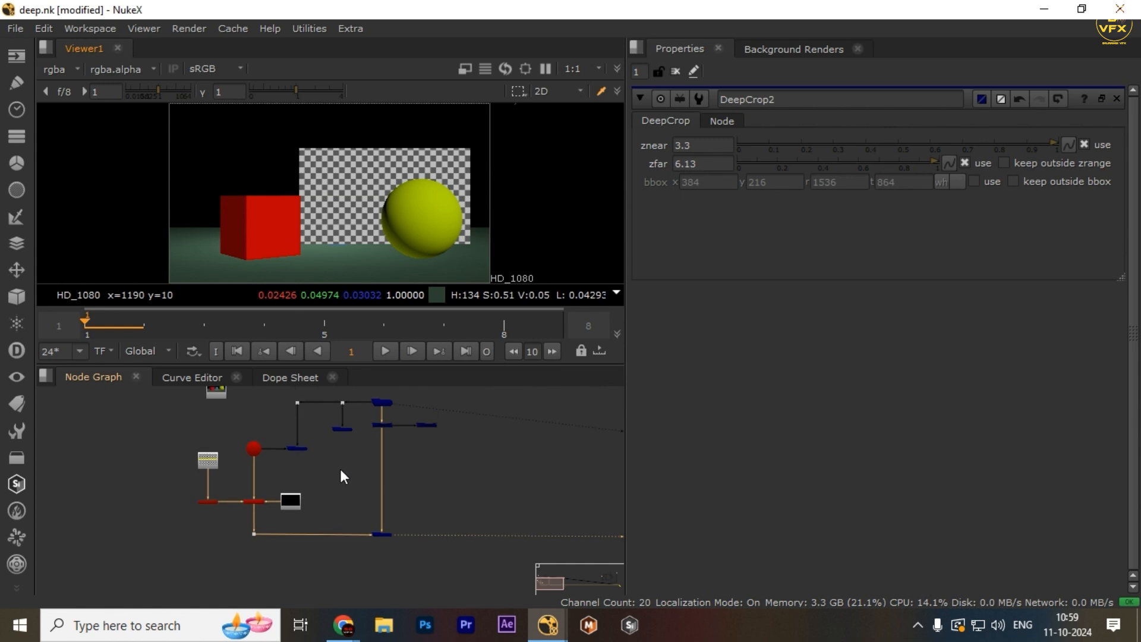
{"action": "key", "text": "space"}
{"action": "left_click_drag", "start_coordinate": [255, 149], "coordinate": [1013, 413]}
{"action": "left_click_drag", "start_coordinate": [793, 300], "coordinate": [668, 373]}
{"action": "left_click_drag", "start_coordinate": [915, 258], "coordinate": [616, 397]}
{"action": "key", "text": "space"}
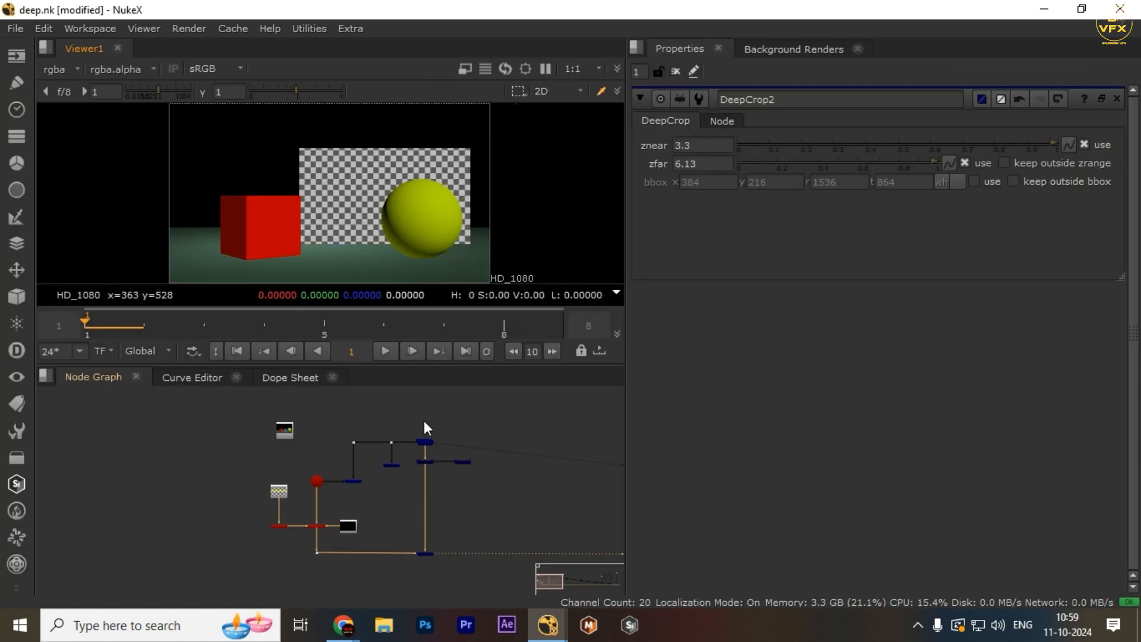
Step: Switch the viewer to 3D and show the DeepToPoints2 point cloud
{"action": "scroll", "coordinate": [437, 517], "scroll_direction": "down", "scroll_amount": 2}
{"action": "left_click_drag", "start_coordinate": [458, 531], "coordinate": [409, 590]}
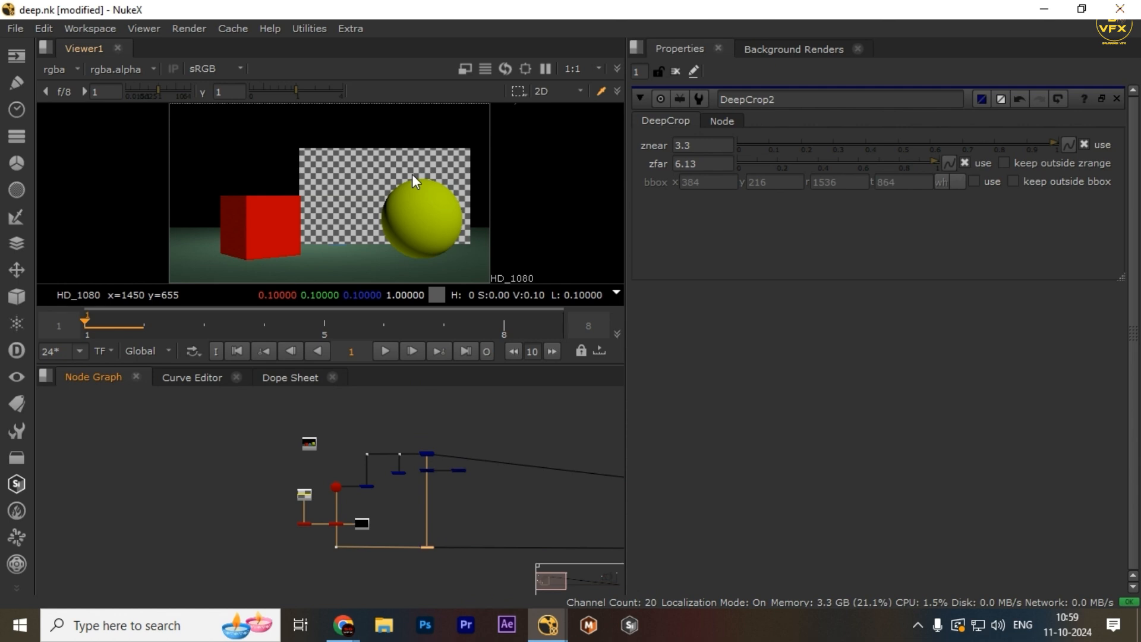
{"action": "key", "text": "space"}
{"action": "key", "text": "Tab"}
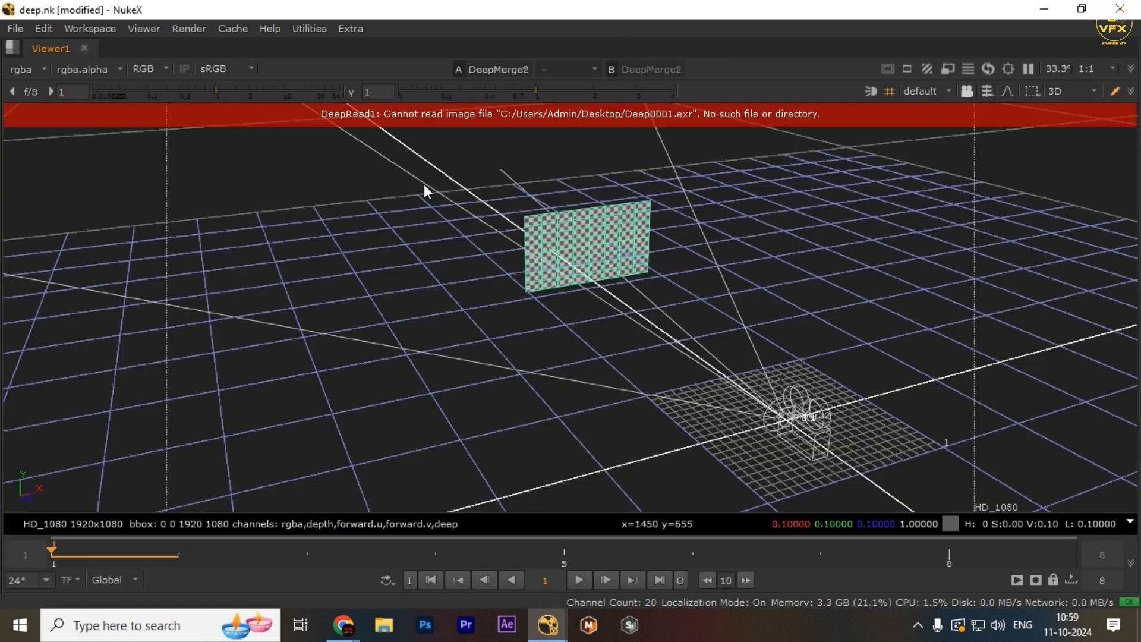
{"action": "key", "text": "space"}
{"action": "scroll", "coordinate": [404, 478], "scroll_direction": "up", "scroll_amount": 4}
{"action": "left_click_drag", "start_coordinate": [422, 466], "coordinate": [361, 517]}
{"action": "key", "text": "space"}
{"action": "key", "text": "space"}
{"action": "scroll", "coordinate": [394, 439], "scroll_direction": "down", "scroll_amount": 2}
{"action": "scroll", "coordinate": [392, 493], "scroll_direction": "up", "scroll_amount": 4}
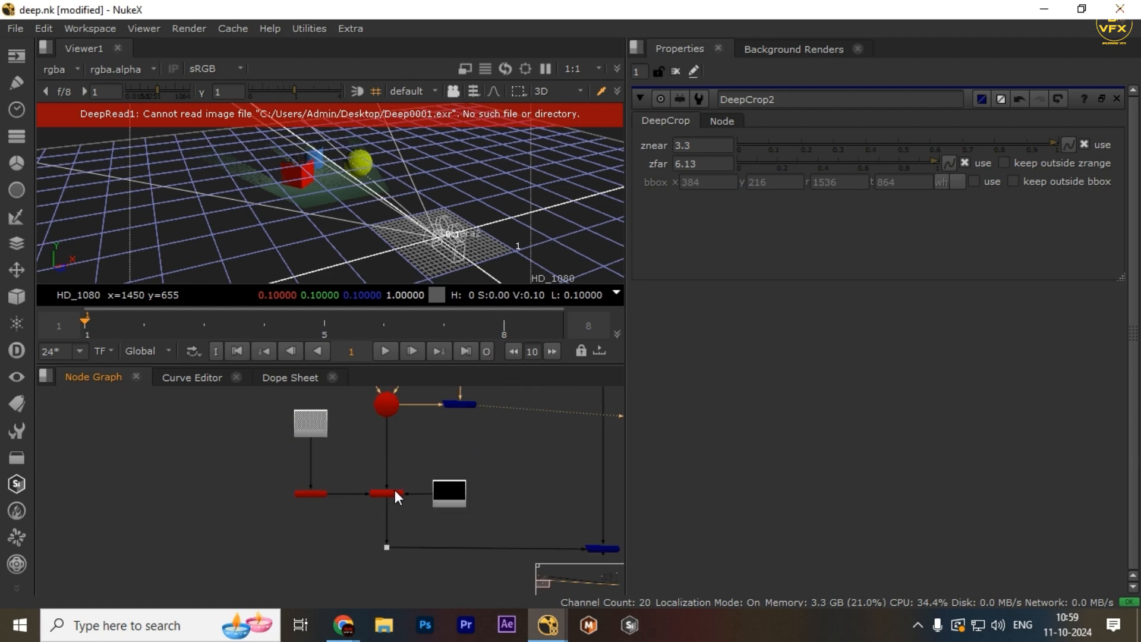
Step: Open Card2 and transform it to about x 0.13, y 0.16, z -6.09, with Y rotation about -8.56 and scale about 2.79
{"action": "double_click", "coordinate": [301, 495]}
{"action": "key", "text": "space"}
{"action": "left_click_drag", "start_coordinate": [377, 327], "coordinate": [533, 258], "text": "ctrl"}
{"action": "left_click_drag", "start_coordinate": [608, 329], "coordinate": [566, 196], "text": "ctrl"}
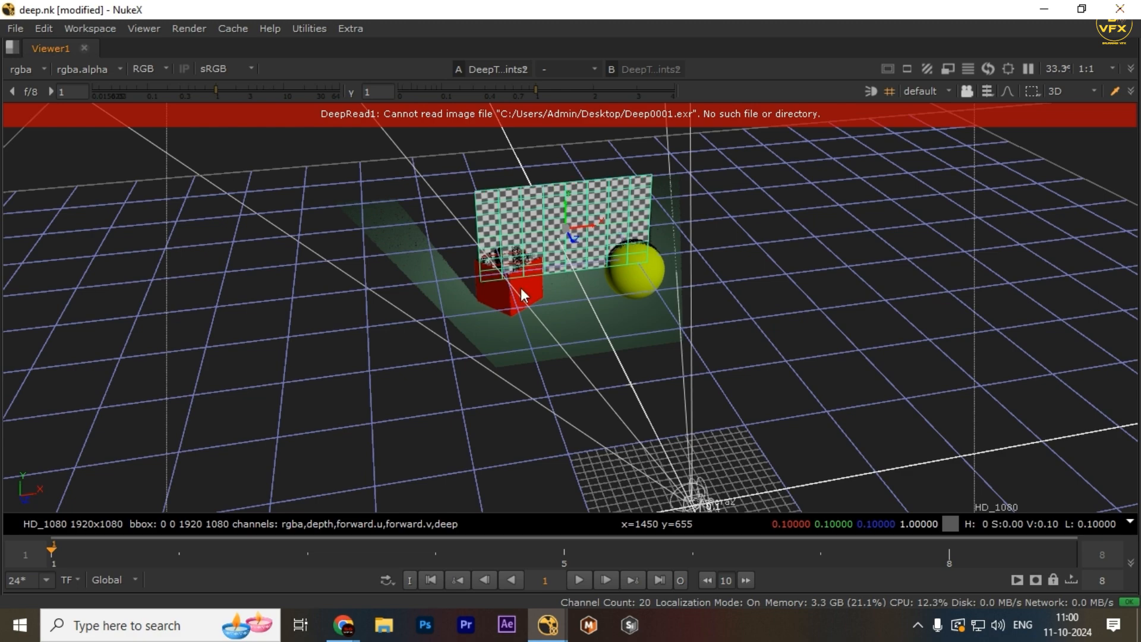
{"action": "left_click_drag", "start_coordinate": [521, 288], "coordinate": [528, 258], "text": "ctrl"}
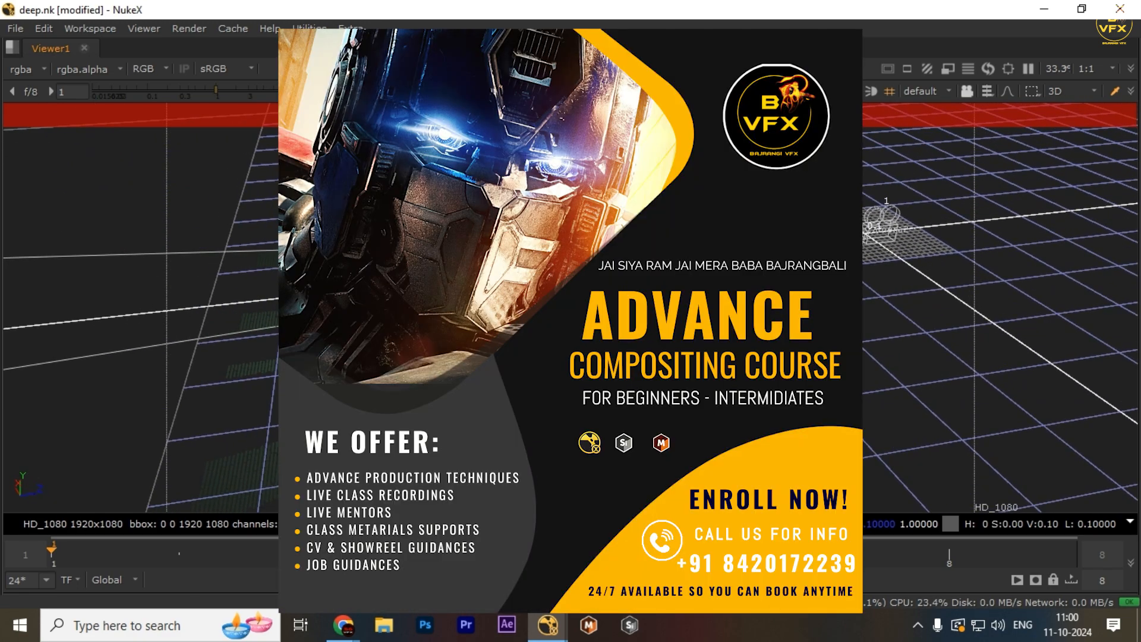
Step: Switch the viewer back to 2D and show the DeepMerge2 output with the repositioned card
{"action": "key", "text": "Tab"}
{"action": "key", "text": "space"}
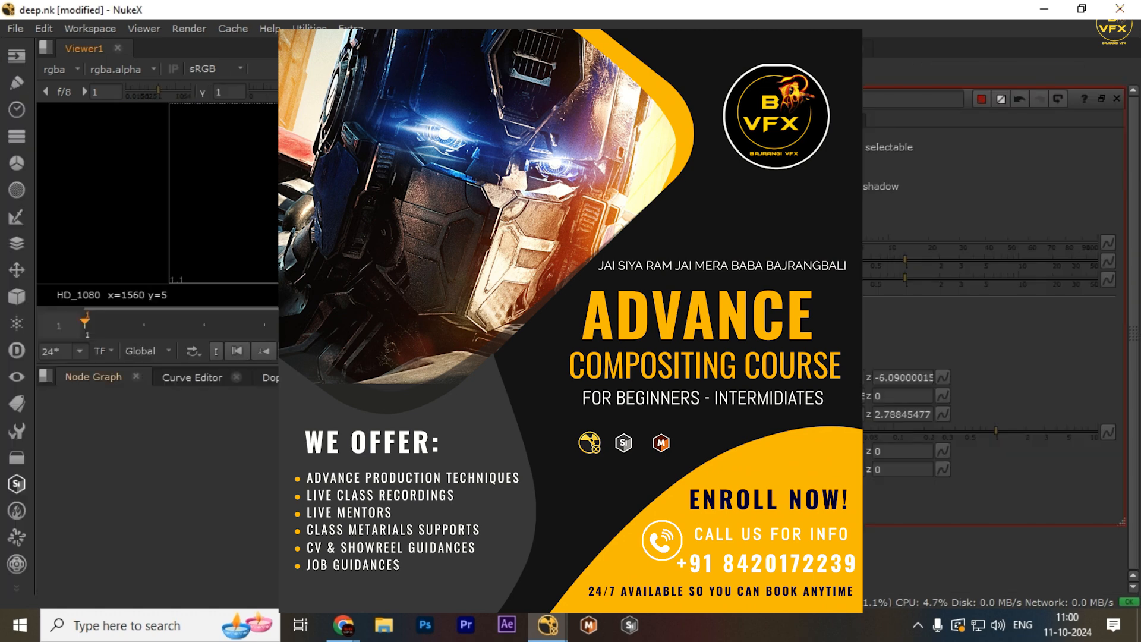
{"action": "key", "text": "space"}
{"action": "key", "text": "Tab"}
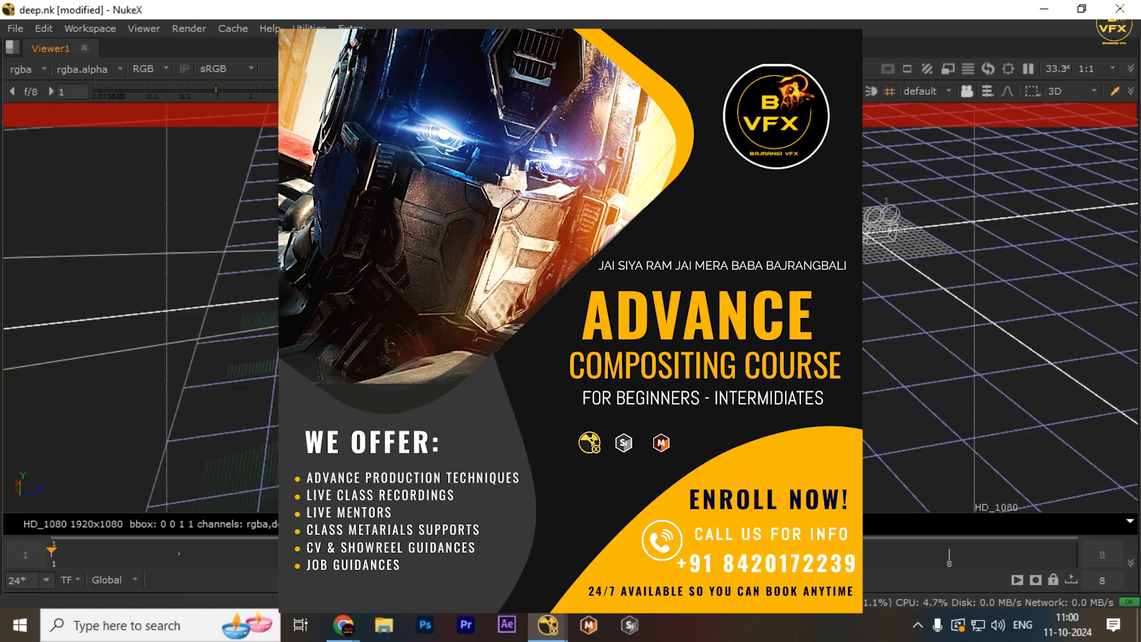
{"action": "key", "text": "Tab"}
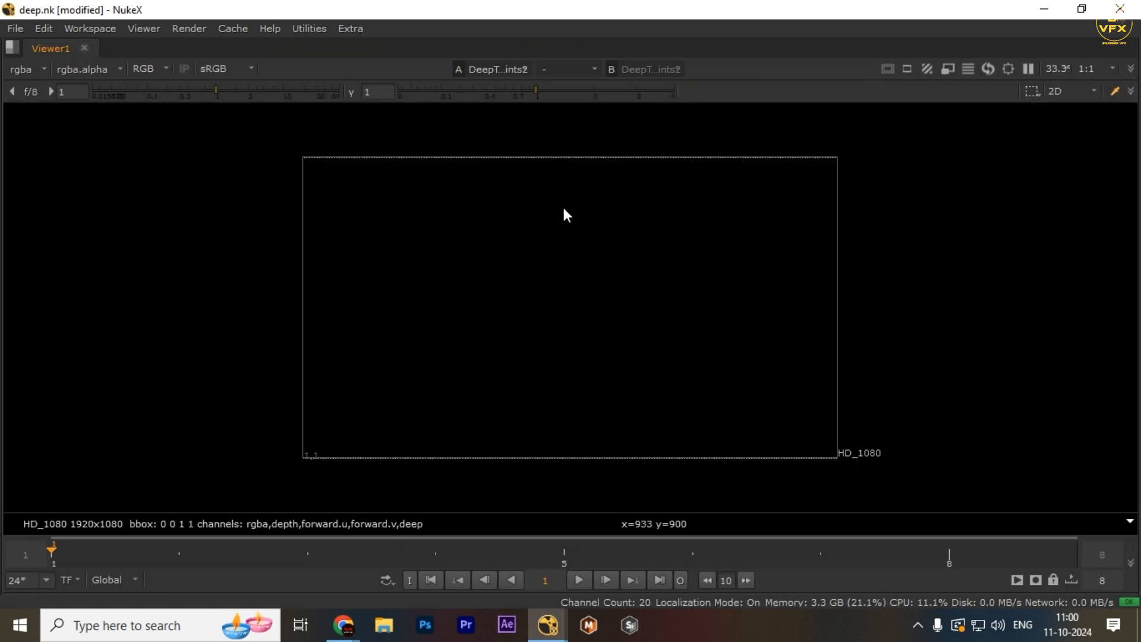
{"action": "key", "text": "space"}
{"action": "scroll", "coordinate": [351, 446], "scroll_direction": "down", "scroll_amount": 2}
{"action": "scroll", "coordinate": [347, 441], "scroll_direction": "up", "scroll_amount": 3}
{"action": "left_click", "coordinate": [471, 495]}
{"action": "key", "text": "1"}
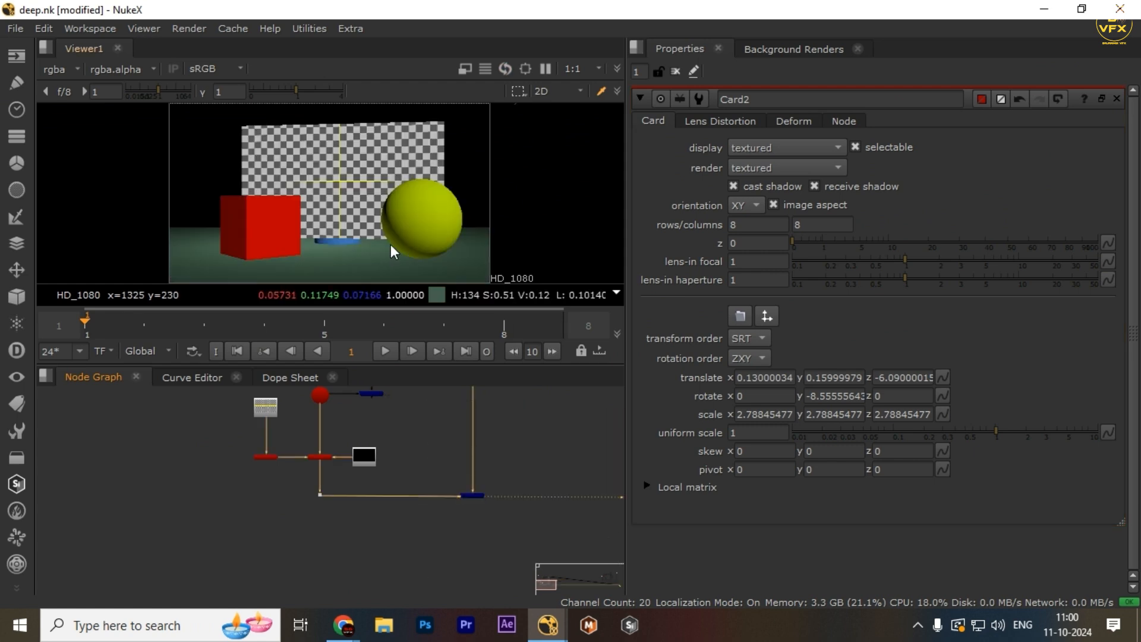
{"action": "key", "text": "space"}
{"action": "key", "text": "space"}
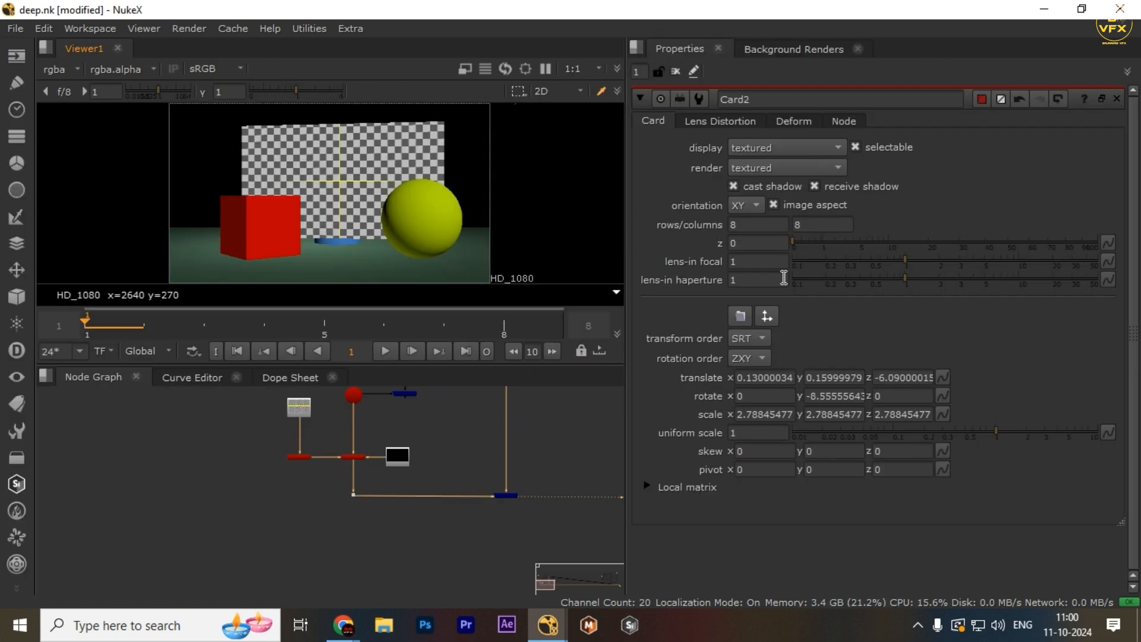
Step: Set Card2's uniform scale to 0.86, move it to about x 0.65, z -6.01 behind the sphere, and raise it slightly
{"action": "left_click", "coordinate": [311, 485]}
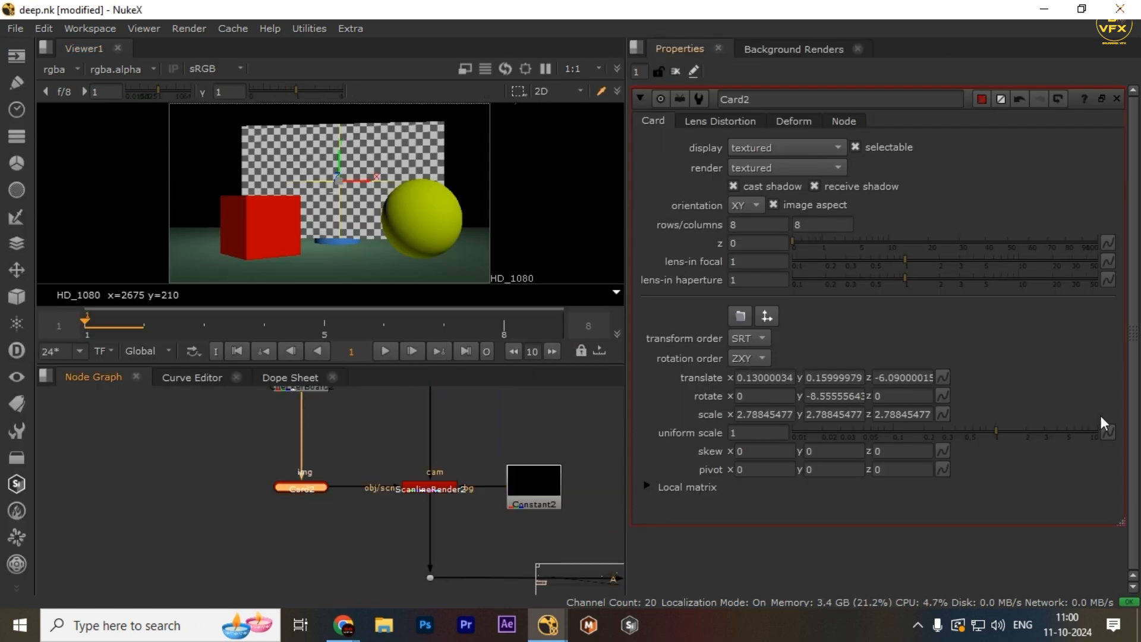
{"action": "left_click_drag", "start_coordinate": [994, 432], "coordinate": [957, 432]}
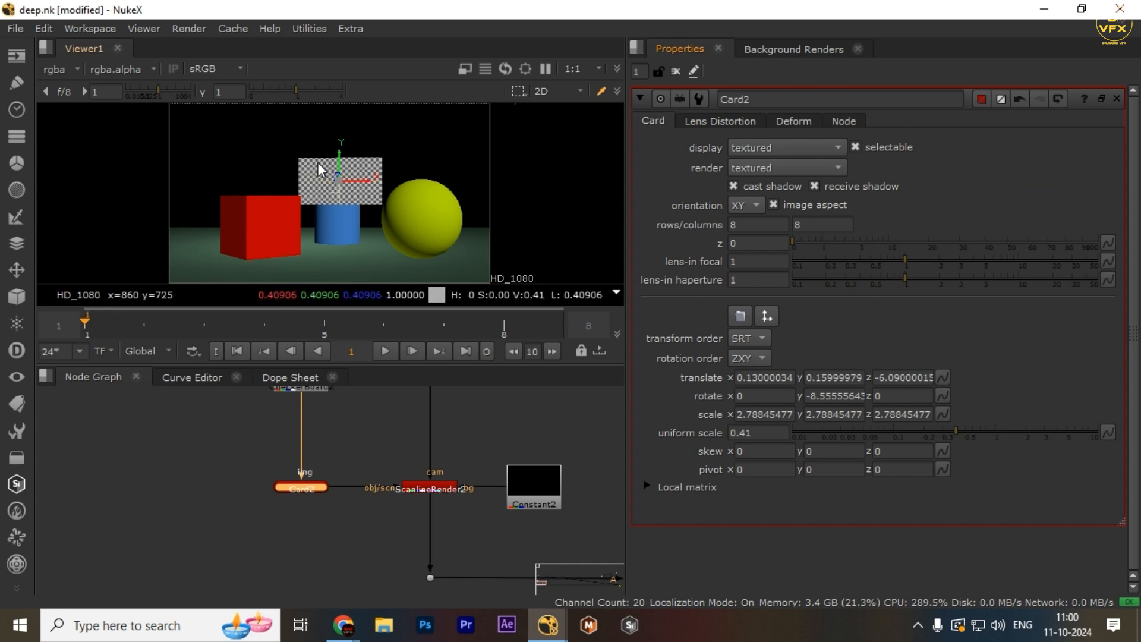
{"action": "left_click_drag", "start_coordinate": [341, 188], "coordinate": [379, 220]}
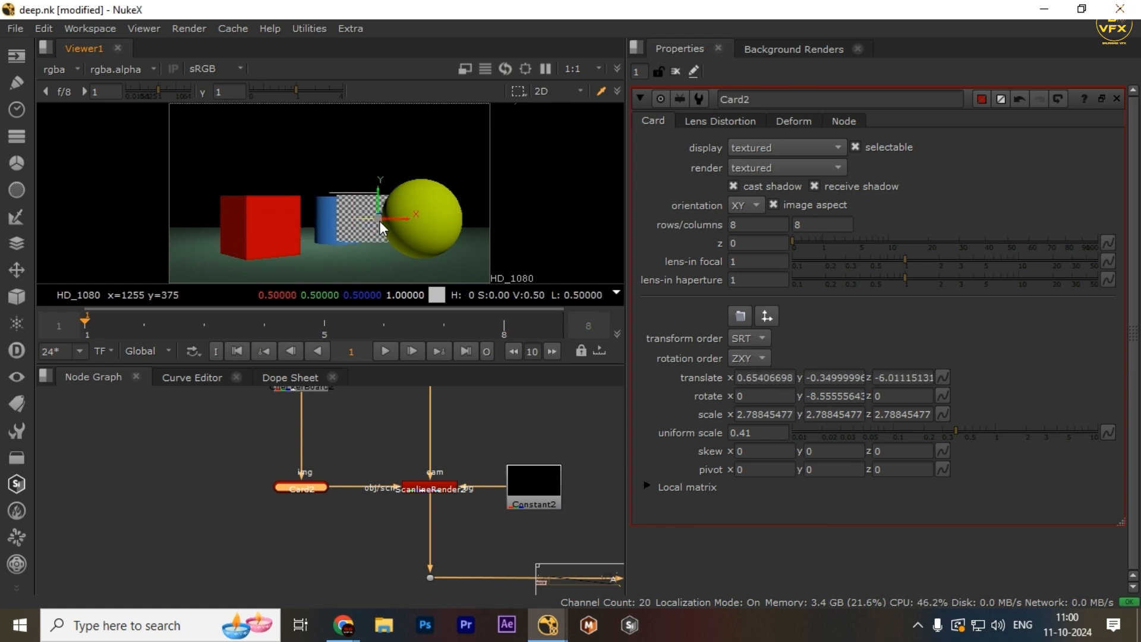
{"action": "left_click_drag", "start_coordinate": [975, 431], "coordinate": [988, 430]}
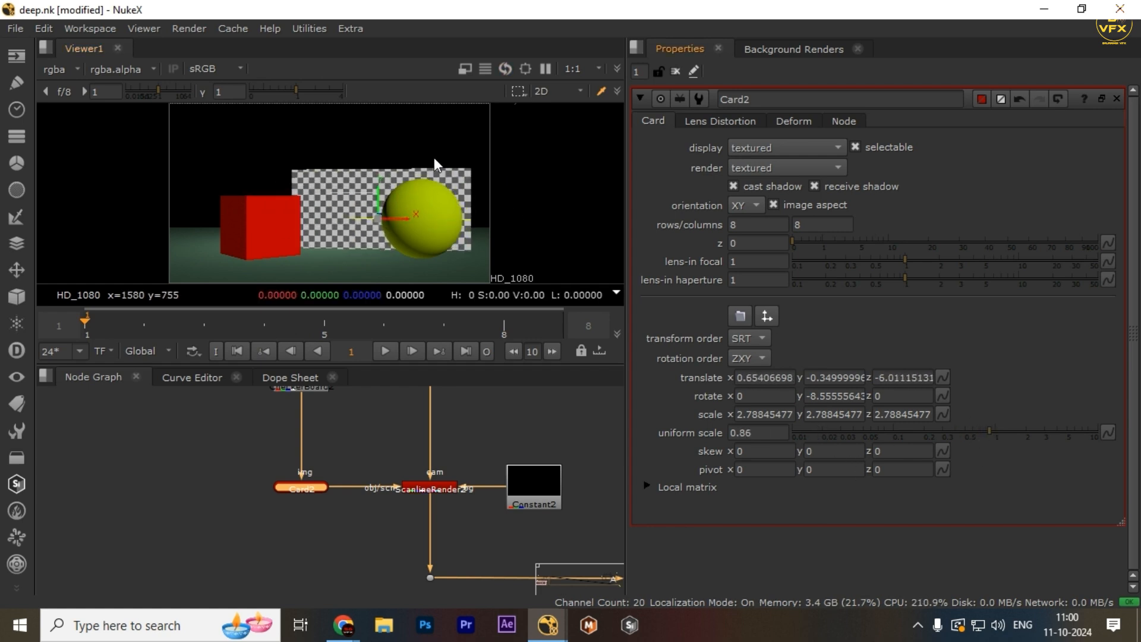
{"action": "left_click_drag", "start_coordinate": [377, 192], "coordinate": [377, 166]}
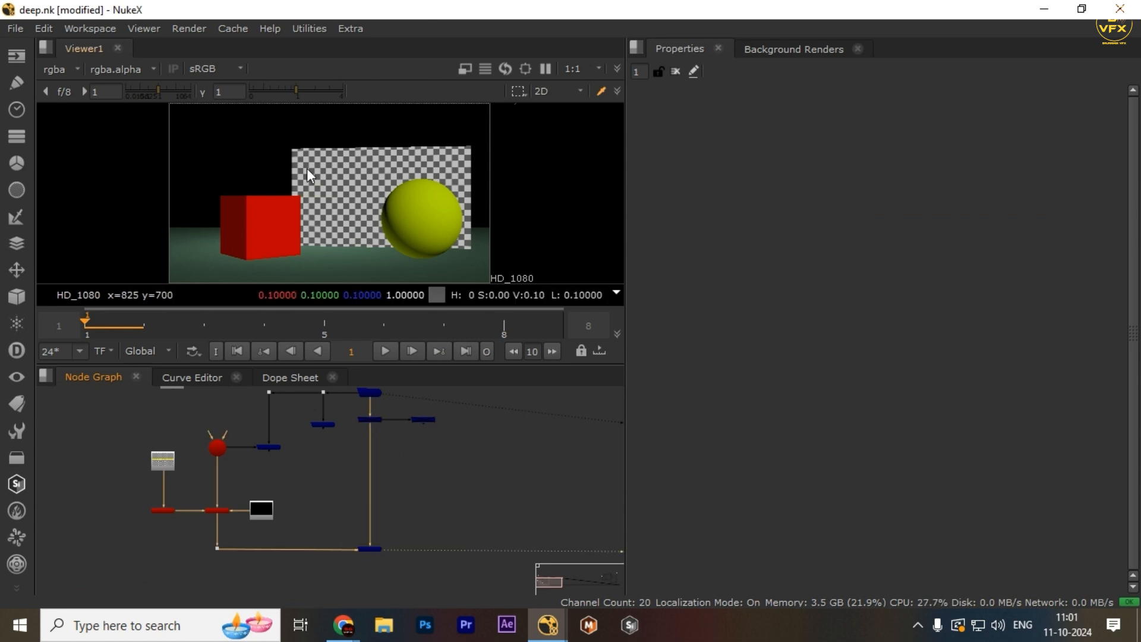
Step: Show DeepCrop2 in the viewer and re-enable the node
{"action": "left_click_drag", "start_coordinate": [437, 478], "coordinate": [267, 572]}
{"action": "middle_click_drag", "start_coordinate": [331, 478], "coordinate": [255, 556]}
{"action": "scroll", "coordinate": [256, 556], "scroll_direction": "up", "scroll_amount": 3}
{"action": "left_click_drag", "start_coordinate": [353, 446], "coordinate": [206, 515]}
{"action": "scroll", "coordinate": [268, 518], "scroll_direction": "down", "scroll_amount": 4}
{"action": "scroll", "coordinate": [259, 532], "scroll_direction": "up", "scroll_amount": 3}
{"action": "left_click_drag", "start_coordinate": [360, 441], "coordinate": [265, 495]}
{"action": "key", "text": "2"}
{"action": "left_click", "coordinate": [285, 472]}
{"action": "left_click", "coordinate": [308, 466]}
{"action": "key", "text": "d"}
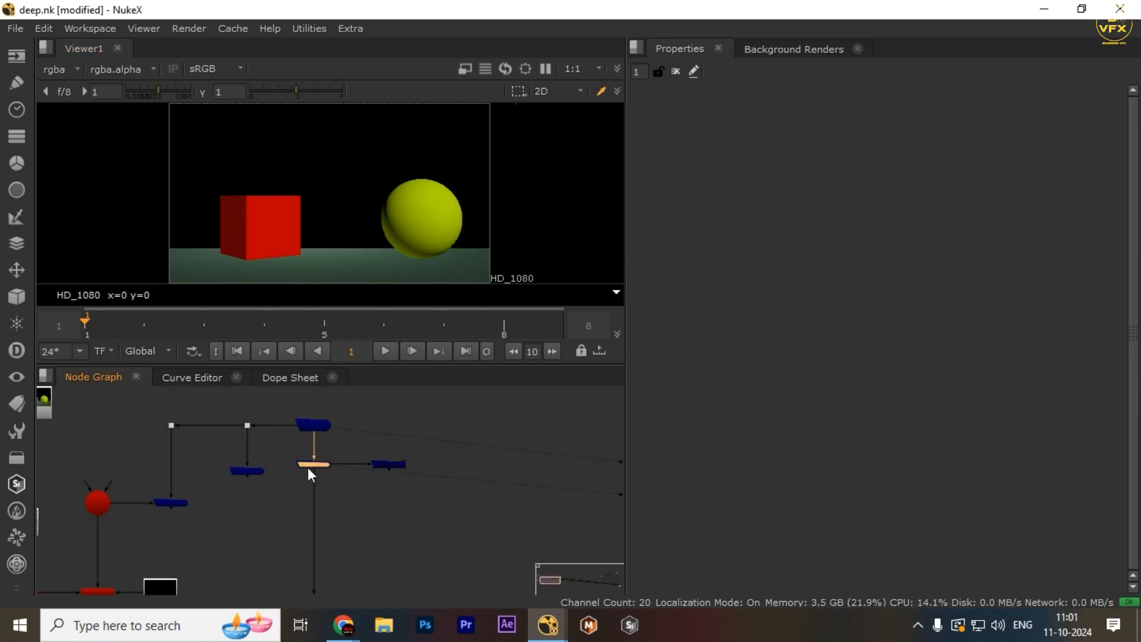
Step: Examine the cropped deep image and the card, camera and ScanlineRender nodes feeding the merge
{"action": "left_click_drag", "start_coordinate": [226, 203], "coordinate": [530, 274]}
{"action": "middle_click_drag", "start_coordinate": [340, 511], "coordinate": [381, 447]}
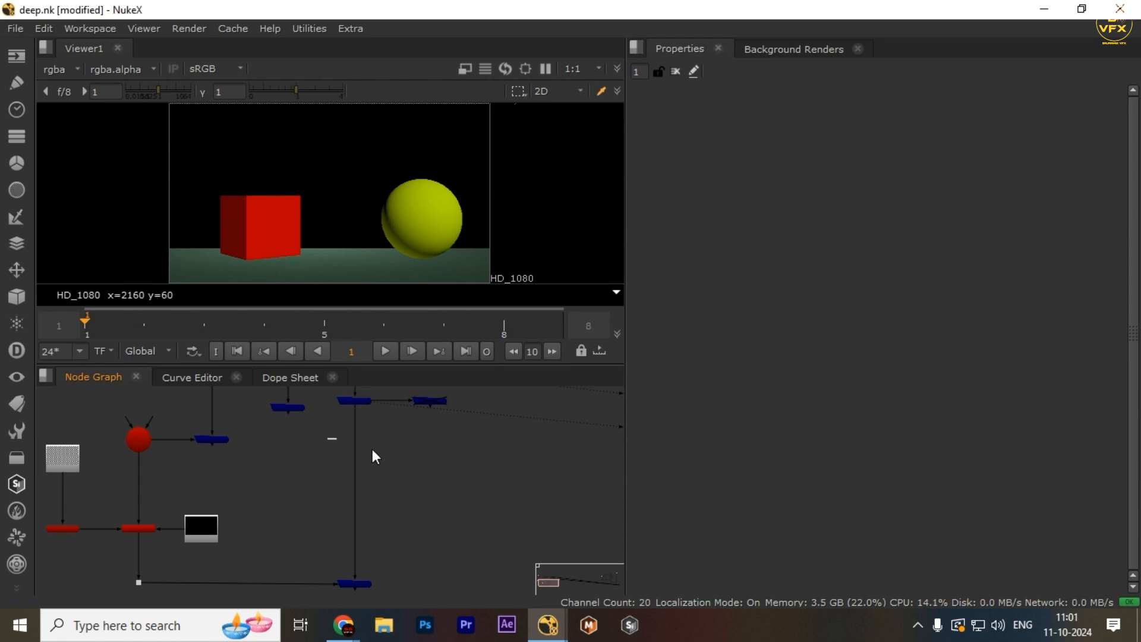
{"action": "left_click_drag", "start_coordinate": [372, 448], "coordinate": [415, 472]}
{"action": "scroll", "coordinate": [415, 472], "scroll_direction": "down", "scroll_amount": 4}
{"action": "scroll", "coordinate": [261, 475], "scroll_direction": "up", "scroll_amount": 4}
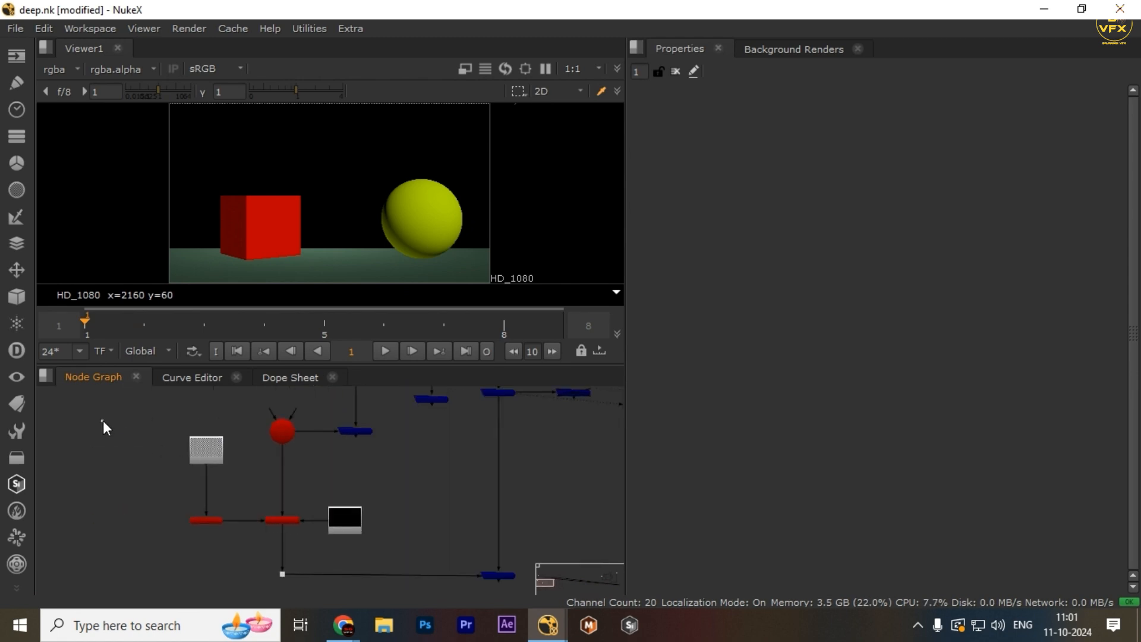
{"action": "mouse_move", "coordinate": [102, 420]}
{"action": "left_mouse_down"}
{"action": "mouse_move", "coordinate": [288, 533]}
{"action": "mouse_move", "coordinate": [331, 546]}
{"action": "left_mouse_up"}
{"action": "mouse_move", "coordinate": [439, 480]}
{"action": "middle_mouse_down"}
{"action": "mouse_move", "coordinate": [355, 455]}
{"action": "mouse_move", "coordinate": [359, 512]}
{"action": "middle_mouse_up"}
{"action": "middle_click_drag", "start_coordinate": [435, 415], "coordinate": [400, 493]}
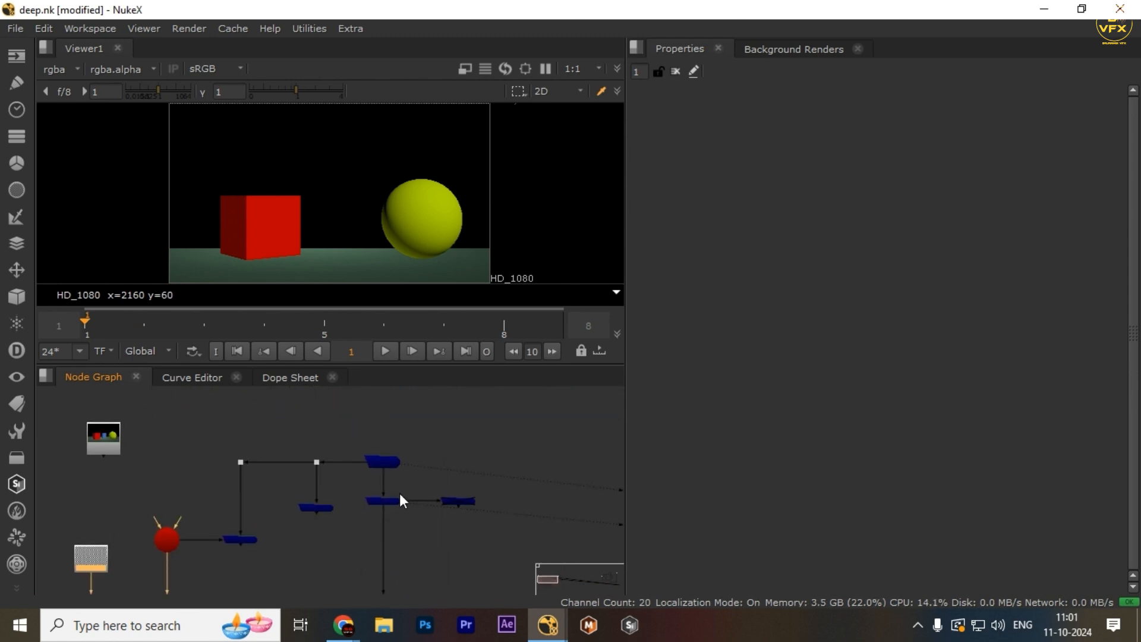
{"action": "left_click_drag", "start_coordinate": [415, 483], "coordinate": [291, 537]}
{"action": "left_click", "coordinate": [355, 552]}
{"action": "key", "text": "g"}
{"action": "scroll", "coordinate": [363, 548], "scroll_direction": "up", "scroll_amount": 4}
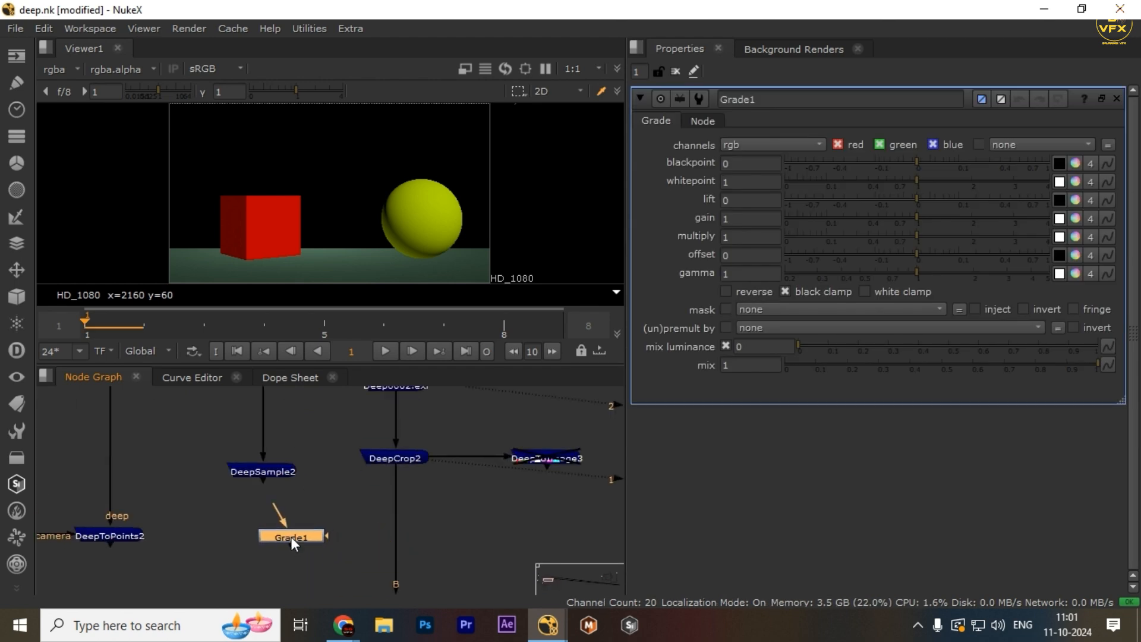
{"action": "scroll", "coordinate": [291, 537], "scroll_direction": "down", "scroll_amount": 4}
{"action": "middle_click_drag", "start_coordinate": [292, 537], "coordinate": [329, 481]}
{"action": "key", "text": "Delete"}
Step: Enable DeepToImage3 beneath DeepCrop2, attach a Grade node after it, and set the Grade's gain to 1.74
{"action": "scroll", "coordinate": [320, 520], "scroll_direction": "down", "scroll_amount": 1}
{"action": "scroll", "coordinate": [357, 485], "scroll_direction": "up", "scroll_amount": 4}
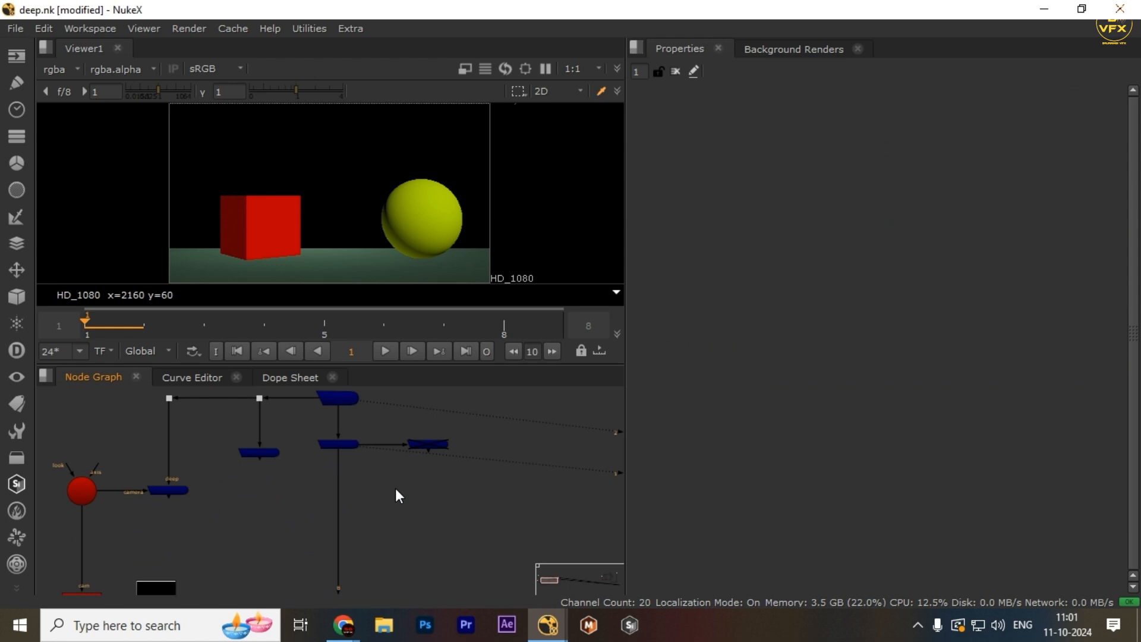
{"action": "scroll", "coordinate": [395, 450], "scroll_direction": "up", "scroll_amount": 5}
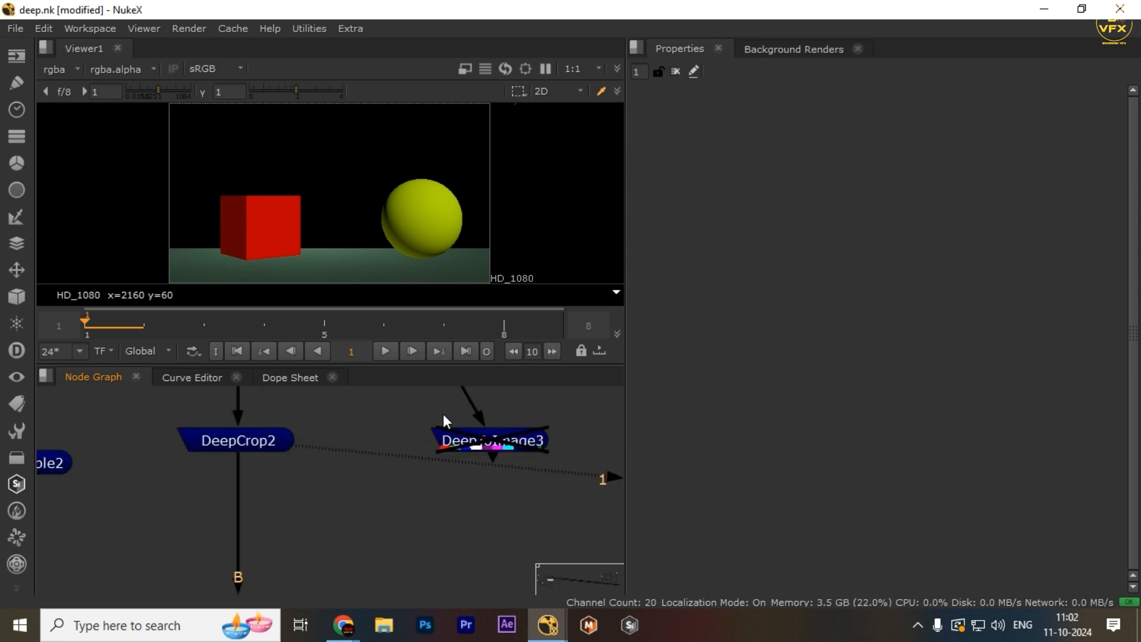
{"action": "scroll", "coordinate": [488, 436], "scroll_direction": "down", "scroll_amount": 2}
{"action": "left_click_drag", "start_coordinate": [490, 436], "coordinate": [403, 499]}
{"action": "key", "text": "g"}
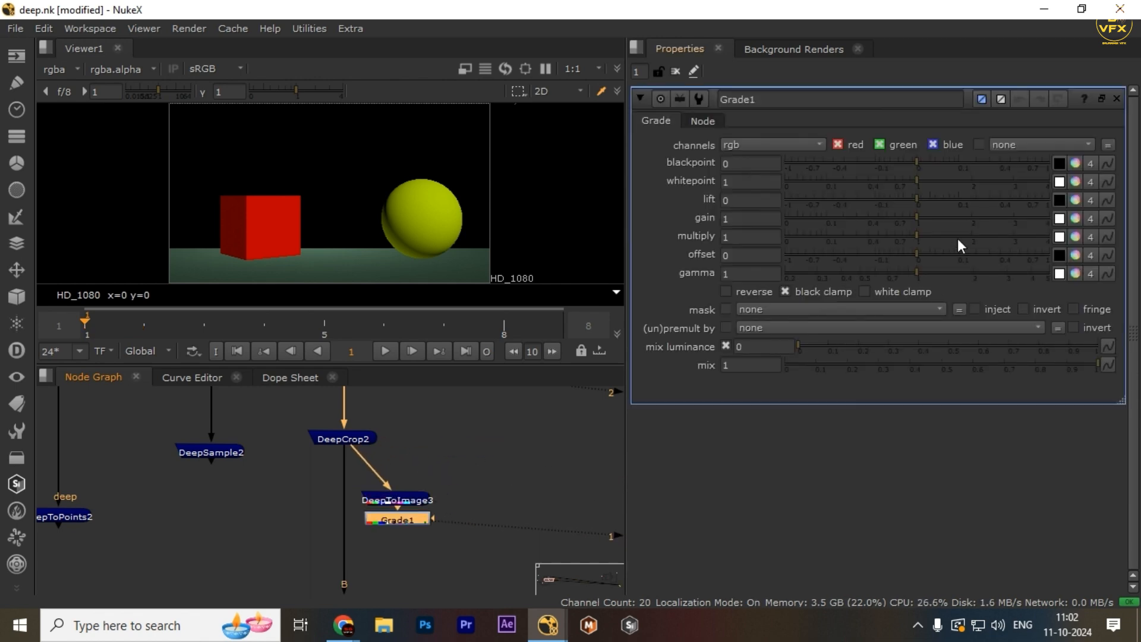
{"action": "left_click_drag", "start_coordinate": [931, 226], "coordinate": [959, 218]}
{"action": "scroll", "coordinate": [410, 511], "scroll_direction": "down", "scroll_amount": 5}
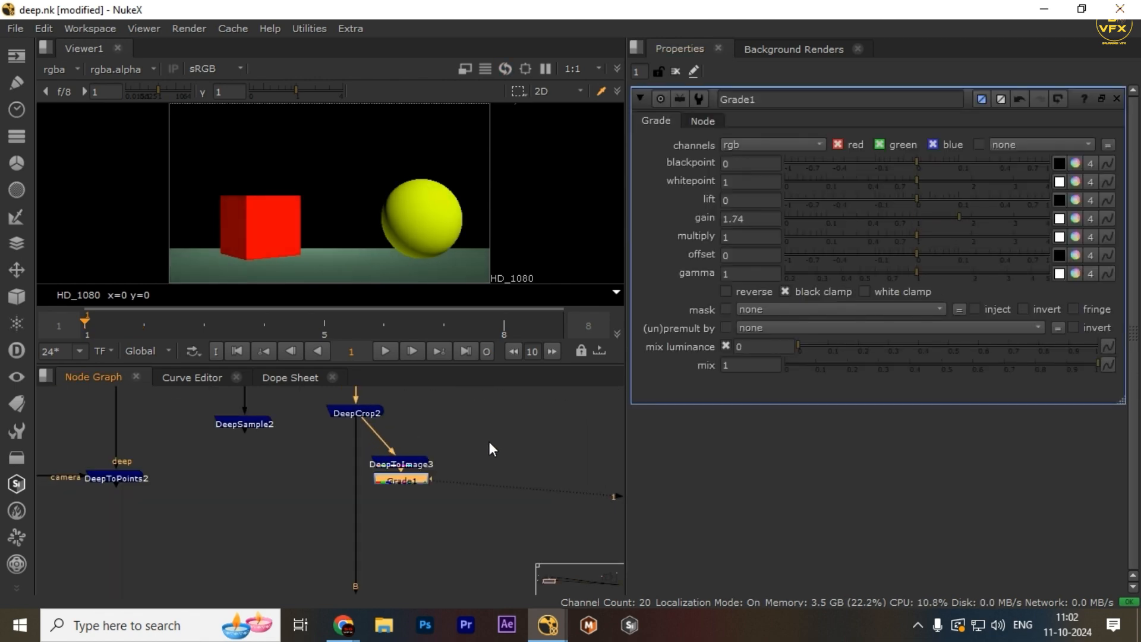
Step: Arrange DeepToImage3 and Grade1 in a vertical chain below DeepCrop2, taking the direct DeepCrop2 link off the merge
{"action": "scroll", "coordinate": [355, 460], "scroll_direction": "down", "scroll_amount": 1}
{"action": "middle_click_drag", "start_coordinate": [348, 553], "coordinate": [347, 502]}
{"action": "middle_click_drag", "start_coordinate": [347, 414], "coordinate": [352, 445]}
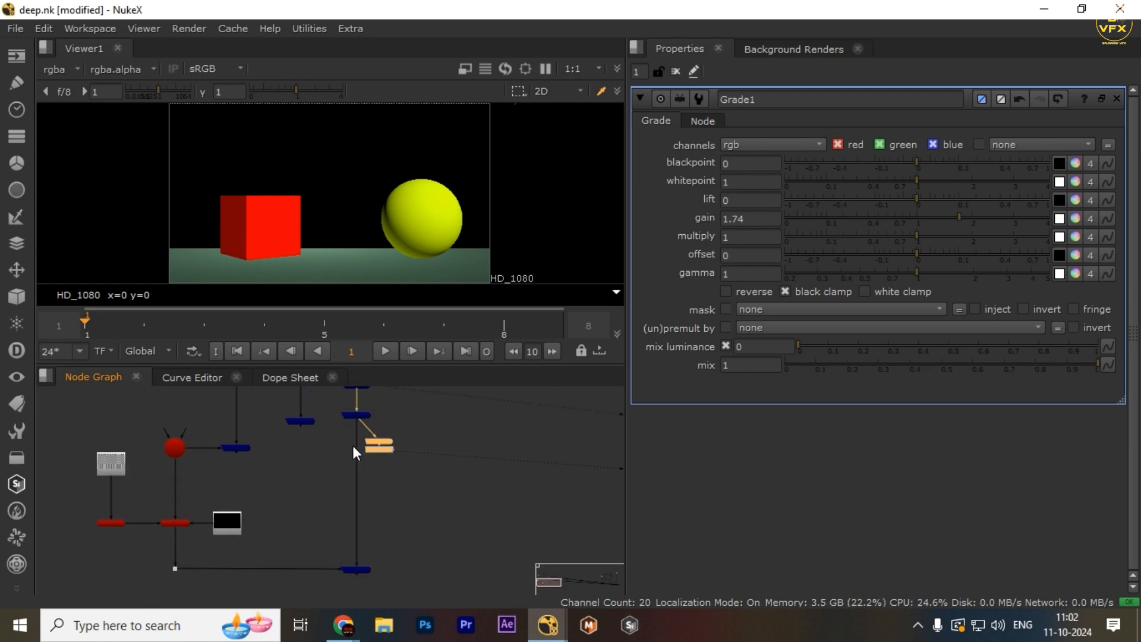
{"action": "scroll", "coordinate": [361, 434], "scroll_direction": "up", "scroll_amount": 1}
{"action": "left_click_drag", "start_coordinate": [360, 426], "coordinate": [330, 493]}
{"action": "scroll", "coordinate": [407, 441], "scroll_direction": "up", "scroll_amount": 3}
{"action": "left_click", "coordinate": [408, 442]}
{"action": "left_click_drag", "start_coordinate": [413, 422], "coordinate": [234, 473]}
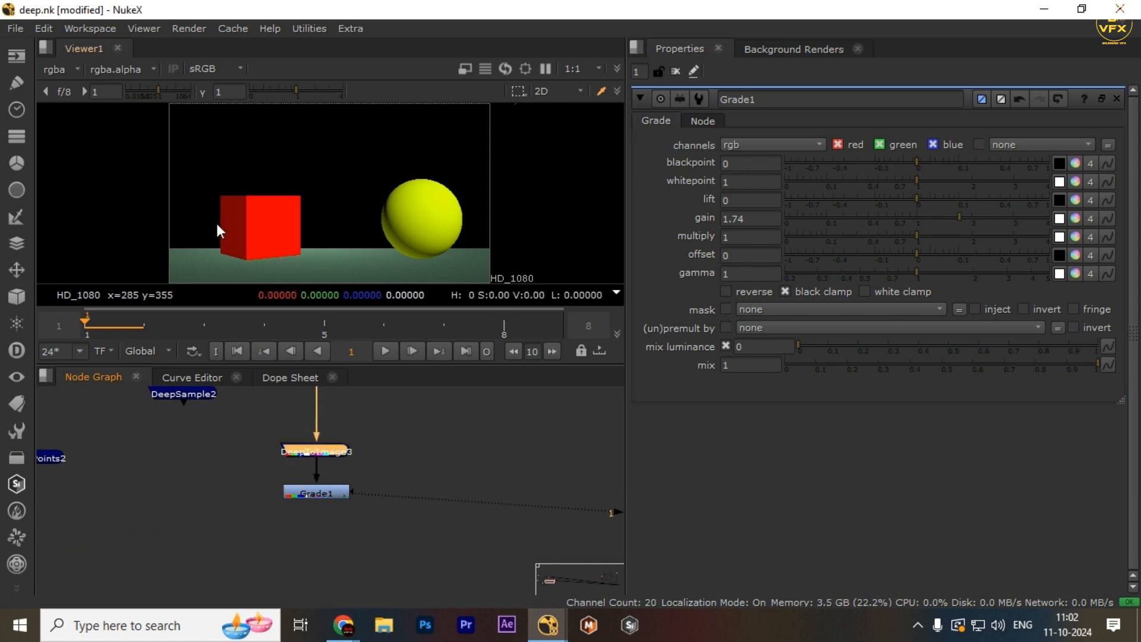
{"action": "left_click_drag", "start_coordinate": [175, 171], "coordinate": [586, 283]}
{"action": "left_click_drag", "start_coordinate": [394, 466], "coordinate": [221, 497]}
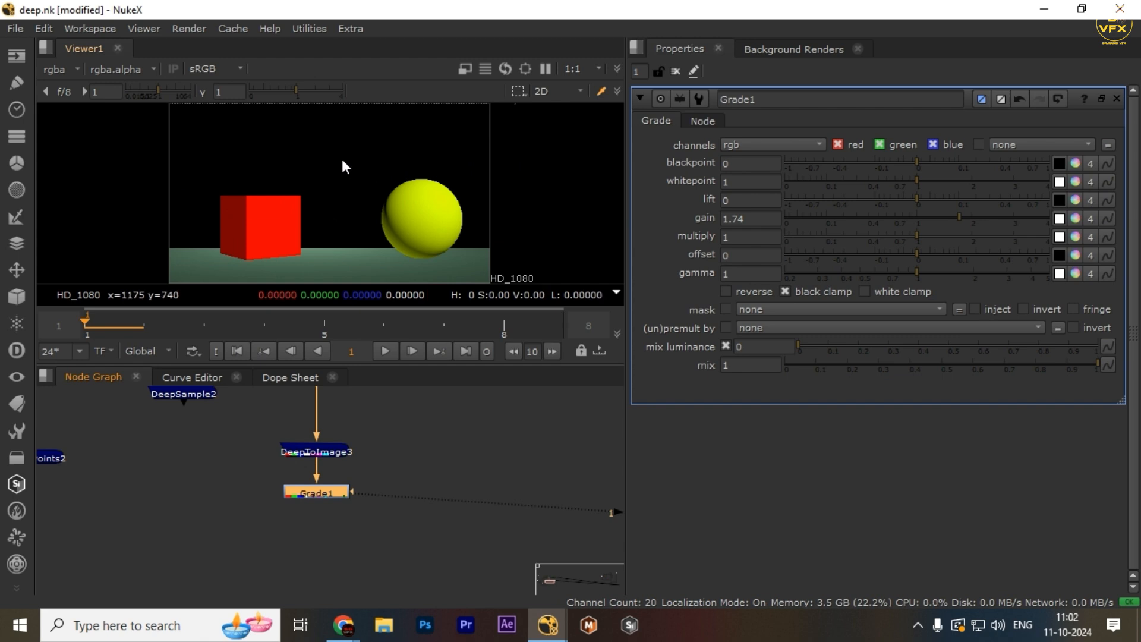
{"action": "left_click_drag", "start_coordinate": [173, 193], "coordinate": [495, 260]}
Step: Add a DeepFromImage node below Grade1 in the node graph
{"action": "middle_click_drag", "start_coordinate": [287, 522], "coordinate": [313, 490]}
{"action": "left_click", "coordinate": [290, 534]}
{"action": "key", "text": "Tab"}
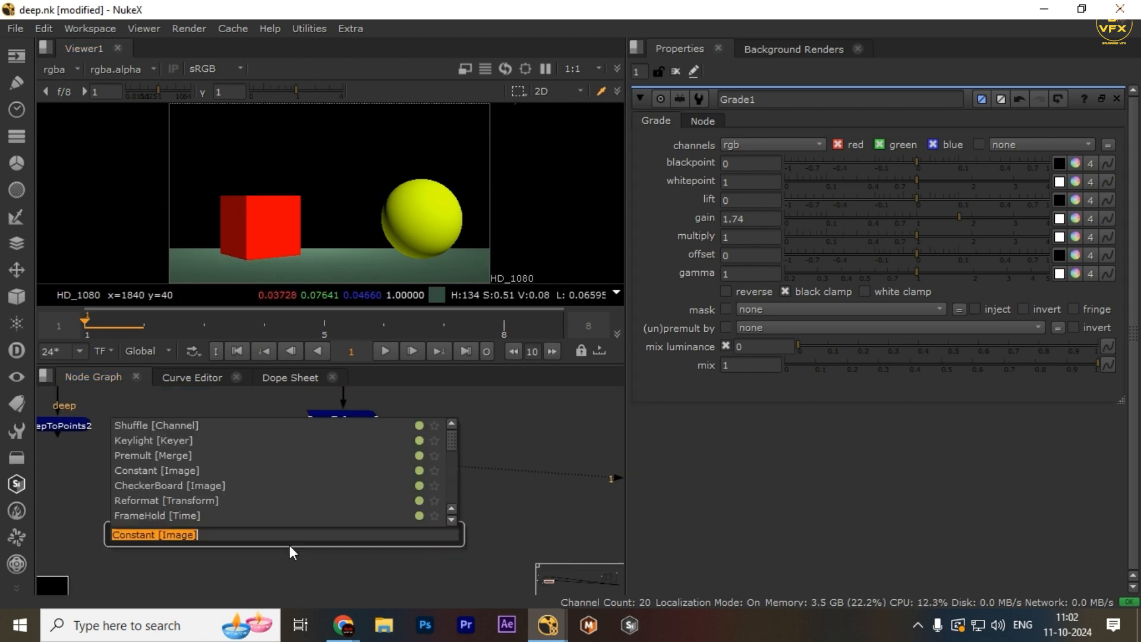
{"action": "type", "text": "deepfro"}
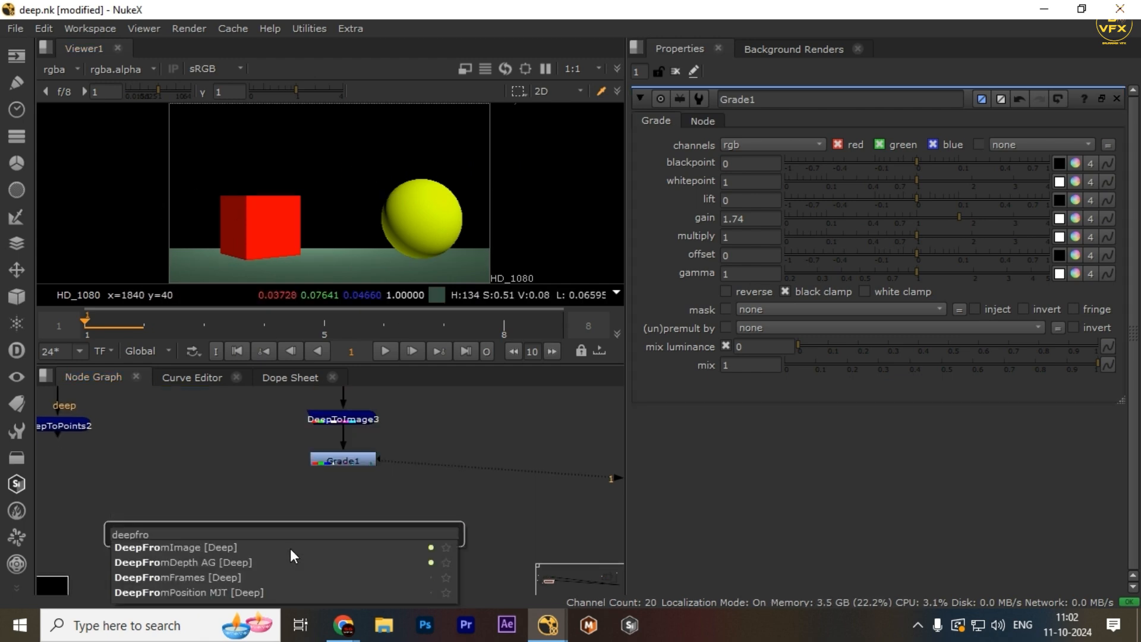
{"action": "key", "text": "Return"}
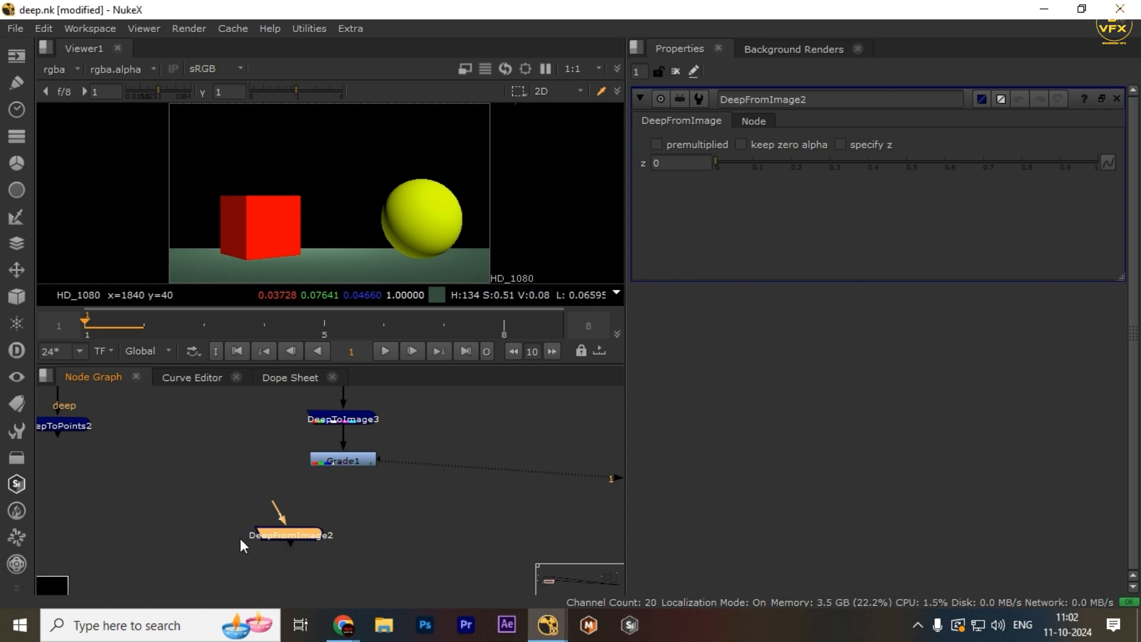
Step: Connect DeepFromImage2 between Grade1 and the B input of DeepMerge2, and view the merged result
{"action": "scroll", "coordinate": [350, 502], "scroll_direction": "down", "scroll_amount": 3}
{"action": "left_click_drag", "start_coordinate": [446, 415], "coordinate": [266, 462]}
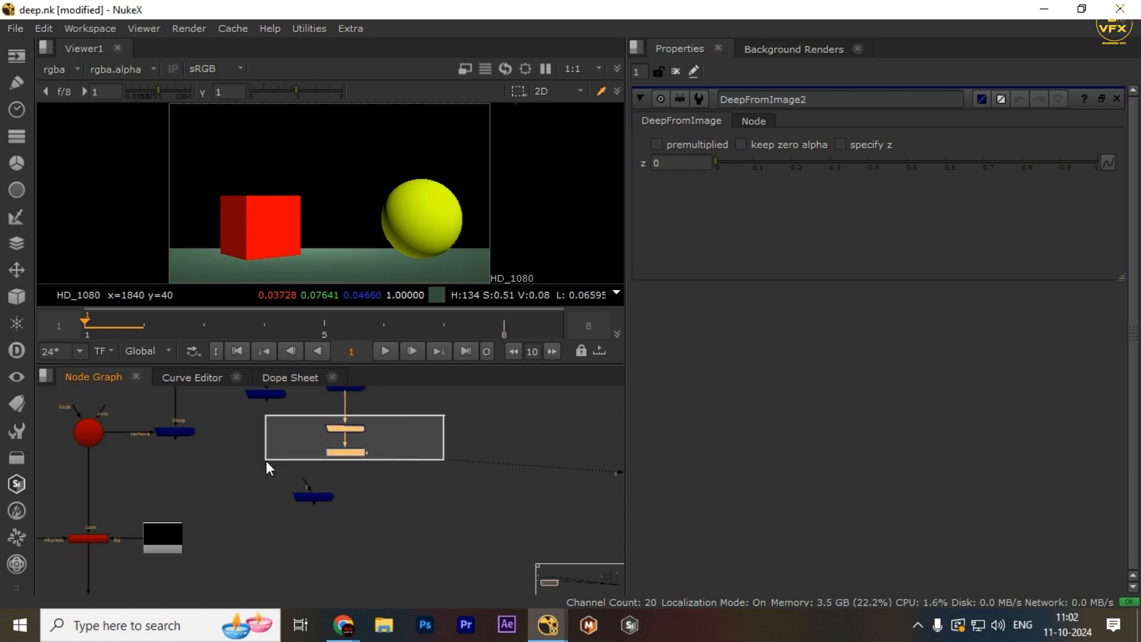
{"action": "left_click_drag", "start_coordinate": [312, 501], "coordinate": [344, 492]}
{"action": "scroll", "coordinate": [328, 552], "scroll_direction": "down", "scroll_amount": 1}
{"action": "middle_click_drag", "start_coordinate": [318, 577], "coordinate": [324, 520]}
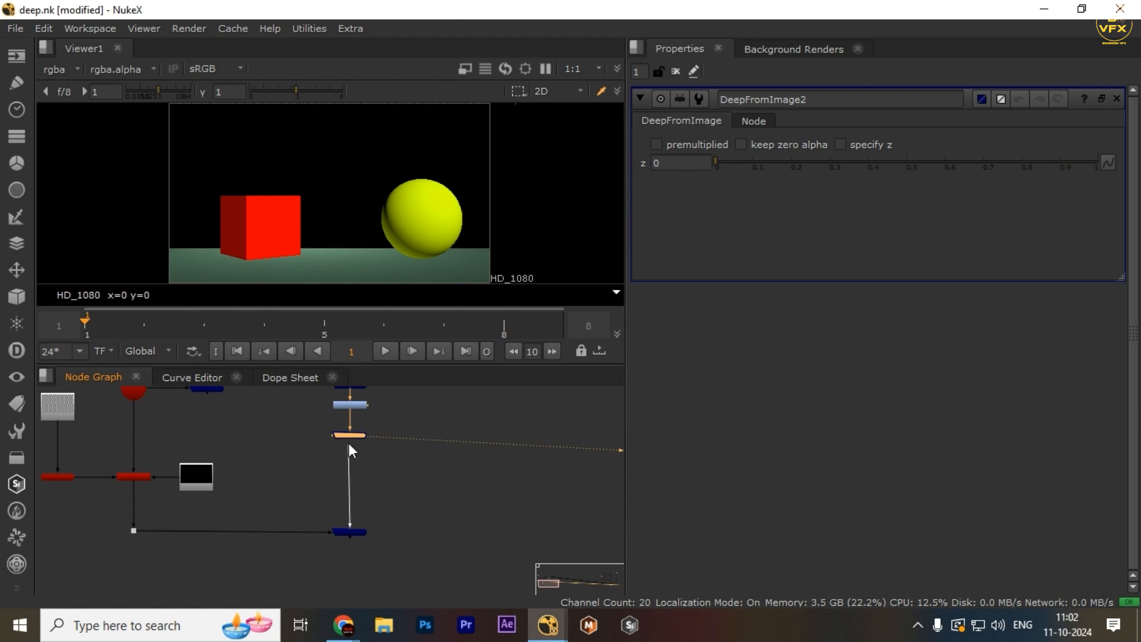
{"action": "left_click", "coordinate": [383, 513]}
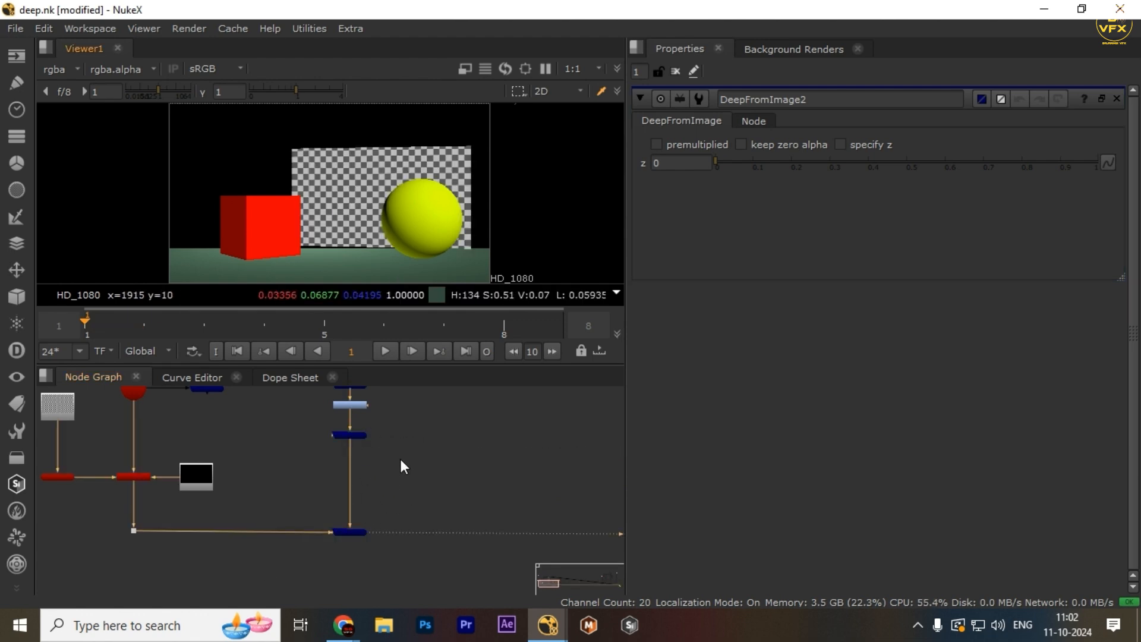
Step: Toggle Grade1 off and on to compare the graded and ungraded cube, sphere and floor in the merge, leaving it enabled
{"action": "scroll", "coordinate": [410, 456], "scroll_direction": "down", "scroll_amount": 1}
{"action": "left_click_drag", "start_coordinate": [423, 457], "coordinate": [310, 451]}
{"action": "key", "text": "d"}
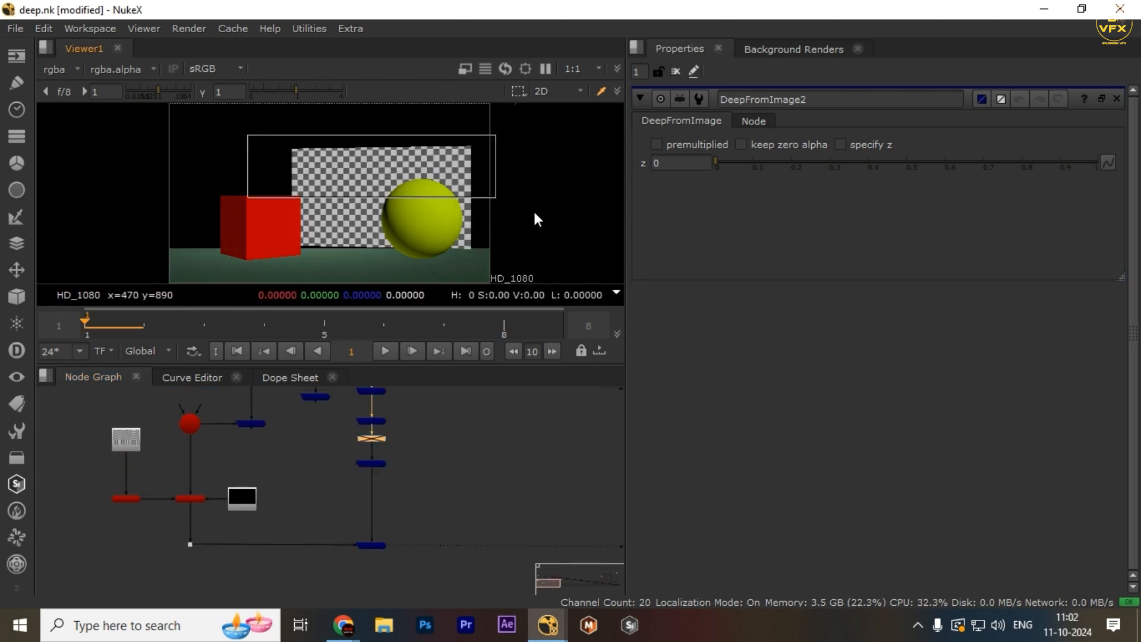
{"action": "key", "text": "d"}
{"action": "key", "text": "d"}
{"action": "key", "text": "d"}
{"action": "key", "text": "d"}
{"action": "key", "text": "d"}
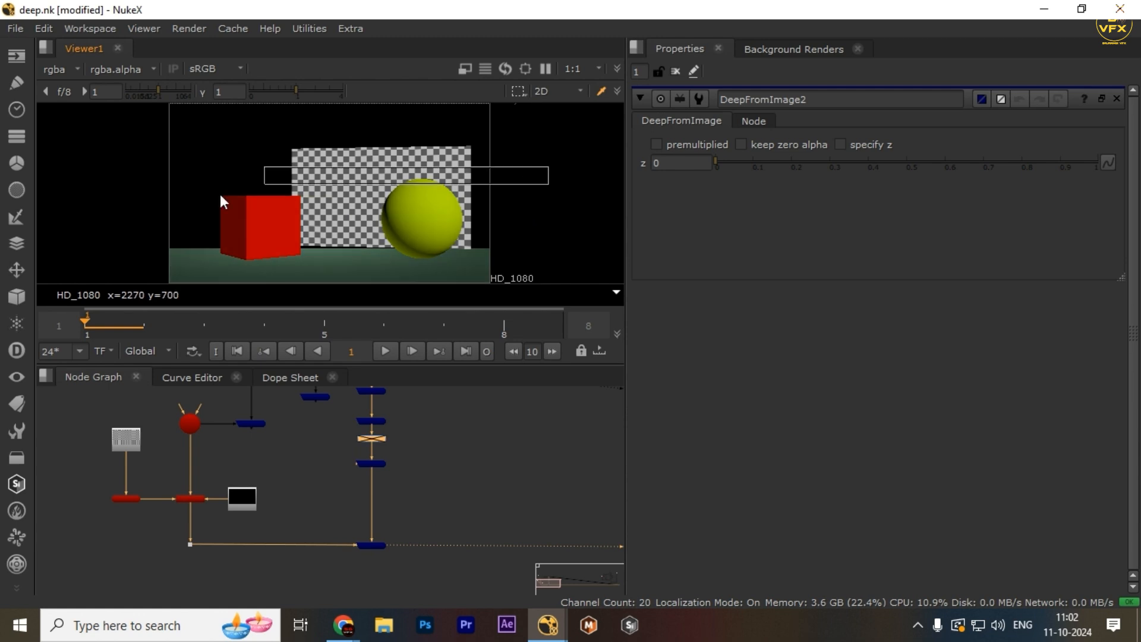
{"action": "key", "text": "d"}
{"action": "key", "text": "d"}
{"action": "key", "text": "d"}
{"action": "left_click_drag", "start_coordinate": [312, 167], "coordinate": [617, 235]}
{"action": "key", "text": "d"}
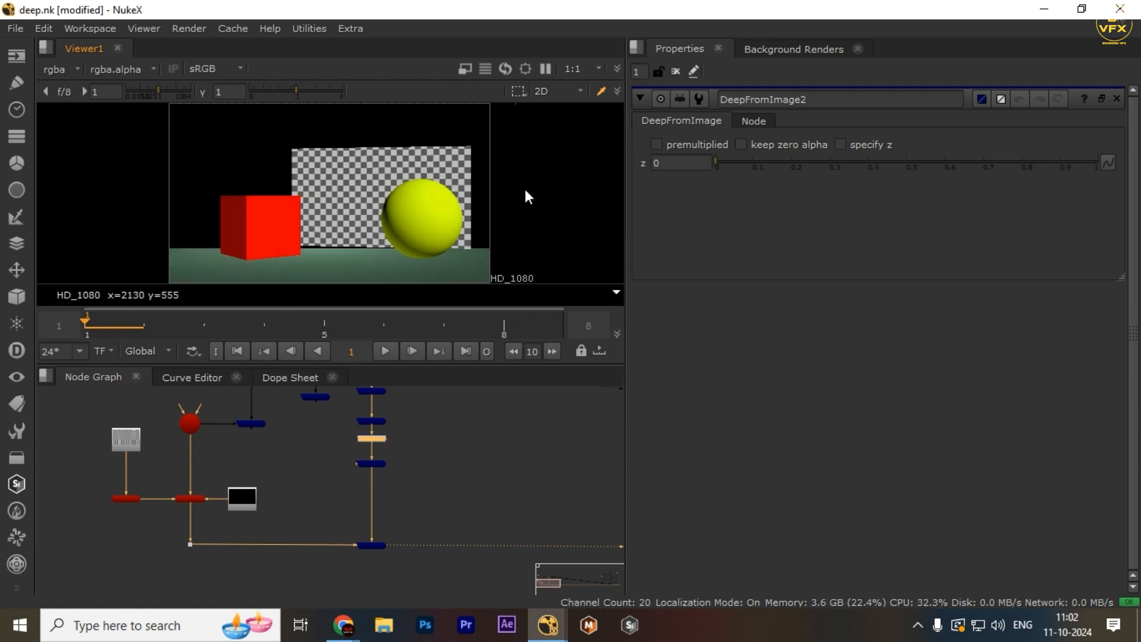
{"action": "left_click_drag", "start_coordinate": [490, 187], "coordinate": [410, 215]}
{"action": "scroll", "coordinate": [458, 209], "scroll_direction": "up", "scroll_amount": 1}
{"action": "scroll", "coordinate": [464, 217], "scroll_direction": "up", "scroll_amount": 2}
{"action": "key", "text": "d"}
{"action": "key", "text": "d"}
{"action": "key", "text": "d"}
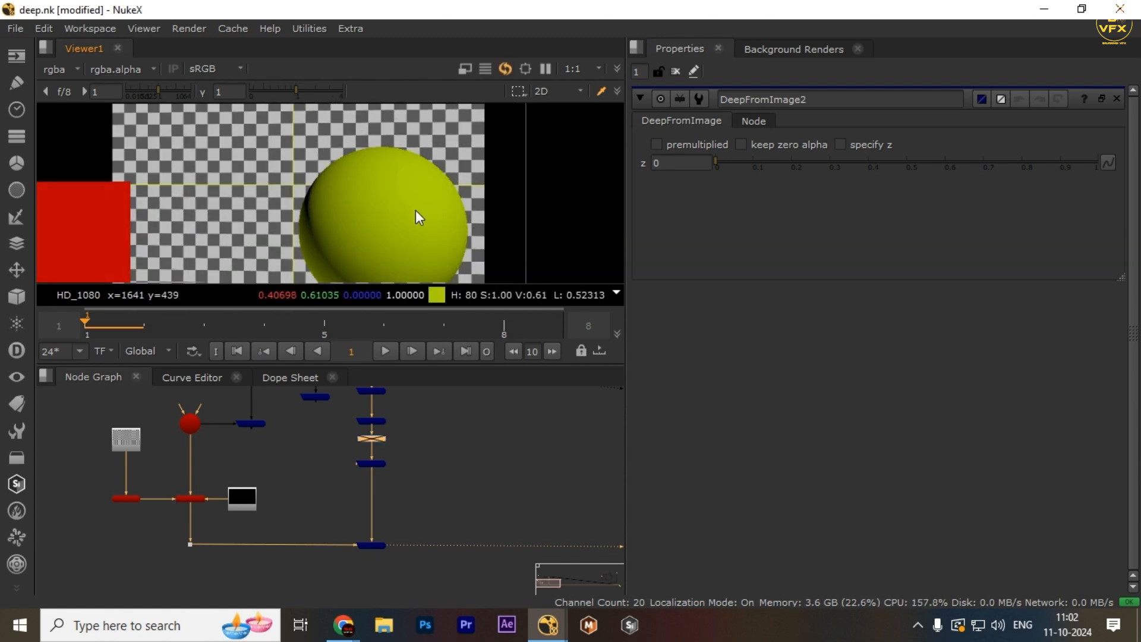
{"action": "key", "text": "f"}
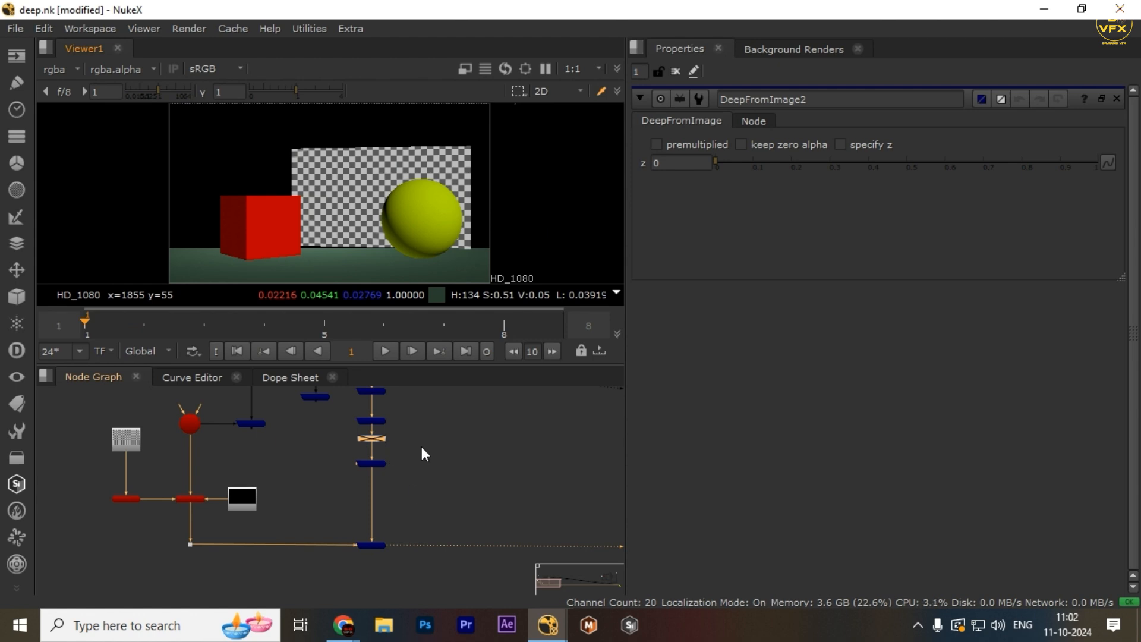
{"action": "key", "text": "d"}
Step: Add a DeepToImage node after DeepMerge2 to convert the merged deep result to a 2D image
{"action": "scroll", "coordinate": [448, 467], "scroll_direction": "down", "scroll_amount": 1}
{"action": "scroll", "coordinate": [448, 467], "scroll_direction": "down", "scroll_amount": 1}
{"action": "scroll", "coordinate": [393, 551], "scroll_direction": "down", "scroll_amount": 2}
{"action": "scroll", "coordinate": [380, 523], "scroll_direction": "up", "scroll_amount": 4}
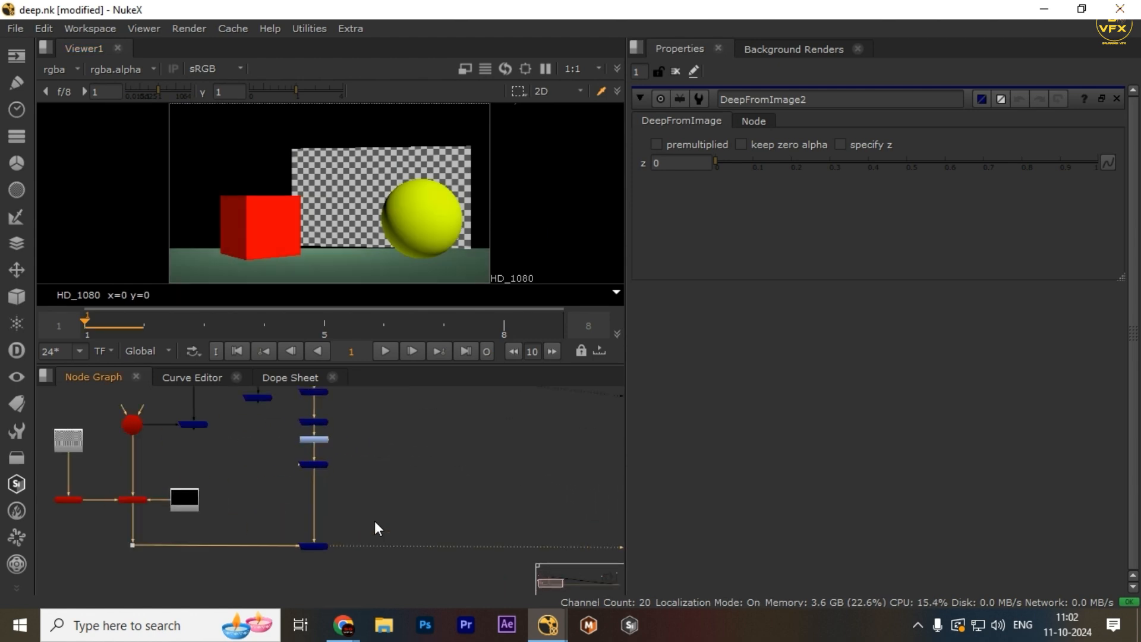
{"action": "scroll", "coordinate": [304, 539], "scroll_direction": "down", "scroll_amount": 3}
{"action": "scroll", "coordinate": [305, 540], "scroll_direction": "up", "scroll_amount": 2}
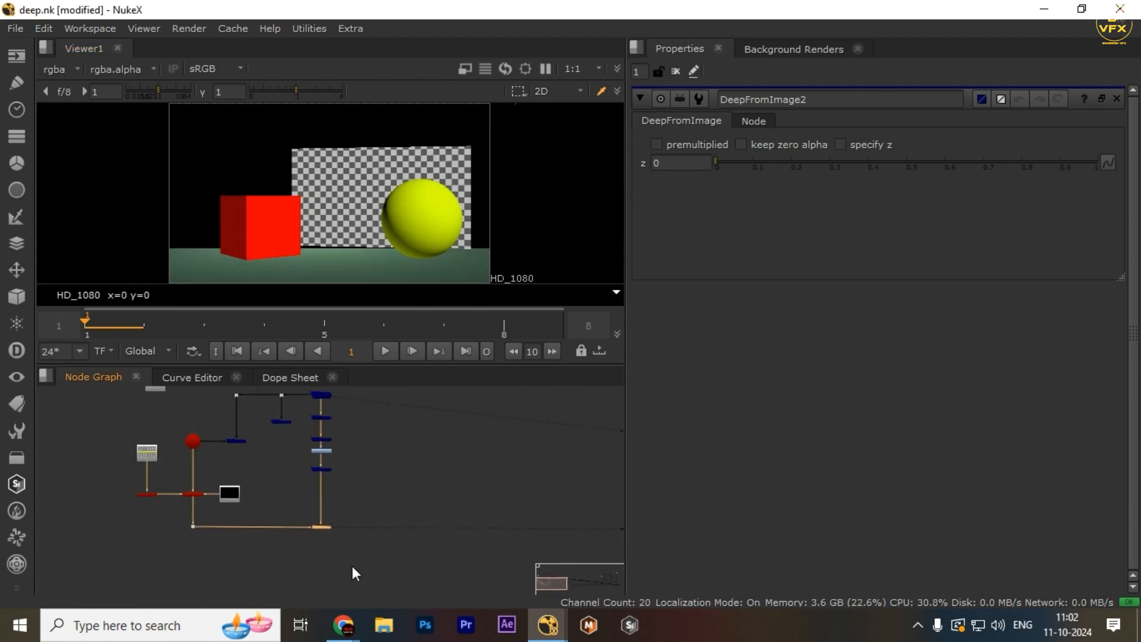
{"action": "key", "text": "Tab"}
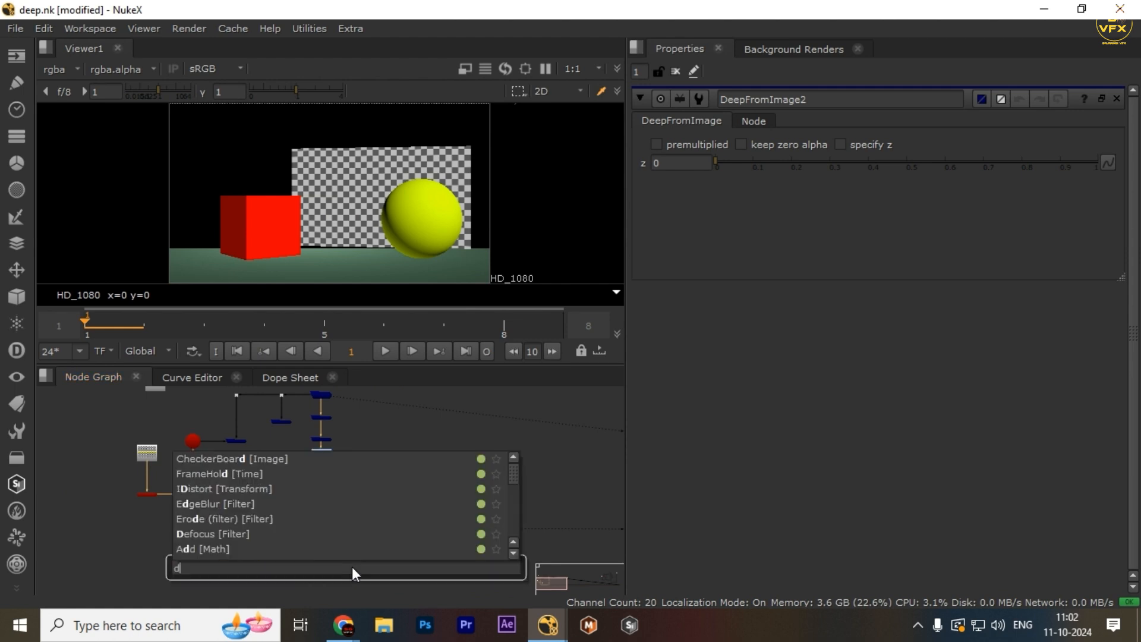
{"action": "type", "text": "deep"}
{"action": "key", "text": "Down"}
{"action": "key", "text": "Down"}
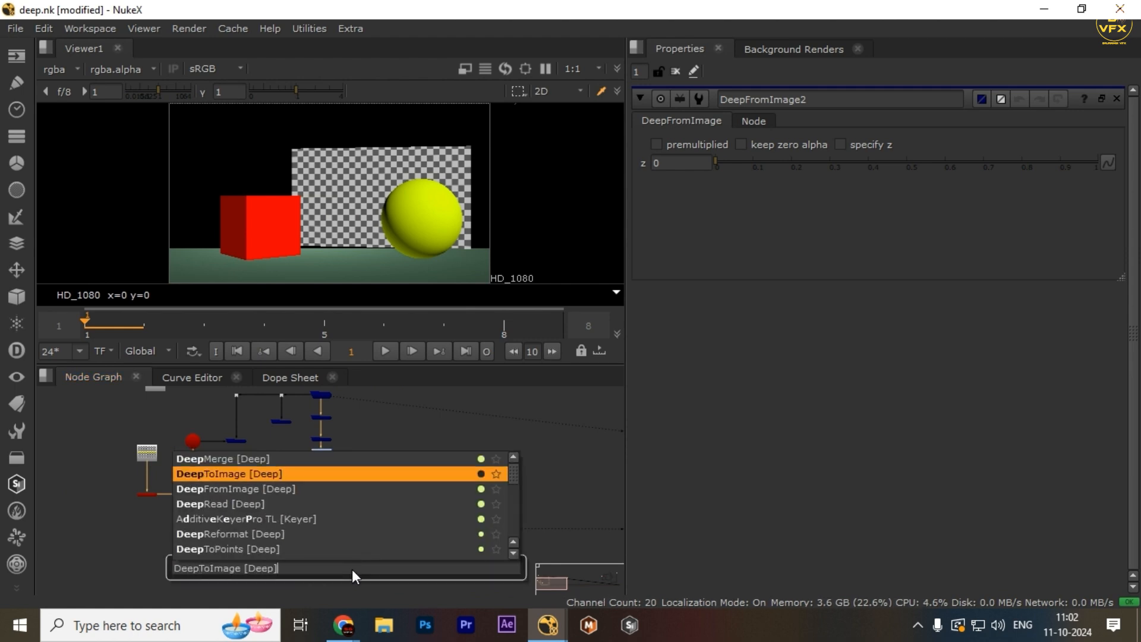
{"action": "key", "text": "Return"}
Step: Create a Constant node beside the node tree and set its color to 0.83
{"action": "key", "text": "Tab"}
{"action": "type", "text": "con"}
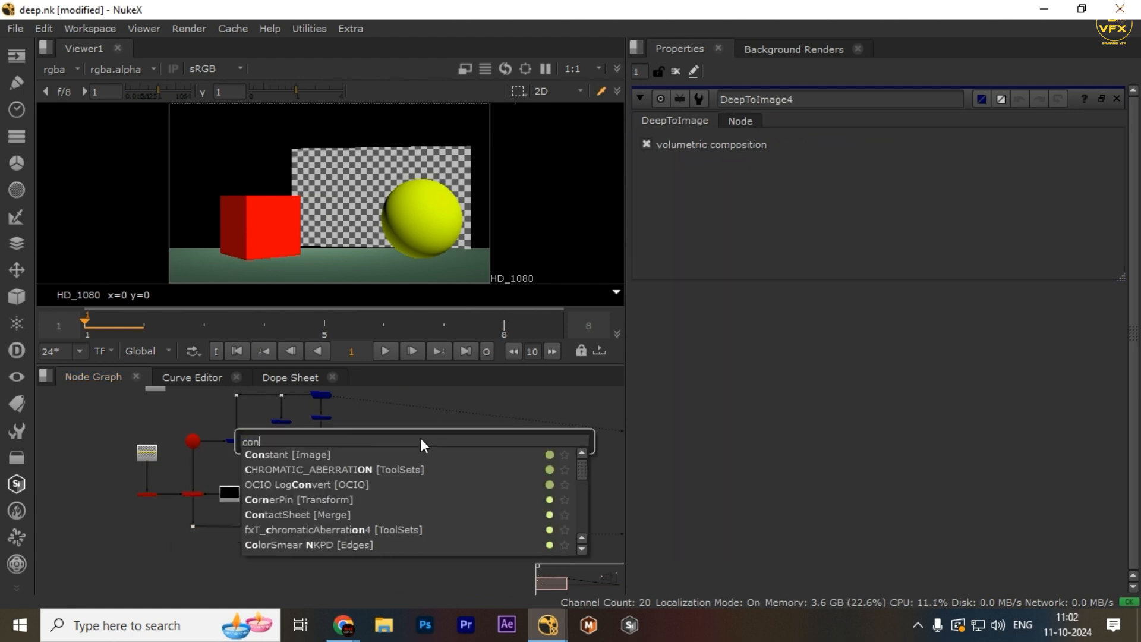
{"action": "key", "text": "Return"}
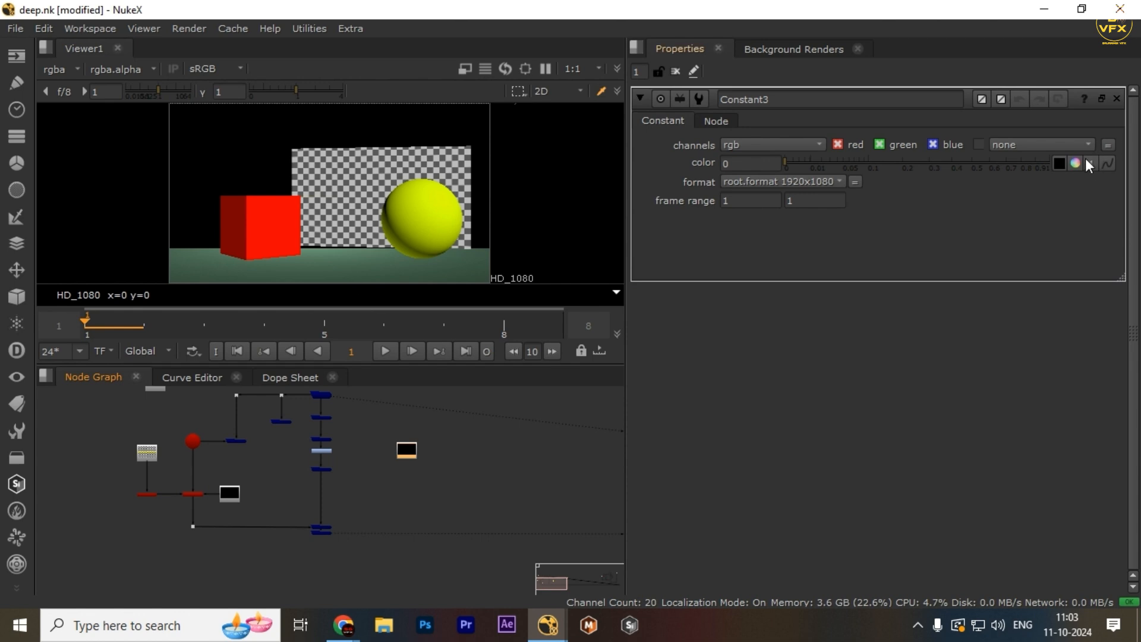
{"action": "left_click", "coordinate": [1027, 167]}
Step: Move DeepToImage4 clear of DeepMerge2 and merge its output over the Constant as the background
{"action": "left_click", "coordinate": [322, 532]}
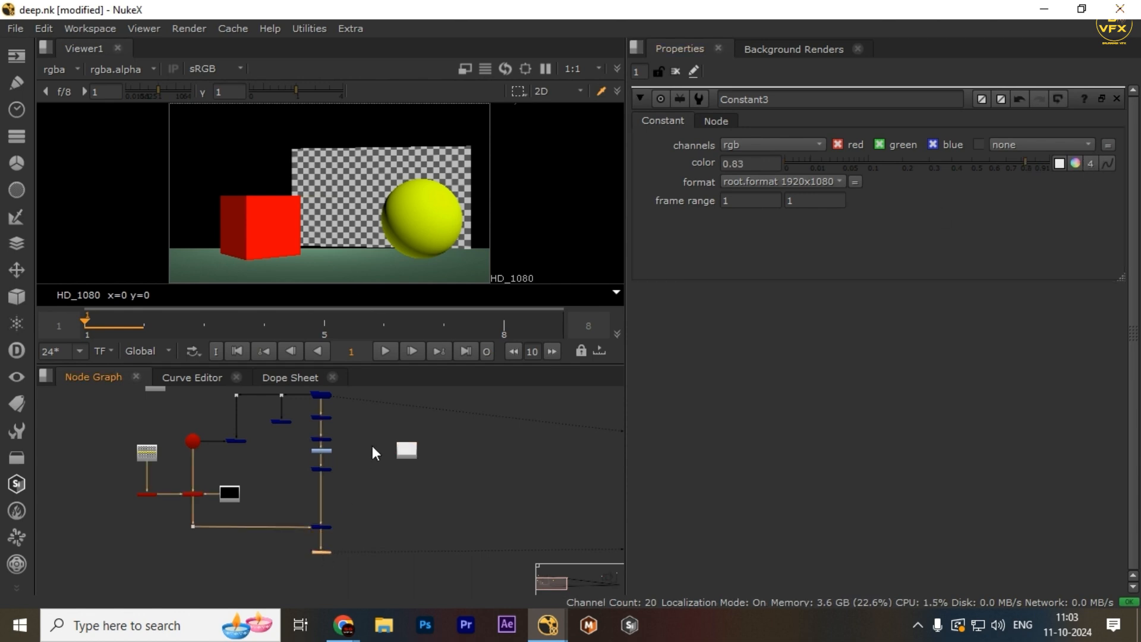
{"action": "left_click", "coordinate": [406, 451], "text": "shift"}
{"action": "middle_click_drag", "start_coordinate": [414, 491], "coordinate": [408, 477]}
{"action": "key", "text": "m"}
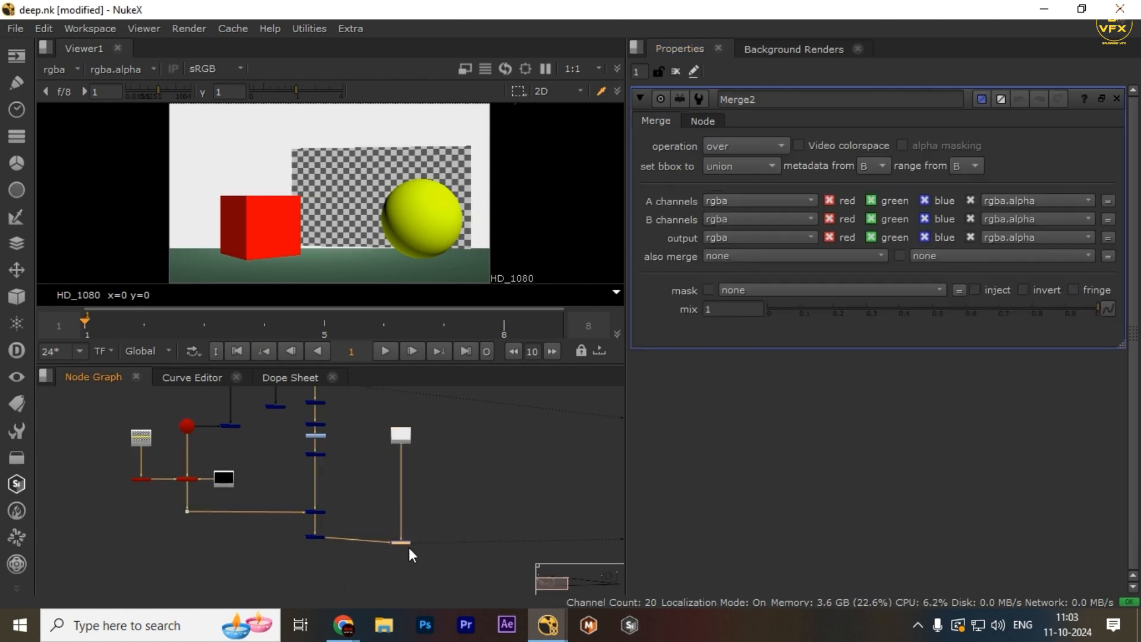
{"action": "scroll", "coordinate": [454, 498], "scroll_direction": "down", "scroll_amount": 3}
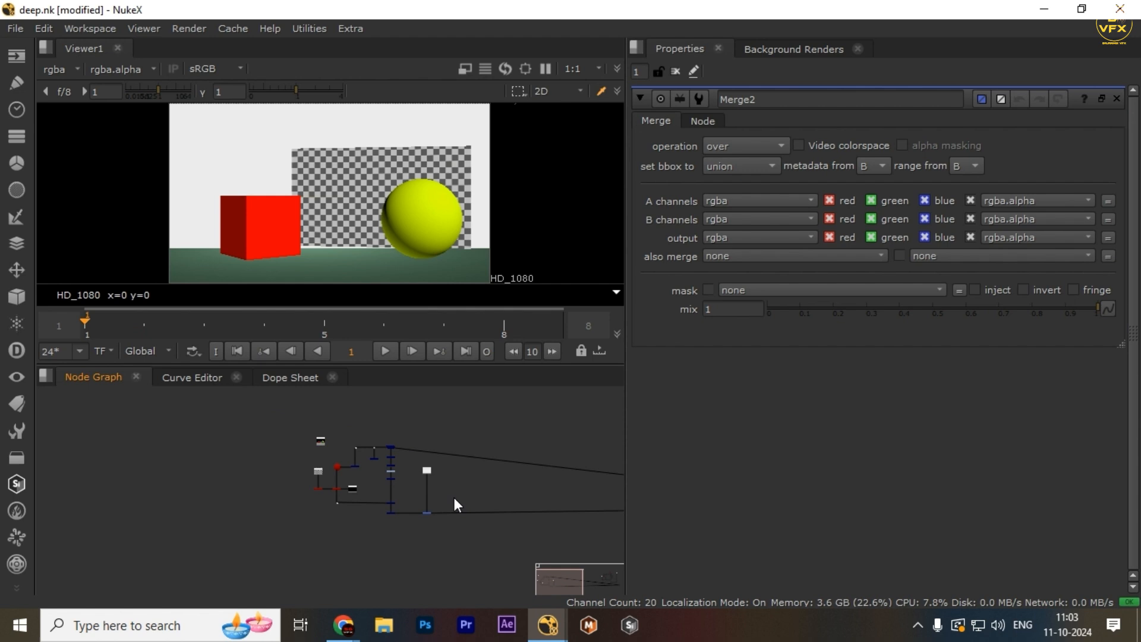
{"action": "scroll", "coordinate": [432, 477], "scroll_direction": "up", "scroll_amount": 1}
Step: Change the background Constant to a peach color with red 0.83, green 0.4 and blue 0.185
{"action": "double_click", "coordinate": [425, 474]}
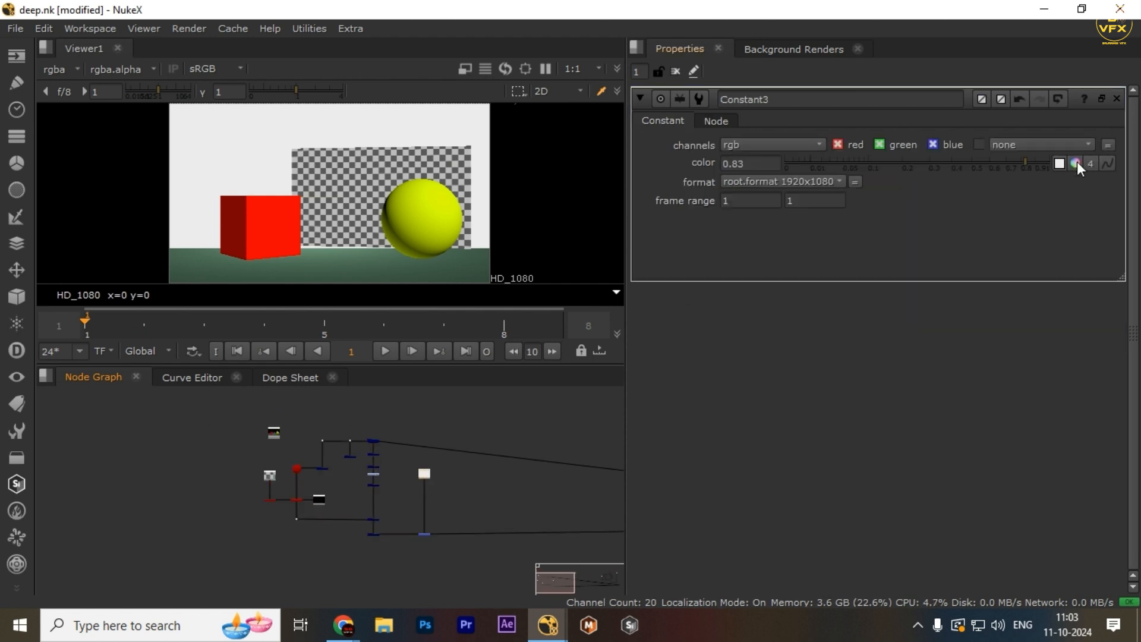
{"action": "left_click", "coordinate": [1076, 163]}
{"action": "left_click_drag", "start_coordinate": [1008, 200], "coordinate": [942, 201]}
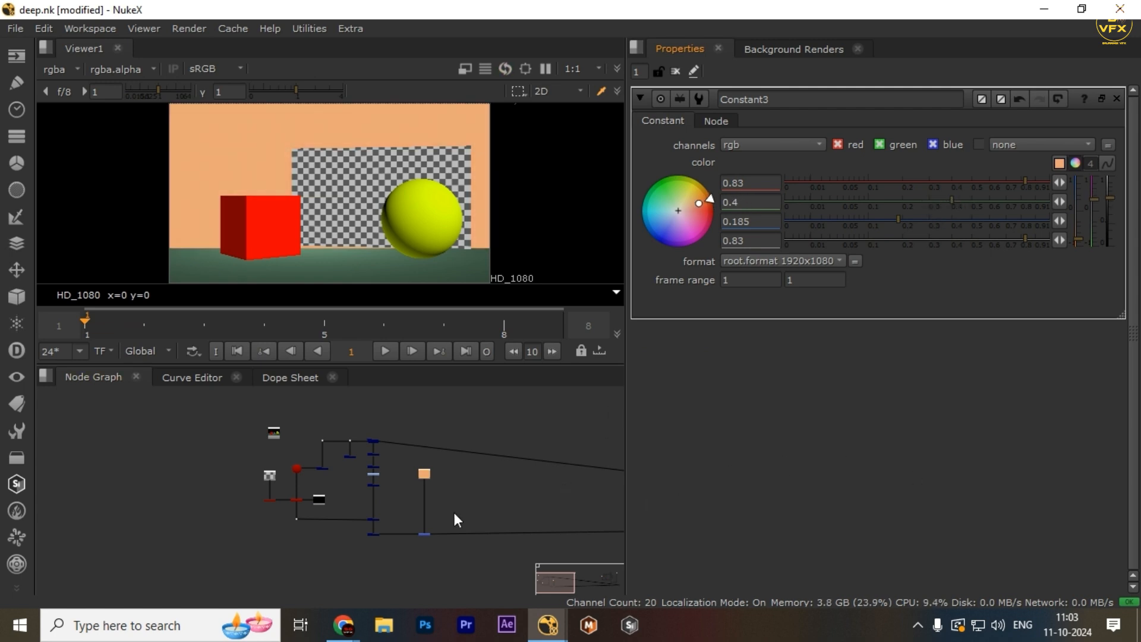
Step: Examine the finished node tree, from the deep-to-image grading chain through DeepMerge2 to the final merge over the Constant
{"action": "scroll", "coordinate": [434, 492], "scroll_direction": "up", "scroll_amount": 4}
{"action": "left_click_drag", "start_coordinate": [375, 443], "coordinate": [467, 559]}
{"action": "scroll", "coordinate": [467, 557], "scroll_direction": "down", "scroll_amount": 2}
{"action": "left_click_drag", "start_coordinate": [505, 408], "coordinate": [404, 573]}
{"action": "scroll", "coordinate": [383, 534], "scroll_direction": "up", "scroll_amount": 2}
{"action": "middle_click_drag", "start_coordinate": [367, 492], "coordinate": [499, 506]}
{"action": "scroll", "coordinate": [518, 521], "scroll_direction": "down", "scroll_amount": 3}
{"action": "scroll", "coordinate": [498, 506], "scroll_direction": "up", "scroll_amount": 3}
{"action": "left_click_drag", "start_coordinate": [494, 484], "coordinate": [392, 546]}
{"action": "scroll", "coordinate": [405, 546], "scroll_direction": "down", "scroll_amount": 1}
{"action": "middle_click_drag", "start_coordinate": [406, 546], "coordinate": [383, 500]}
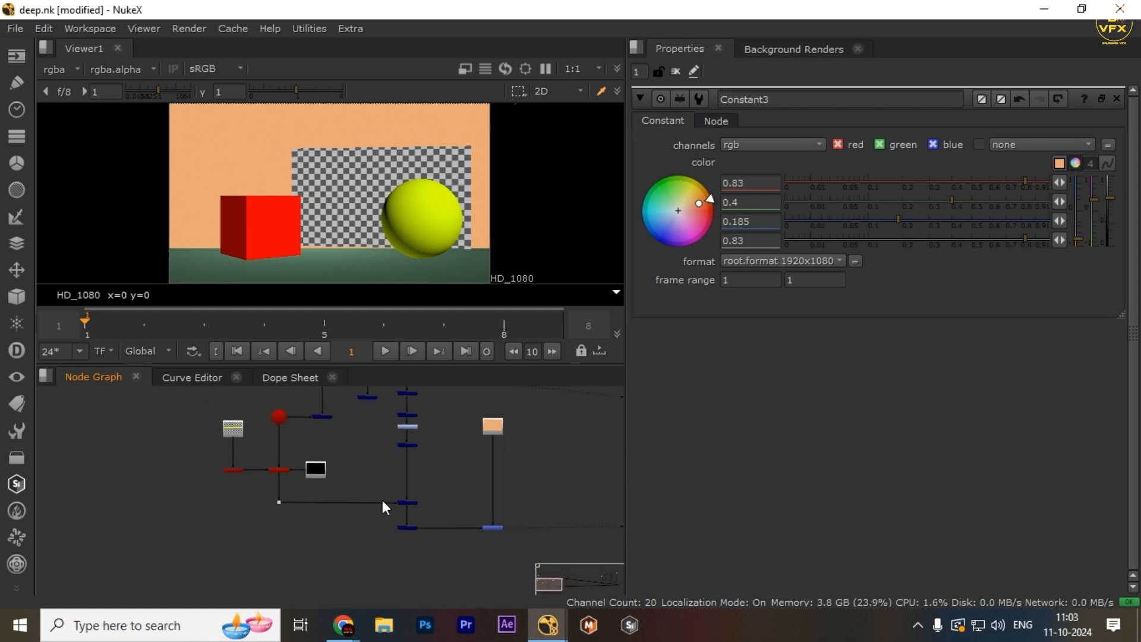
{"action": "left_click_drag", "start_coordinate": [462, 472], "coordinate": [503, 553]}
{"action": "left_click_drag", "start_coordinate": [522, 490], "coordinate": [452, 554]}
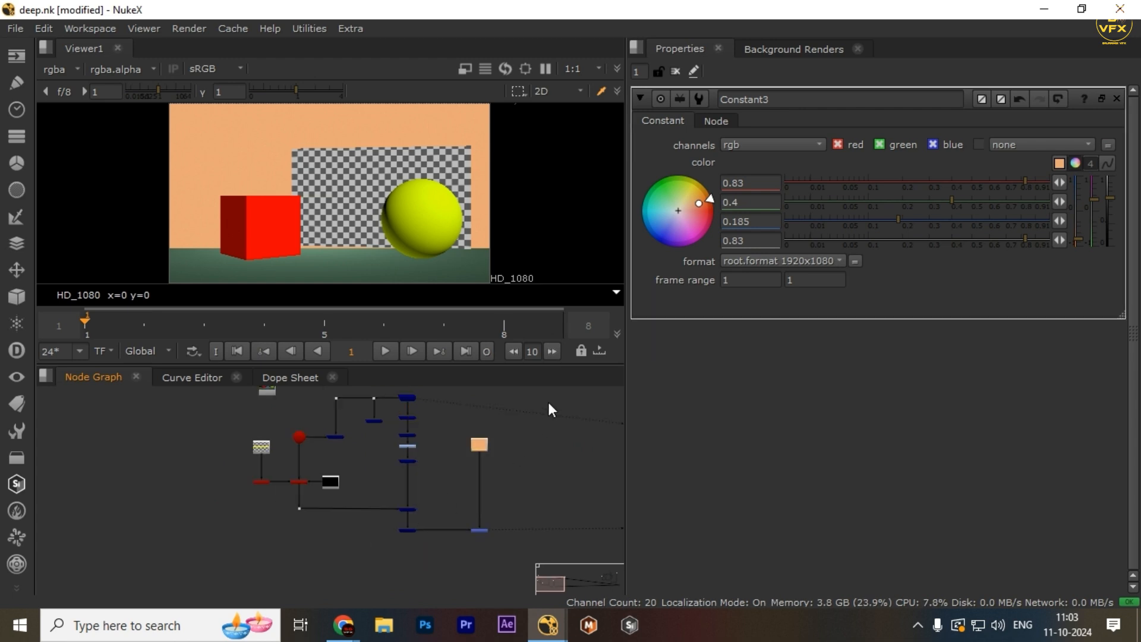
{"action": "left_click_drag", "start_coordinate": [548, 402], "coordinate": [428, 515]}
{"action": "scroll", "coordinate": [428, 515], "scroll_direction": "up", "scroll_amount": 3}
{"action": "left_click_drag", "start_coordinate": [432, 511], "coordinate": [616, 560]}
{"action": "left_click_drag", "start_coordinate": [563, 487], "coordinate": [429, 579]}
{"action": "scroll", "coordinate": [451, 409], "scroll_direction": "down", "scroll_amount": 5}
{"action": "scroll", "coordinate": [462, 454], "scroll_direction": "up", "scroll_amount": 4}
{"action": "left_click_drag", "start_coordinate": [464, 439], "coordinate": [376, 484]}
{"action": "scroll", "coordinate": [434, 508], "scroll_direction": "down", "scroll_amount": 2}
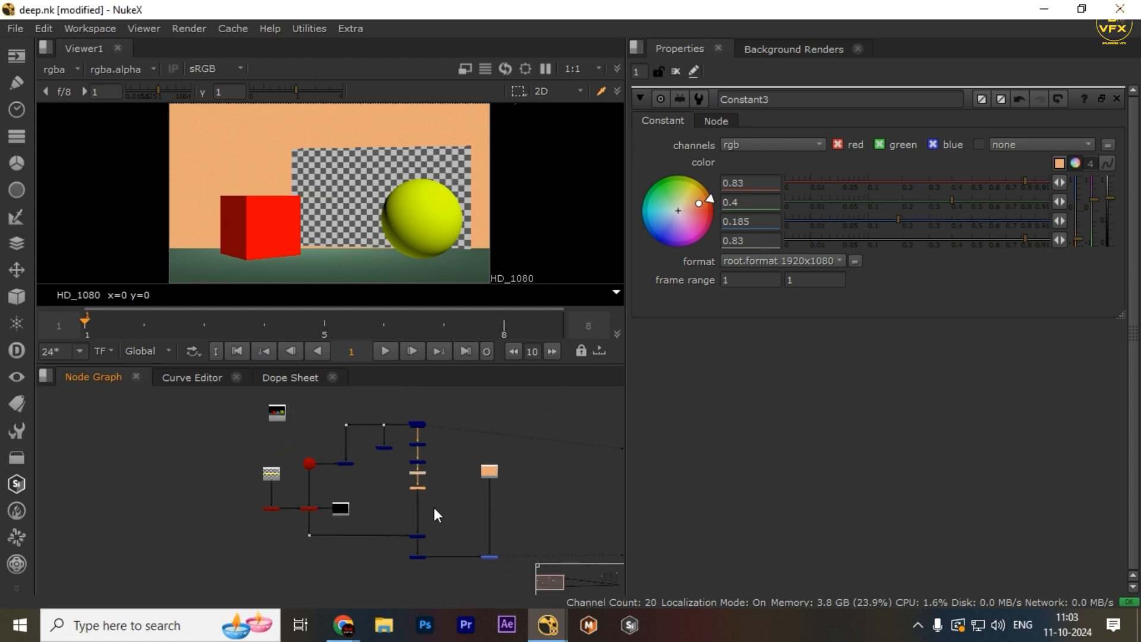
{"action": "scroll", "coordinate": [434, 508], "scroll_direction": "up", "scroll_amount": 1}
{"action": "middle_click_drag", "start_coordinate": [434, 508], "coordinate": [411, 456]}
{"action": "left_click_drag", "start_coordinate": [426, 470], "coordinate": [507, 575]}
{"action": "left_click_drag", "start_coordinate": [517, 478], "coordinate": [446, 573]}
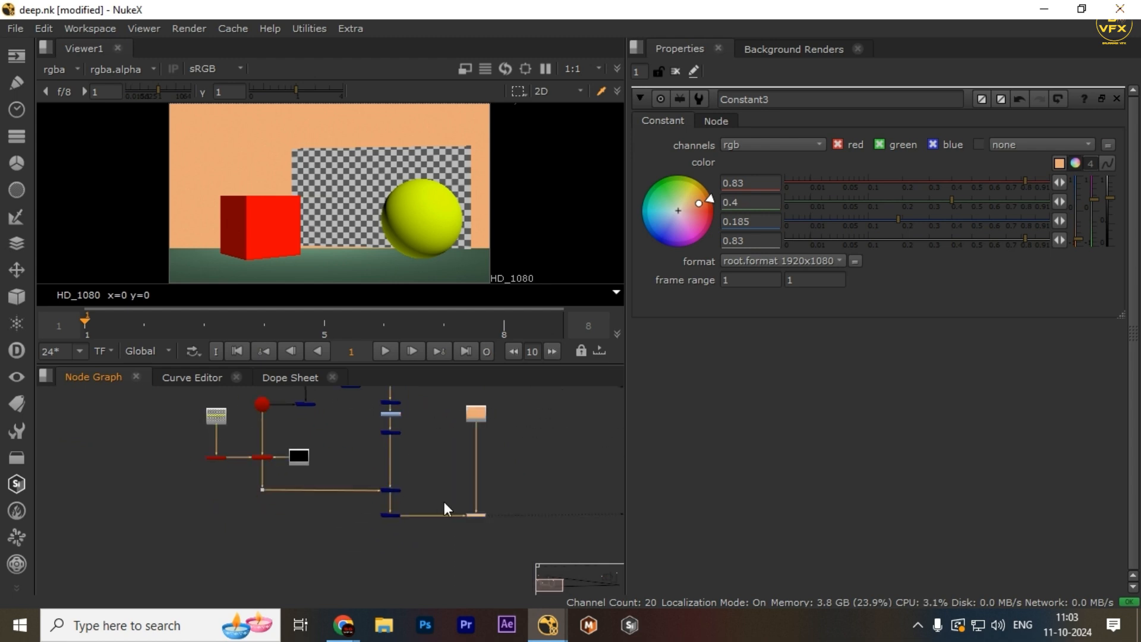
{"action": "middle_click_drag", "start_coordinate": [386, 474], "coordinate": [386, 504]}
{"action": "scroll", "coordinate": [445, 512], "scroll_direction": "up", "scroll_amount": 2}
{"action": "scroll", "coordinate": [453, 519], "scroll_direction": "down", "scroll_amount": 1}
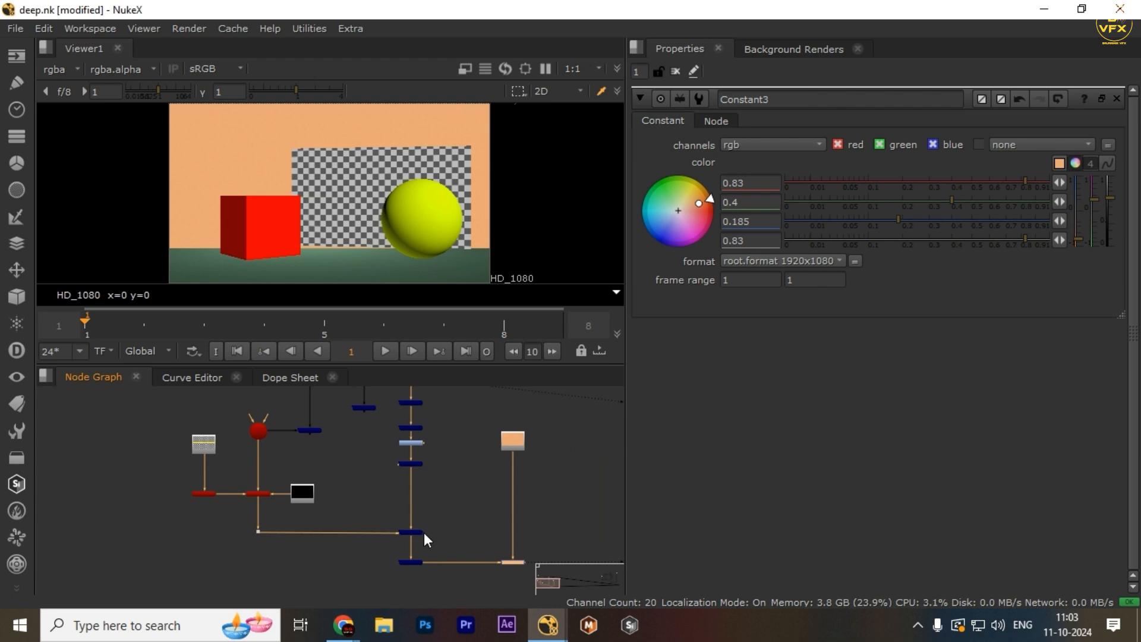
{"action": "left_click_drag", "start_coordinate": [459, 512], "coordinate": [542, 582]}
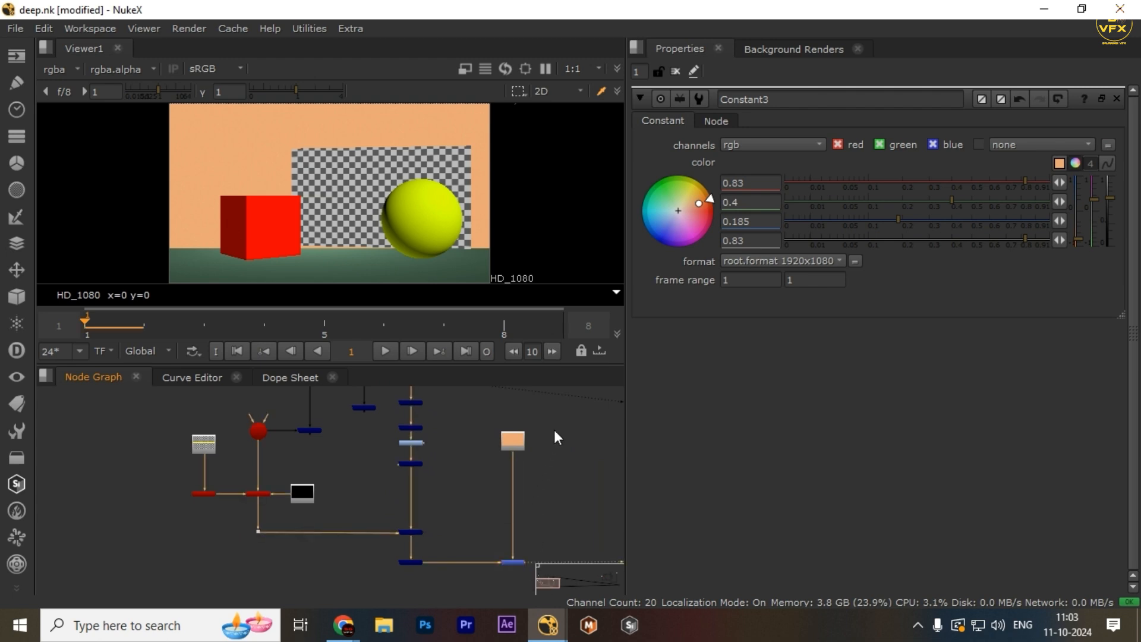
Step: Display the final merge over the peach Constant in the viewer and look over the tree feeding it
{"action": "left_click", "coordinate": [473, 506]}
{"action": "scroll", "coordinate": [478, 527], "scroll_direction": "down", "scroll_amount": 1}
{"action": "middle_click_drag", "start_coordinate": [482, 535], "coordinate": [439, 497]}
{"action": "left_click_drag", "start_coordinate": [421, 476], "coordinate": [535, 588]}
{"action": "key", "text": "1"}
{"action": "middle_click_drag", "start_coordinate": [335, 473], "coordinate": [391, 505]}
{"action": "scroll", "coordinate": [384, 494], "scroll_direction": "up", "scroll_amount": 2}
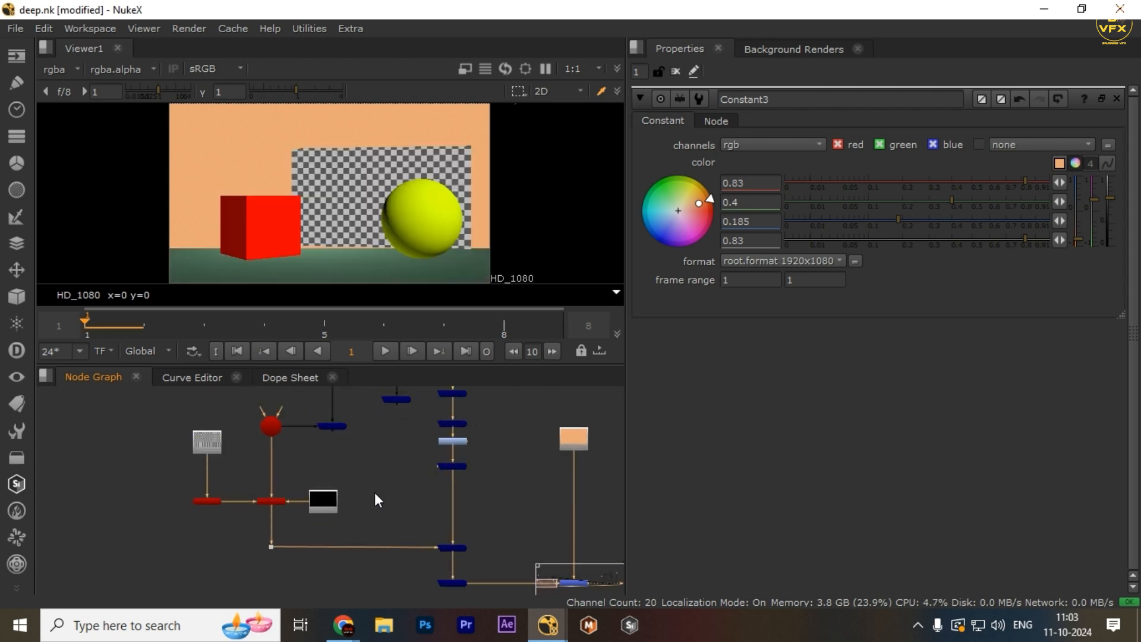
Step: Display the DeepRead2 render at the head of the tree in the viewer
{"action": "scroll", "coordinate": [402, 500], "scroll_direction": "down", "scroll_amount": 2}
{"action": "middle_click_drag", "start_coordinate": [464, 422], "coordinate": [478, 474]}
{"action": "scroll", "coordinate": [478, 474], "scroll_direction": "up", "scroll_amount": 4}
{"action": "left_click", "coordinate": [426, 445]}
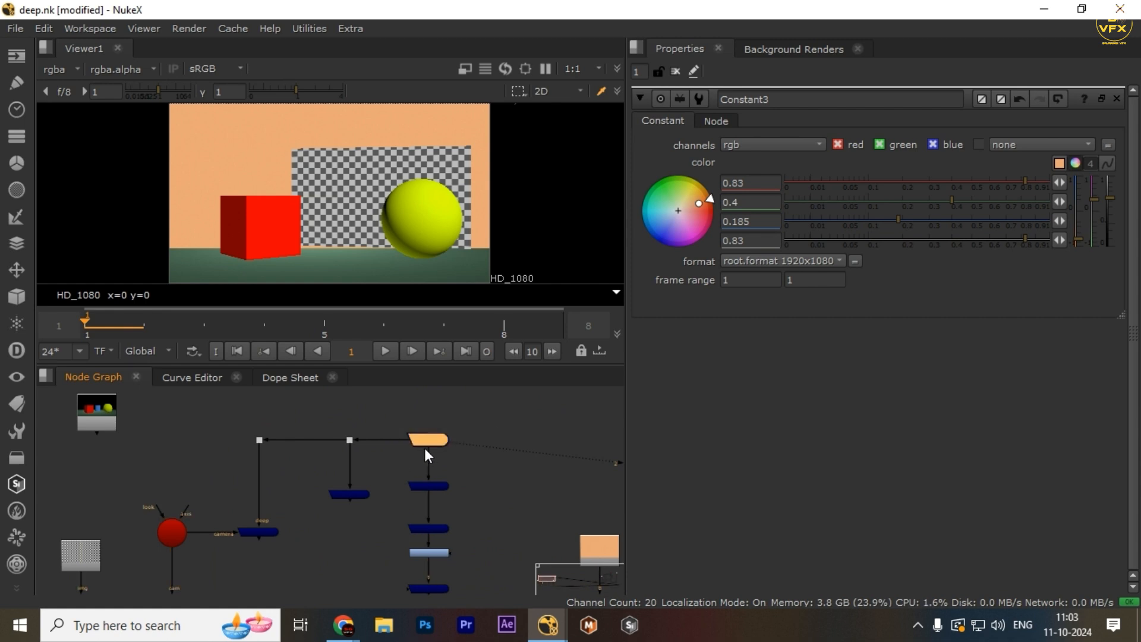
{"action": "scroll", "coordinate": [339, 493], "scroll_direction": "up", "scroll_amount": 3}
{"action": "left_click", "coordinate": [345, 501]}
{"action": "middle_click_drag", "start_coordinate": [321, 522], "coordinate": [332, 488]}
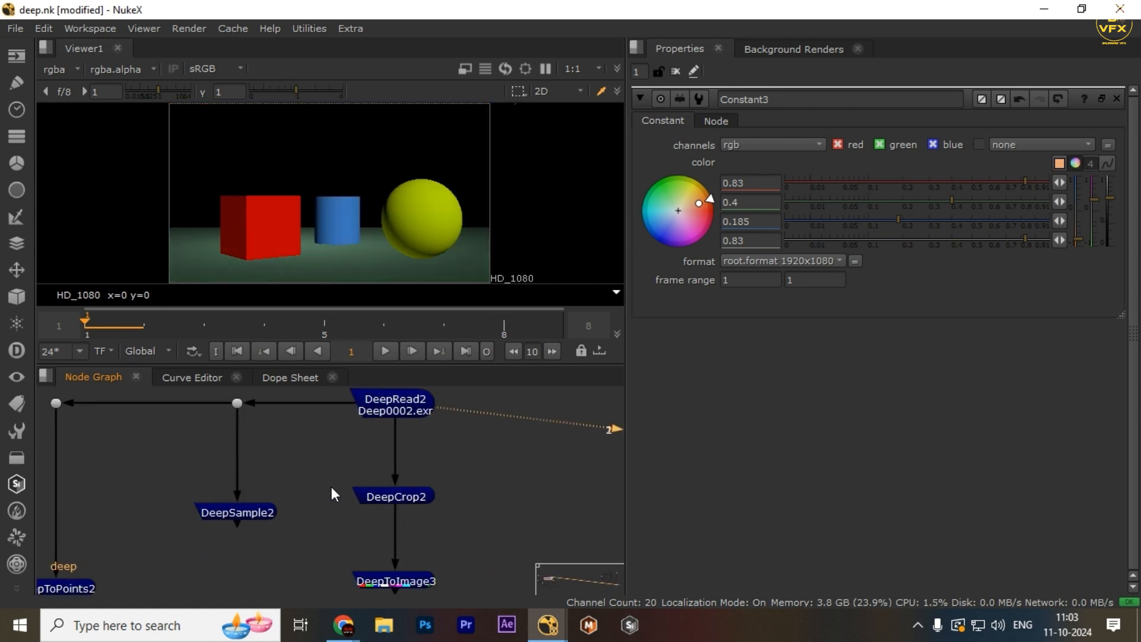
Step: View the outputs of DeepCrop2 and DeepToImage3 in turn
{"action": "left_click_drag", "start_coordinate": [502, 467], "coordinate": [288, 541]}
{"action": "middle_click_drag", "start_coordinate": [313, 543], "coordinate": [299, 495]}
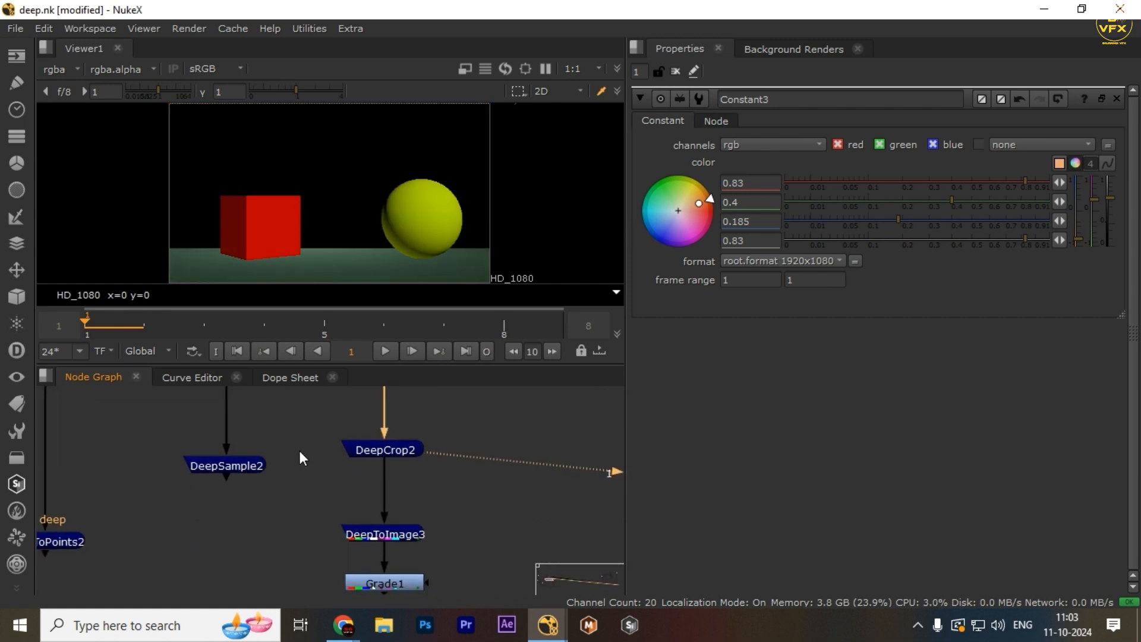
{"action": "middle_click_drag", "start_coordinate": [364, 516], "coordinate": [357, 456]}
{"action": "left_click_drag", "start_coordinate": [246, 441], "coordinate": [513, 502]}
{"action": "key", "text": "1"}
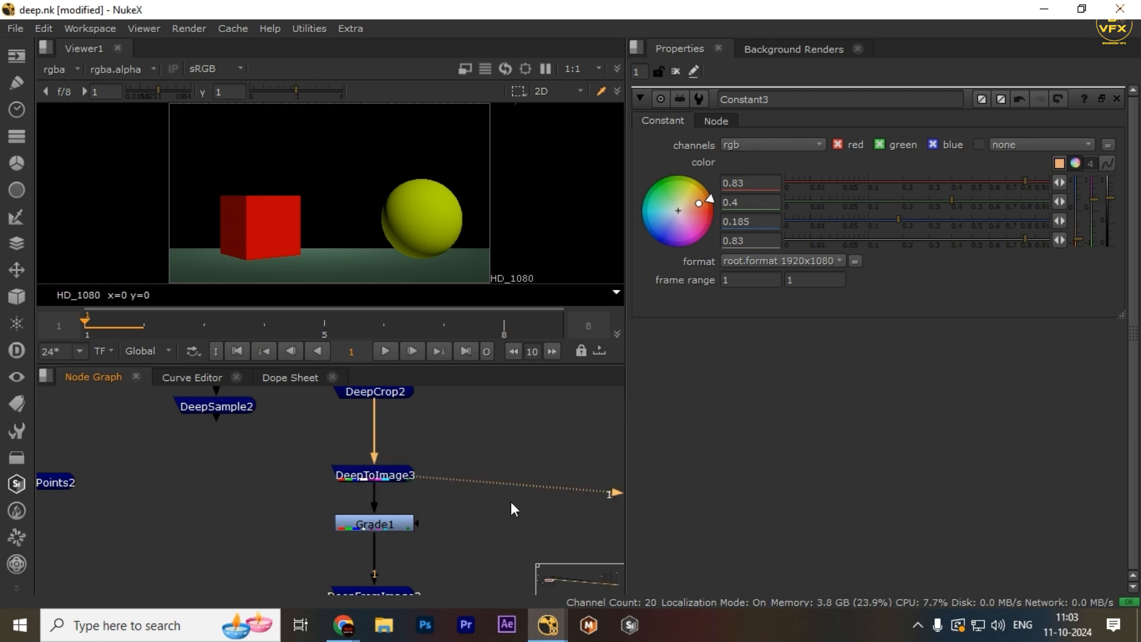
Step: View the outputs of Grade1 and DeepFromImage2 in turn
{"action": "left_click_drag", "start_coordinate": [219, 490], "coordinate": [604, 574]}
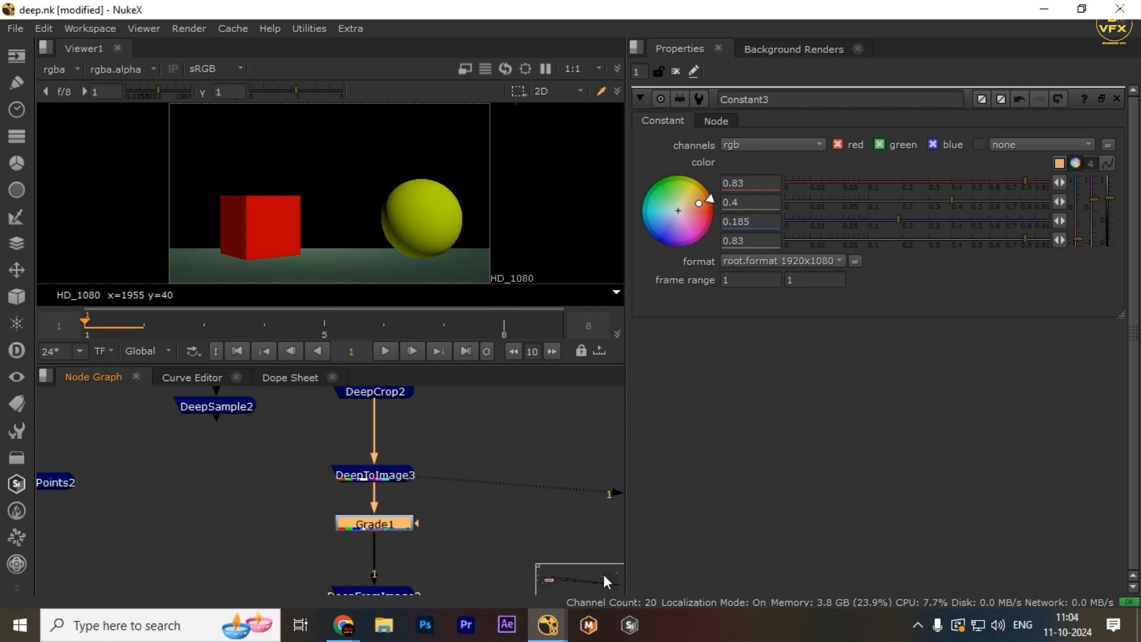
{"action": "key", "text": "1"}
{"action": "middle_click_drag", "start_coordinate": [439, 562], "coordinate": [466, 473]}
{"action": "left_click_drag", "start_coordinate": [293, 467], "coordinate": [539, 544]}
{"action": "key", "text": "1"}
{"action": "scroll", "coordinate": [497, 530], "scroll_direction": "down", "scroll_amount": 3}
{"action": "middle_click_drag", "start_coordinate": [443, 484], "coordinate": [394, 419]}
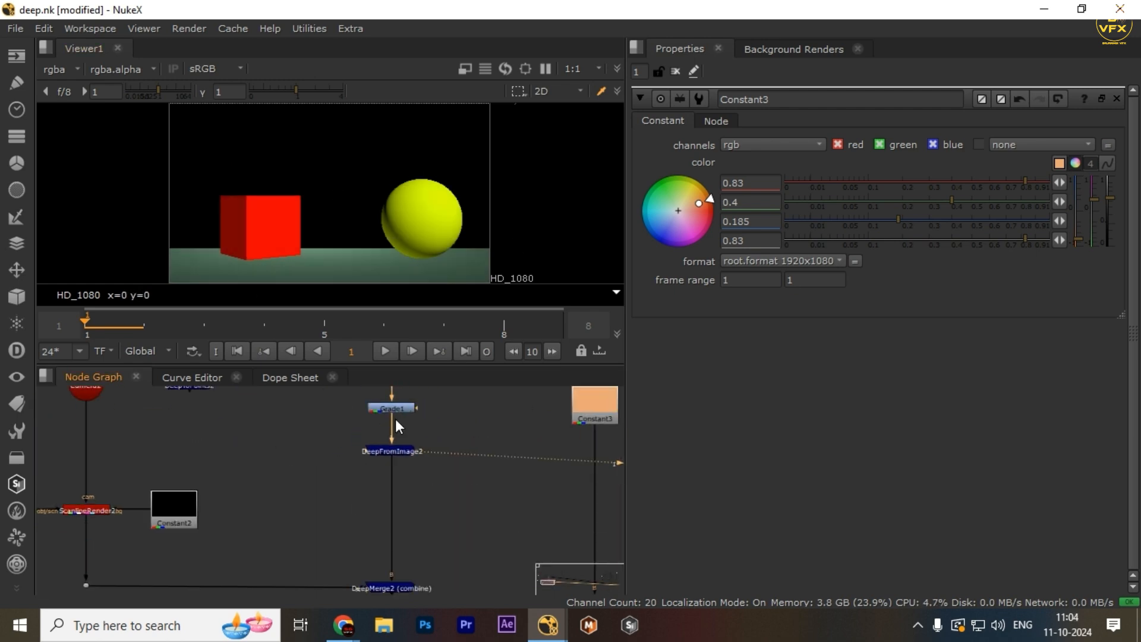
Step: Examine the checkerboard, card, camera and ScanlineRender2 branch that feeds DeepMerge2
{"action": "middle_click_drag", "start_coordinate": [441, 588], "coordinate": [478, 490]}
{"action": "scroll", "coordinate": [280, 469], "scroll_direction": "down", "scroll_amount": 3}
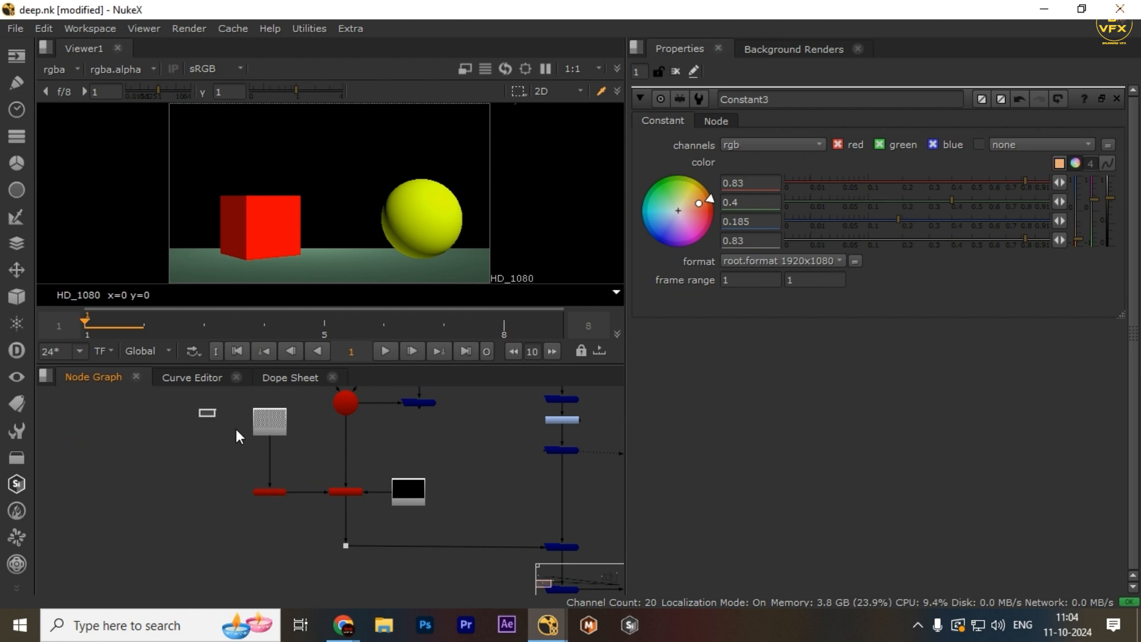
{"action": "left_click_drag", "start_coordinate": [237, 429], "coordinate": [396, 517]}
{"action": "middle_click_drag", "start_coordinate": [302, 433], "coordinate": [329, 479]}
{"action": "left_click_drag", "start_coordinate": [237, 417], "coordinate": [307, 480]}
{"action": "scroll", "coordinate": [350, 480], "scroll_direction": "down", "scroll_amount": 2}
{"action": "middle_click_drag", "start_coordinate": [350, 480], "coordinate": [261, 420]}
{"action": "scroll", "coordinate": [498, 488], "scroll_direction": "up", "scroll_amount": 3}
{"action": "middle_click_drag", "start_coordinate": [498, 488], "coordinate": [484, 444]}
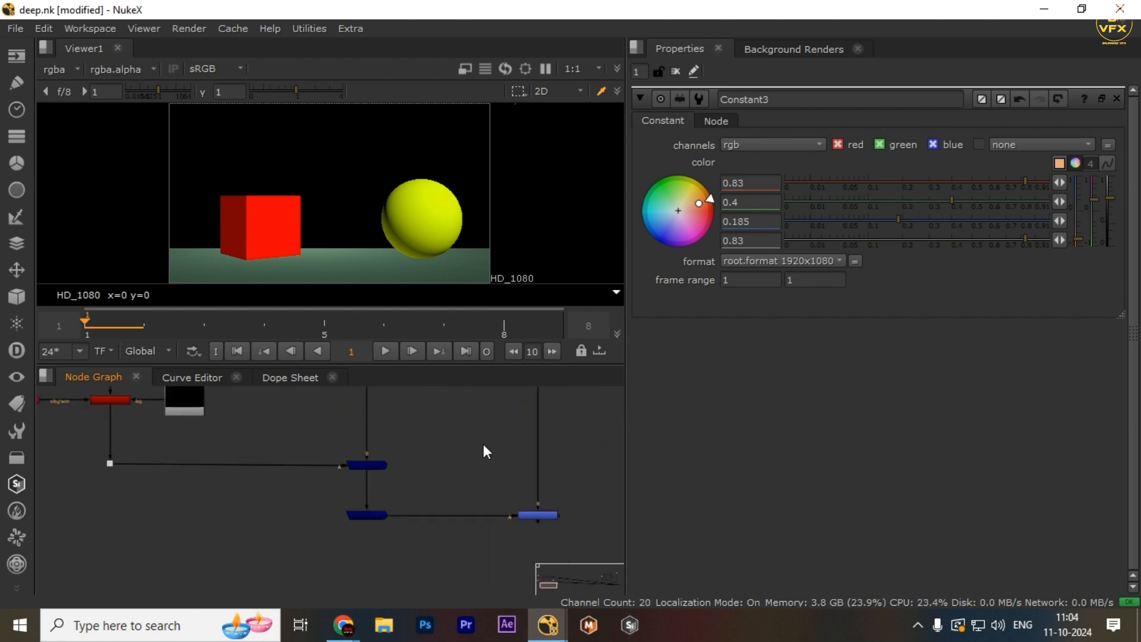
Step: View the outputs of DeepMerge2 and DeepToImage4 in turn
{"action": "scroll", "coordinate": [368, 458], "scroll_direction": "up", "scroll_amount": 2}
{"action": "left_click_drag", "start_coordinate": [482, 444], "coordinate": [274, 484]}
{"action": "key", "text": "1"}
{"action": "scroll", "coordinate": [333, 458], "scroll_direction": "down", "scroll_amount": 2}
{"action": "scroll", "coordinate": [451, 494], "scroll_direction": "up", "scroll_amount": 1}
{"action": "middle_click_drag", "start_coordinate": [452, 495], "coordinate": [404, 473]}
{"action": "left_click_drag", "start_coordinate": [404, 473], "coordinate": [269, 522]}
{"action": "middle_click_drag", "start_coordinate": [268, 522], "coordinate": [264, 516]}
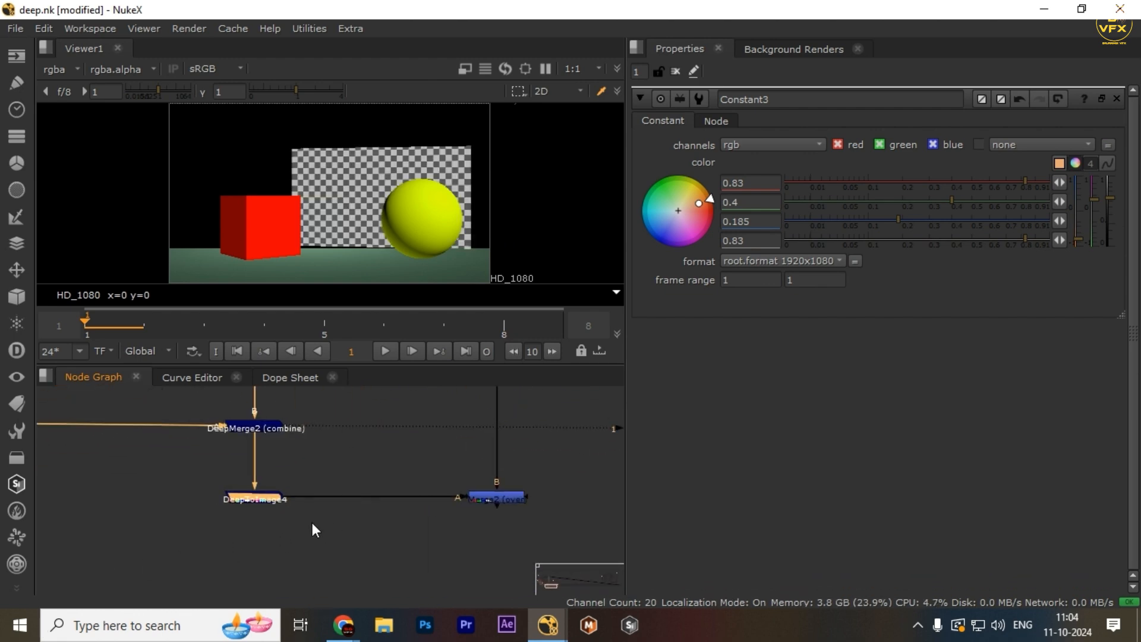
{"action": "key", "text": "1"}
Step: View the Merge2 output with the deep composite over the background Constant
{"action": "left_click", "coordinate": [123, 556]}
{"action": "left_click_drag", "start_coordinate": [400, 457], "coordinate": [598, 556]}
{"action": "scroll", "coordinate": [508, 486], "scroll_direction": "down", "scroll_amount": 4}
{"action": "middle_click_drag", "start_coordinate": [535, 405], "coordinate": [490, 478]}
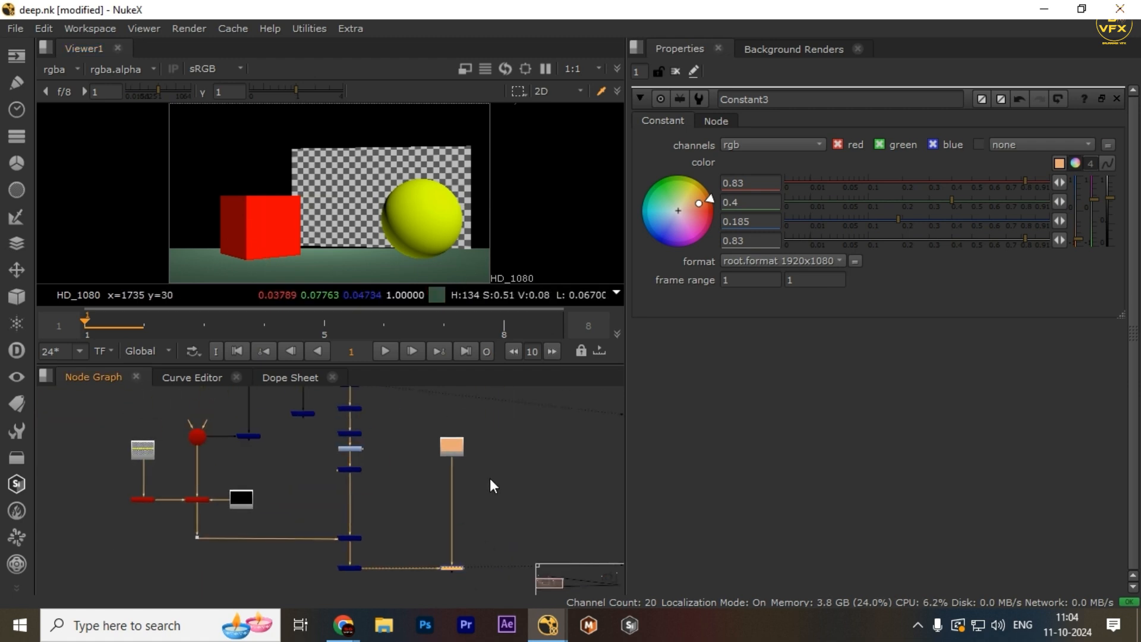
{"action": "scroll", "coordinate": [491, 470], "scroll_direction": "up", "scroll_amount": 2}
{"action": "key", "text": "1"}
{"action": "left_click_drag", "start_coordinate": [500, 423], "coordinate": [384, 538]}
{"action": "key", "text": "1"}
{"action": "scroll", "coordinate": [384, 540], "scroll_direction": "down", "scroll_amount": 4}
{"action": "middle_click_drag", "start_coordinate": [382, 543], "coordinate": [397, 481]}
{"action": "left_click_drag", "start_coordinate": [396, 481], "coordinate": [462, 535]}
{"action": "key", "text": "1"}
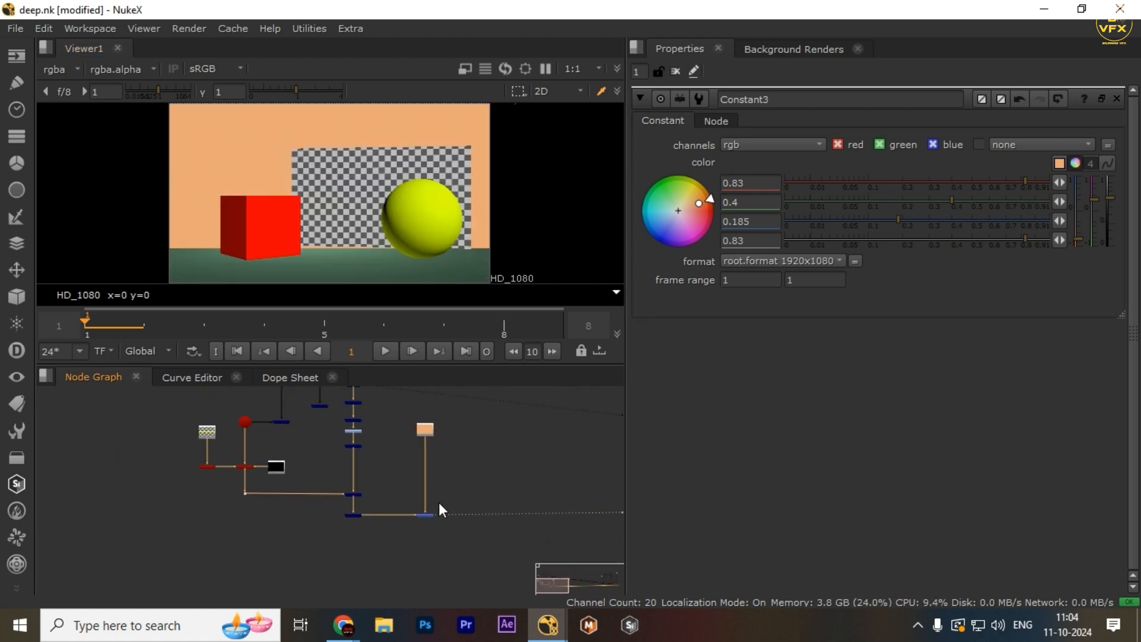
Step: View the output of the DeepSample2 node that branches off DeepRead2
{"action": "middle_click_drag", "start_coordinate": [285, 415], "coordinate": [371, 500]}
{"action": "scroll", "coordinate": [405, 475], "scroll_direction": "up", "scroll_amount": 4}
{"action": "left_click_drag", "start_coordinate": [454, 571], "coordinate": [372, 526]}
{"action": "scroll", "coordinate": [372, 524], "scroll_direction": "down", "scroll_amount": 2}
{"action": "middle_click_drag", "start_coordinate": [372, 526], "coordinate": [371, 453]}
{"action": "scroll", "coordinate": [352, 434], "scroll_direction": "up", "scroll_amount": 4}
{"action": "key", "text": "1"}
{"action": "left_click", "coordinate": [242, 492]}
{"action": "scroll", "coordinate": [438, 571], "scroll_direction": "down", "scroll_amount": 5}
{"action": "middle_click_drag", "start_coordinate": [438, 570], "coordinate": [348, 460]}
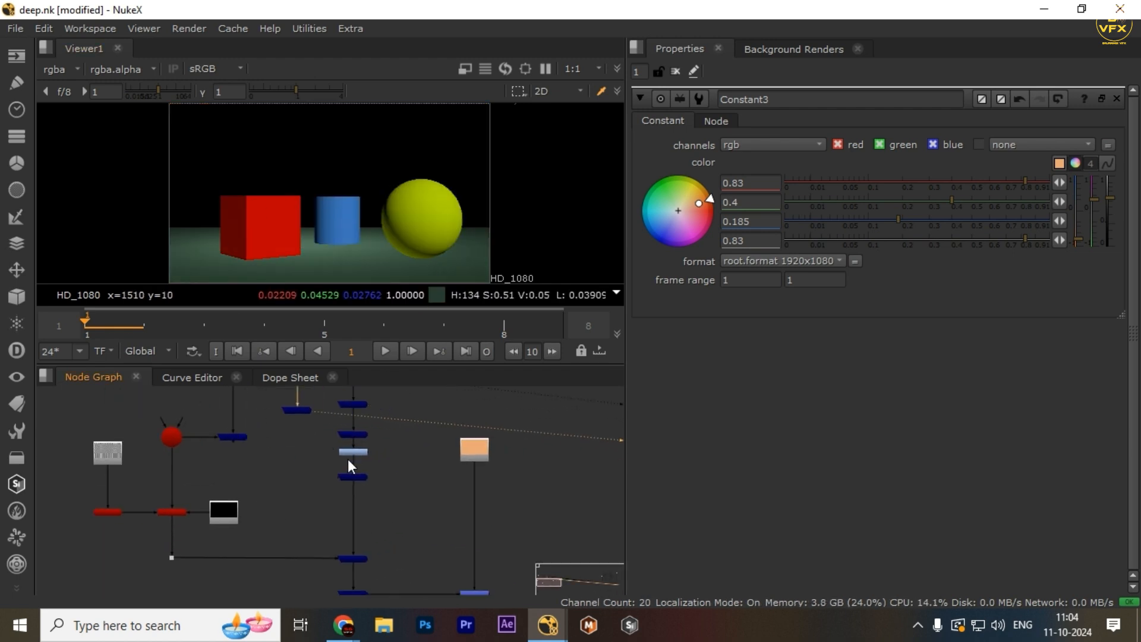
Step: Disable DeepCrop2 while the final merge is displayed in the viewer
{"action": "middle_click_drag", "start_coordinate": [435, 551], "coordinate": [391, 465]}
{"action": "left_click_drag", "start_coordinate": [392, 465], "coordinate": [458, 529]}
{"action": "key", "text": "1"}
{"action": "left_click", "coordinate": [336, 534]}
{"action": "middle_click_drag", "start_coordinate": [335, 533], "coordinate": [357, 560]}
{"action": "left_click", "coordinate": [351, 476]}
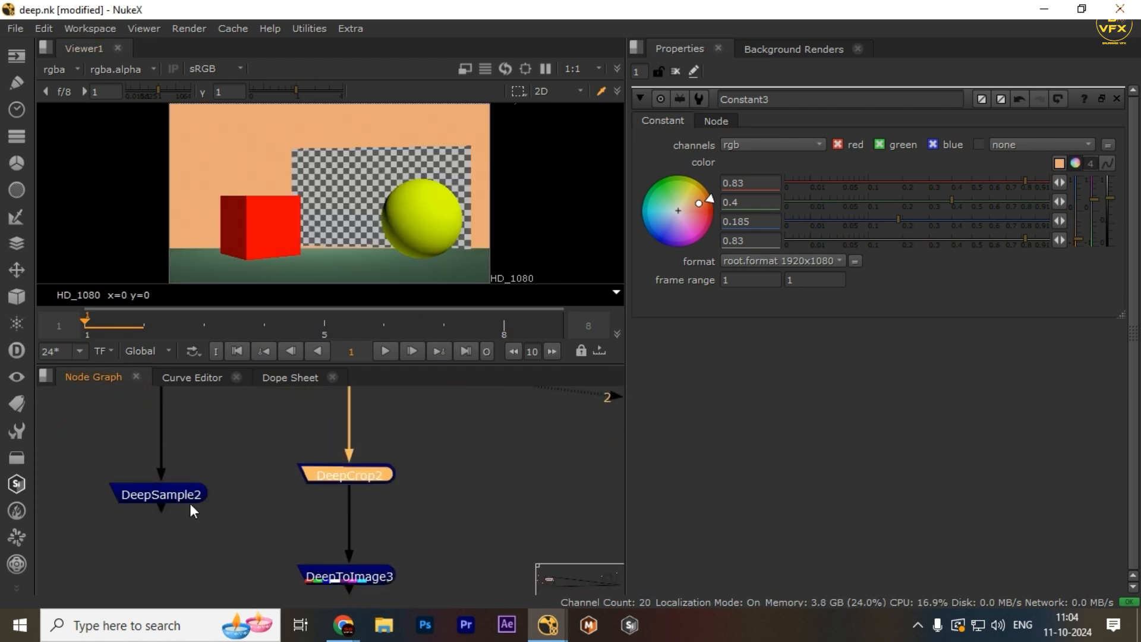
{"action": "key", "text": "d"}
{"action": "scroll", "coordinate": [316, 501], "scroll_direction": "down", "scroll_amount": 5}
{"action": "middle_click_drag", "start_coordinate": [319, 506], "coordinate": [363, 440]}
{"action": "scroll", "coordinate": [363, 439], "scroll_direction": "down", "scroll_amount": 4}
{"action": "scroll", "coordinate": [371, 519], "scroll_direction": "up", "scroll_amount": 3}
{"action": "left_click", "coordinate": [451, 543]}
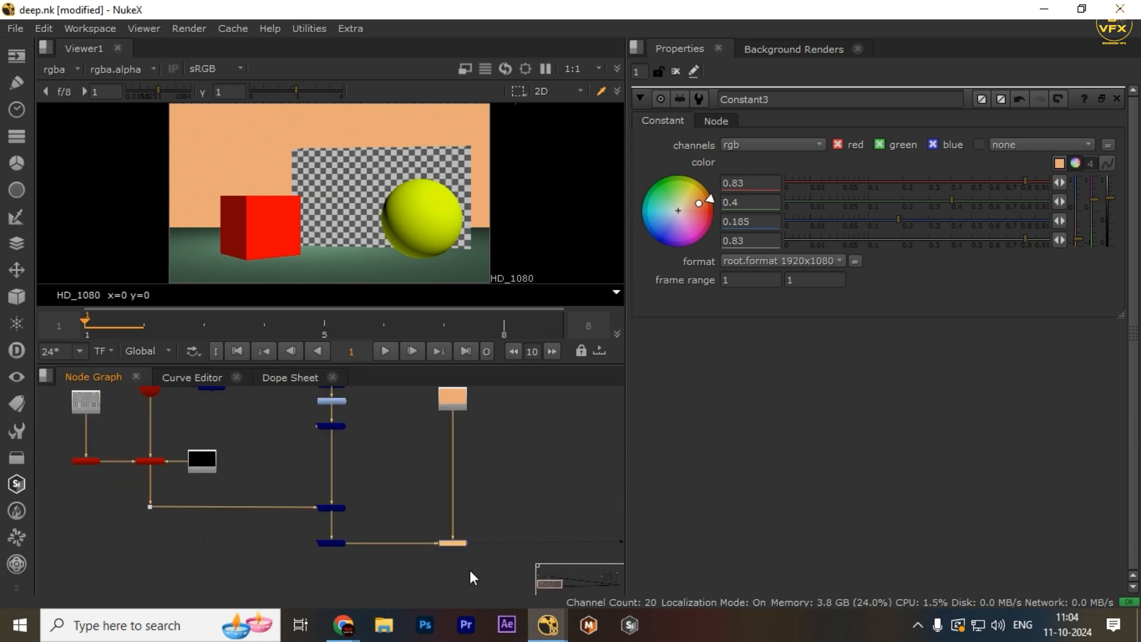
Step: Enlarge the node graph, examine the DeepRead1 tree up to its final merge, and return to the DeepRead2 tree in the split layout
{"action": "scroll", "coordinate": [462, 558], "scroll_direction": "down", "scroll_amount": 5}
{"action": "scroll", "coordinate": [459, 536], "scroll_direction": "up", "scroll_amount": 2}
{"action": "key", "text": "space"}
{"action": "scroll", "coordinate": [398, 479], "scroll_direction": "up", "scroll_amount": 5}
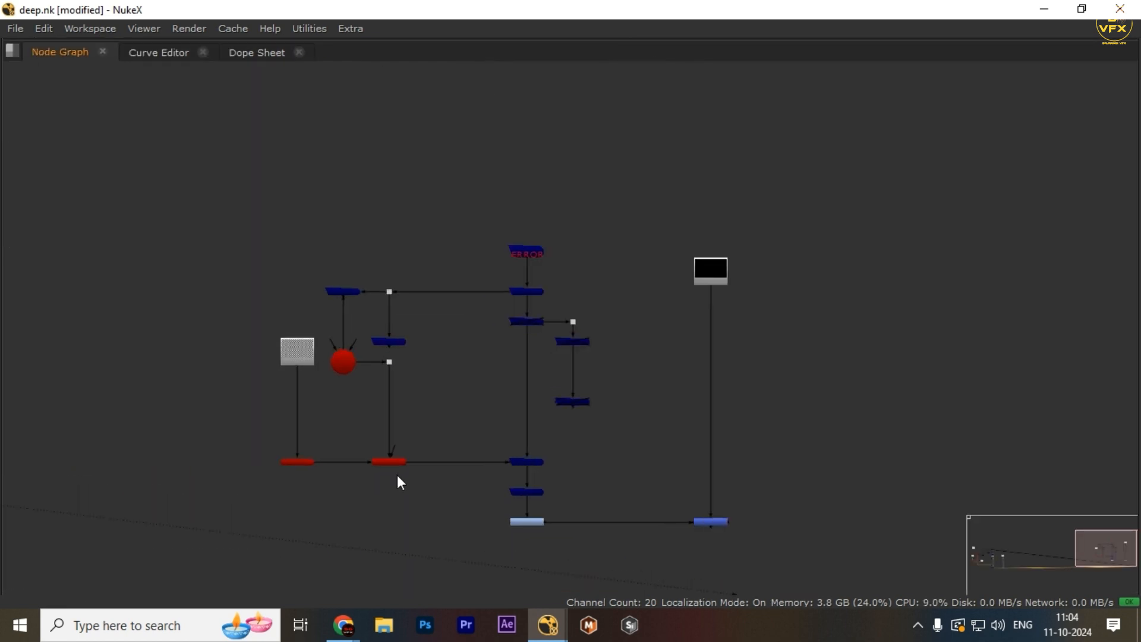
{"action": "middle_click_drag", "start_coordinate": [333, 380], "coordinate": [246, 405]}
{"action": "left_click_drag", "start_coordinate": [807, 276], "coordinate": [553, 513]}
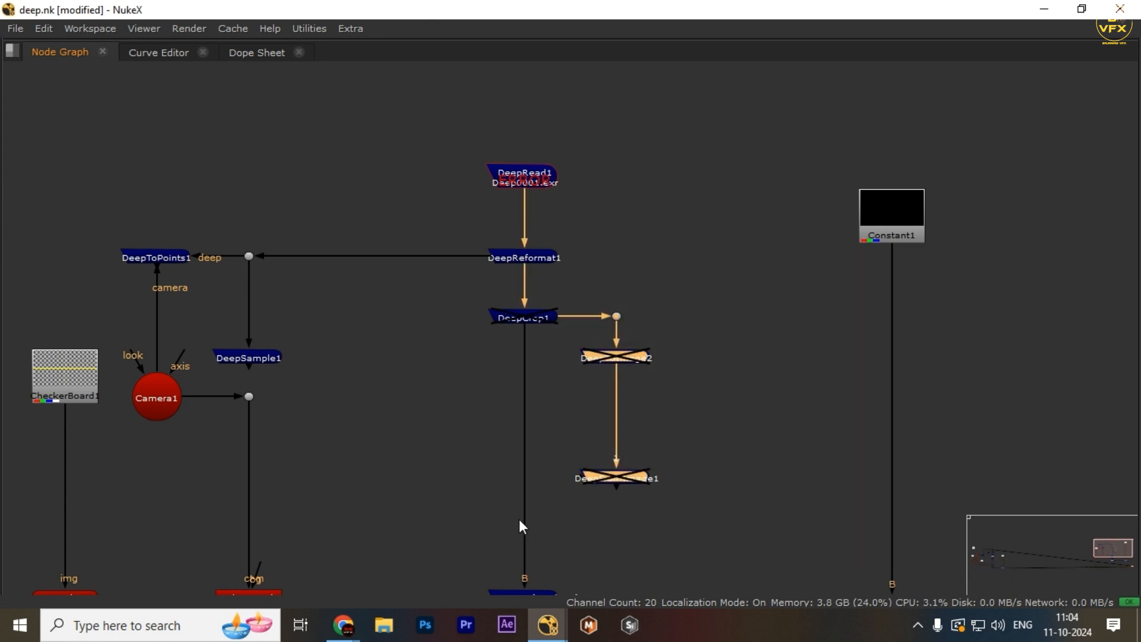
{"action": "middle_click_drag", "start_coordinate": [475, 512], "coordinate": [470, 347]}
{"action": "scroll", "coordinate": [469, 346], "scroll_direction": "up", "scroll_amount": 1}
{"action": "left_click_drag", "start_coordinate": [434, 334], "coordinate": [737, 505]}
{"action": "scroll", "coordinate": [622, 369], "scroll_direction": "down", "scroll_amount": 2}
{"action": "scroll", "coordinate": [823, 458], "scroll_direction": "down", "scroll_amount": 5}
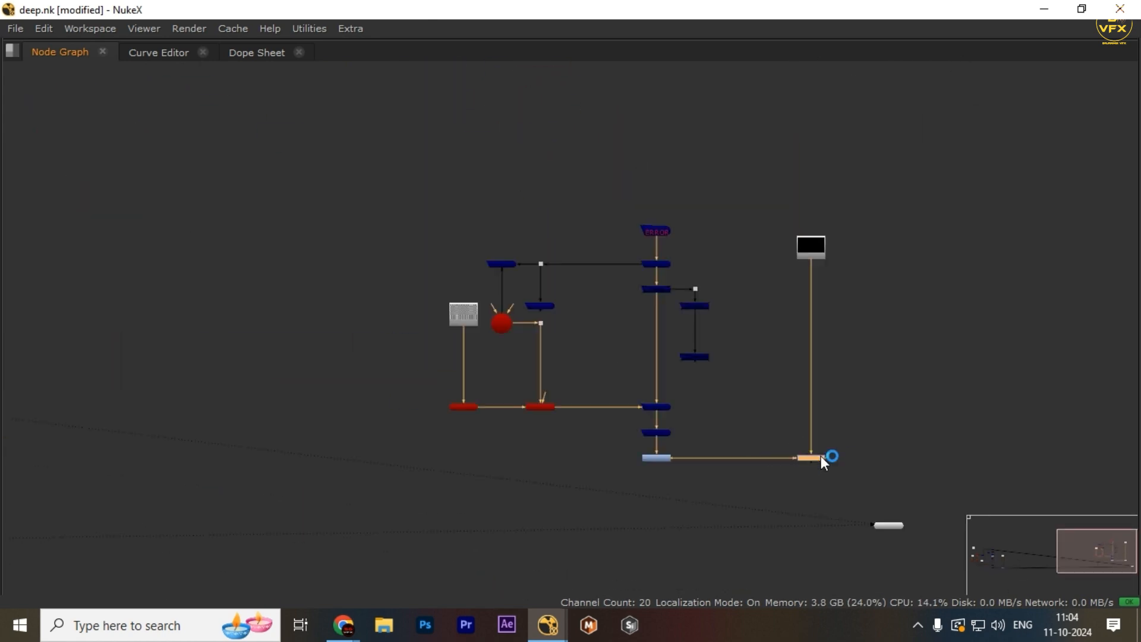
{"action": "middle_click", "coordinate": [173, 333]}
{"action": "middle_click_drag", "start_coordinate": [160, 339], "coordinate": [338, 325]}
{"action": "scroll", "coordinate": [363, 331], "scroll_direction": "up", "scroll_amount": 5}
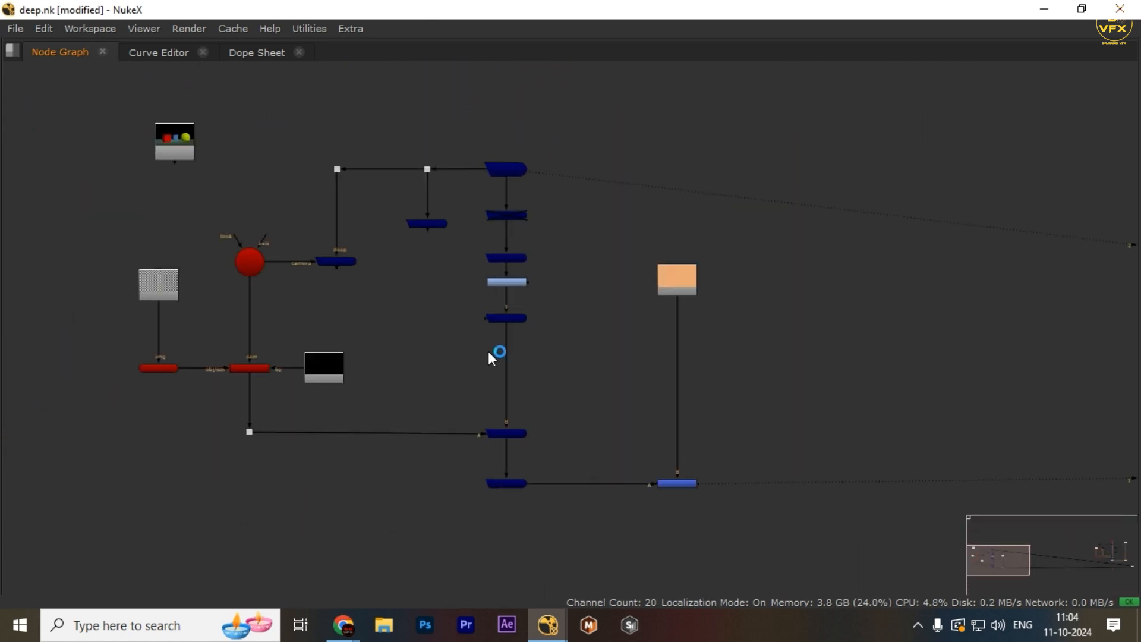
{"action": "middle_click_drag", "start_coordinate": [558, 383], "coordinate": [574, 382]}
{"action": "key", "text": "space"}
{"action": "scroll", "coordinate": [357, 541], "scroll_direction": "down", "scroll_amount": 2}
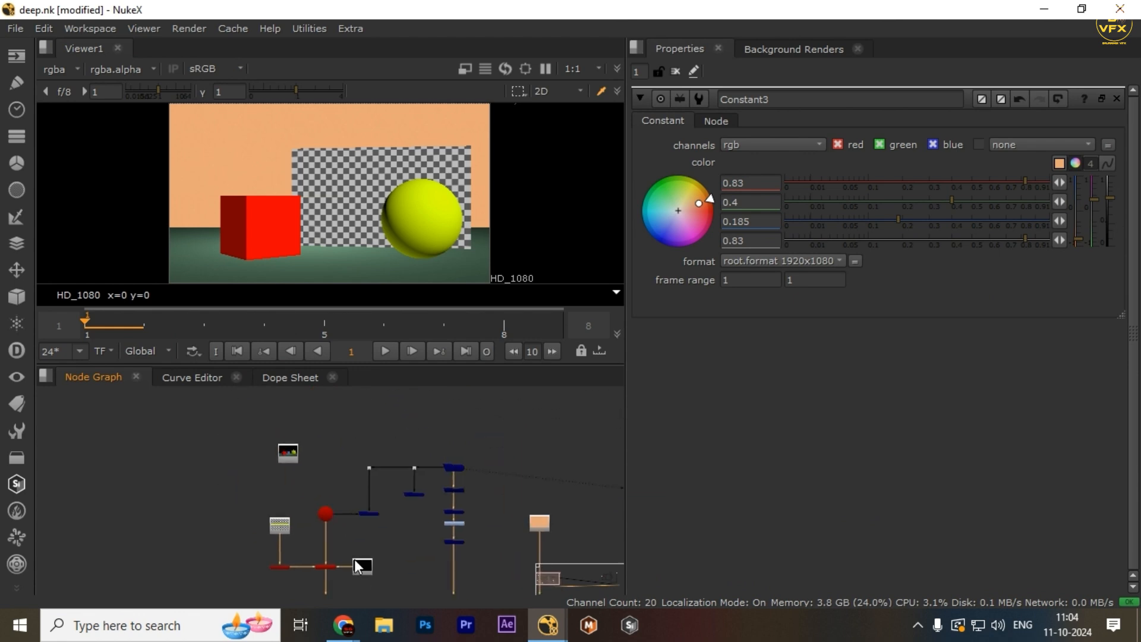
Step: Move the Read1 node away from the tree beyond the checkerboard and display it in the viewer
{"action": "left_click_drag", "start_coordinate": [278, 451], "coordinate": [181, 511]}
{"action": "scroll", "coordinate": [195, 507], "scroll_direction": "up", "scroll_amount": 3}
{"action": "key", "text": "1"}
{"action": "left_click", "coordinate": [210, 479]}
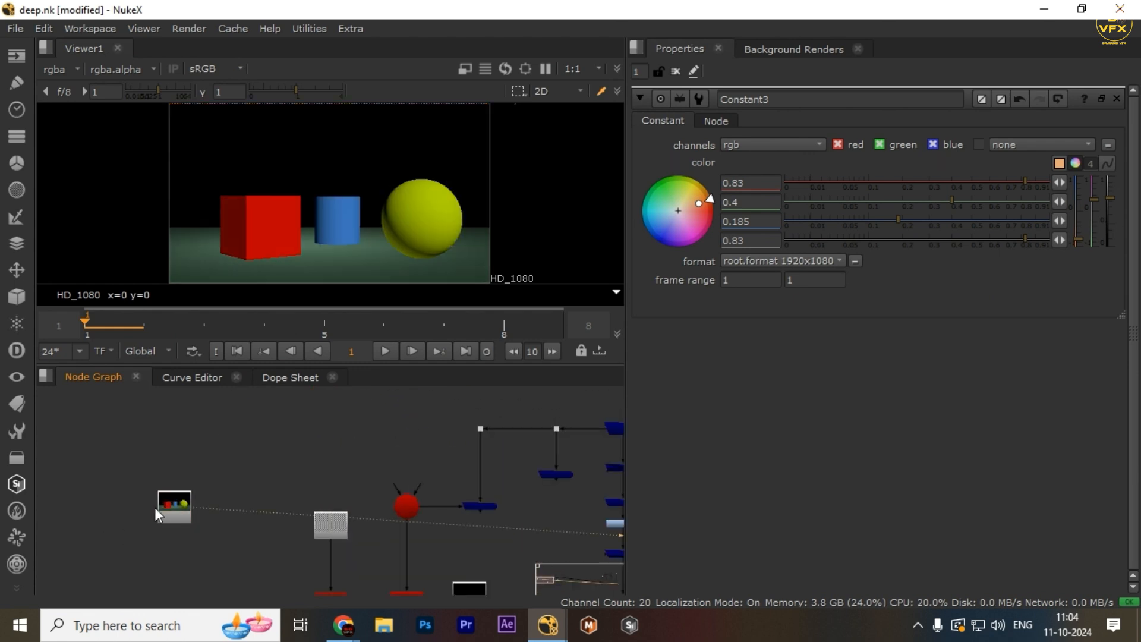
Step: Compare the standalone Read1 node with the deep compositing tree beside it
{"action": "middle_click_drag", "start_coordinate": [154, 508], "coordinate": [365, 454]}
{"action": "scroll", "coordinate": [331, 498], "scroll_direction": "down", "scroll_amount": 6}
{"action": "left_click_drag", "start_coordinate": [382, 455], "coordinate": [265, 527]}
{"action": "scroll", "coordinate": [322, 499], "scroll_direction": "up", "scroll_amount": 5}
{"action": "scroll", "coordinate": [351, 493], "scroll_direction": "down", "scroll_amount": 2}
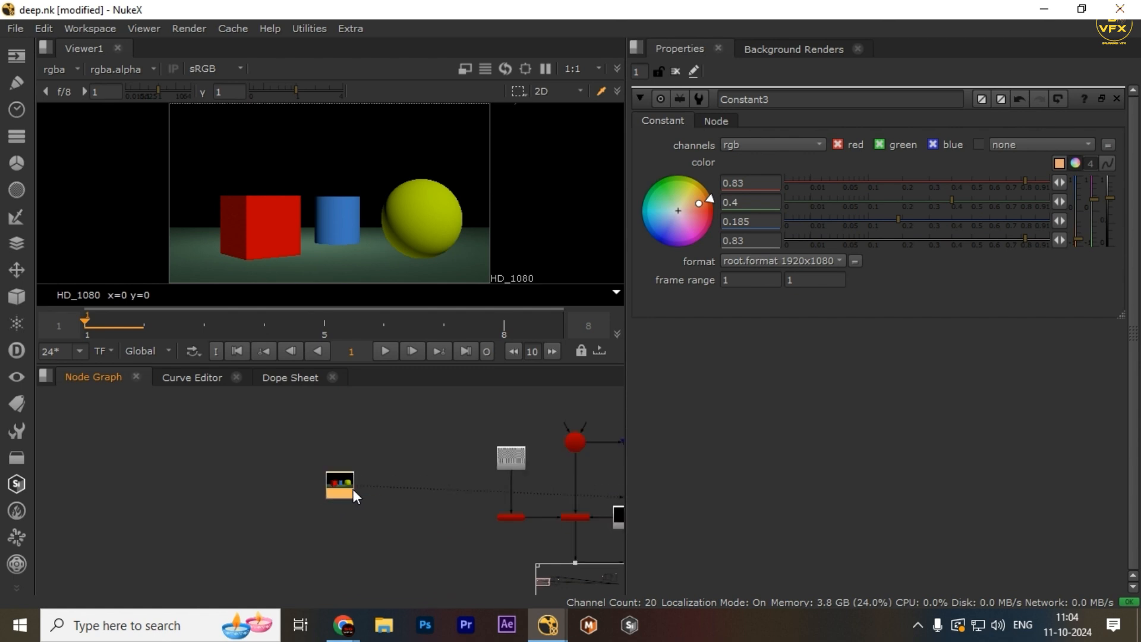
{"action": "middle_click_drag", "start_coordinate": [353, 490], "coordinate": [251, 466]}
{"action": "scroll", "coordinate": [250, 466], "scroll_direction": "down", "scroll_amount": 1}
{"action": "left_click_drag", "start_coordinate": [251, 466], "coordinate": [152, 511]}
{"action": "scroll", "coordinate": [230, 480], "scroll_direction": "down", "scroll_amount": 3}
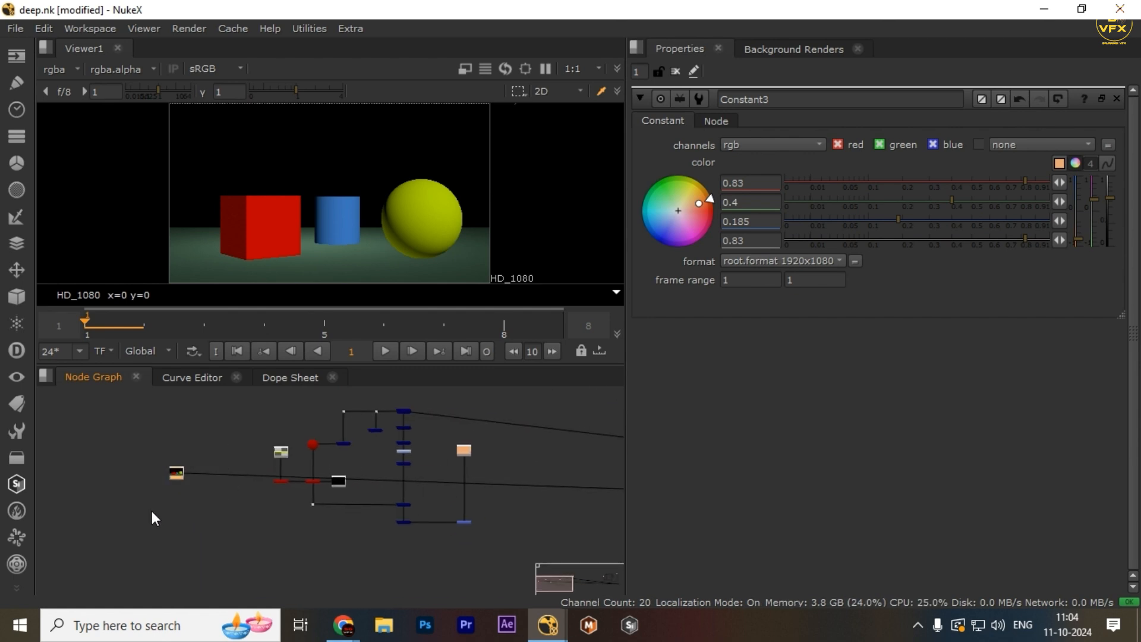
{"action": "scroll", "coordinate": [144, 475], "scroll_direction": "up", "scroll_amount": 3}
{"action": "left_click_drag", "start_coordinate": [136, 445], "coordinate": [248, 505]}
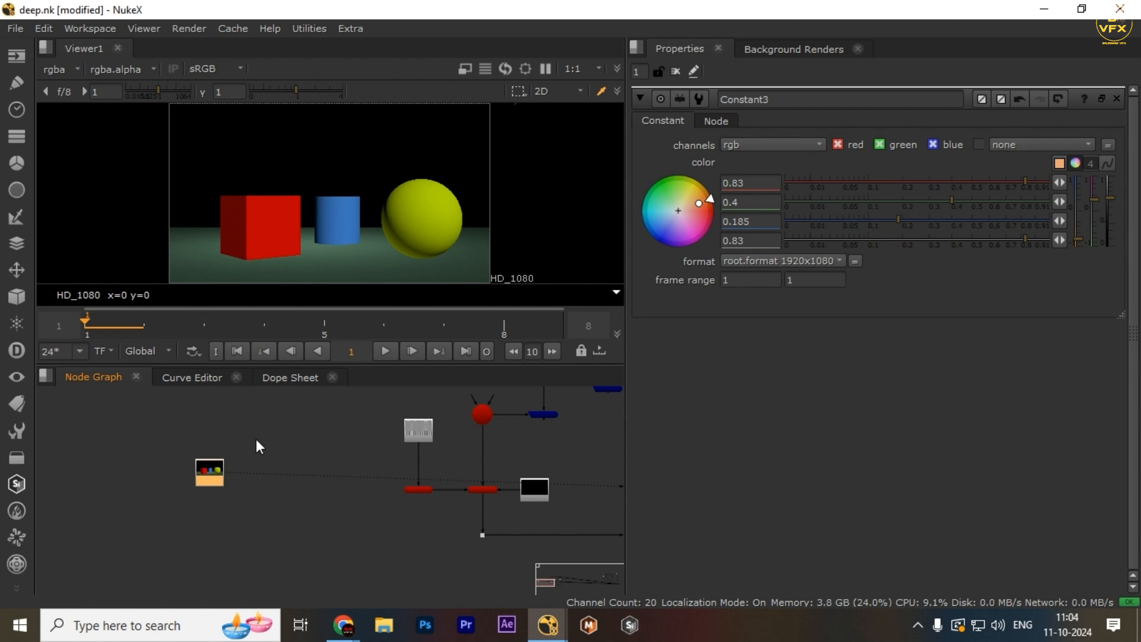
{"action": "left_click_drag", "start_coordinate": [255, 439], "coordinate": [162, 509]}
{"action": "scroll", "coordinate": [145, 438], "scroll_direction": "up", "scroll_amount": 2}
{"action": "left_click_drag", "start_coordinate": [145, 438], "coordinate": [312, 521]}
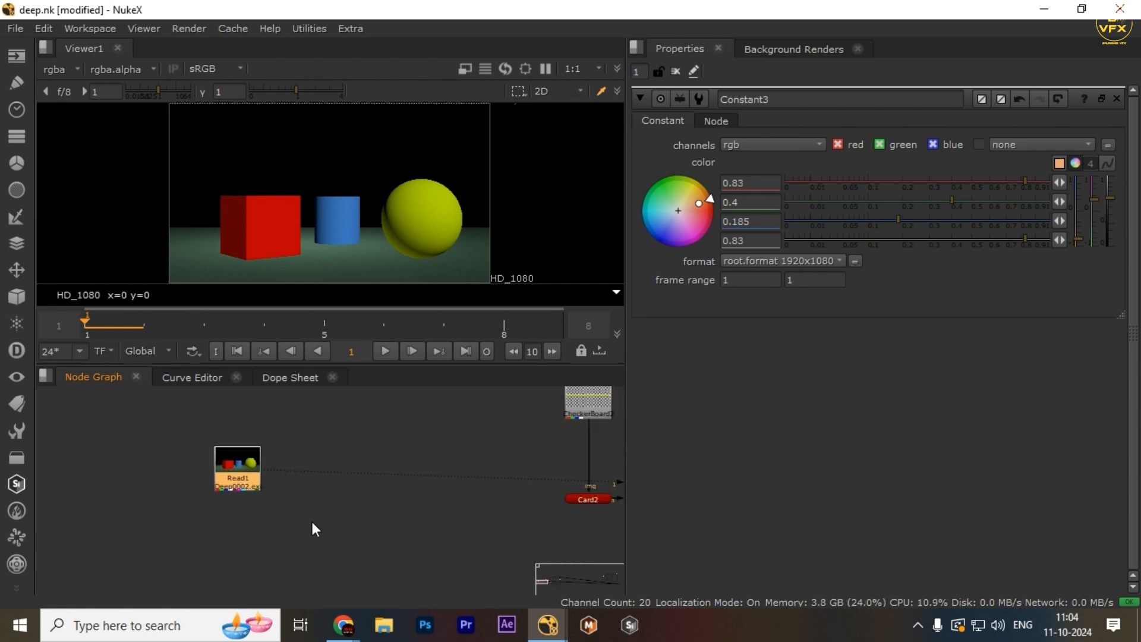
{"action": "scroll", "coordinate": [277, 505], "scroll_direction": "down", "scroll_amount": 6}
{"action": "scroll", "coordinate": [541, 470], "scroll_direction": "up", "scroll_amount": 7}
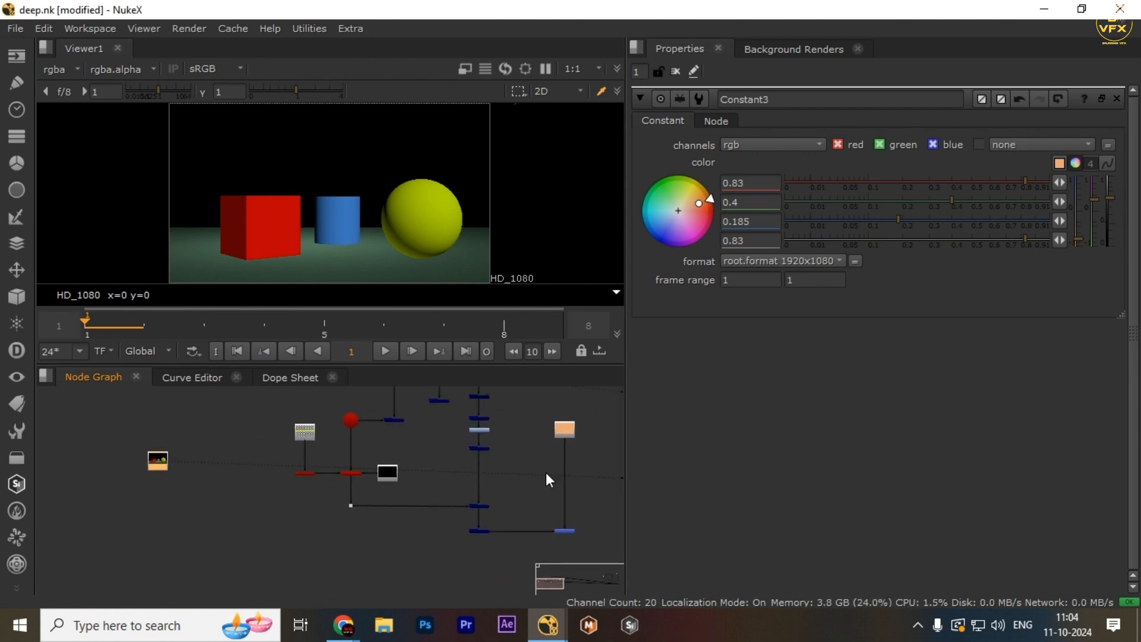
{"action": "left_click_drag", "start_coordinate": [485, 423], "coordinate": [280, 469]}
{"action": "scroll", "coordinate": [280, 469], "scroll_direction": "down", "scroll_amount": 3}
{"action": "middle_click_drag", "start_coordinate": [320, 476], "coordinate": [535, 473]}
{"action": "middle_click_drag", "start_coordinate": [237, 516], "coordinate": [304, 537]}
Step: Delete the standalone Read1 node and display the final merge in the viewer
{"action": "left_click_drag", "start_coordinate": [299, 460], "coordinate": [173, 526]}
{"action": "scroll", "coordinate": [291, 490], "scroll_direction": "down", "scroll_amount": 2}
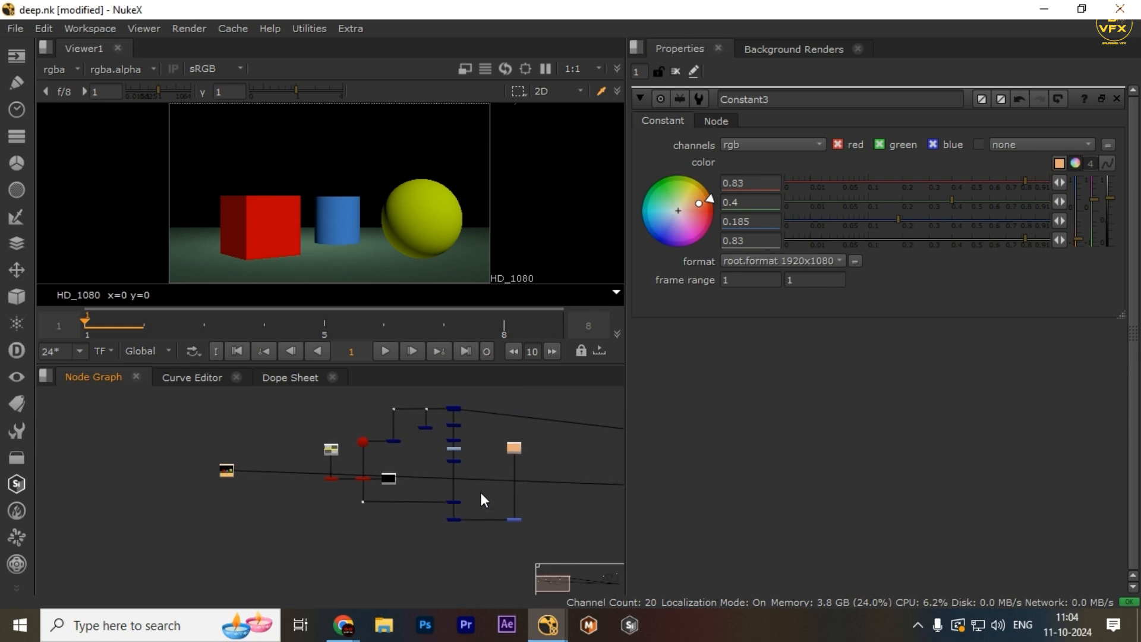
{"action": "scroll", "coordinate": [481, 493], "scroll_direction": "up", "scroll_amount": 3}
{"action": "key", "text": "space"}
{"action": "scroll", "coordinate": [309, 535], "scroll_direction": "down", "scroll_amount": 2}
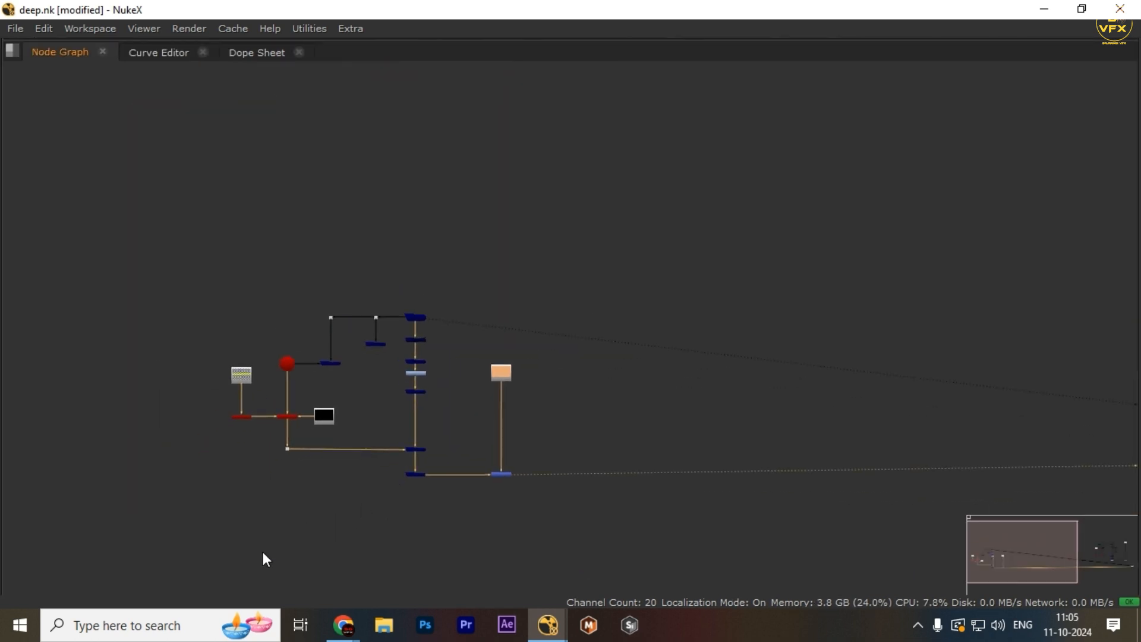
{"action": "left_click_drag", "start_coordinate": [634, 252], "coordinate": [132, 564]}
{"action": "key", "text": "space"}
Step: Review the complete DeepRead2 compositing tree, from its sources through DeepMerge2 to the final merge over the Constant
{"action": "scroll", "coordinate": [427, 476], "scroll_direction": "down", "scroll_amount": 3}
{"action": "scroll", "coordinate": [428, 469], "scroll_direction": "up", "scroll_amount": 2}
{"action": "left_click_drag", "start_coordinate": [450, 478], "coordinate": [497, 537]}
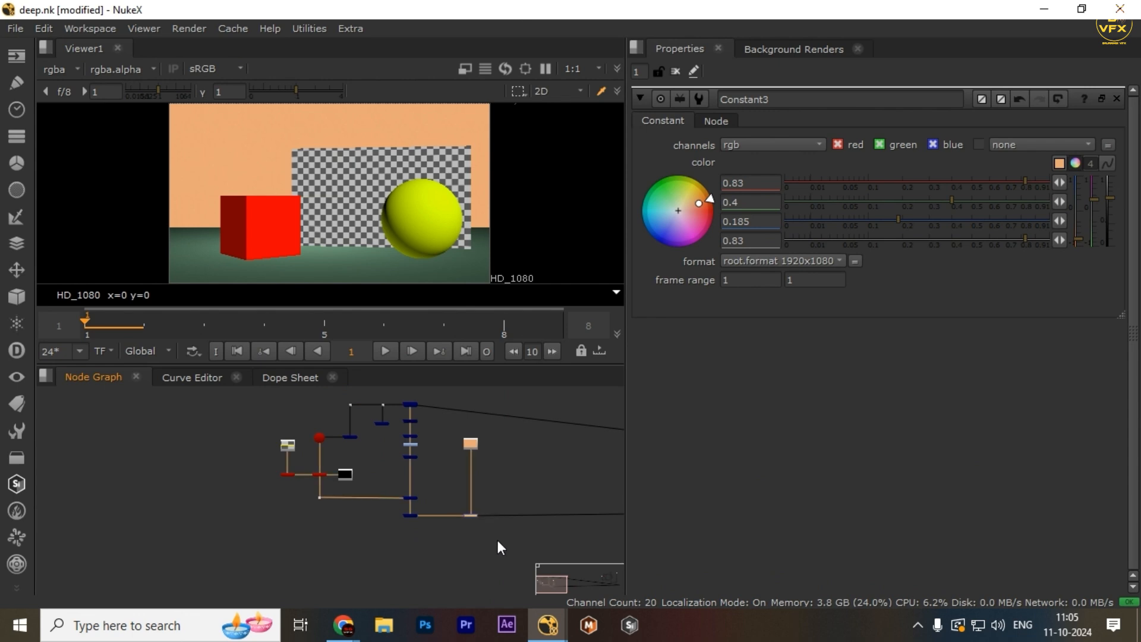
{"action": "scroll", "coordinate": [487, 526], "scroll_direction": "up", "scroll_amount": 3}
{"action": "left_click", "coordinate": [515, 465]}
{"action": "scroll", "coordinate": [387, 497], "scroll_direction": "down", "scroll_amount": 4}
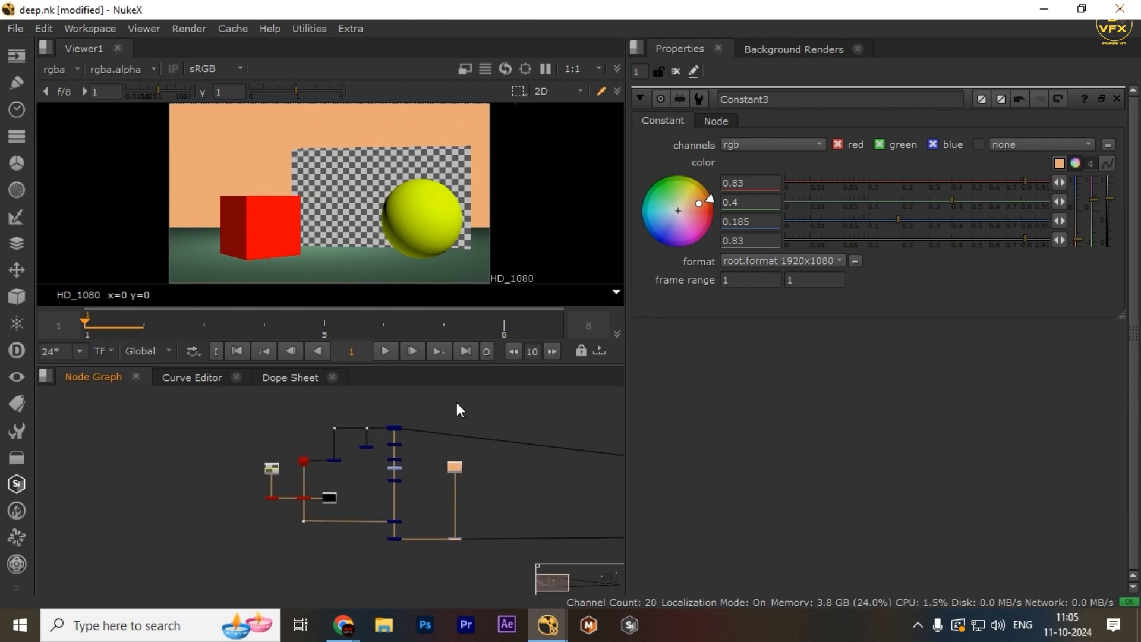
{"action": "left_click_drag", "start_coordinate": [451, 392], "coordinate": [188, 552]}
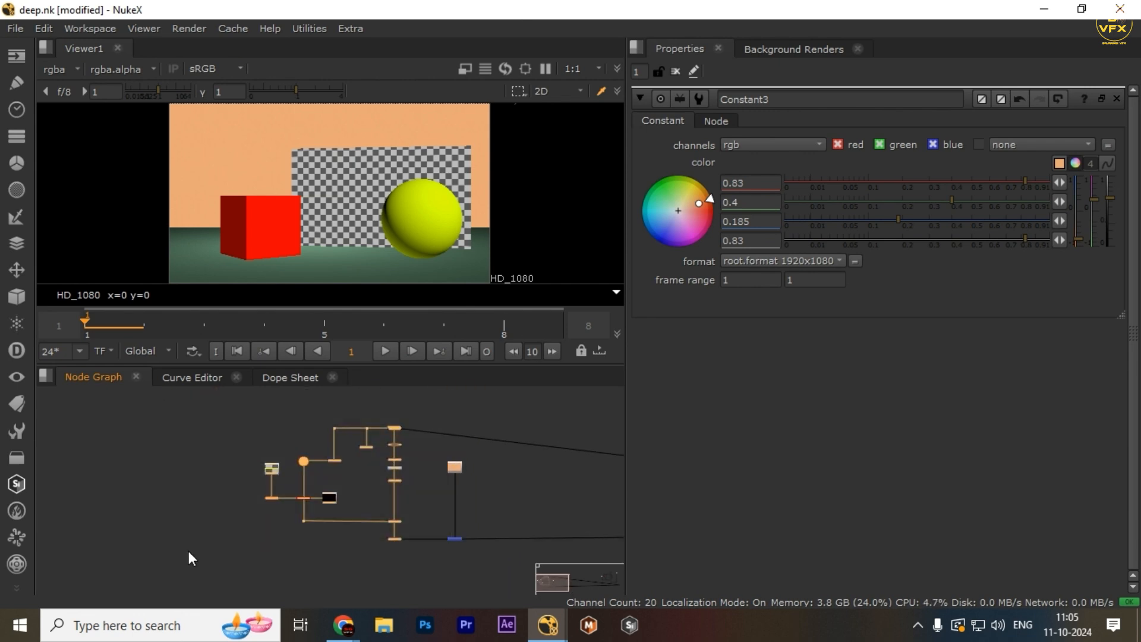
{"action": "left_click_drag", "start_coordinate": [441, 512], "coordinate": [477, 548]}
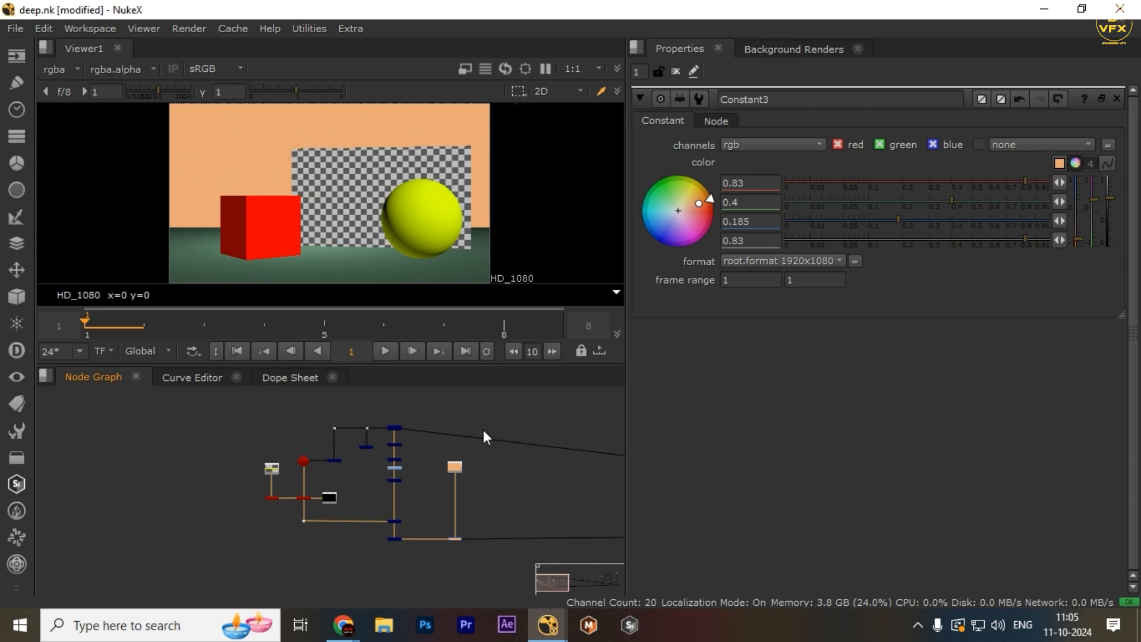
{"action": "left_click_drag", "start_coordinate": [479, 402], "coordinate": [218, 558]}
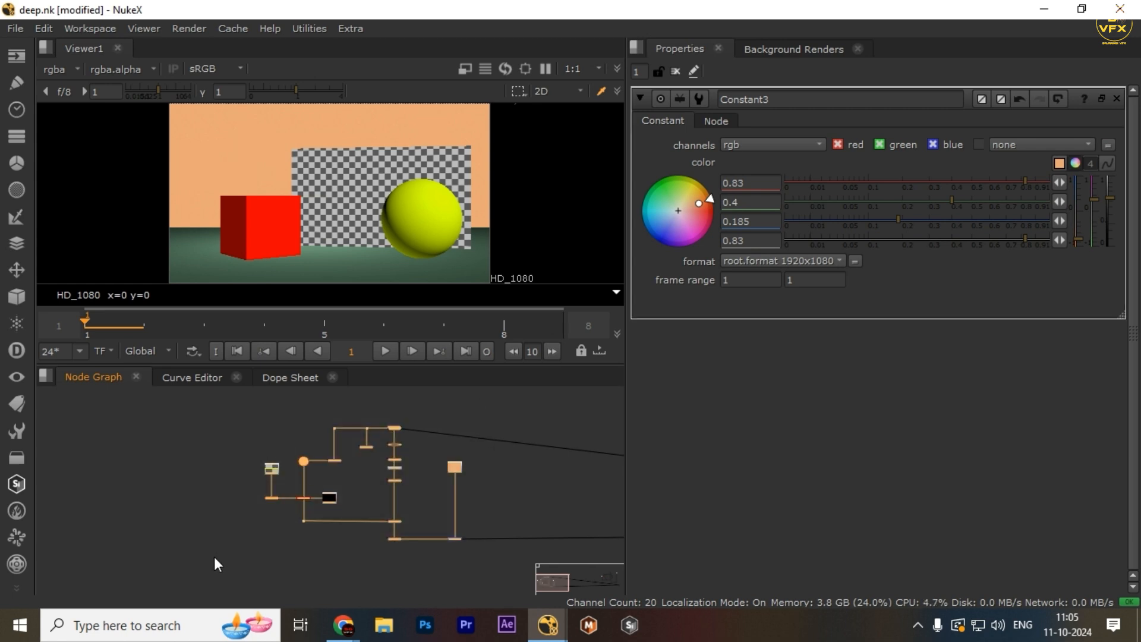
{"action": "left_click_drag", "start_coordinate": [172, 459], "coordinate": [464, 533]}
{"action": "left_click_drag", "start_coordinate": [502, 405], "coordinate": [200, 569]}
{"action": "left_click_drag", "start_coordinate": [532, 404], "coordinate": [149, 627]}
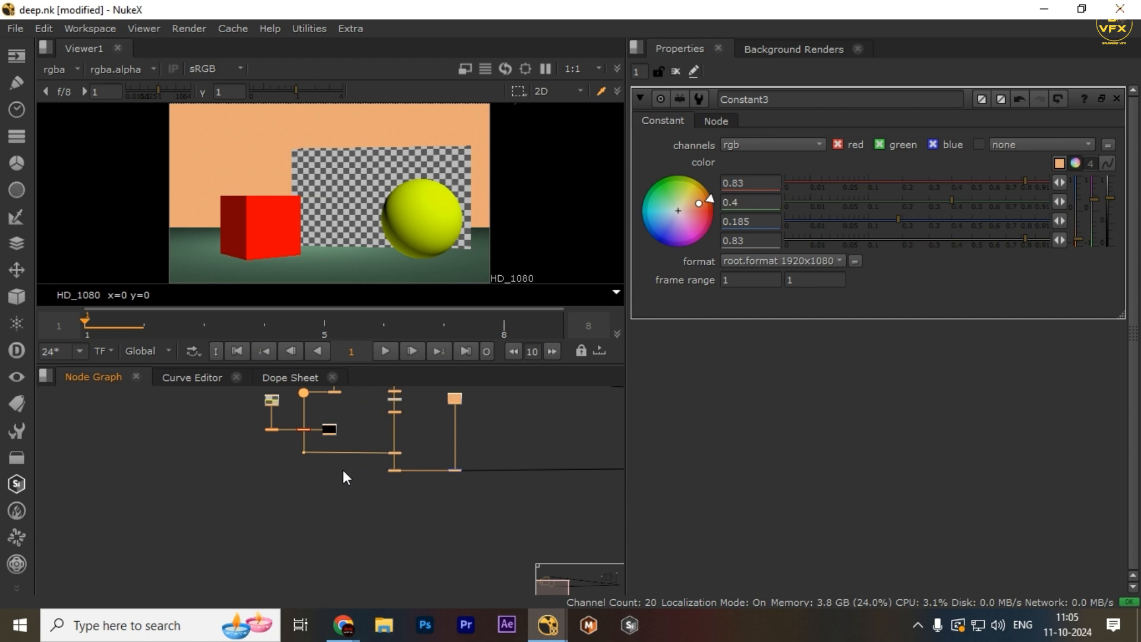
{"action": "middle_click_drag", "start_coordinate": [345, 465], "coordinate": [337, 530]}
{"action": "scroll", "coordinate": [505, 578], "scroll_direction": "up", "scroll_amount": 3}
{"action": "left_click_drag", "start_coordinate": [388, 473], "coordinate": [464, 565]}
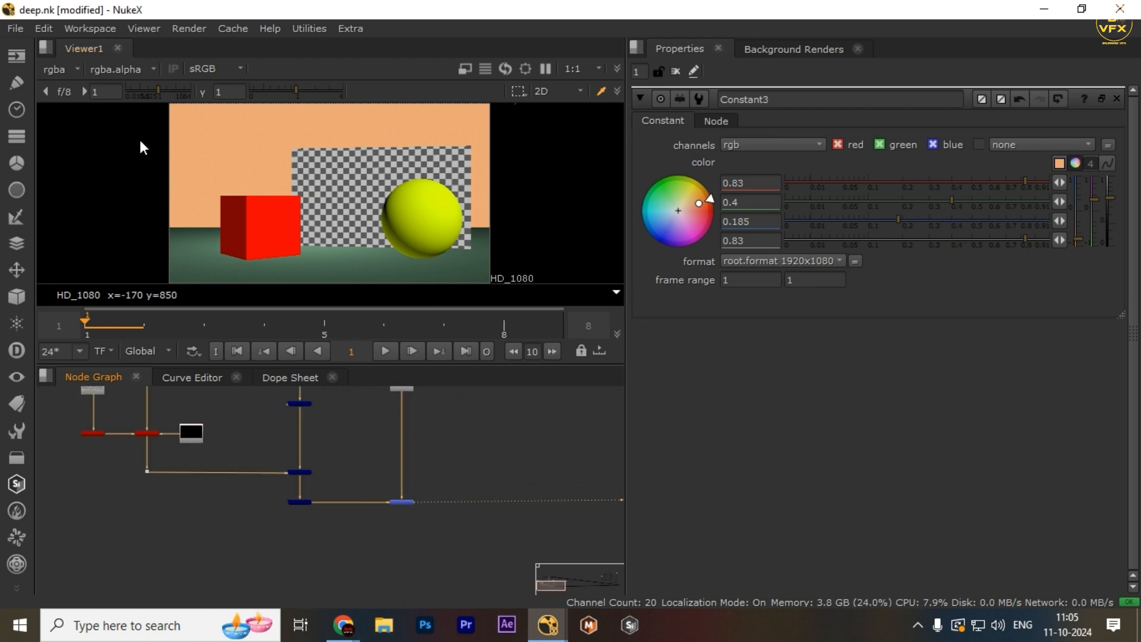
Step: Display the DeepToImage4 node in the viewer and show its depth channel
{"action": "left_click", "coordinate": [55, 70]}
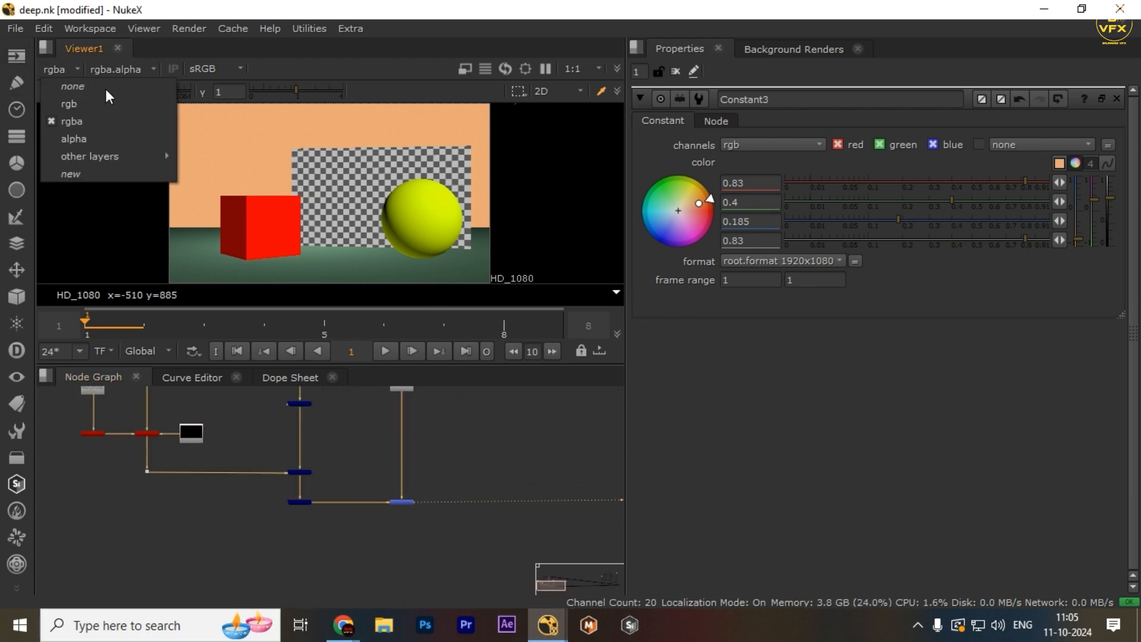
{"action": "left_click_drag", "start_coordinate": [354, 457], "coordinate": [437, 519]}
{"action": "scroll", "coordinate": [321, 477], "scroll_direction": "up", "scroll_amount": 4}
{"action": "left_click_drag", "start_coordinate": [391, 497], "coordinate": [224, 566]}
{"action": "key", "text": "1"}
{"action": "left_click", "coordinate": [58, 71]}
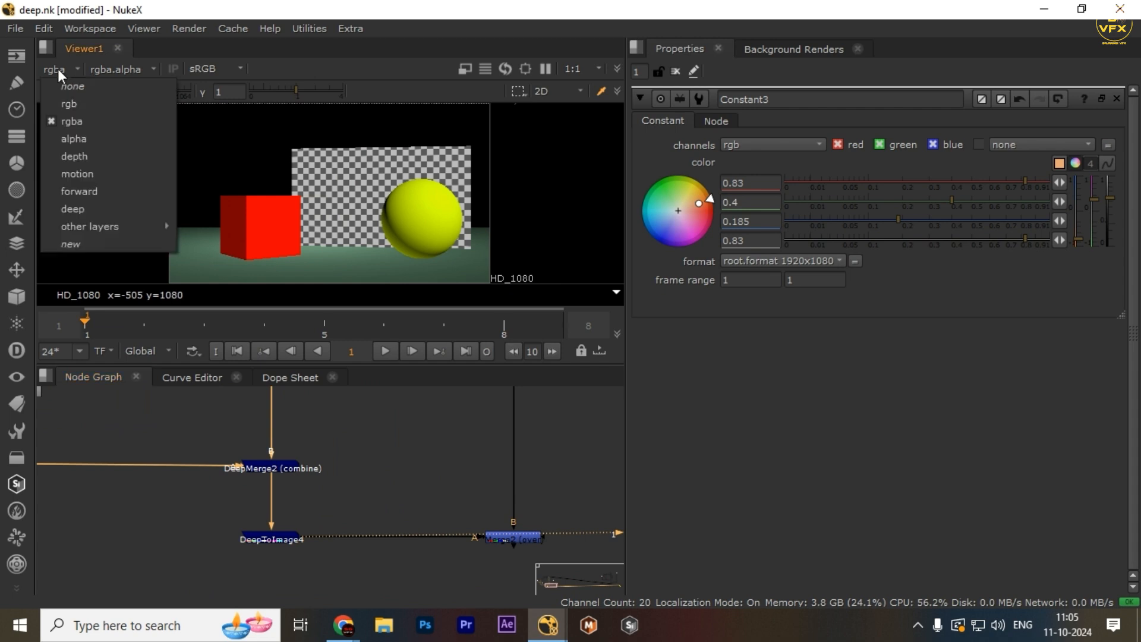
{"action": "left_click", "coordinate": [52, 157]}
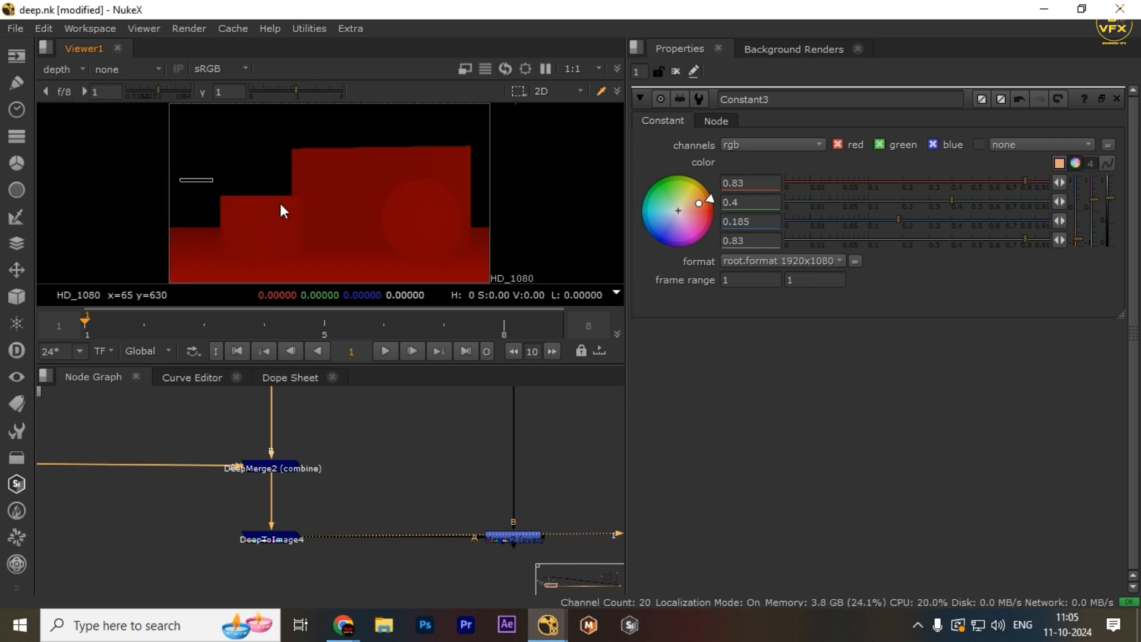
Step: Examine the depth pass of the combined scene, and return the viewer to the rgba channels
{"action": "left_click_drag", "start_coordinate": [280, 204], "coordinate": [501, 277]}
{"action": "scroll", "coordinate": [364, 485], "scroll_direction": "down", "scroll_amount": 4}
{"action": "scroll", "coordinate": [371, 483], "scroll_direction": "up", "scroll_amount": 3}
{"action": "middle_click_drag", "start_coordinate": [371, 482], "coordinate": [404, 423]}
{"action": "left_click_drag", "start_coordinate": [399, 440], "coordinate": [171, 506]}
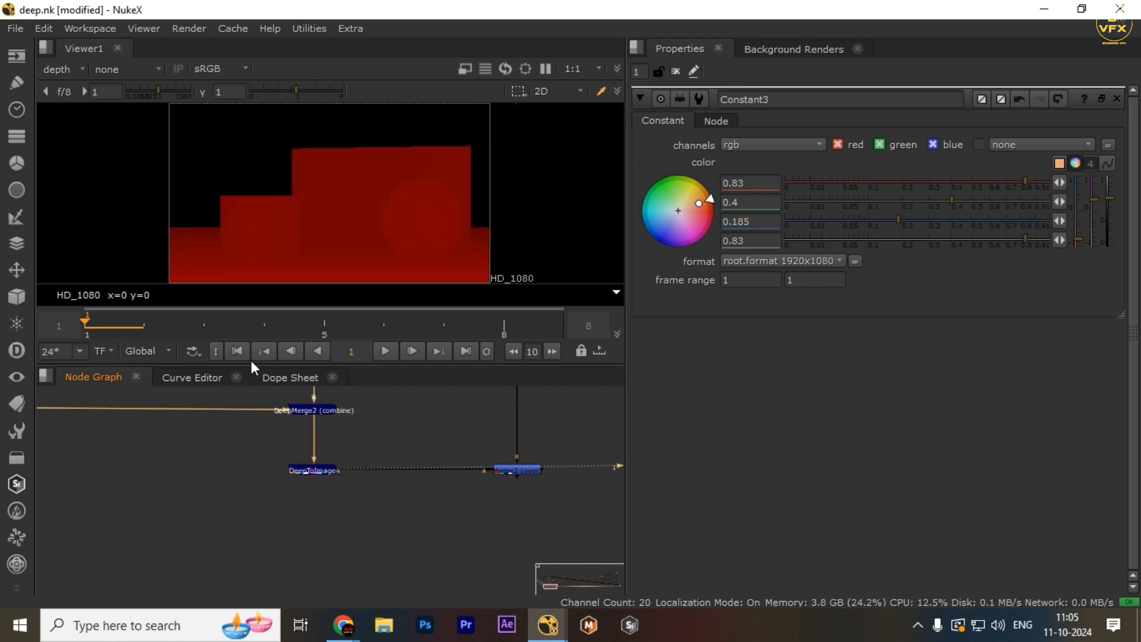
{"action": "left_click", "coordinate": [69, 68]}
{"action": "left_click", "coordinate": [53, 121]}
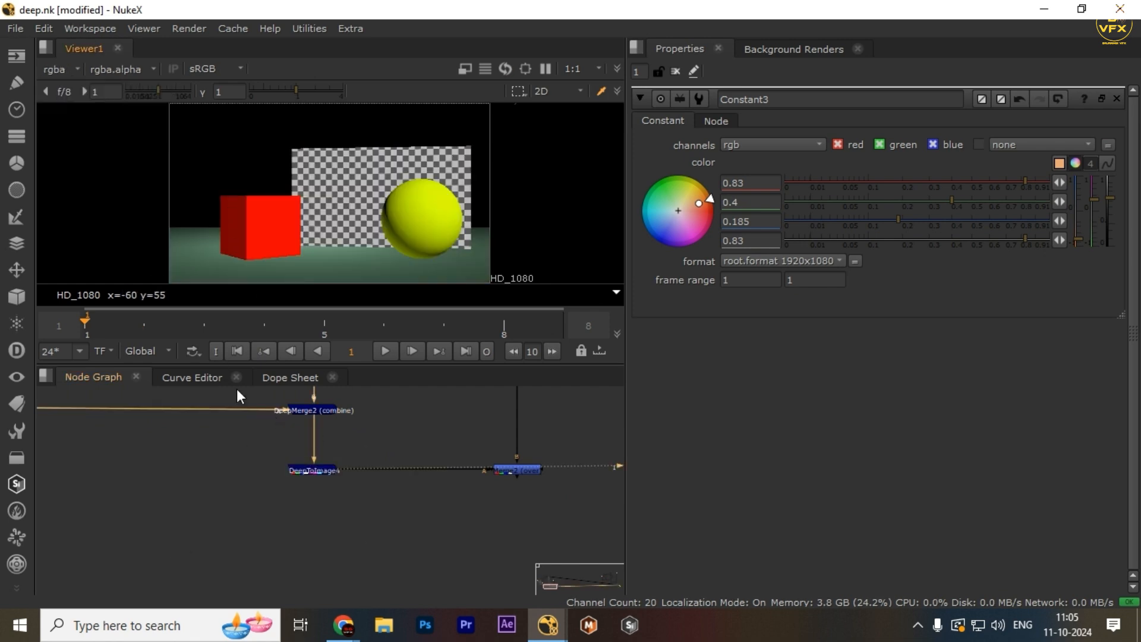
Step: Add a ZDefocus node fed by DeepToImage4, align it beneath that node, and display it in the viewer
{"action": "key", "text": "Tab"}
{"action": "type", "text": "z"}
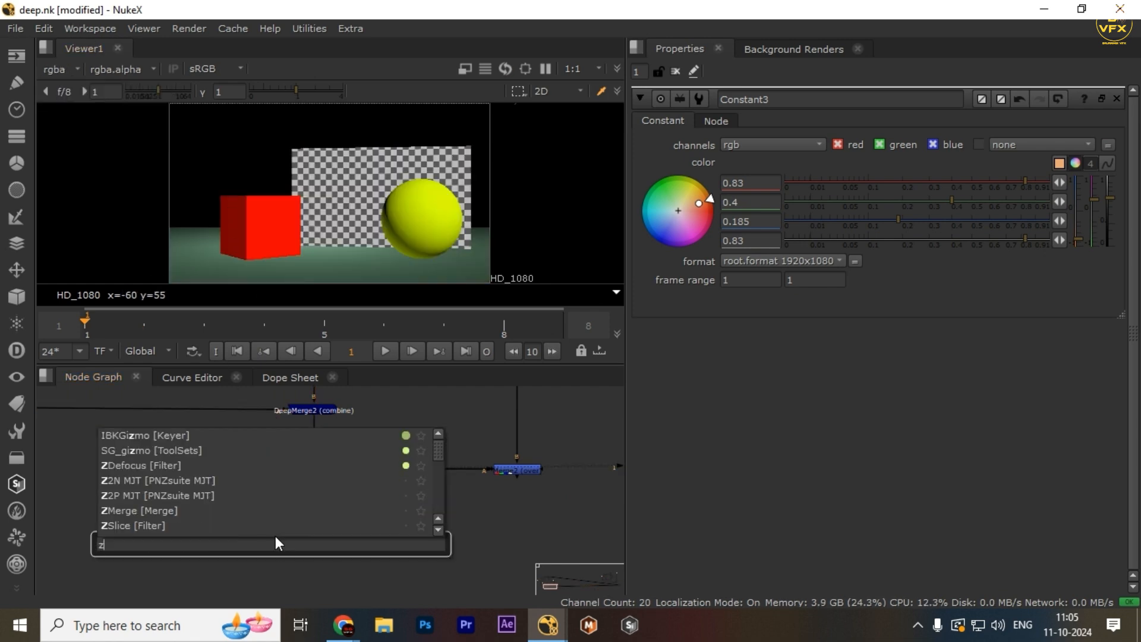
{"action": "type", "text": "de"}
{"action": "key", "text": "Down"}
{"action": "key", "text": "Return"}
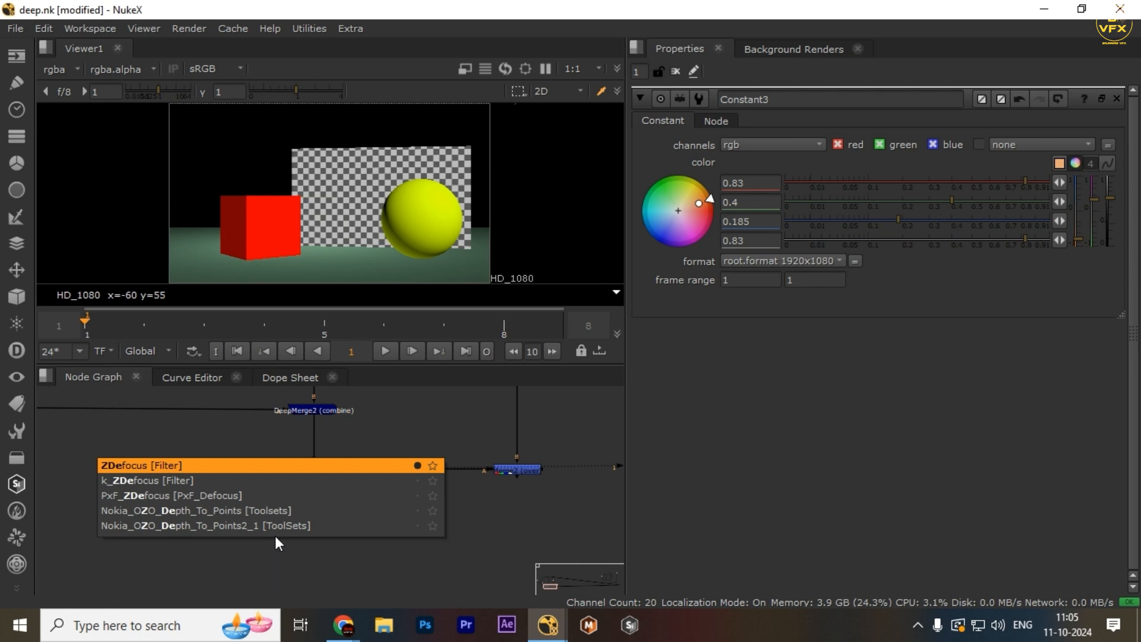
{"action": "scroll", "coordinate": [321, 499], "scroll_direction": "down", "scroll_amount": 2}
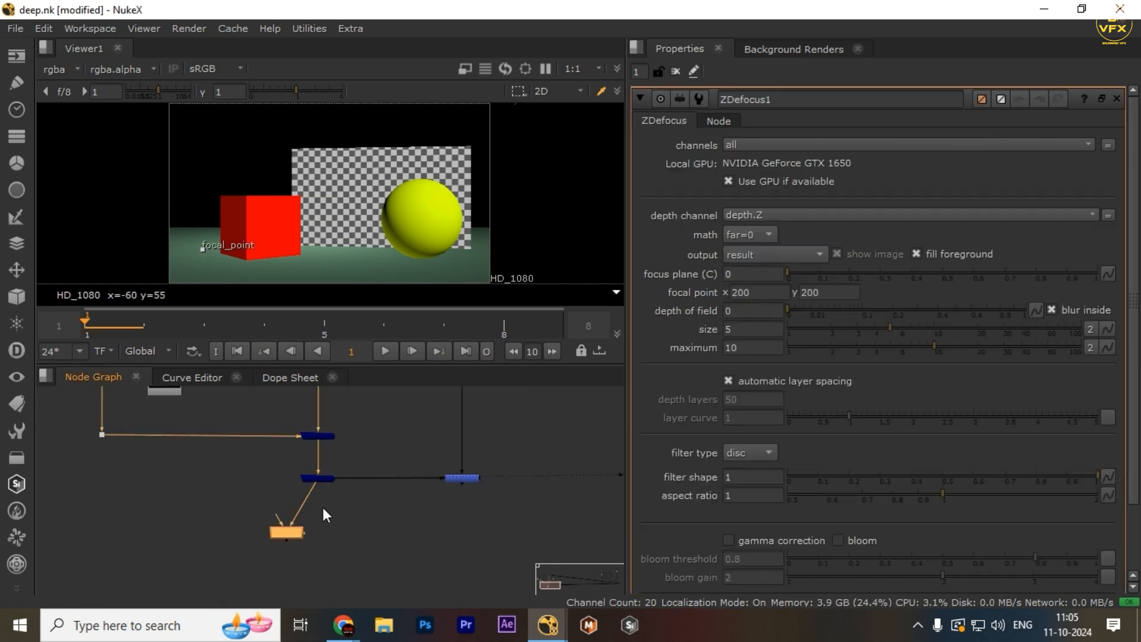
{"action": "middle_click_drag", "start_coordinate": [323, 508], "coordinate": [311, 451]}
{"action": "left_click_drag", "start_coordinate": [225, 462], "coordinate": [456, 556]}
{"action": "key", "text": "1"}
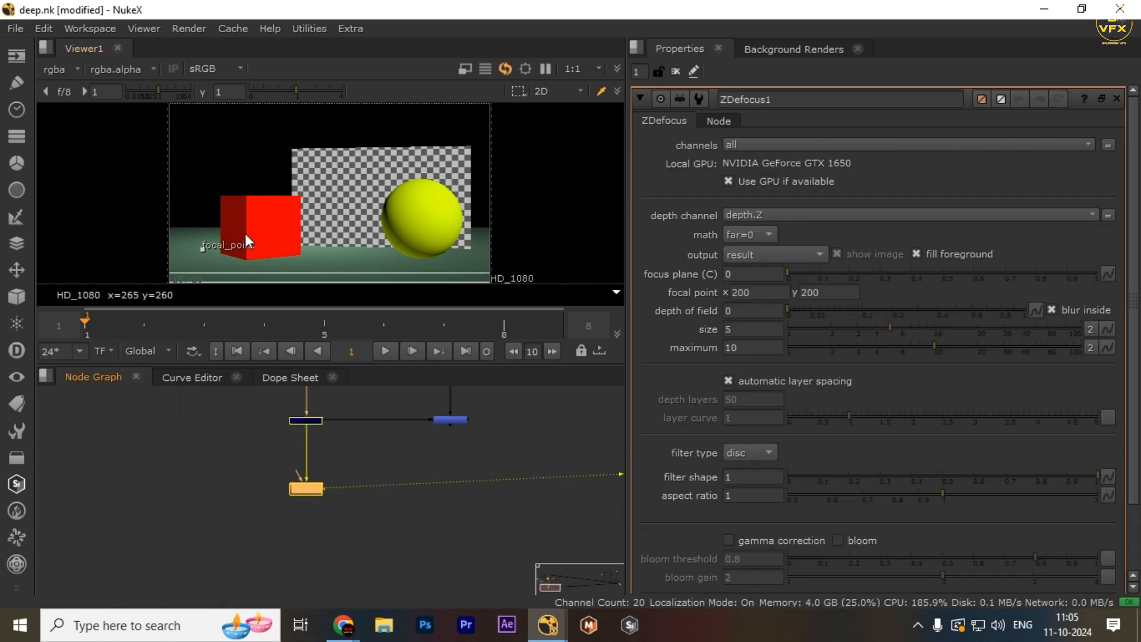
Step: Place the ZDefocus focal point on the yellow sphere at about x 1490, y 295, and set the math to depth
{"action": "left_click_drag", "start_coordinate": [219, 244], "coordinate": [434, 229]}
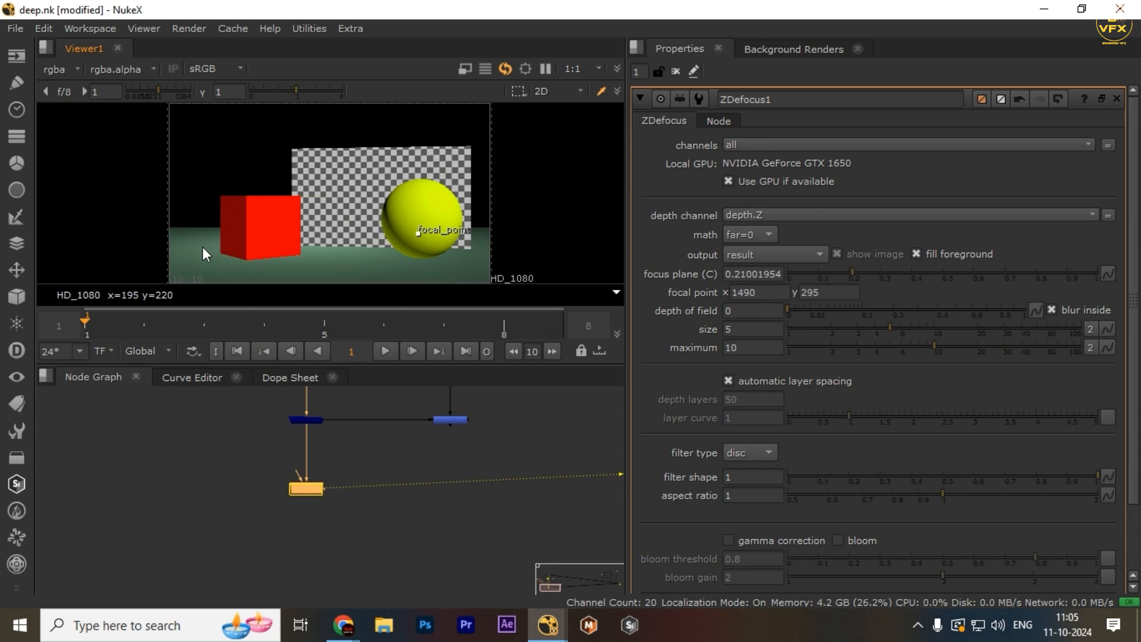
{"action": "left_click", "coordinate": [752, 234]}
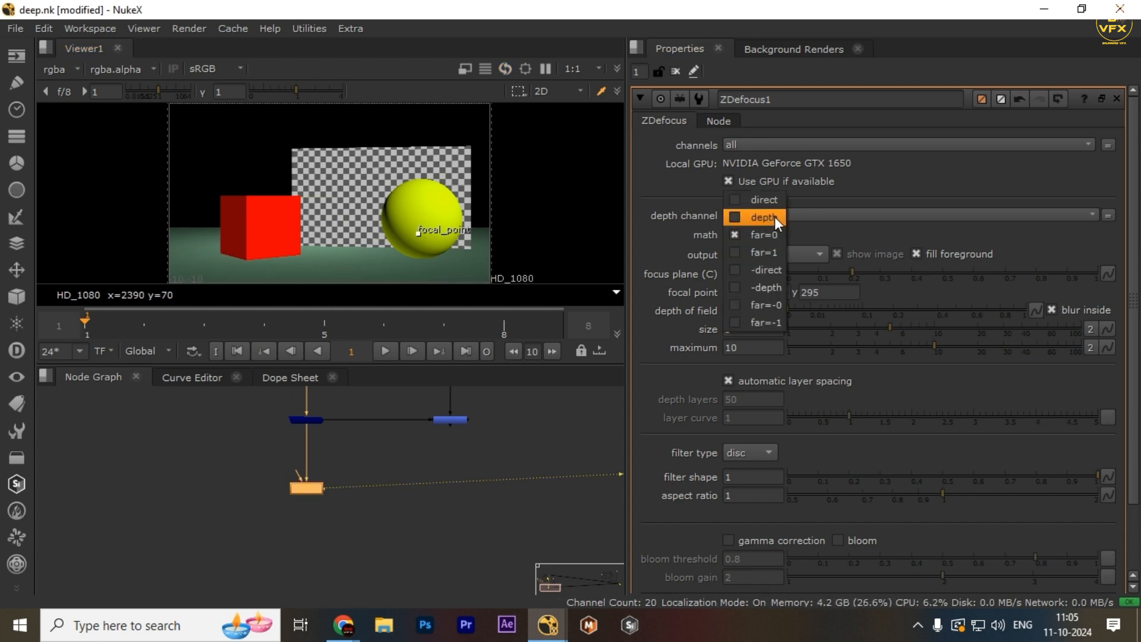
{"action": "left_click", "coordinate": [773, 219]}
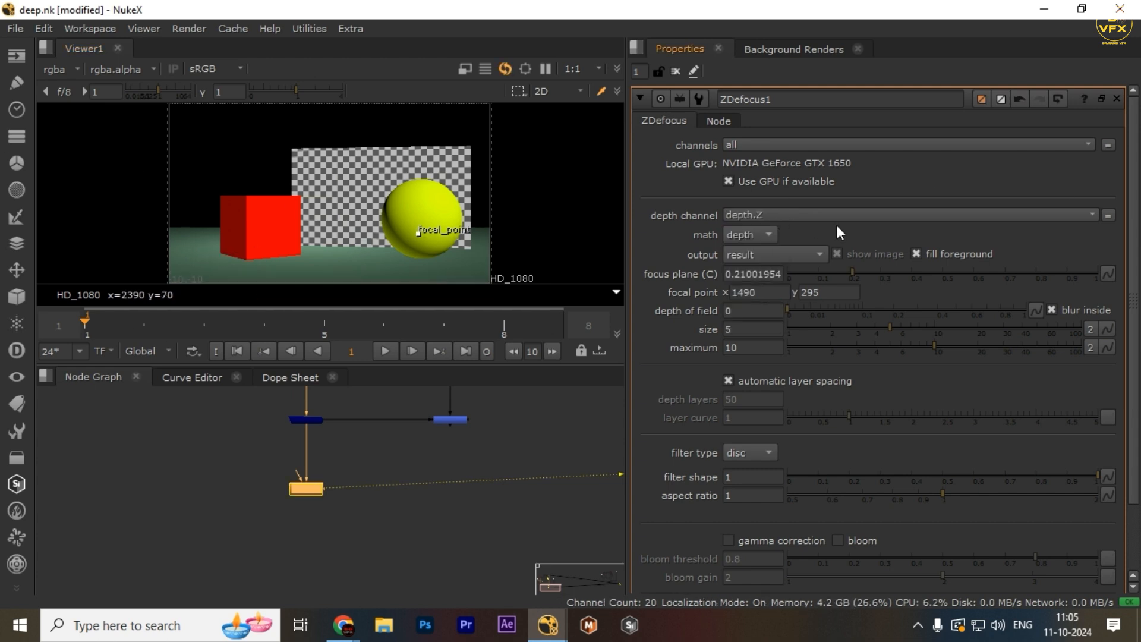
Step: Set the ZDefocus size to 50 and the maximum to about 11.6
{"action": "double_click", "coordinate": [750, 328]}
{"action": "type", "text": "1"}
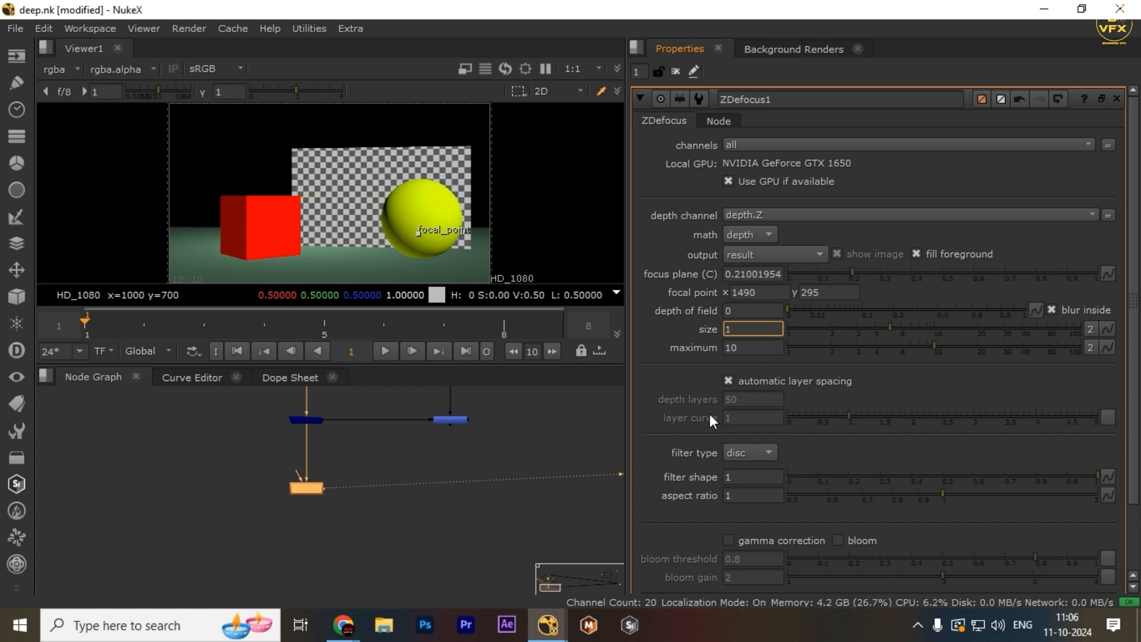
{"action": "type", "text": "00"}
{"action": "double_click", "coordinate": [755, 335]}
{"action": "type", "text": "50"}
{"action": "key", "text": "Return"}
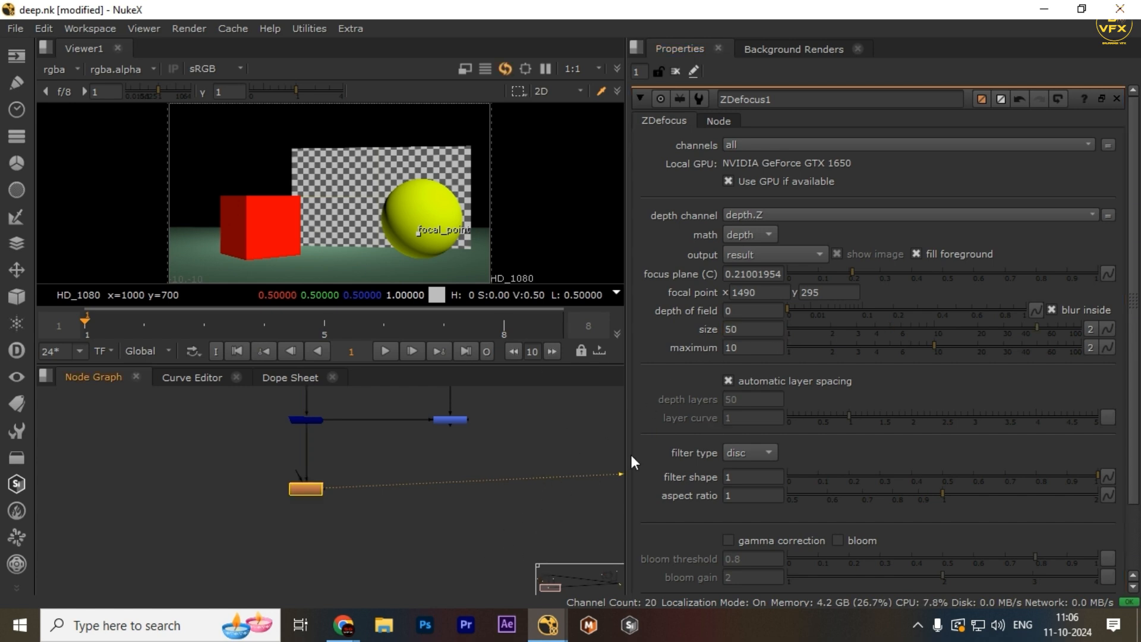
{"action": "left_click", "coordinate": [945, 347]}
Step: Using the focal plane setup output, refine the focal point to about 1435, 330 and depth of field to 0.43, and restore the result output
{"action": "left_click", "coordinate": [757, 255]}
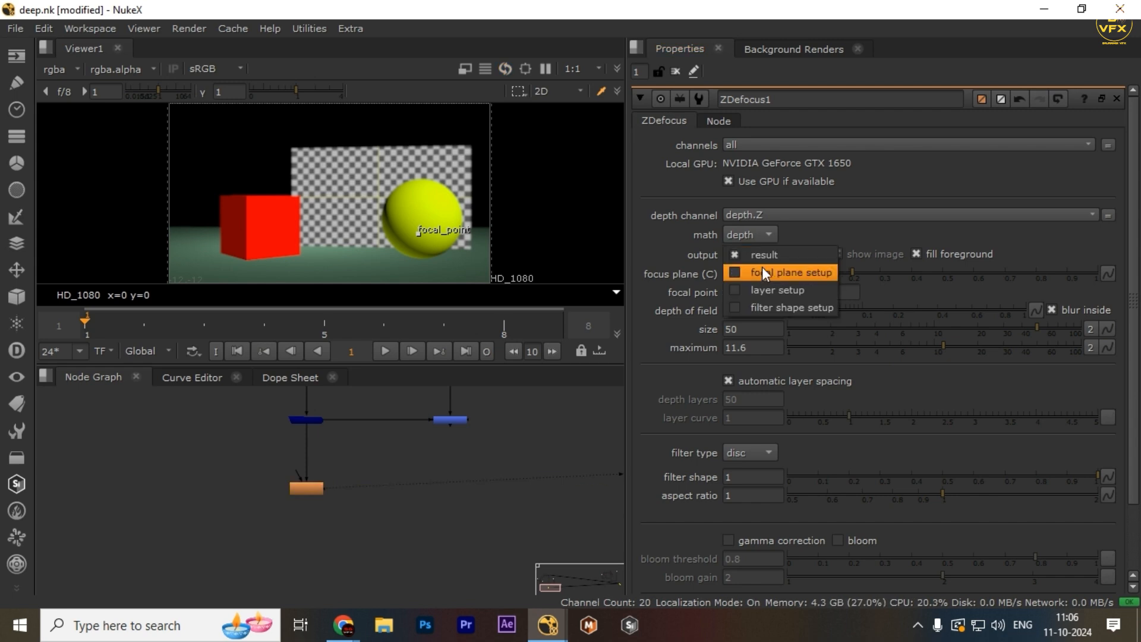
{"action": "left_click", "coordinate": [764, 270]}
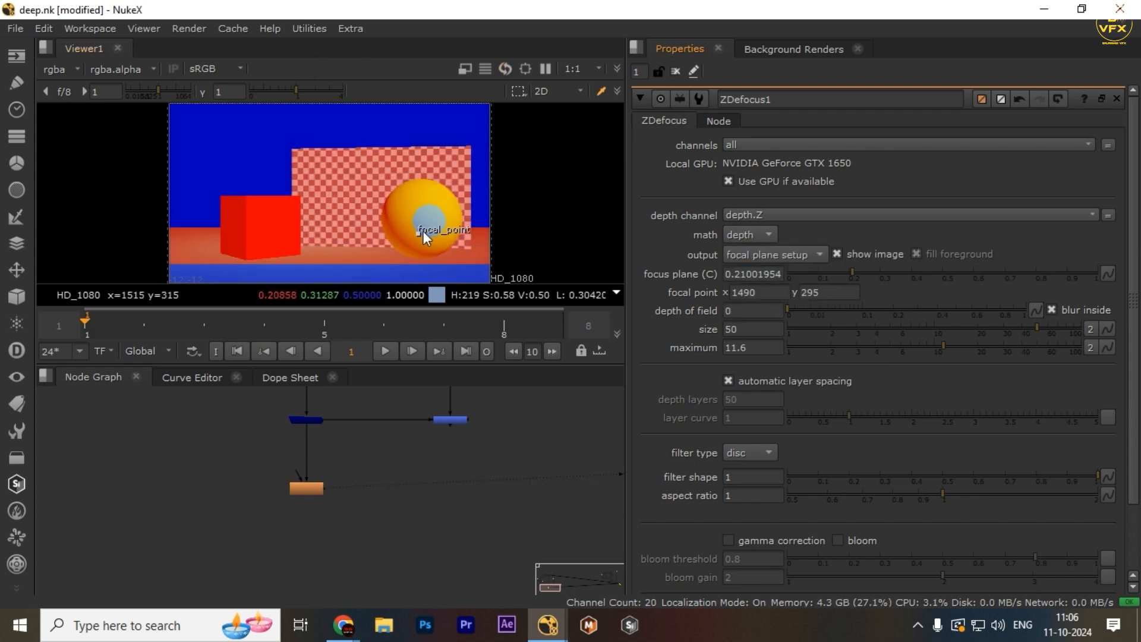
{"action": "left_click_drag", "start_coordinate": [423, 231], "coordinate": [410, 226]}
{"action": "left_click", "coordinate": [950, 310]}
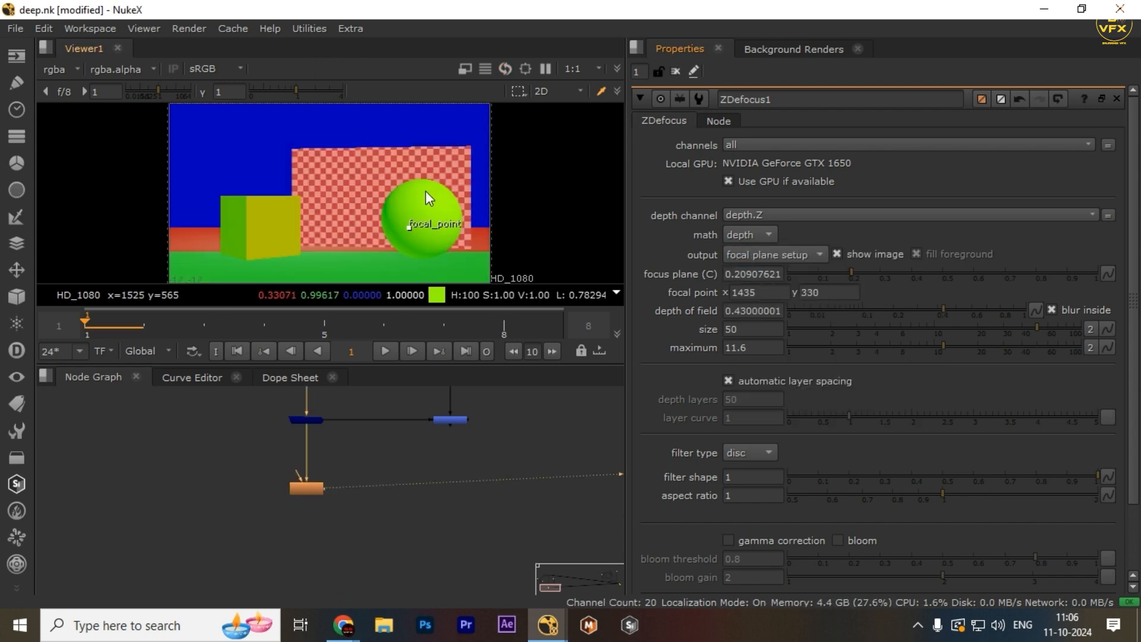
{"action": "left_click", "coordinate": [749, 253]}
{"action": "left_click", "coordinate": [755, 239]}
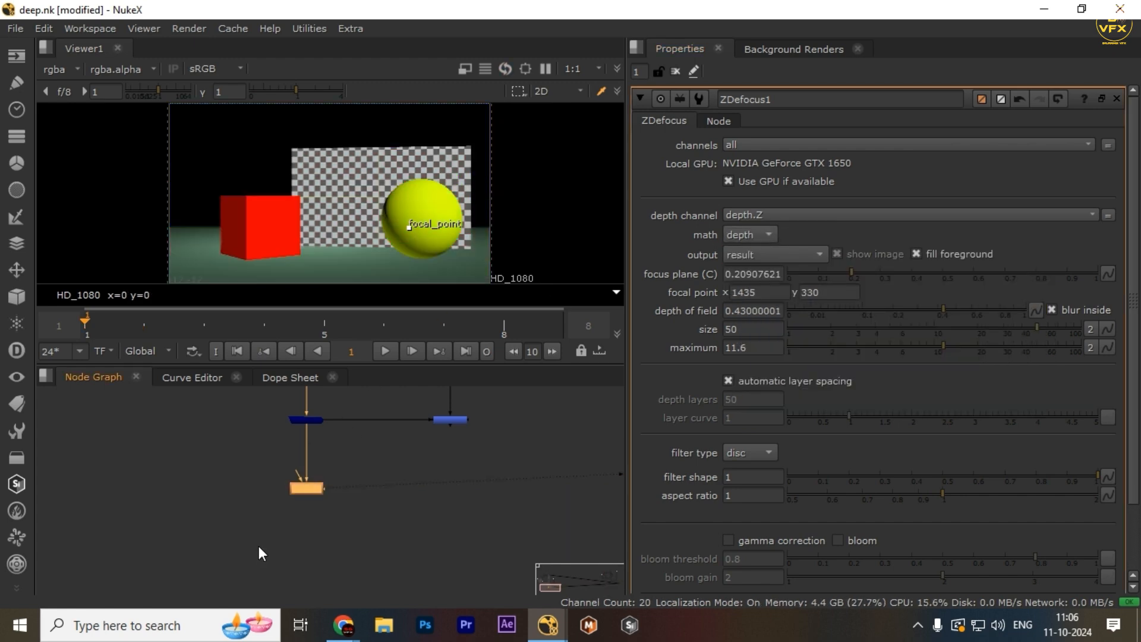
Step: Inspect the defocused sphere and checkerboard up close in the full-size viewer
{"action": "key", "text": "space"}
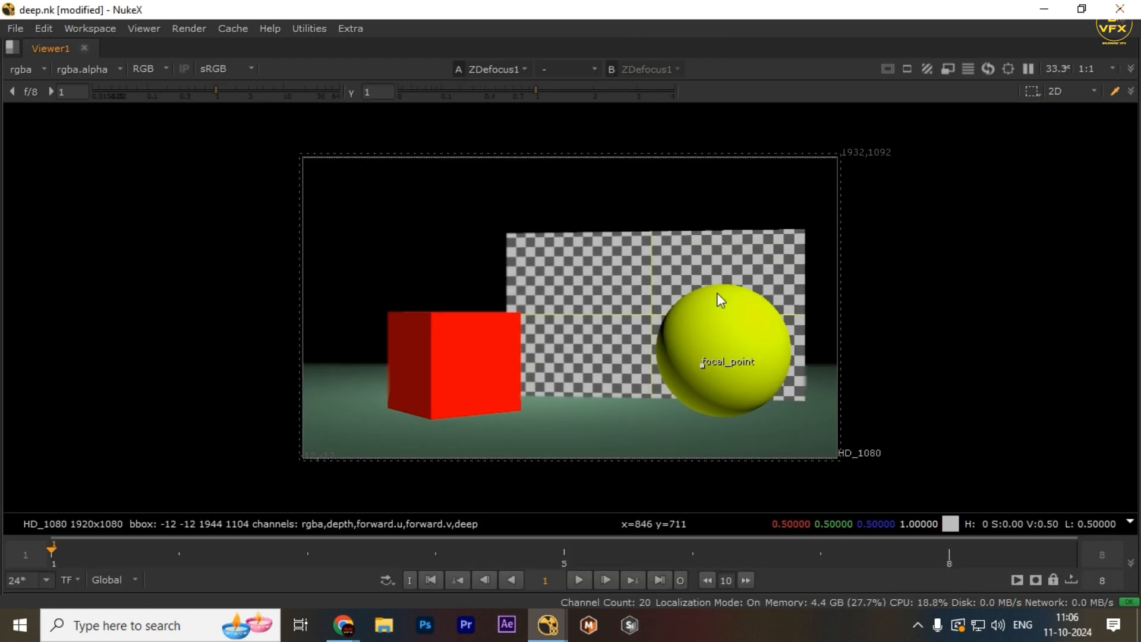
{"action": "scroll", "coordinate": [718, 297], "scroll_direction": "up", "scroll_amount": 4}
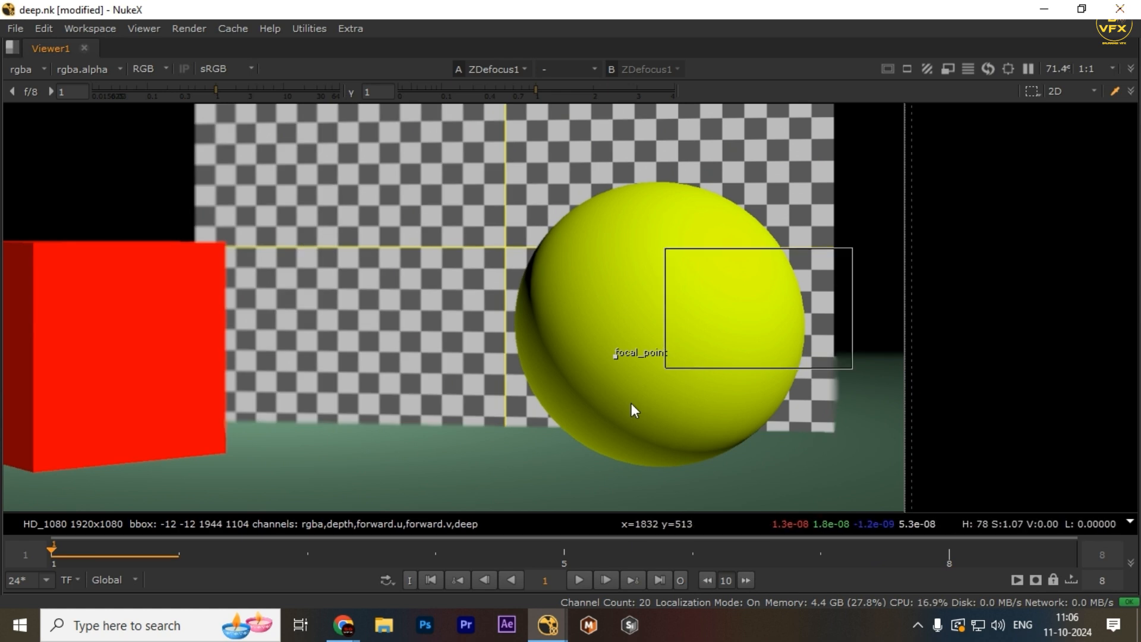
{"action": "scroll", "coordinate": [446, 305], "scroll_direction": "down", "scroll_amount": 2}
{"action": "key", "text": "space"}
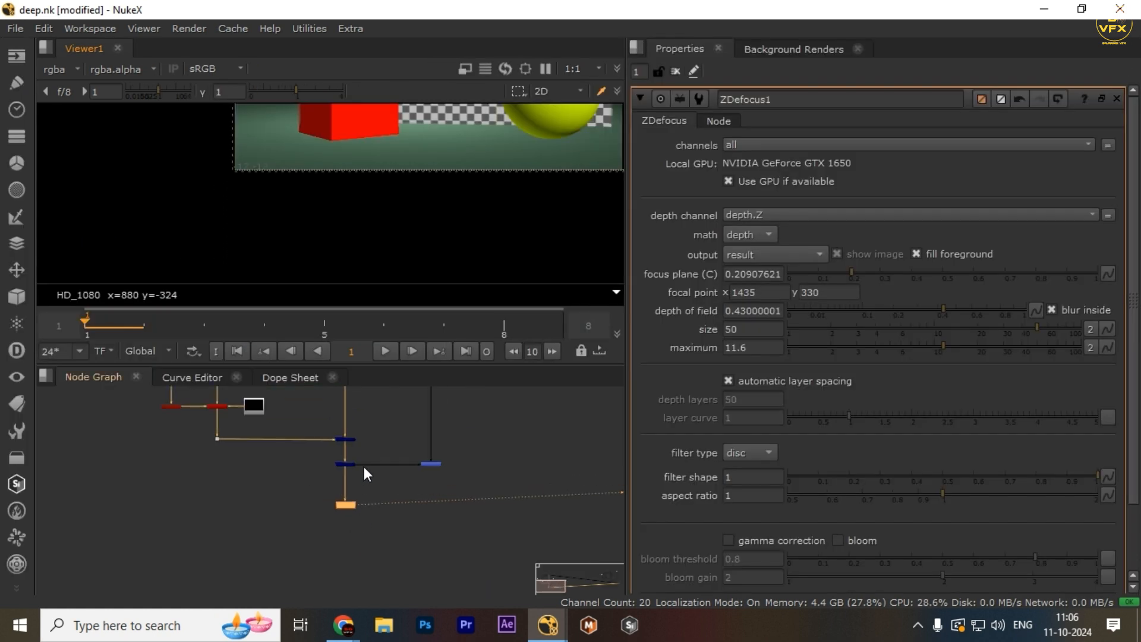
Step: Connect the ZDefocus output to the A input of the merge over the Constant, and align the merge level with it
{"action": "left_click_drag", "start_coordinate": [363, 466], "coordinate": [351, 506]}
{"action": "left_click_drag", "start_coordinate": [387, 441], "coordinate": [469, 499]}
{"action": "left_click_drag", "start_coordinate": [432, 456], "coordinate": [434, 461]}
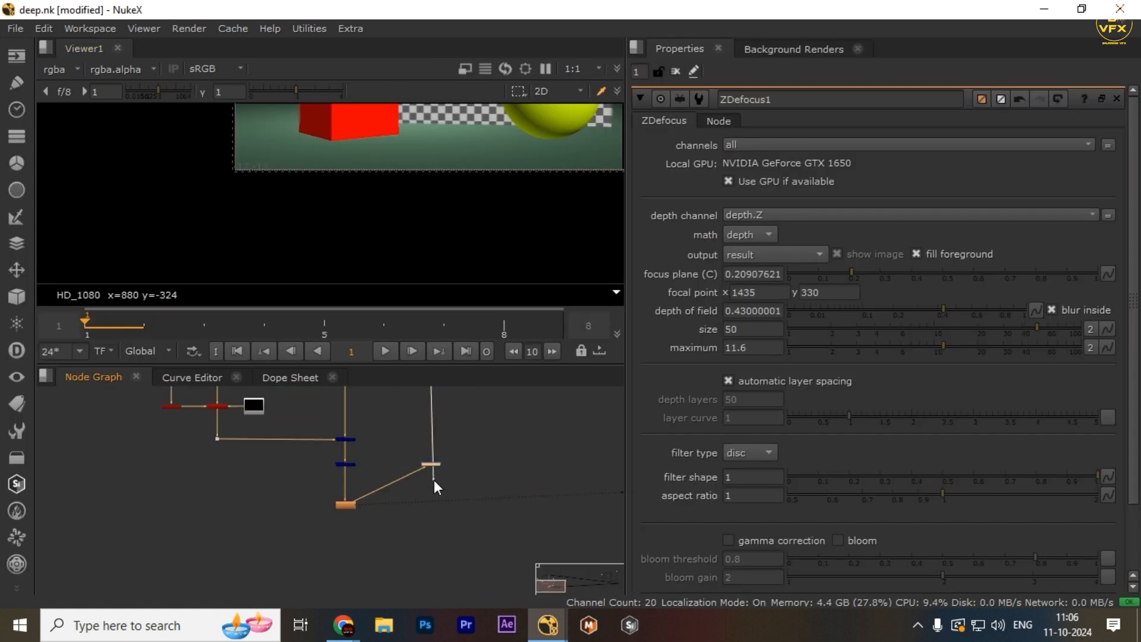
{"action": "left_click", "coordinate": [473, 440]}
{"action": "scroll", "coordinate": [459, 455], "scroll_direction": "up", "scroll_amount": 2}
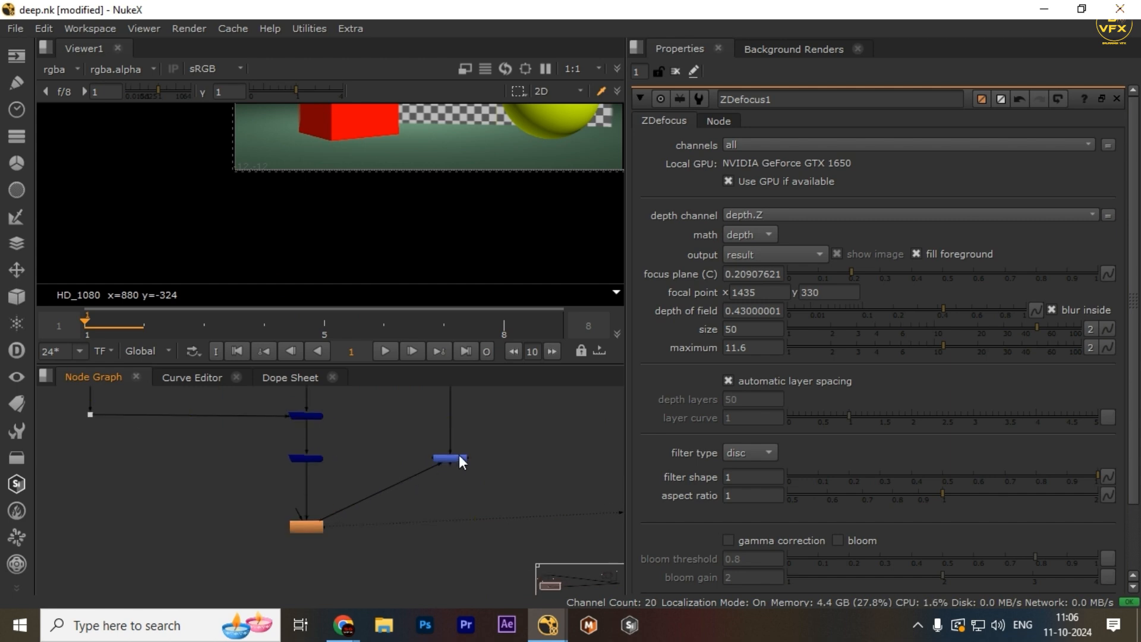
{"action": "scroll", "coordinate": [458, 458], "scroll_direction": "down", "scroll_amount": 4}
{"action": "left_click_drag", "start_coordinate": [456, 462], "coordinate": [454, 496]}
{"action": "scroll", "coordinate": [390, 460], "scroll_direction": "down", "scroll_amount": 1}
{"action": "middle_click_drag", "start_coordinate": [402, 403], "coordinate": [425, 472]}
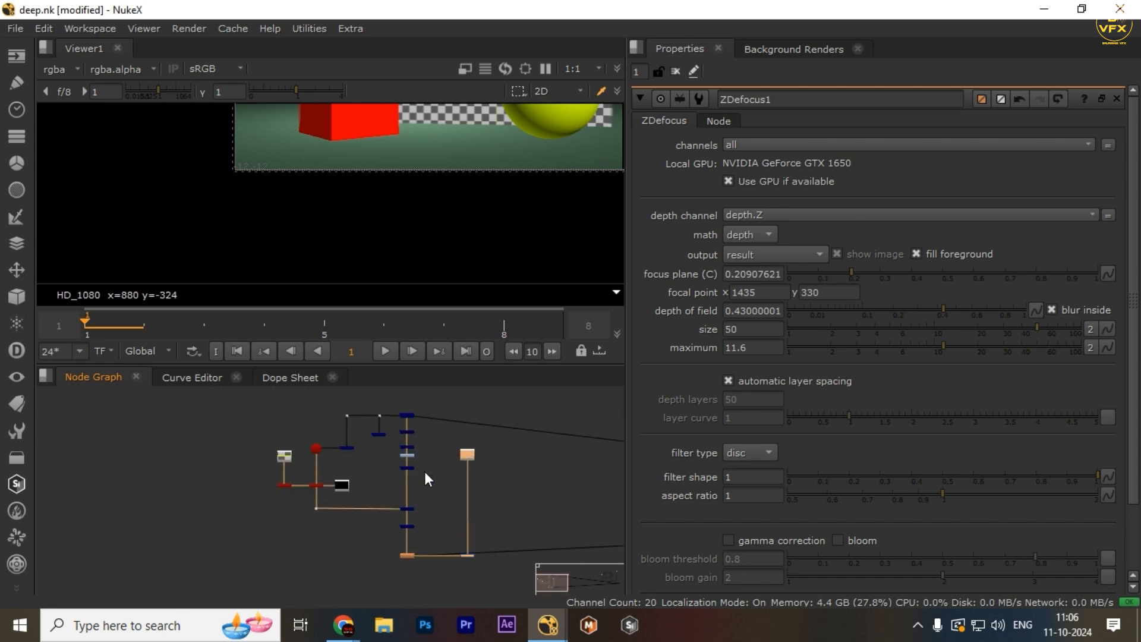
Step: Inspect the ZDefocus output and its bounding box in the full-size viewer
{"action": "scroll", "coordinate": [424, 472], "scroll_direction": "up", "scroll_amount": 1}
{"action": "scroll", "coordinate": [308, 414], "scroll_direction": "down", "scroll_amount": 3}
{"action": "scroll", "coordinate": [386, 475], "scroll_direction": "up", "scroll_amount": 3}
{"action": "left_click_drag", "start_coordinate": [385, 476], "coordinate": [459, 541]}
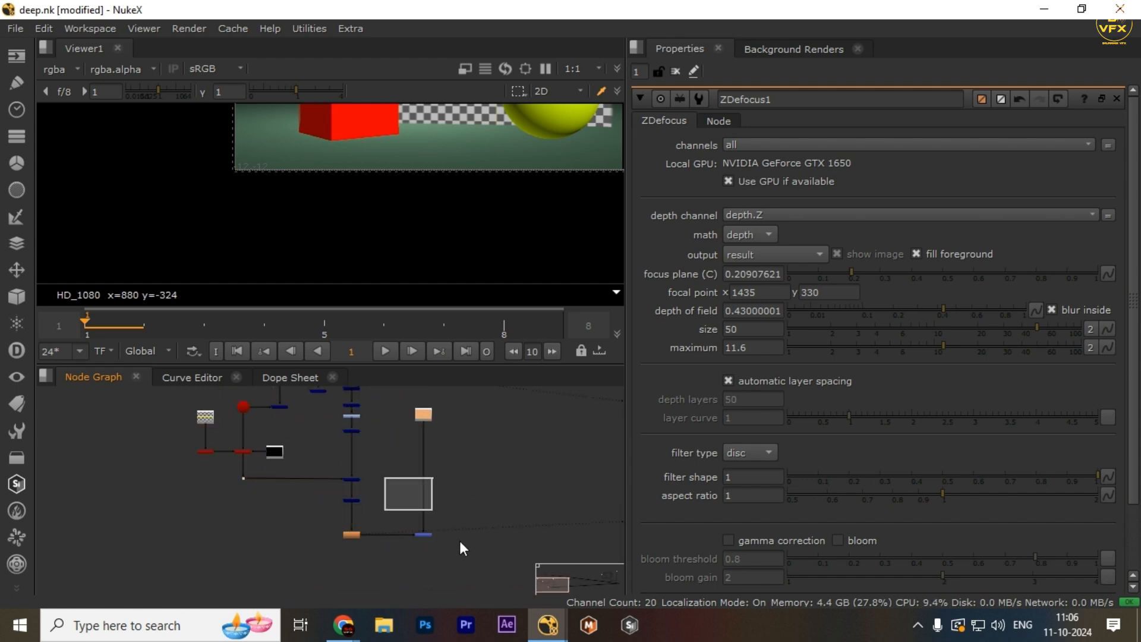
{"action": "key", "text": "space"}
{"action": "mouse_move", "coordinate": [251, 230]}
{"action": "left_mouse_down"}
{"action": "mouse_move", "coordinate": [656, 317]}
{"action": "mouse_move", "coordinate": [654, 352]}
{"action": "left_mouse_up"}
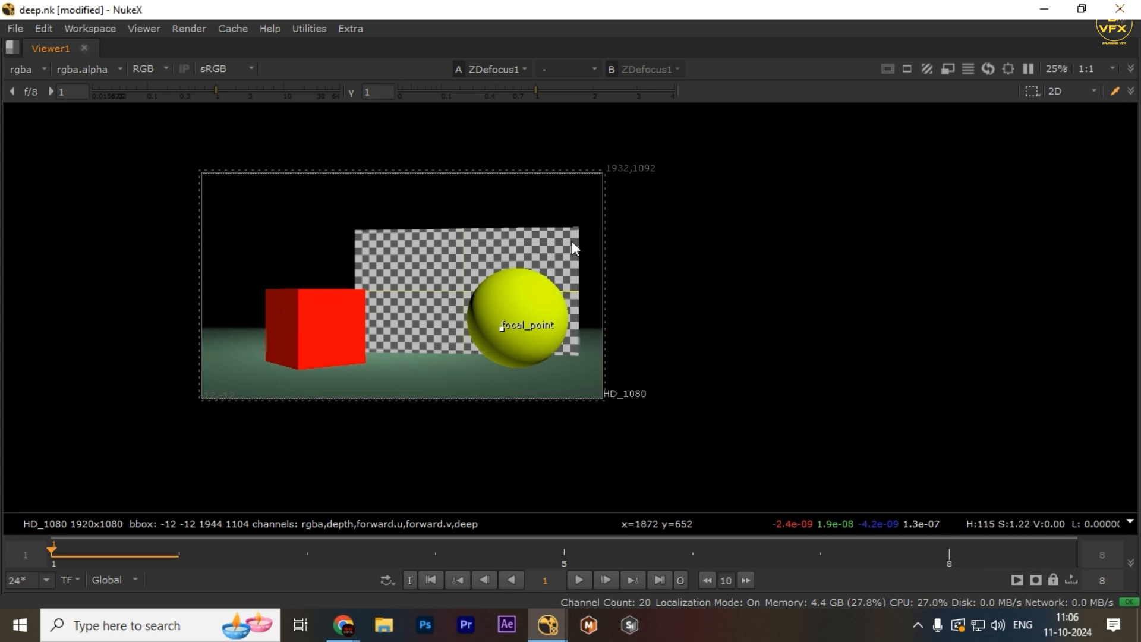
{"action": "key", "text": "space"}
Step: Add a Crop node after the final merge, with reformat enabled and black outside disabled
{"action": "key", "text": "Tab"}
{"action": "type", "text": "crop"}
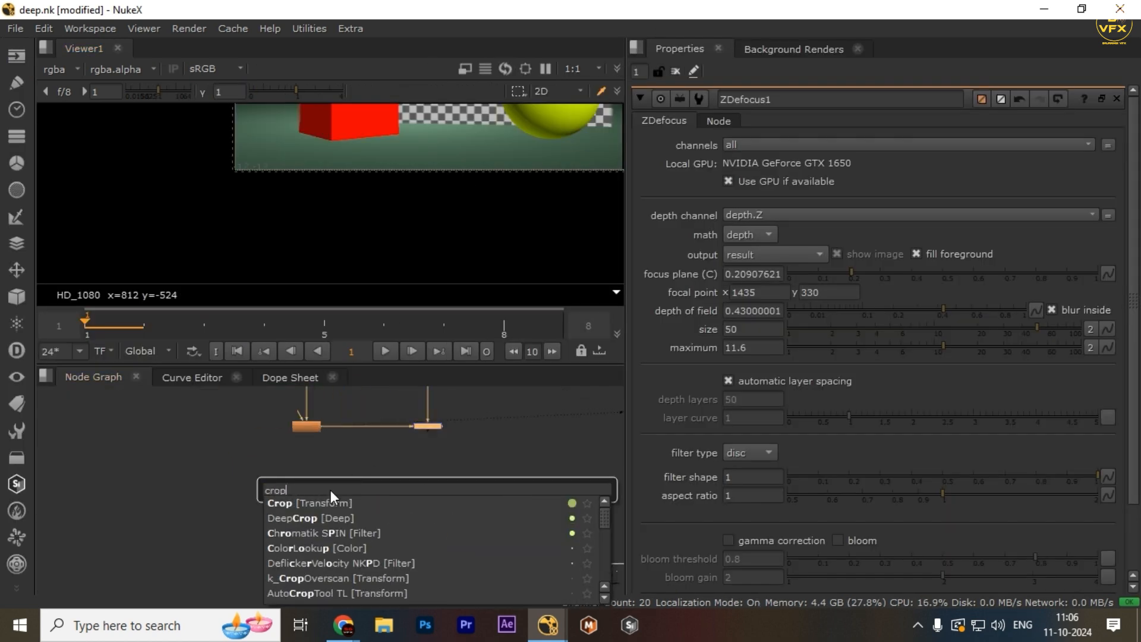
{"action": "key", "text": "Return"}
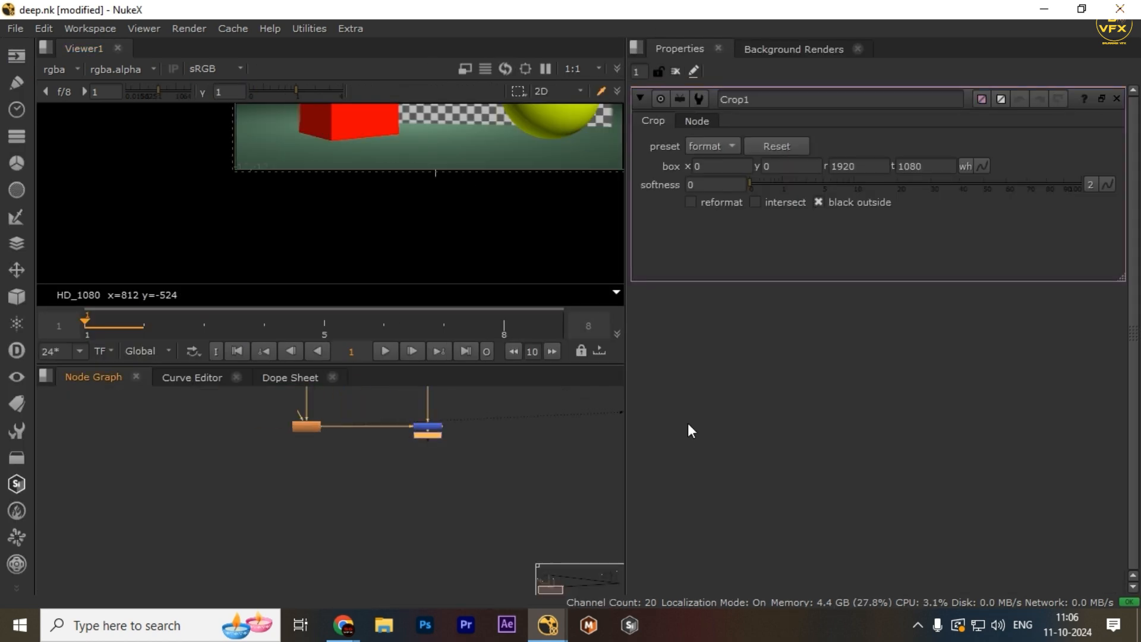
{"action": "left_click", "coordinate": [719, 205]}
Step: Move the Crop node farther below the merge and display its result in the viewer
{"action": "left_click", "coordinate": [434, 445]}
{"action": "scroll", "coordinate": [434, 442], "scroll_direction": "up", "scroll_amount": 3}
{"action": "left_click_drag", "start_coordinate": [430, 437], "coordinate": [431, 494]}
{"action": "left_click_drag", "start_coordinate": [464, 467], "coordinate": [293, 559]}
{"action": "scroll", "coordinate": [437, 511], "scroll_direction": "down", "scroll_amount": 5}
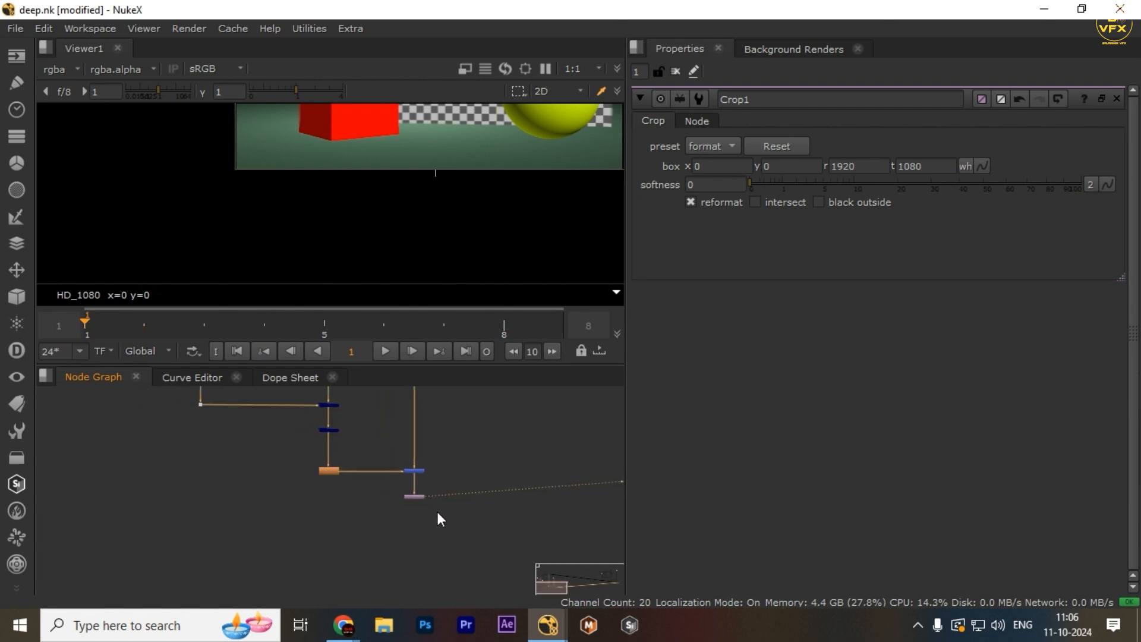
{"action": "key", "text": "space"}
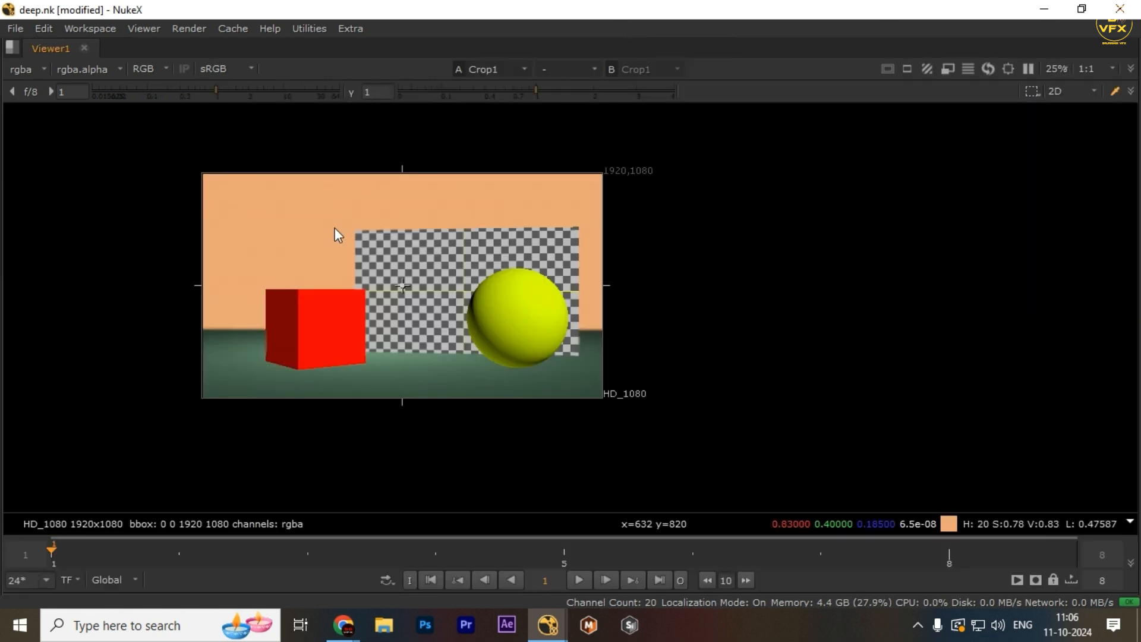
{"action": "key", "text": "space"}
Step: Review the whole node tree from its sources through ZDefocus and the merge to the final Crop
{"action": "scroll", "coordinate": [360, 498], "scroll_direction": "down", "scroll_amount": 5}
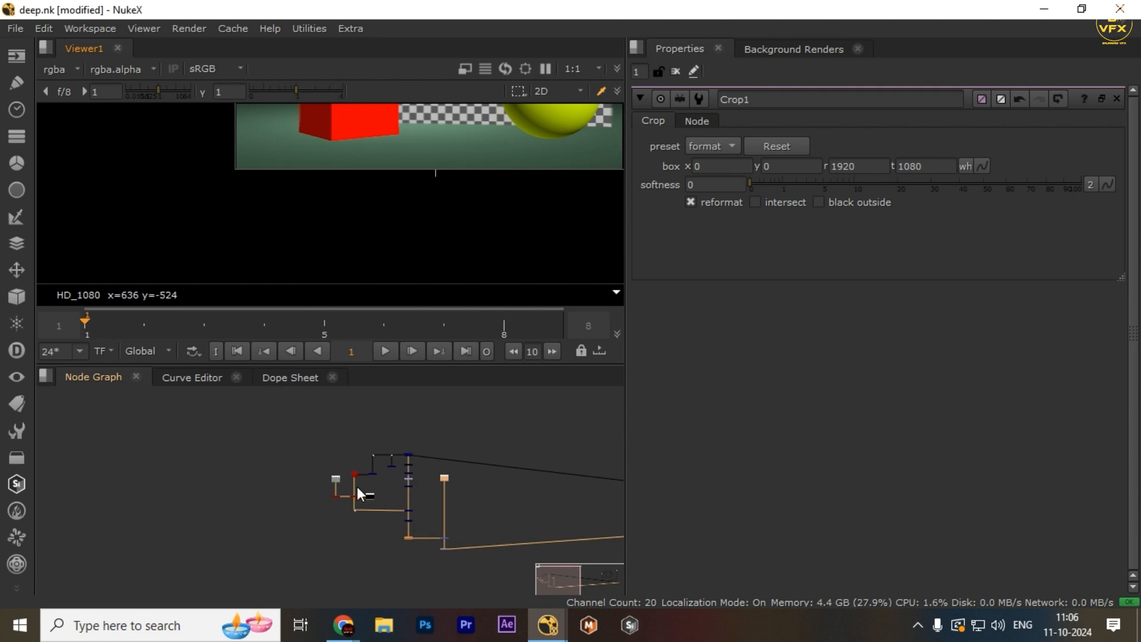
{"action": "scroll", "coordinate": [413, 497], "scroll_direction": "up", "scroll_amount": 6}
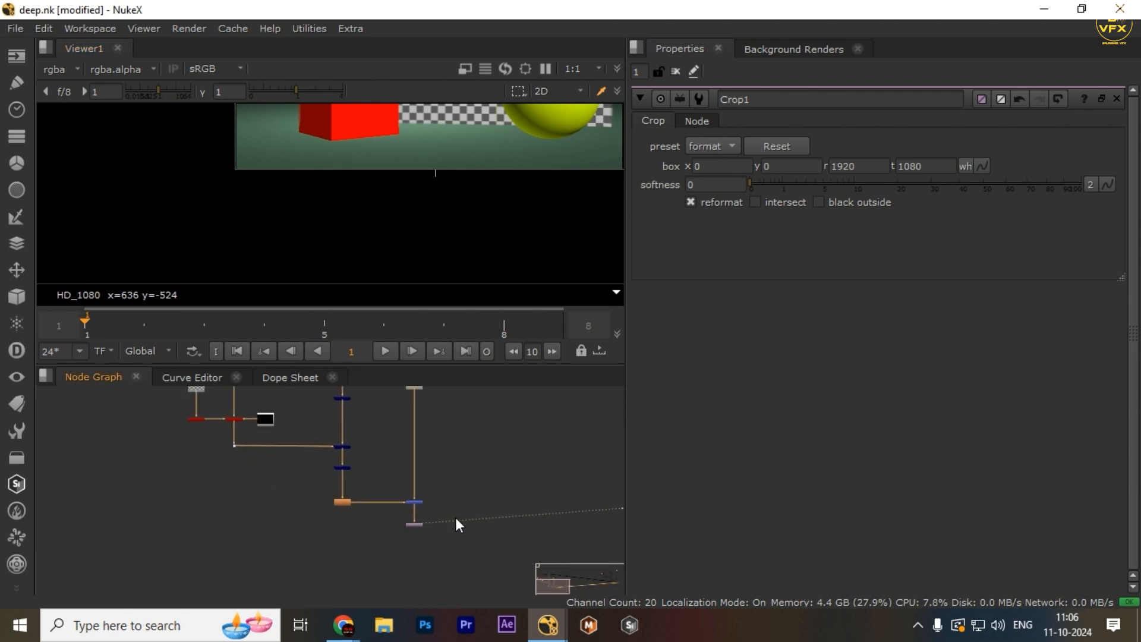
{"action": "left_click_drag", "start_coordinate": [454, 514], "coordinate": [355, 550]}
{"action": "scroll", "coordinate": [337, 501], "scroll_direction": "down", "scroll_amount": 3}
{"action": "middle_click_drag", "start_coordinate": [337, 501], "coordinate": [398, 502]}
{"action": "scroll", "coordinate": [430, 486], "scroll_direction": "up", "scroll_amount": 3}
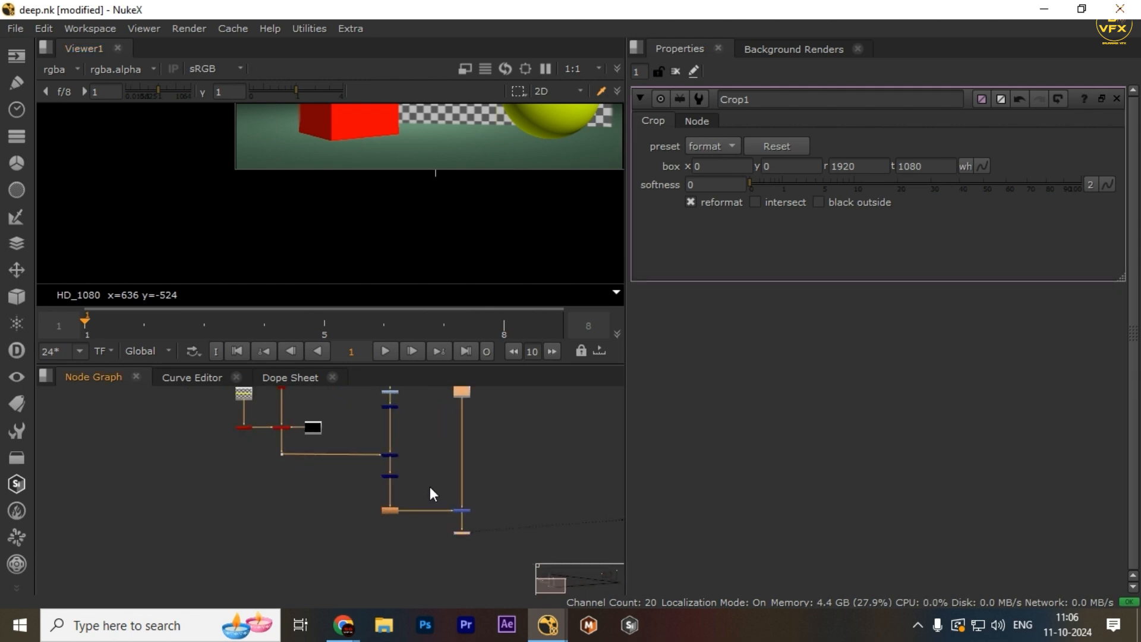
{"action": "scroll", "coordinate": [428, 523], "scroll_direction": "down", "scroll_amount": 3}
{"action": "left_click_drag", "start_coordinate": [262, 424], "coordinate": [470, 580]}
{"action": "scroll", "coordinate": [466, 570], "scroll_direction": "up", "scroll_amount": 4}
{"action": "left_click_drag", "start_coordinate": [466, 534], "coordinate": [391, 566]}
{"action": "middle_click_drag", "start_coordinate": [382, 544], "coordinate": [436, 535]}
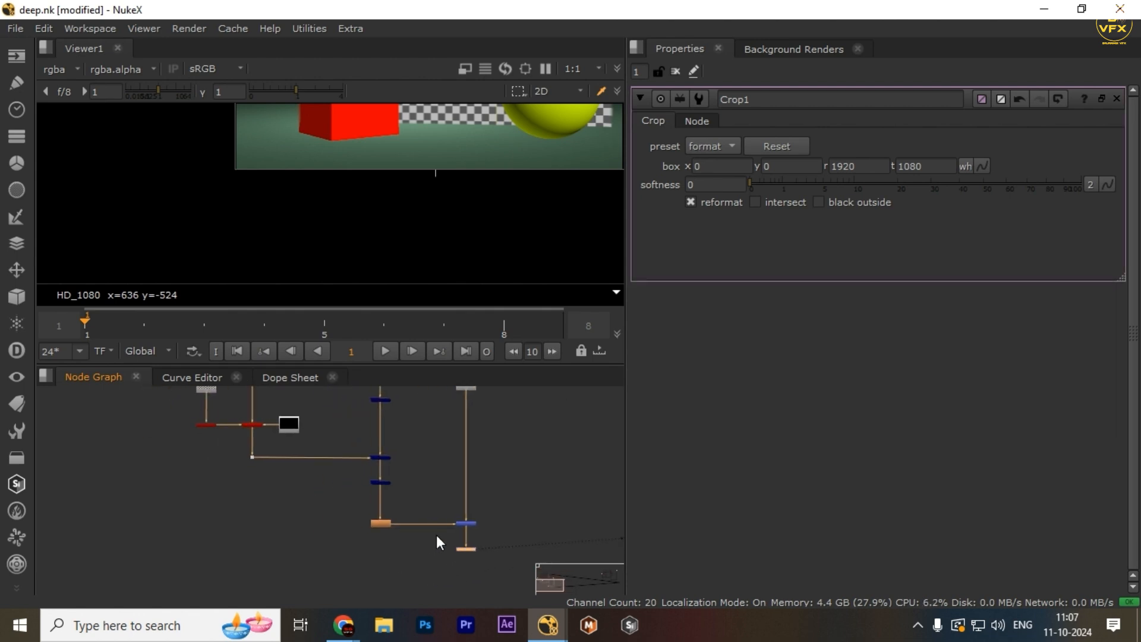
Step: Examine the DeepToImage4, ZDefocus, merge and Crop chain, and check the final image in the full-size viewer
{"action": "key", "text": "space"}
{"action": "key", "text": "space"}
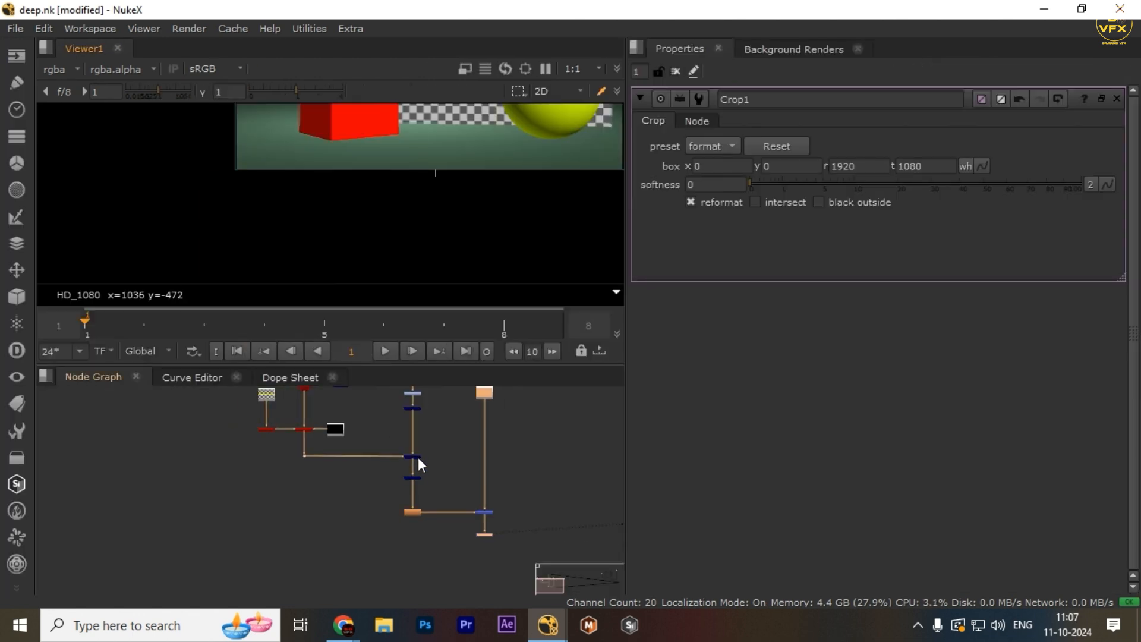
{"action": "left_click_drag", "start_coordinate": [463, 456], "coordinate": [363, 516]}
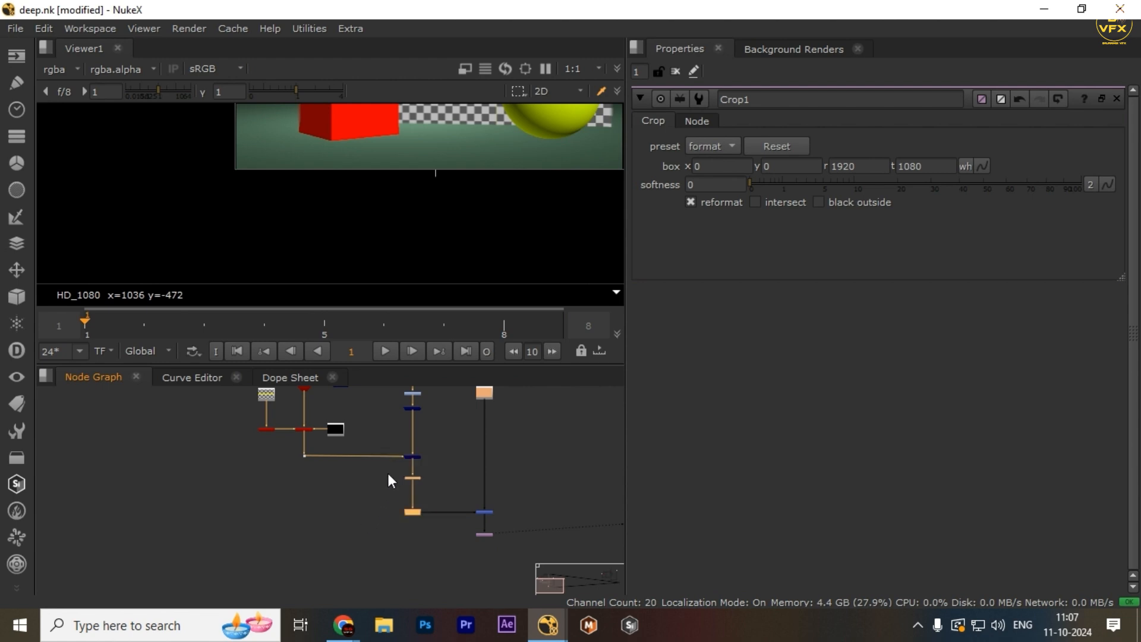
{"action": "mouse_move", "coordinate": [531, 516]}
{"action": "left_mouse_down"}
{"action": "mouse_move", "coordinate": [472, 554]}
{"action": "mouse_move", "coordinate": [512, 519]}
{"action": "left_mouse_up"}
{"action": "scroll", "coordinate": [495, 529], "scroll_direction": "up", "scroll_amount": 2}
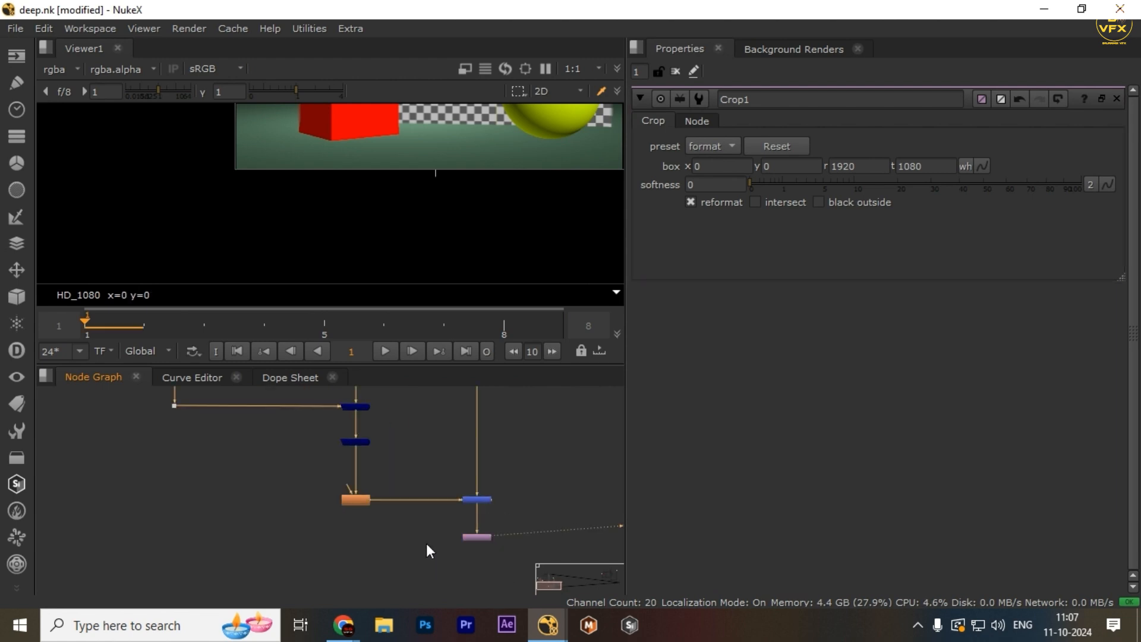
{"action": "scroll", "coordinate": [404, 550], "scroll_direction": "down", "scroll_amount": 6}
{"action": "scroll", "coordinate": [416, 530], "scroll_direction": "up", "scroll_amount": 5}
{"action": "middle_click_drag", "start_coordinate": [419, 529], "coordinate": [365, 454]}
{"action": "key", "text": "space"}
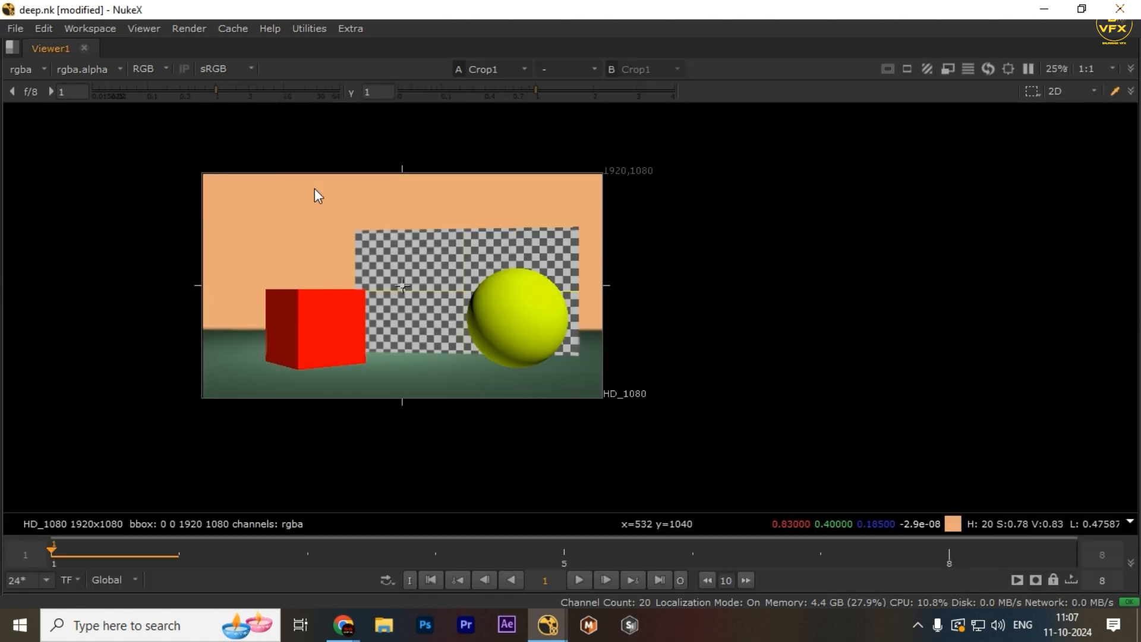